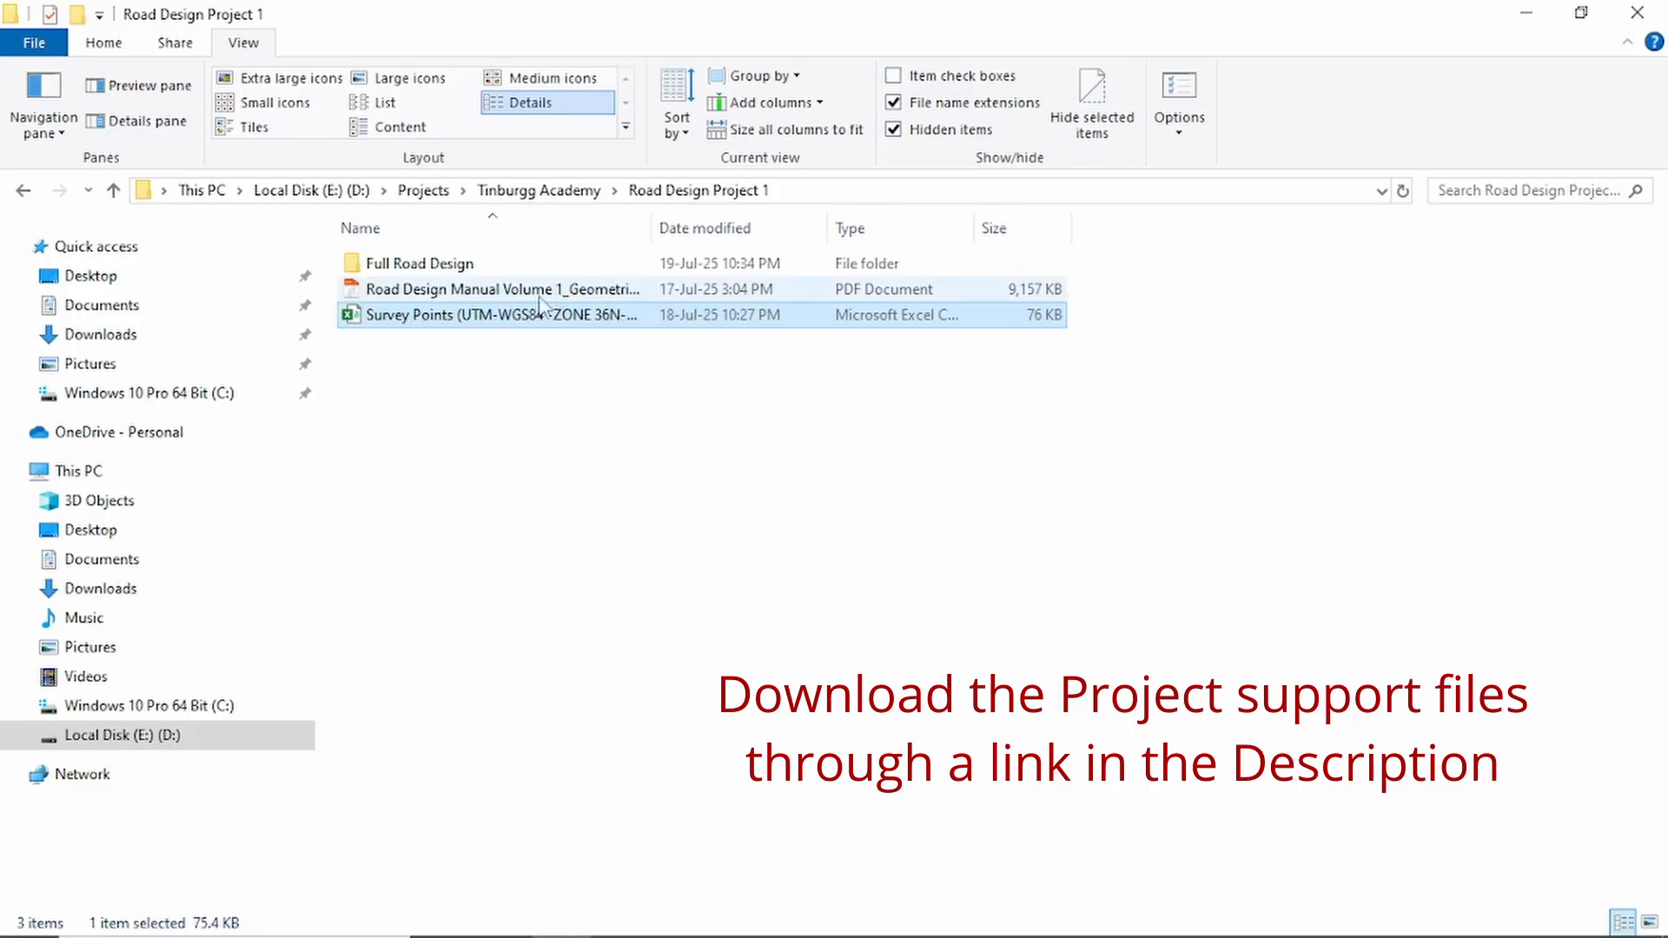
- Open the Survey Points (UTM-WGS84 -ZONE 36N-PENZD).csv file and examine the first record across columns A to E
double_click(455, 316)
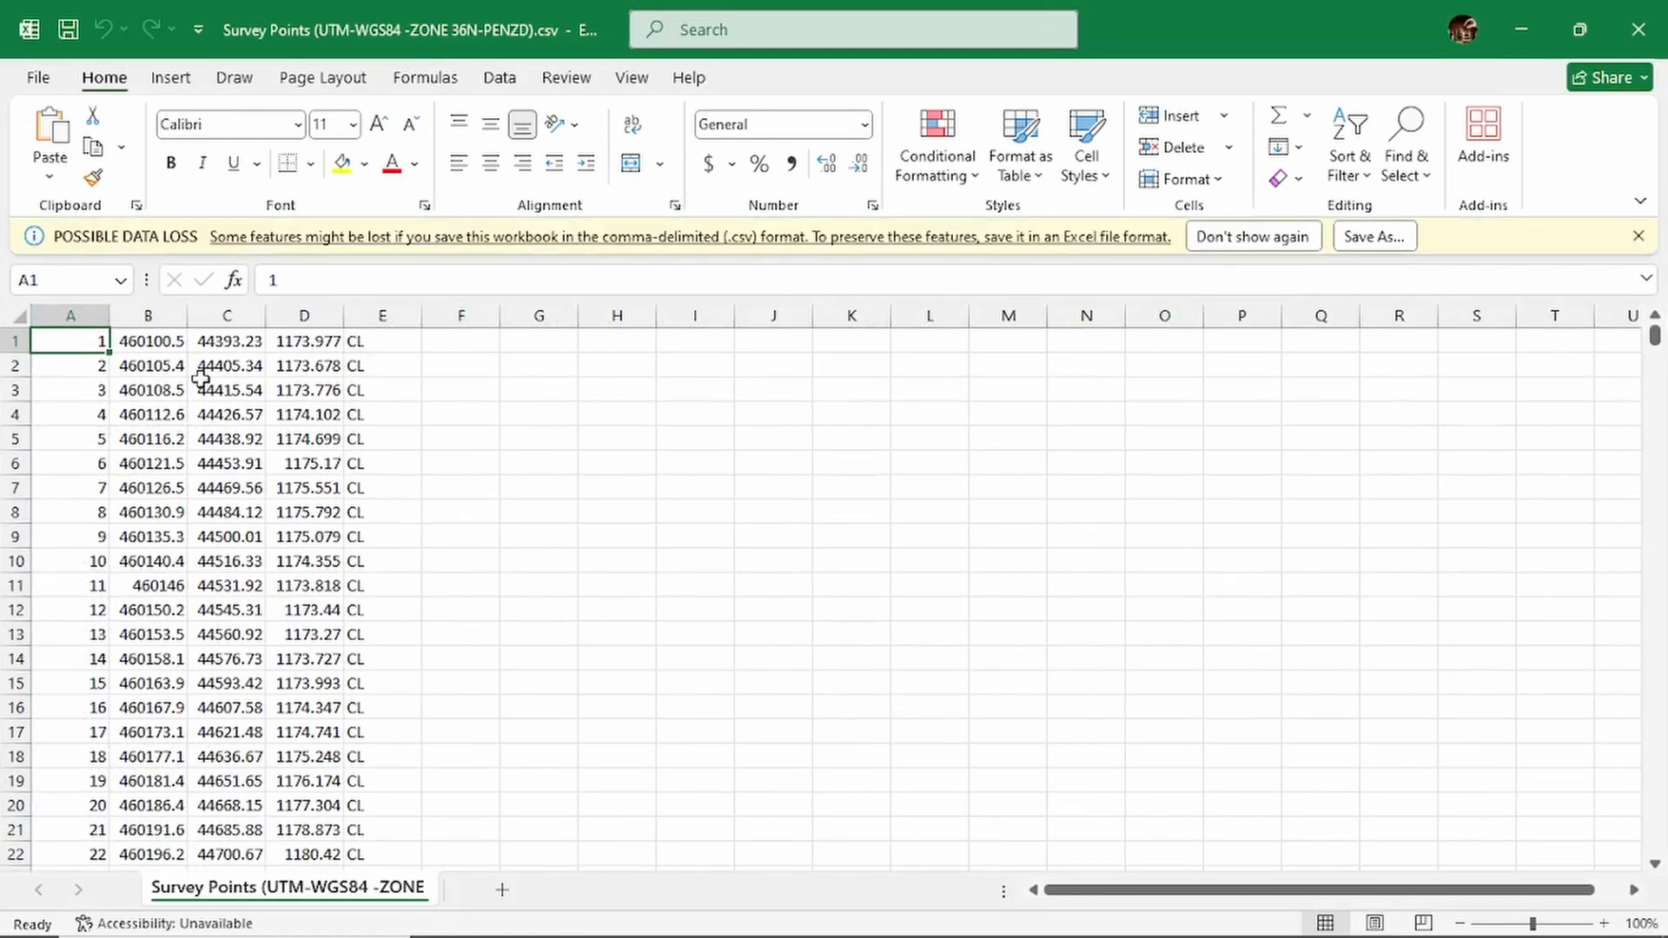
left_click(150, 344)
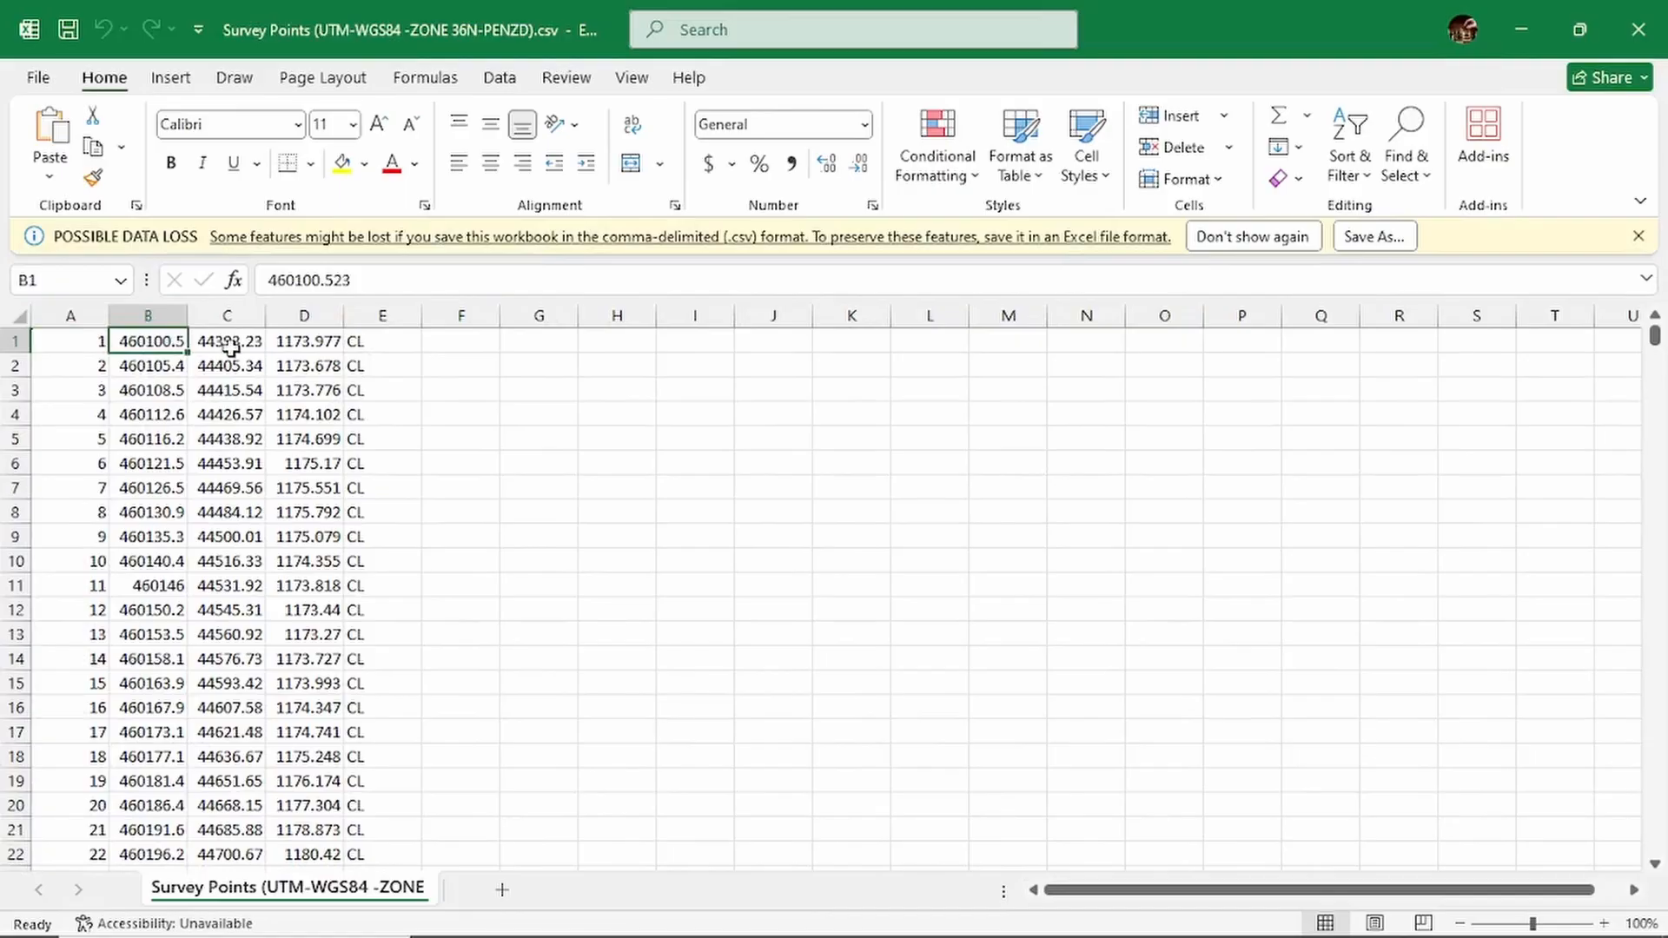
left_click(230, 347)
left_click(312, 345)
left_click(364, 341)
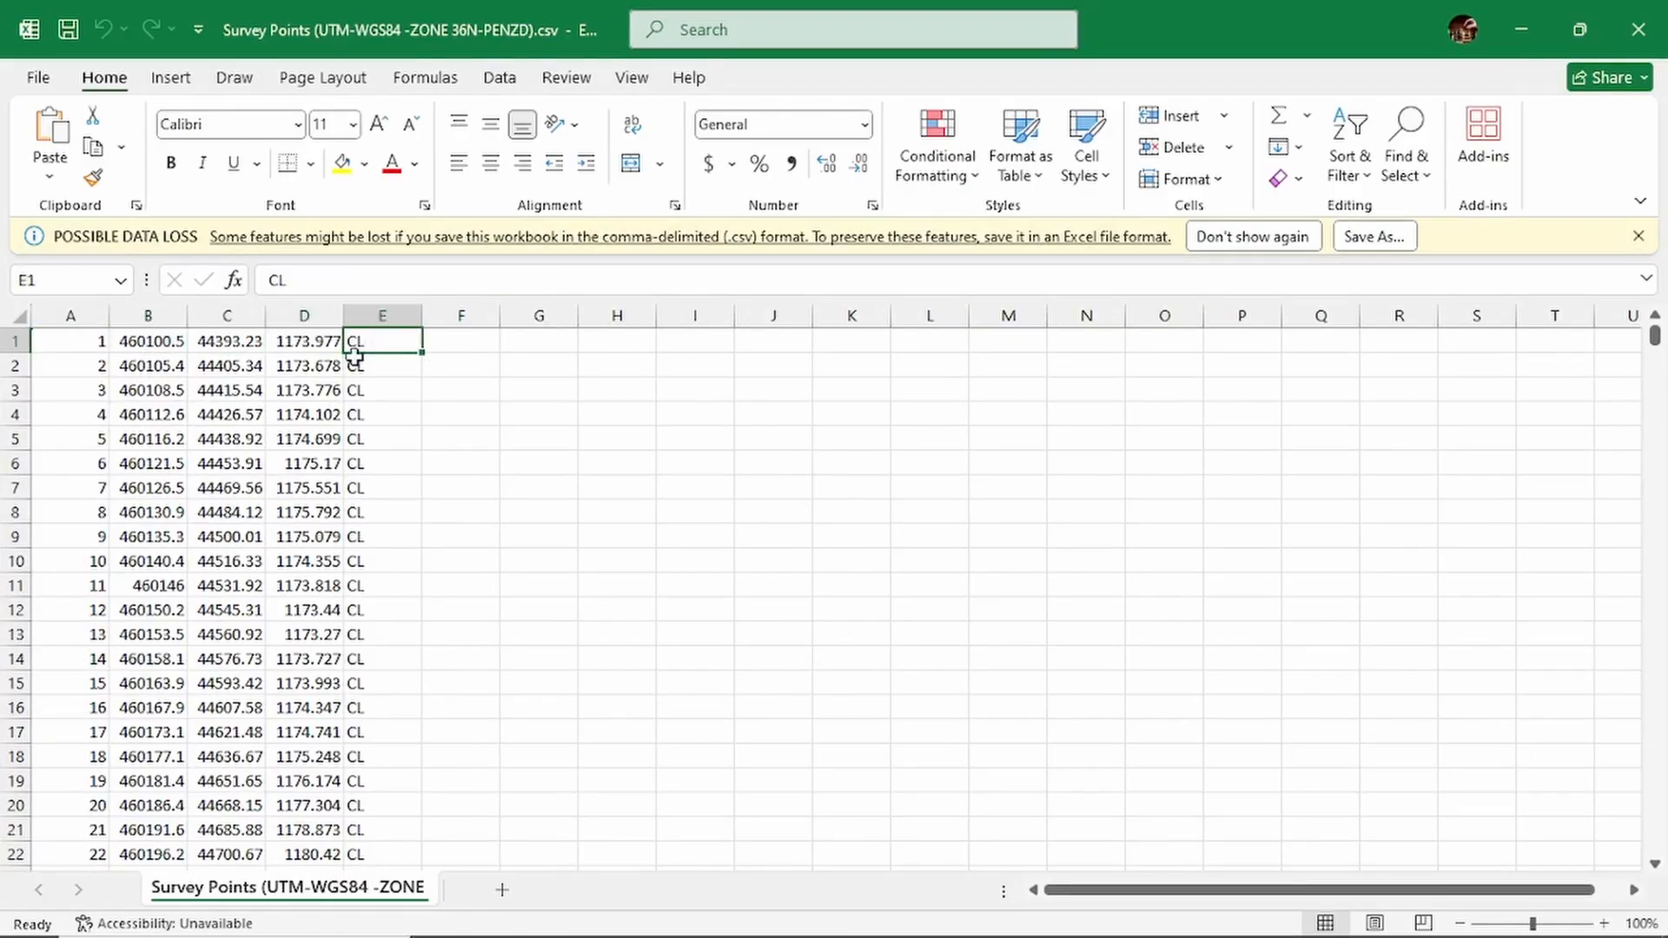
left_click(93, 343)
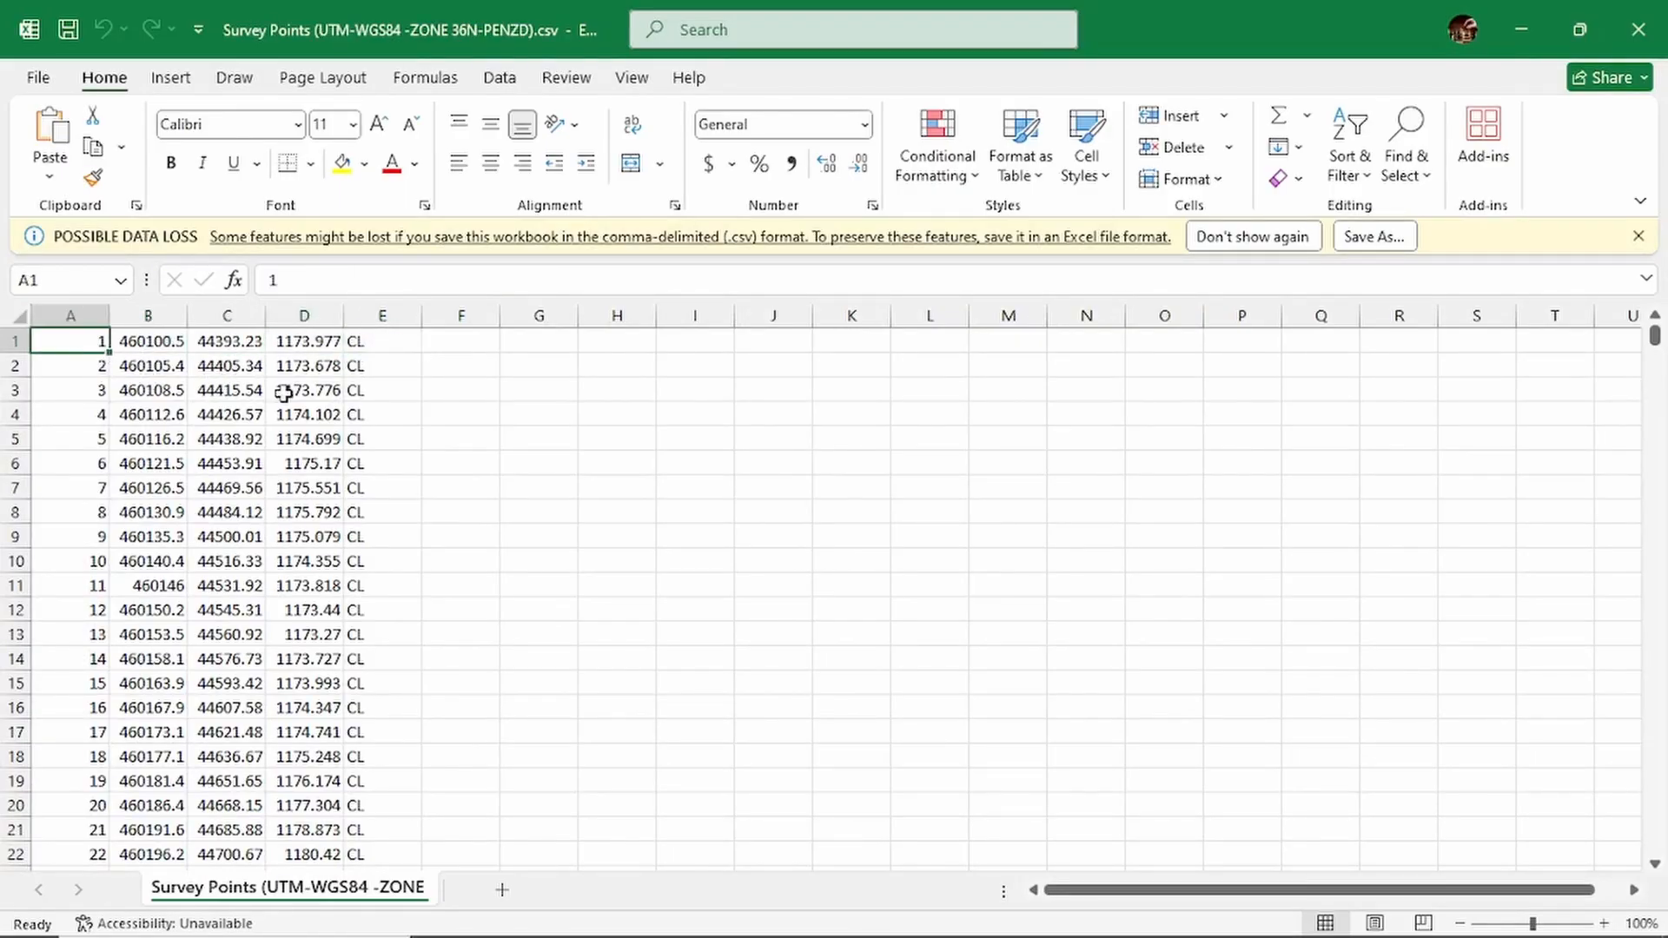
left_click(378, 372)
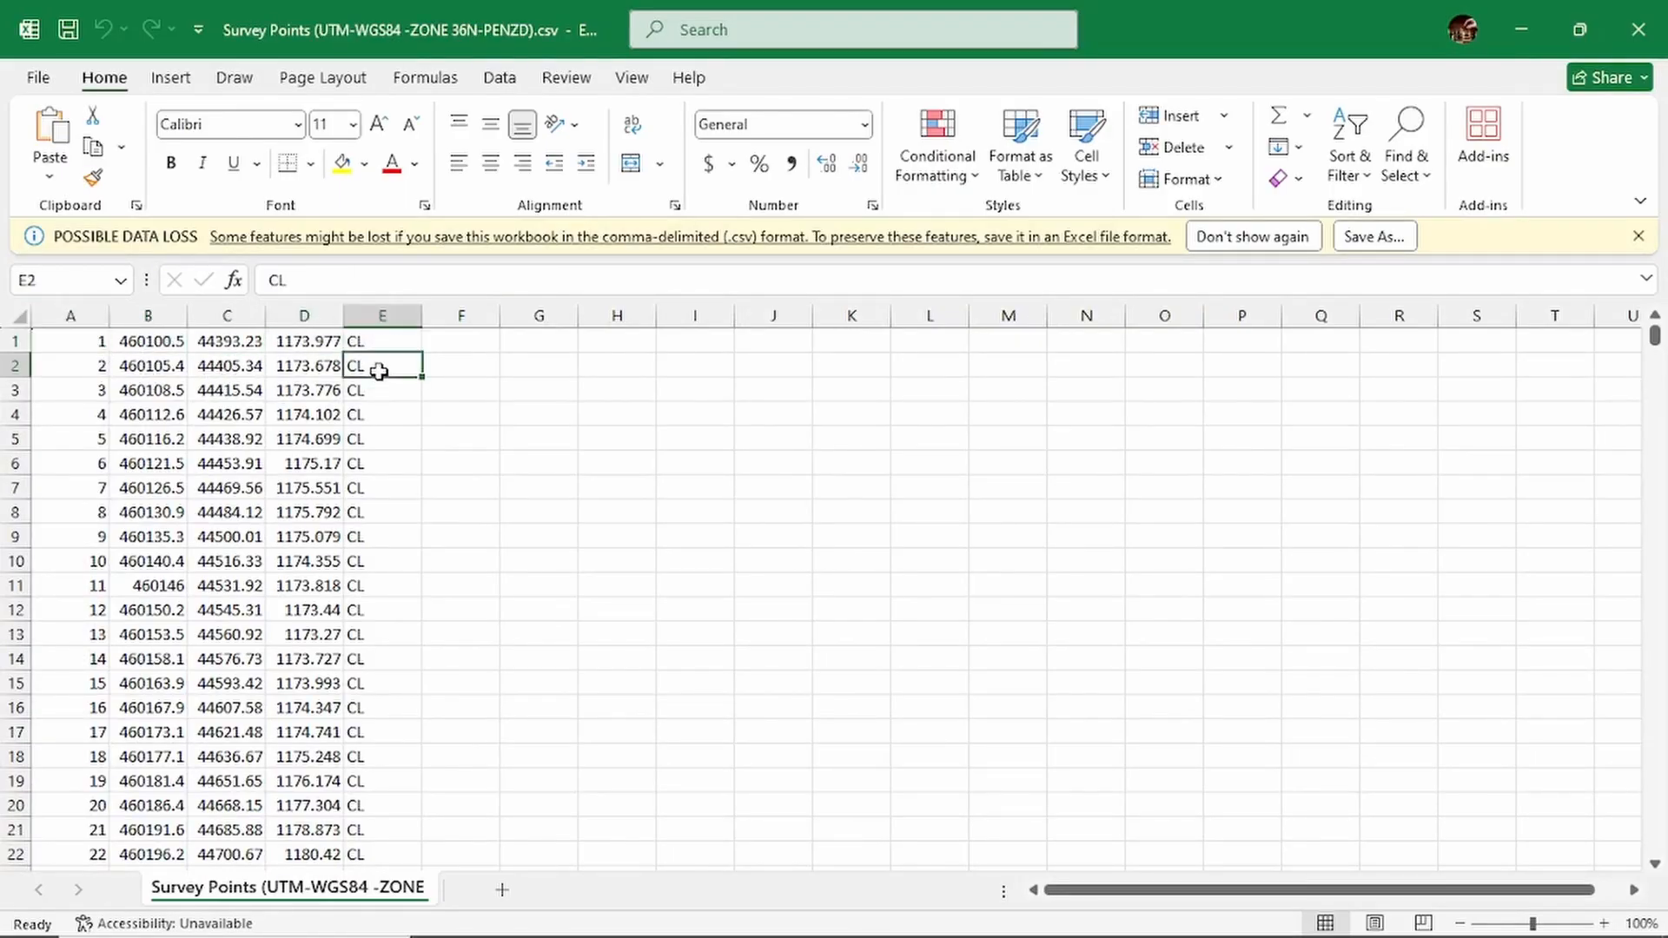
left_click(87, 343)
left_click(158, 346)
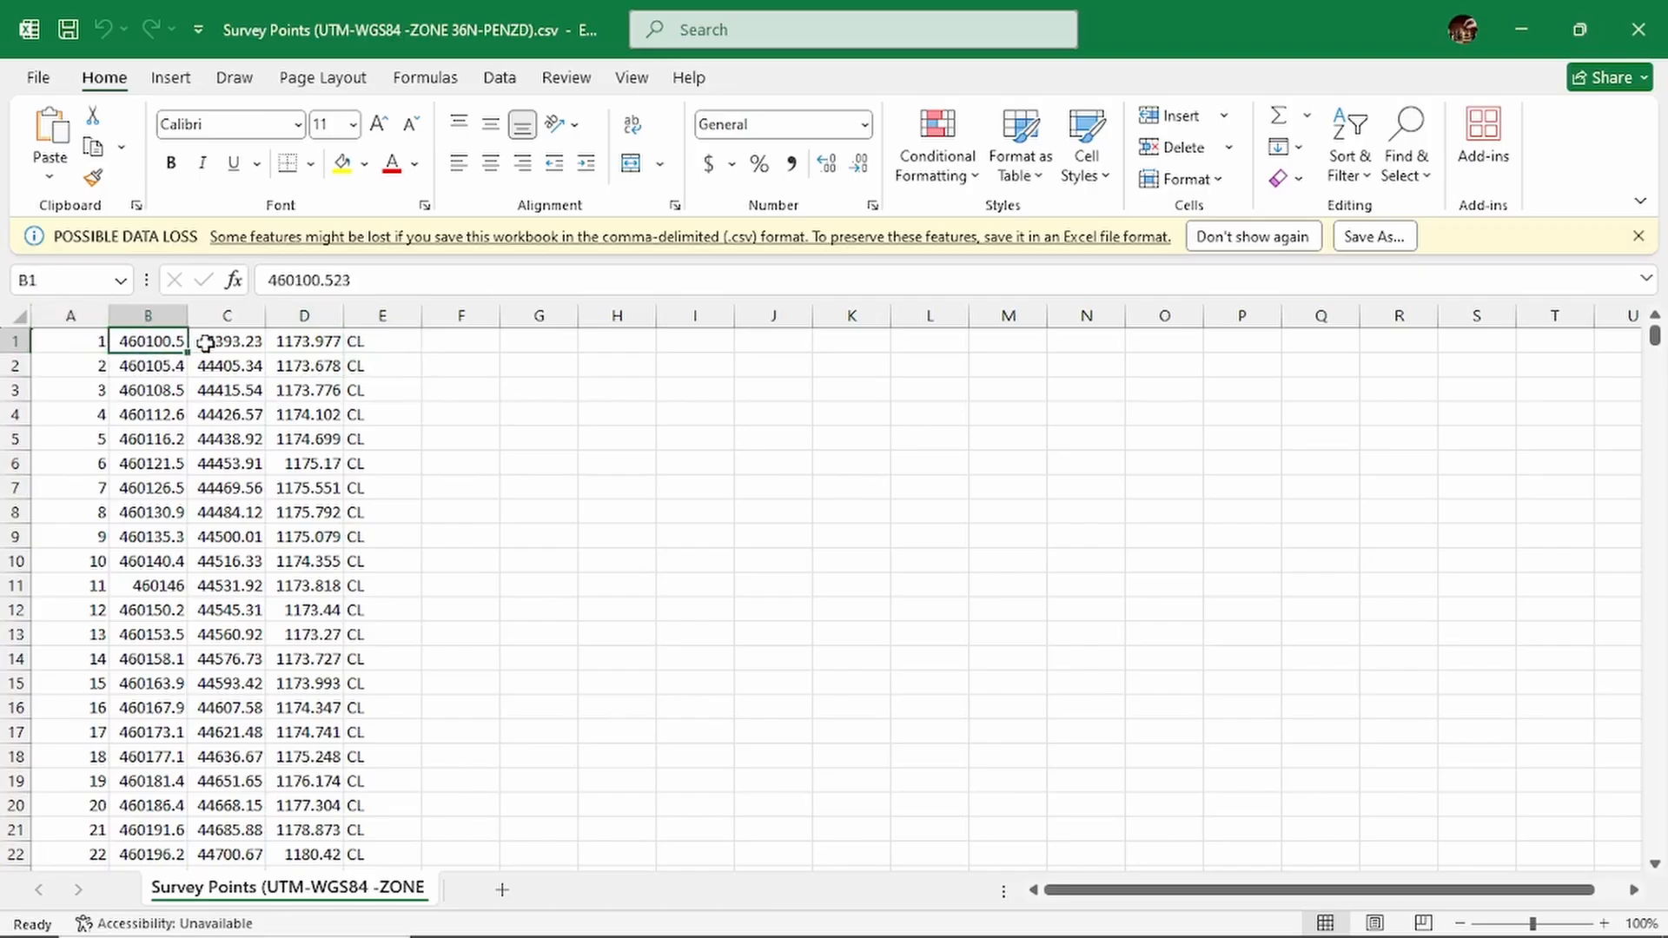
left_click(213, 343)
left_click(306, 343)
left_click(365, 343)
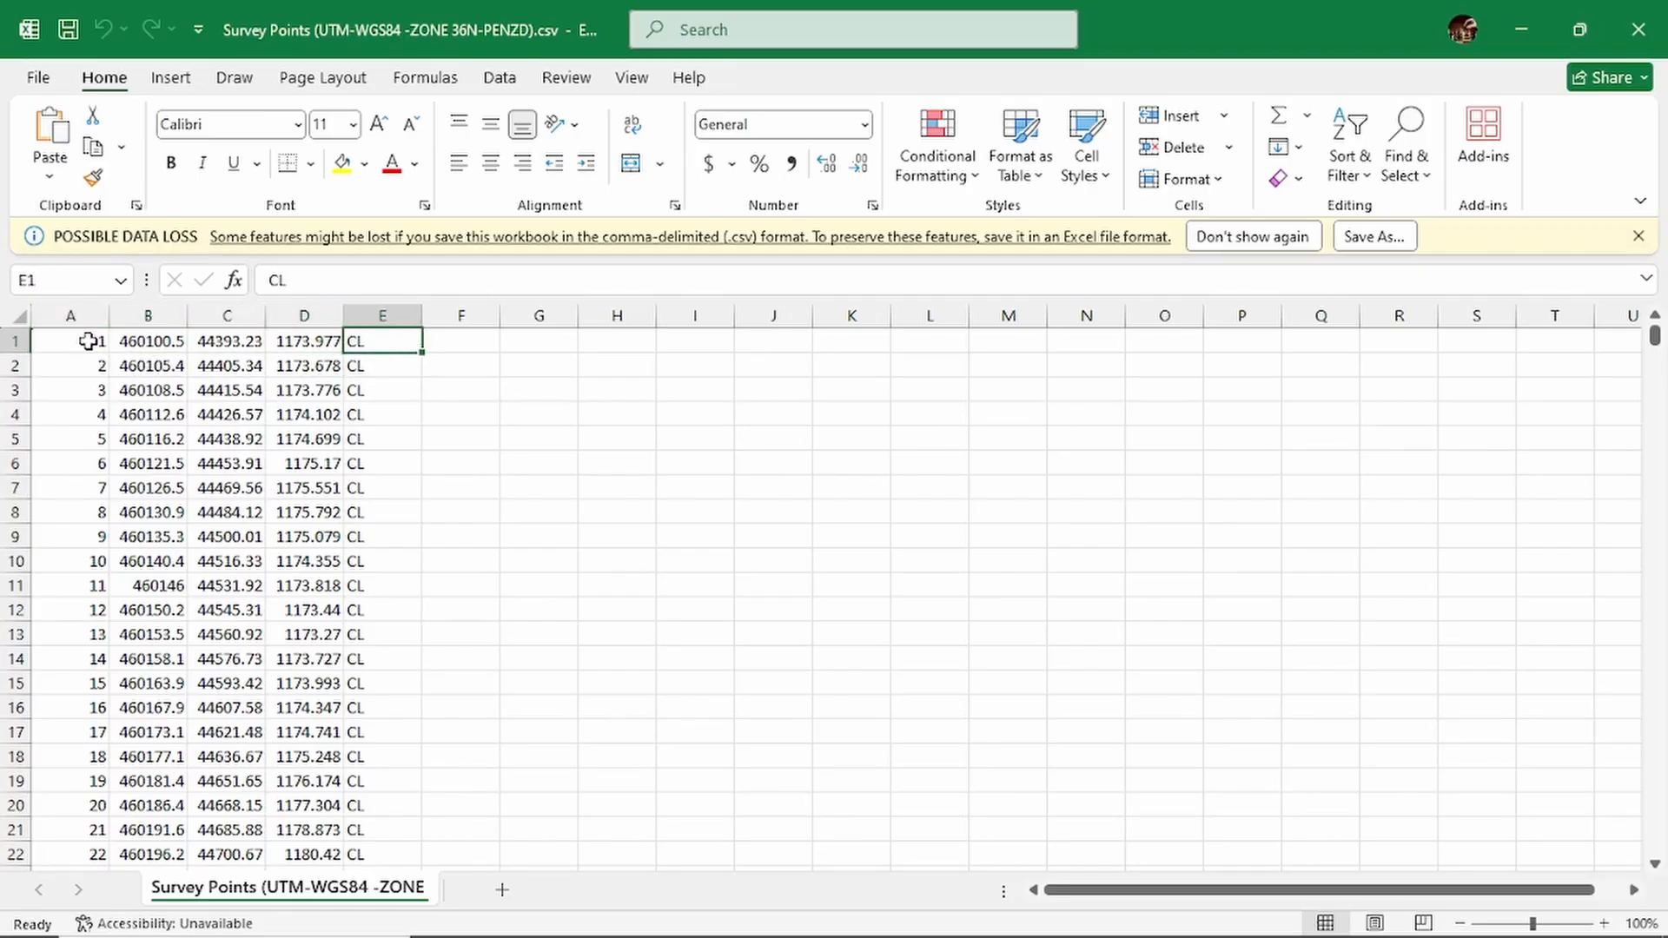
- Look through the survey point rows to review the description codes, and return to the first record
left_click(599, 384)
scroll(553, 417, "down", 20)
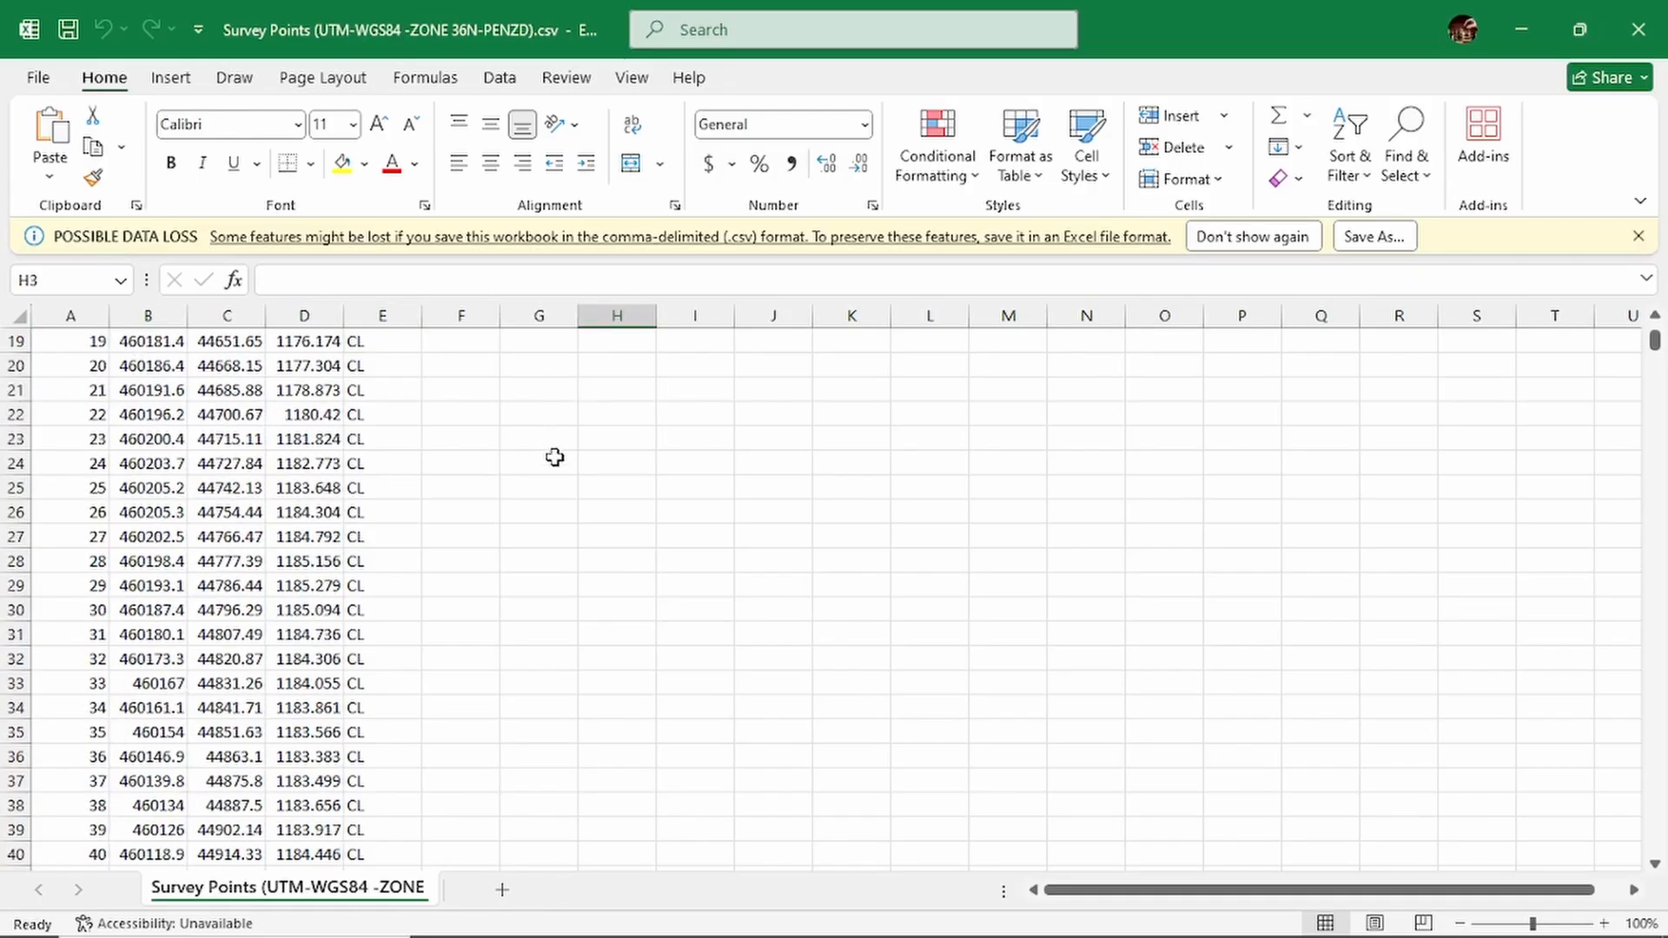
scroll(554, 470, "down", 20)
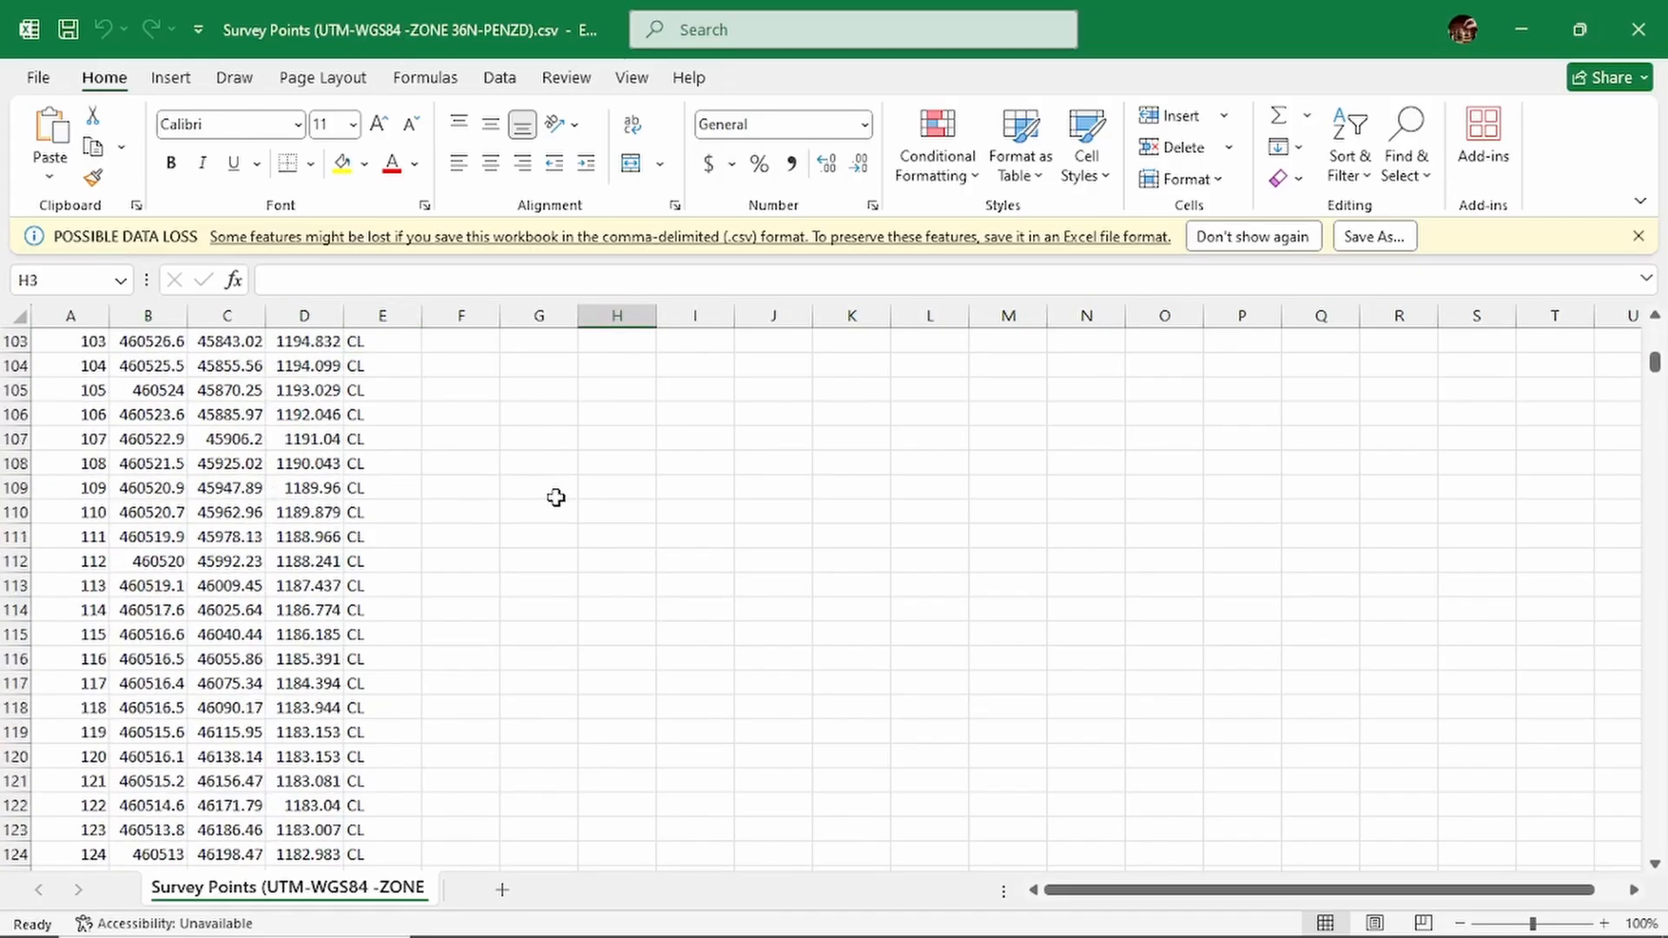
scroll(556, 502, "down", 6)
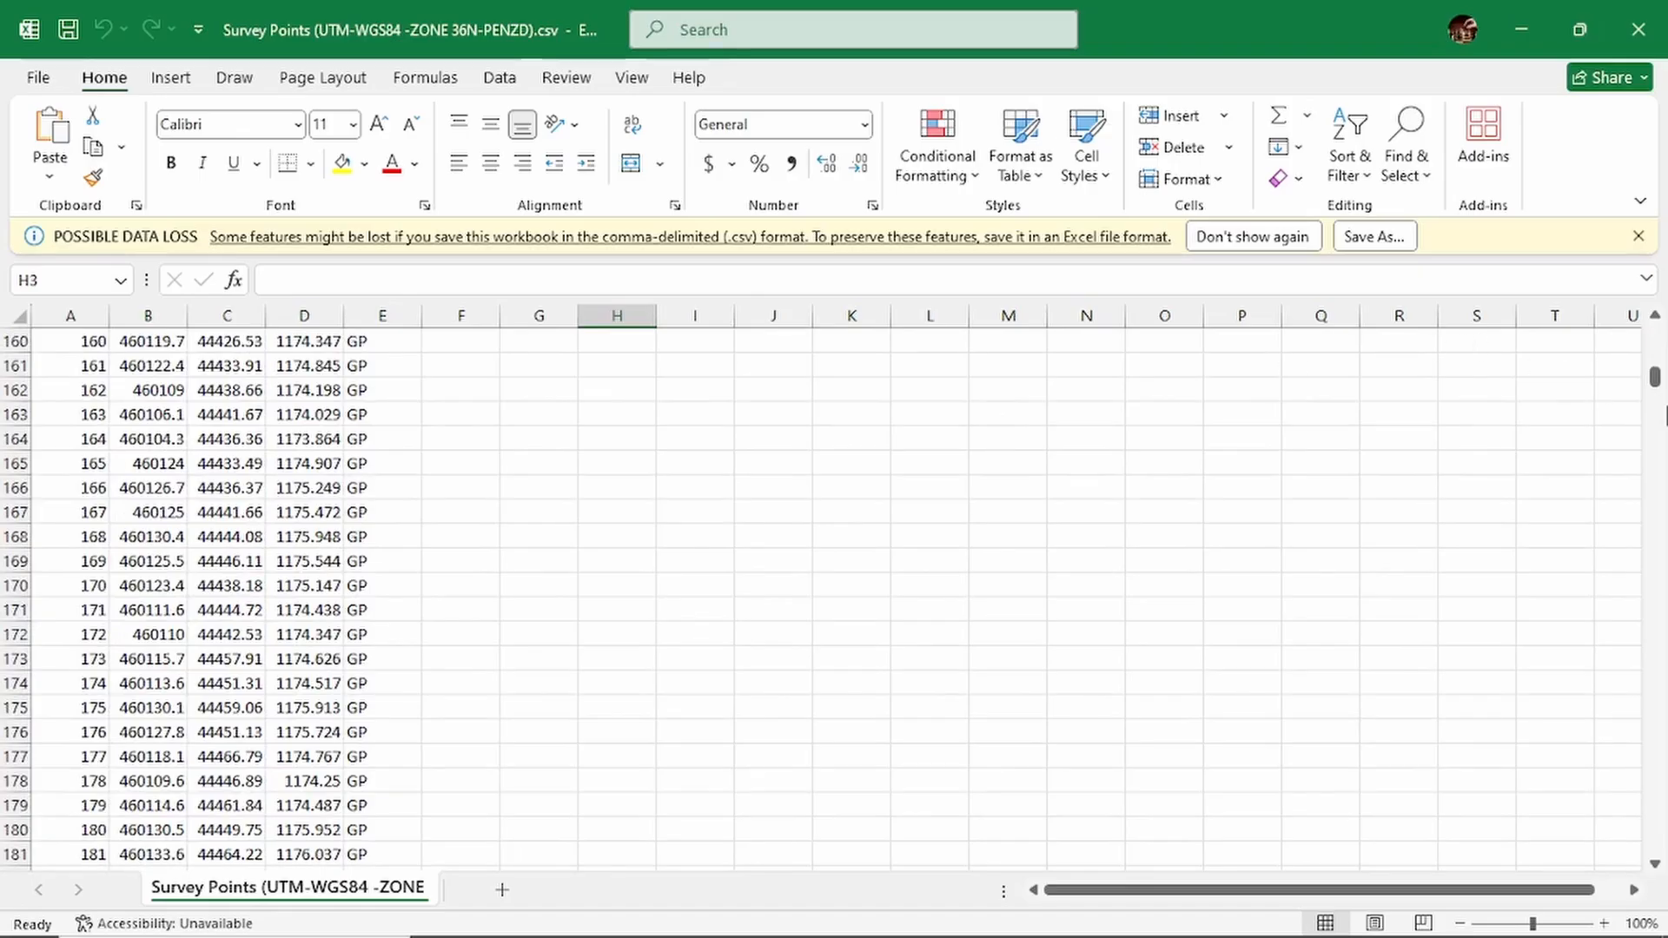
left_click_drag(1655, 380, 1595, 324)
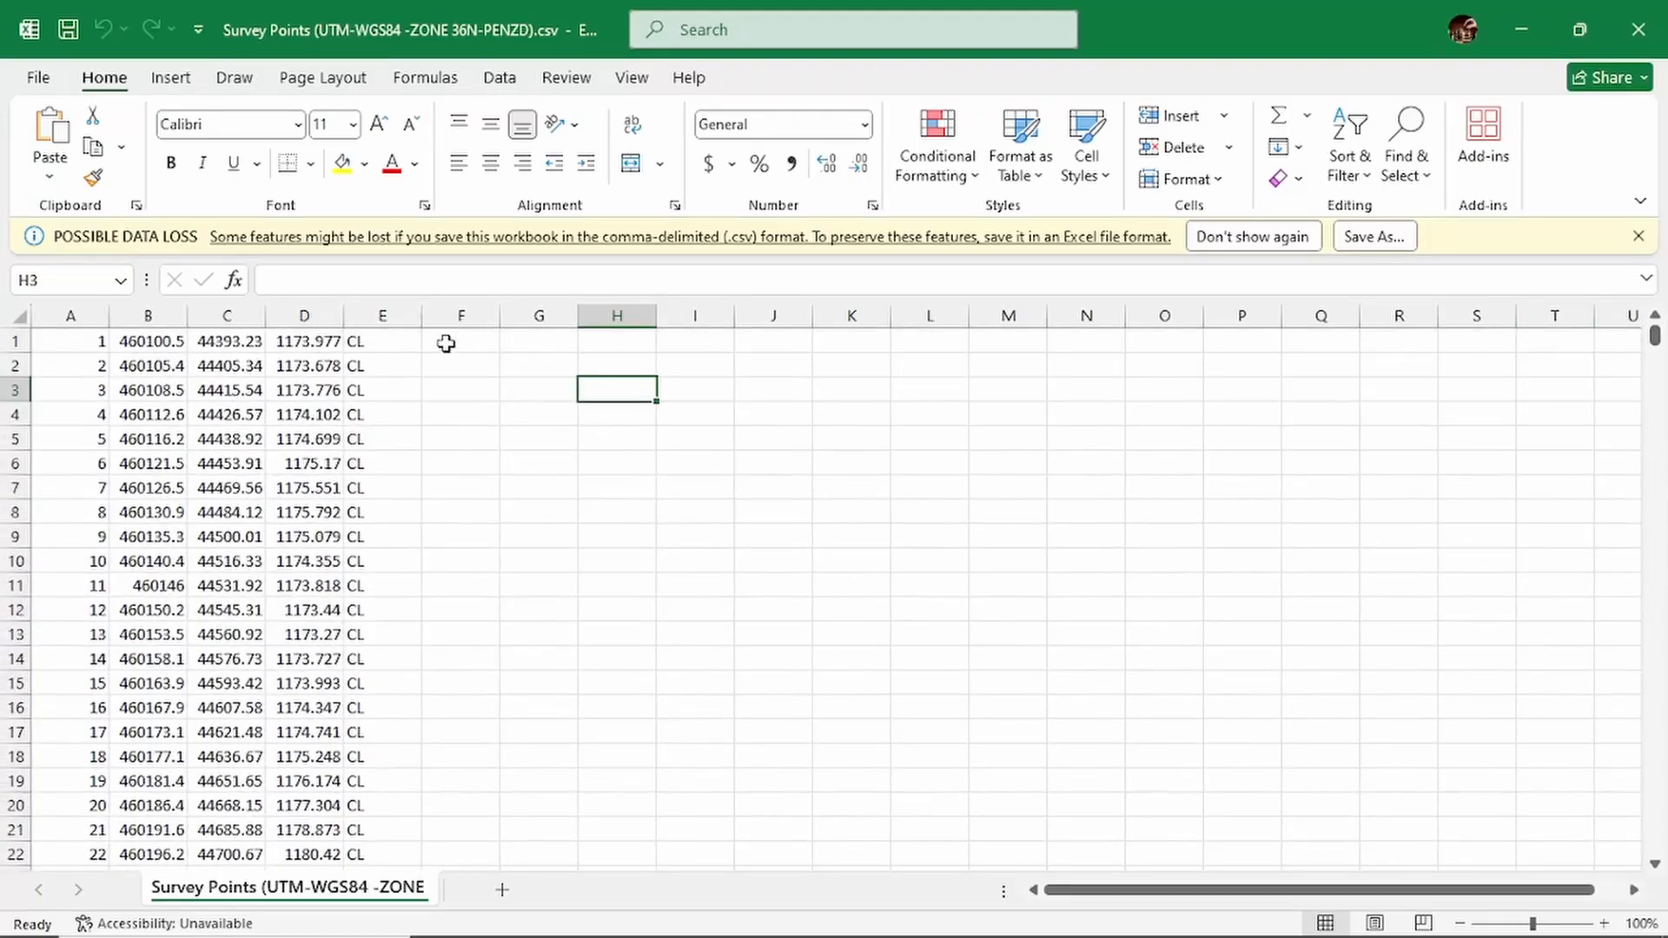
- Enter the column-order note PENZD in cell G2, matching each letter to the survey data columns
left_click(541, 370)
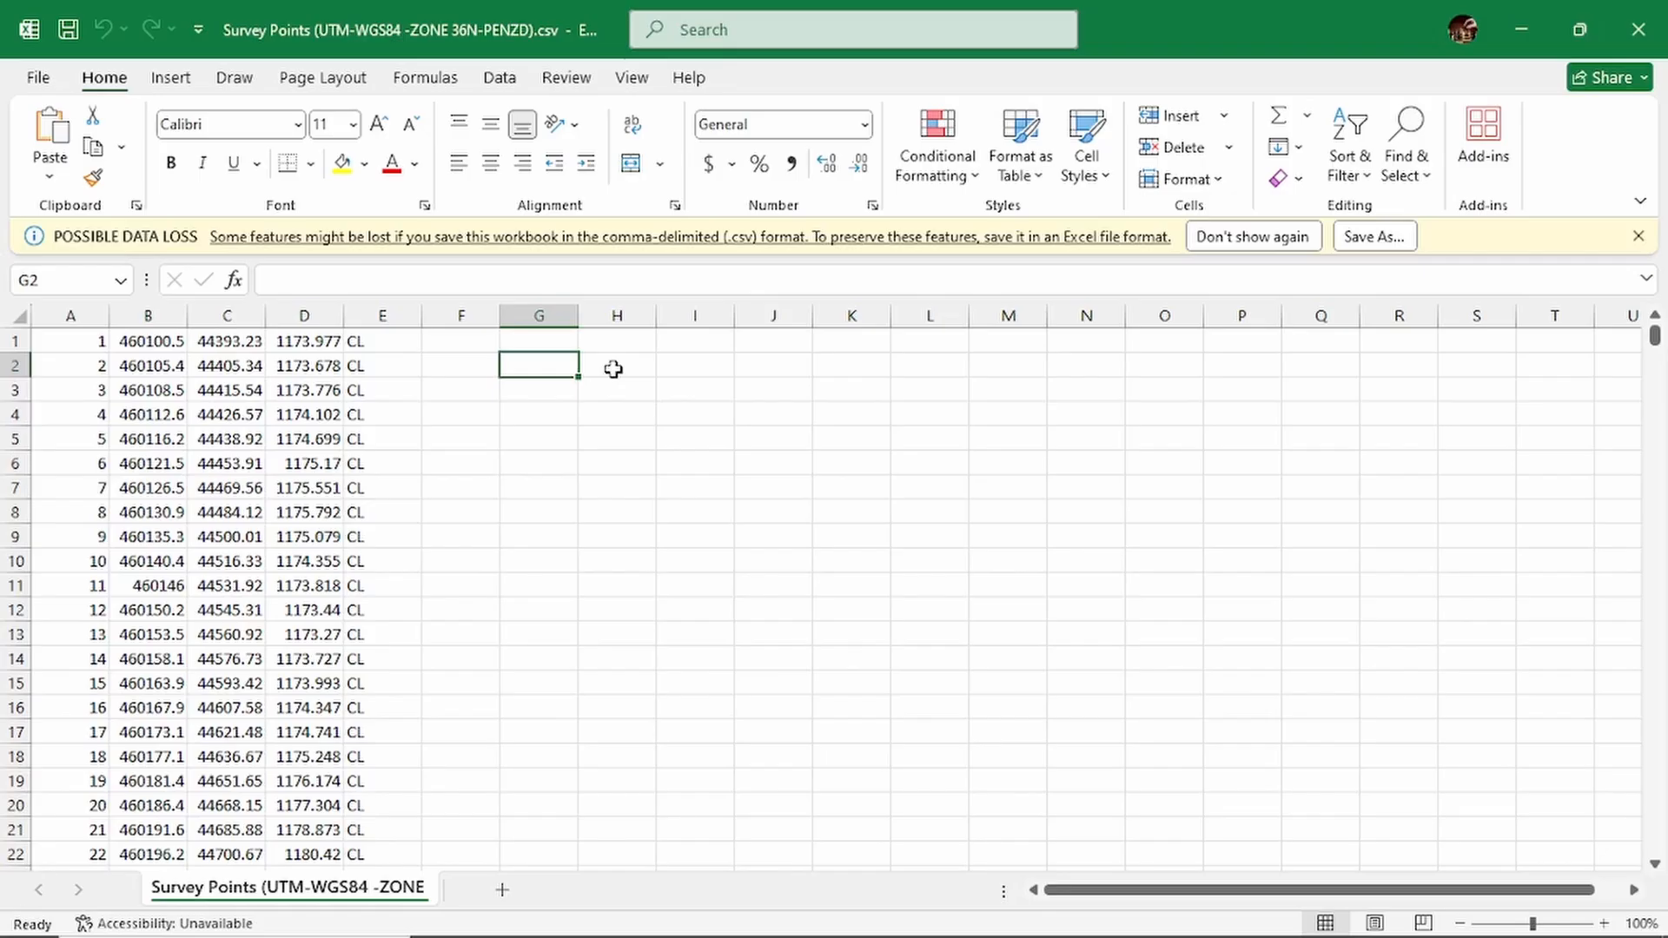
key("Down")
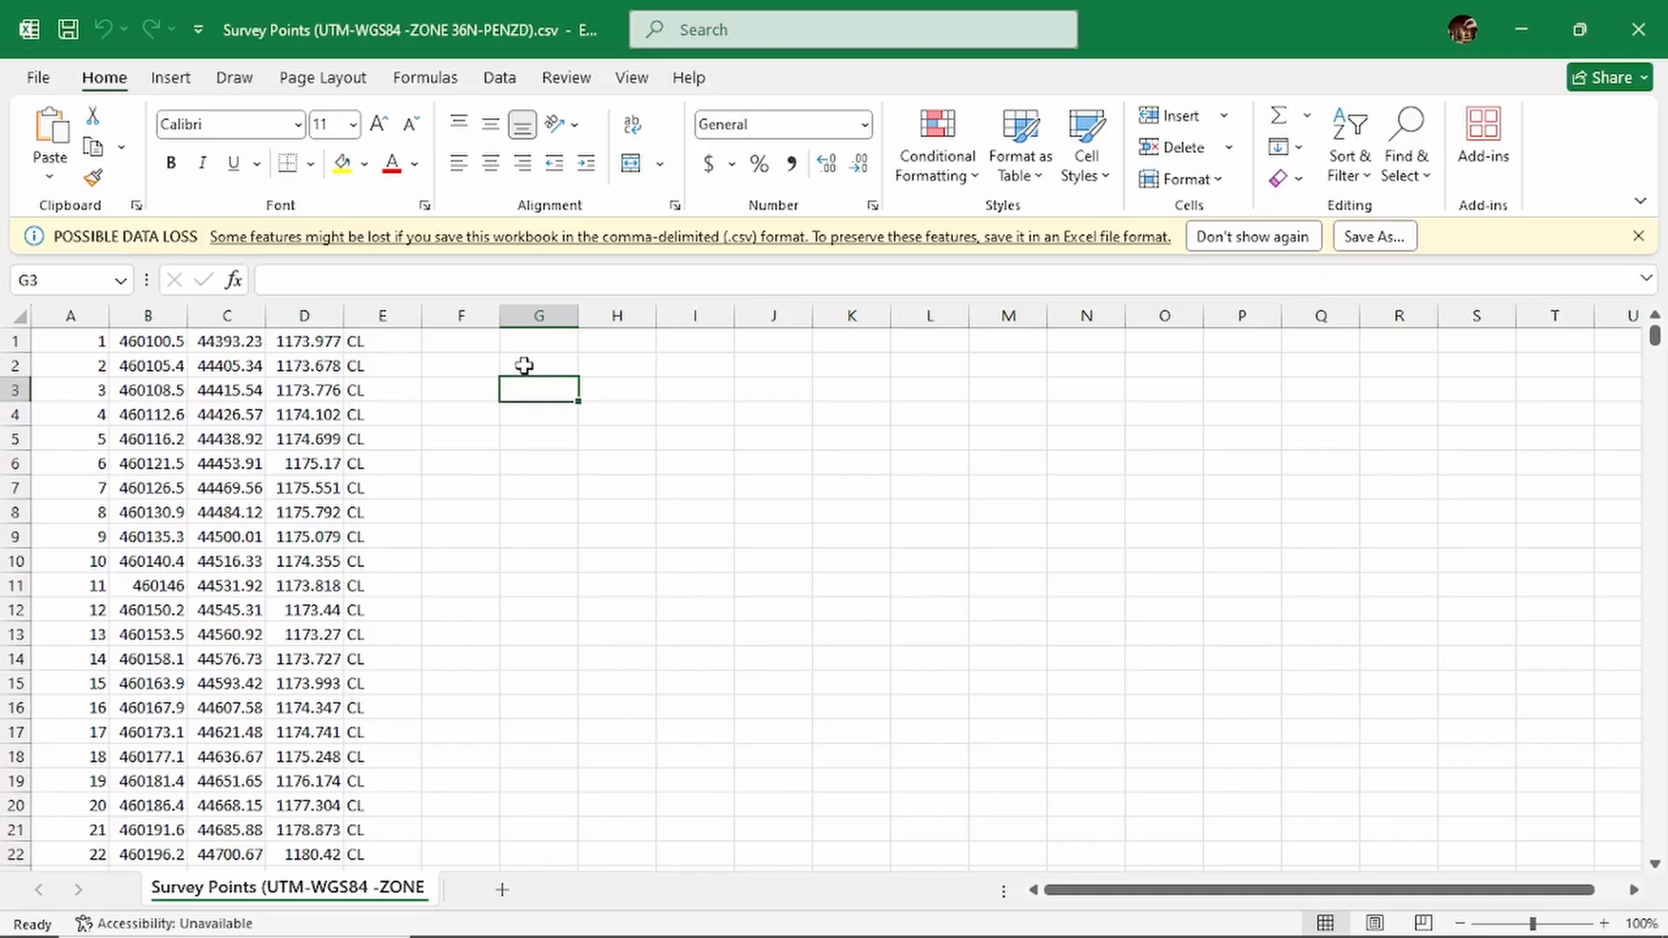
left_click(94, 341)
left_click(79, 313)
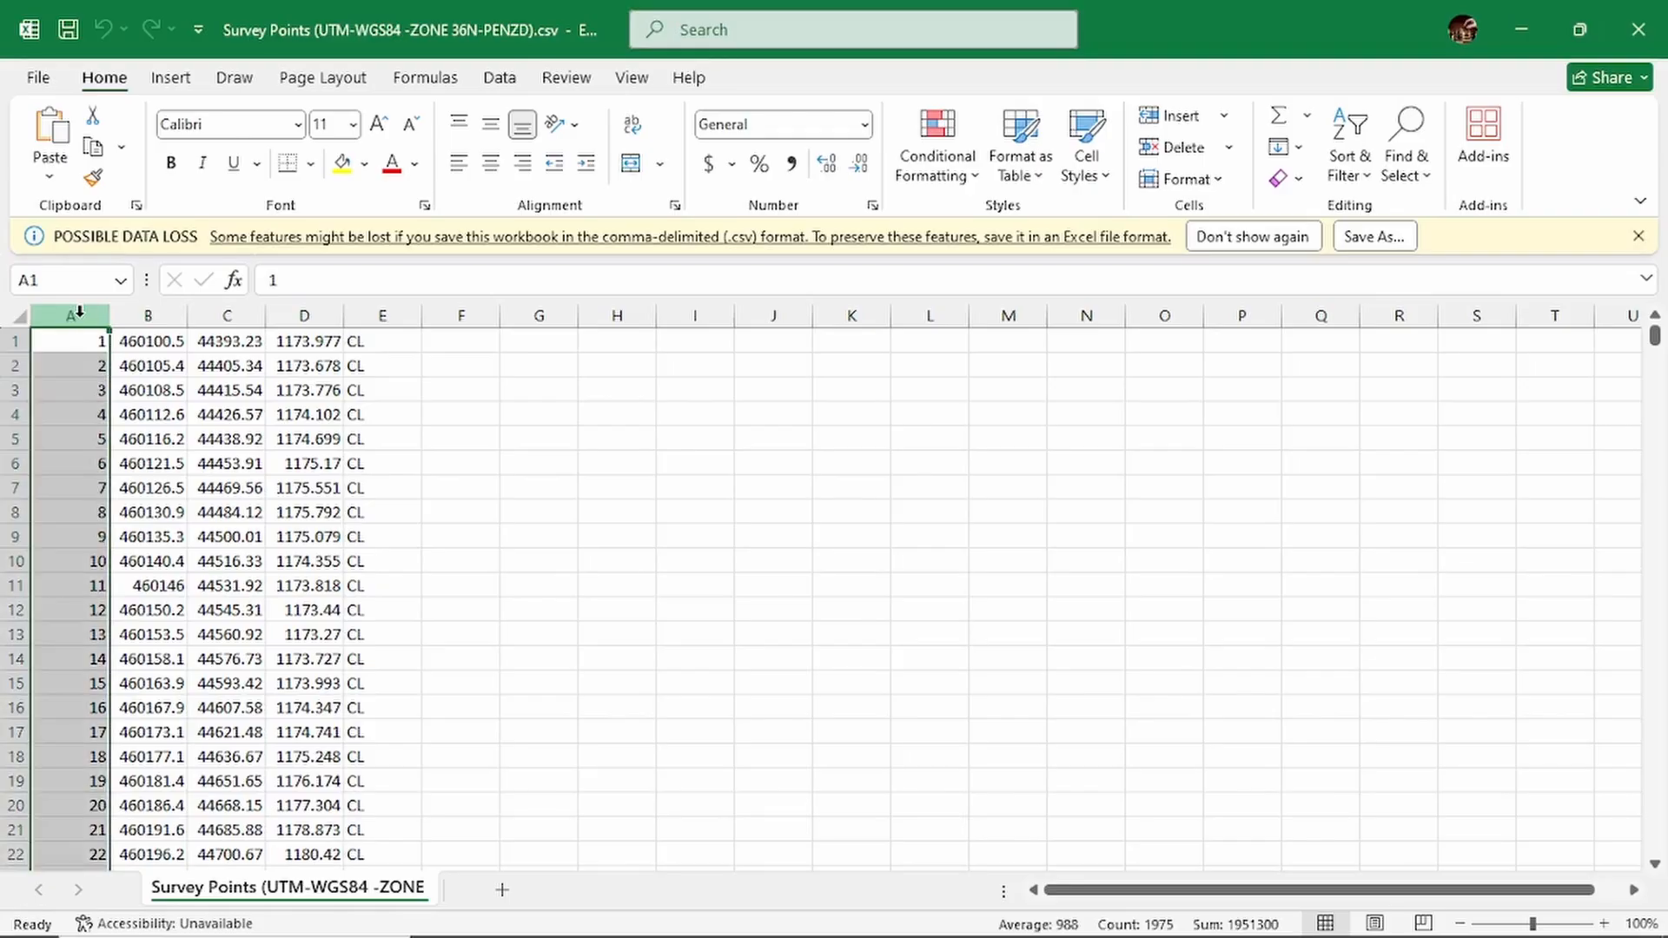
left_click(546, 370)
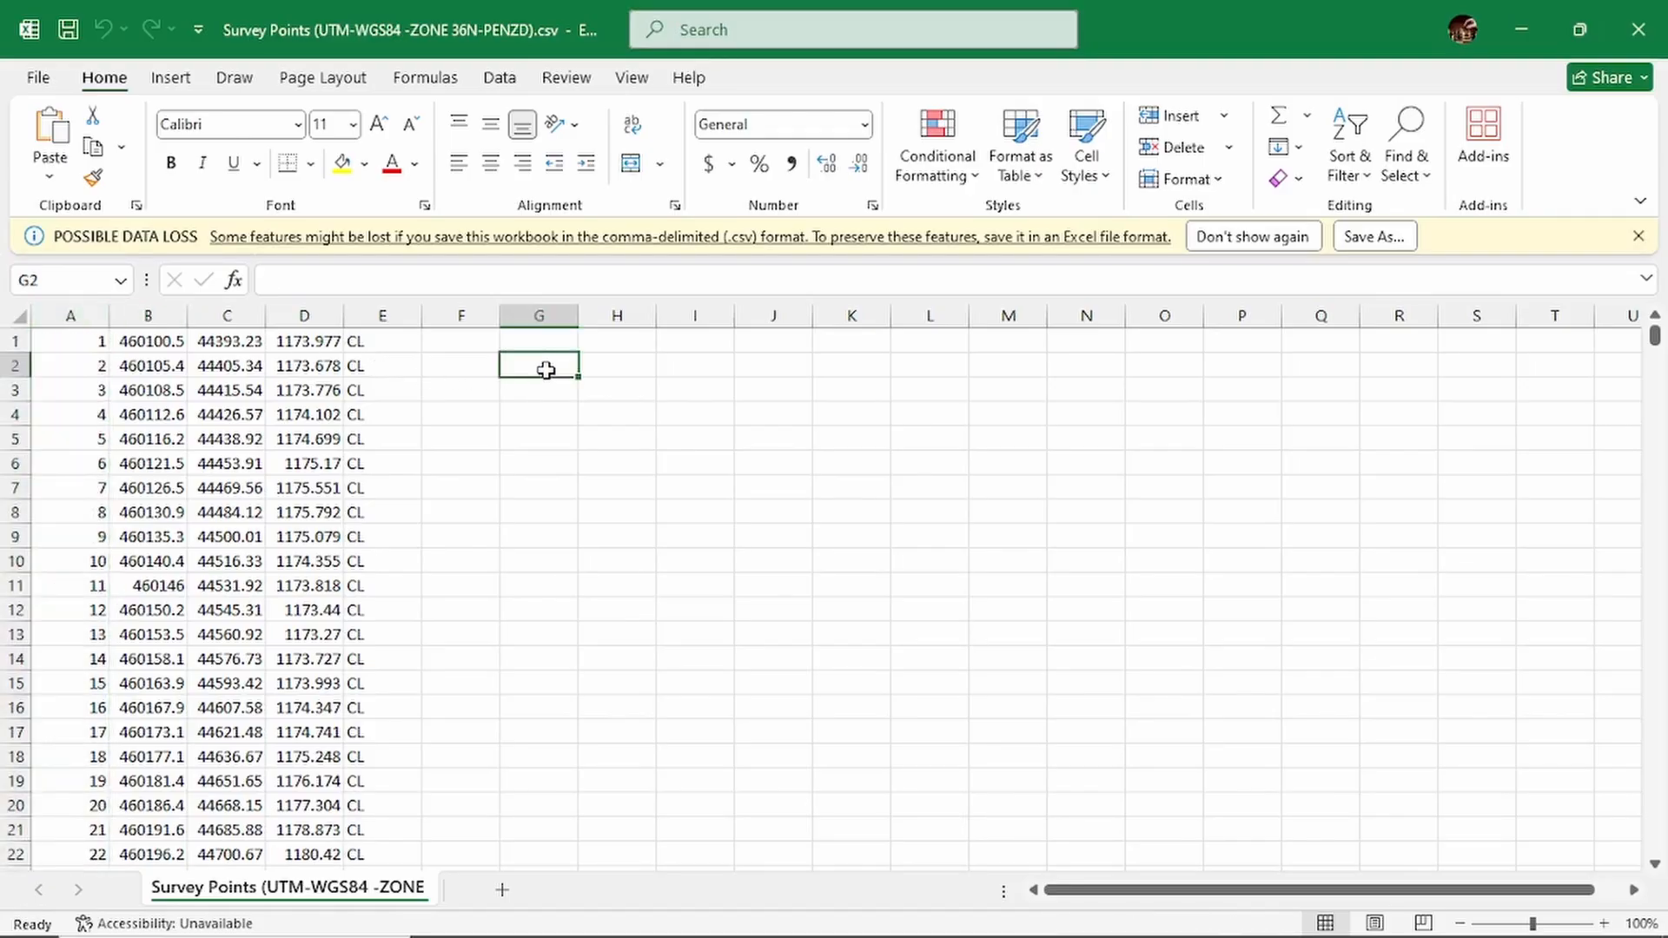
type("P")
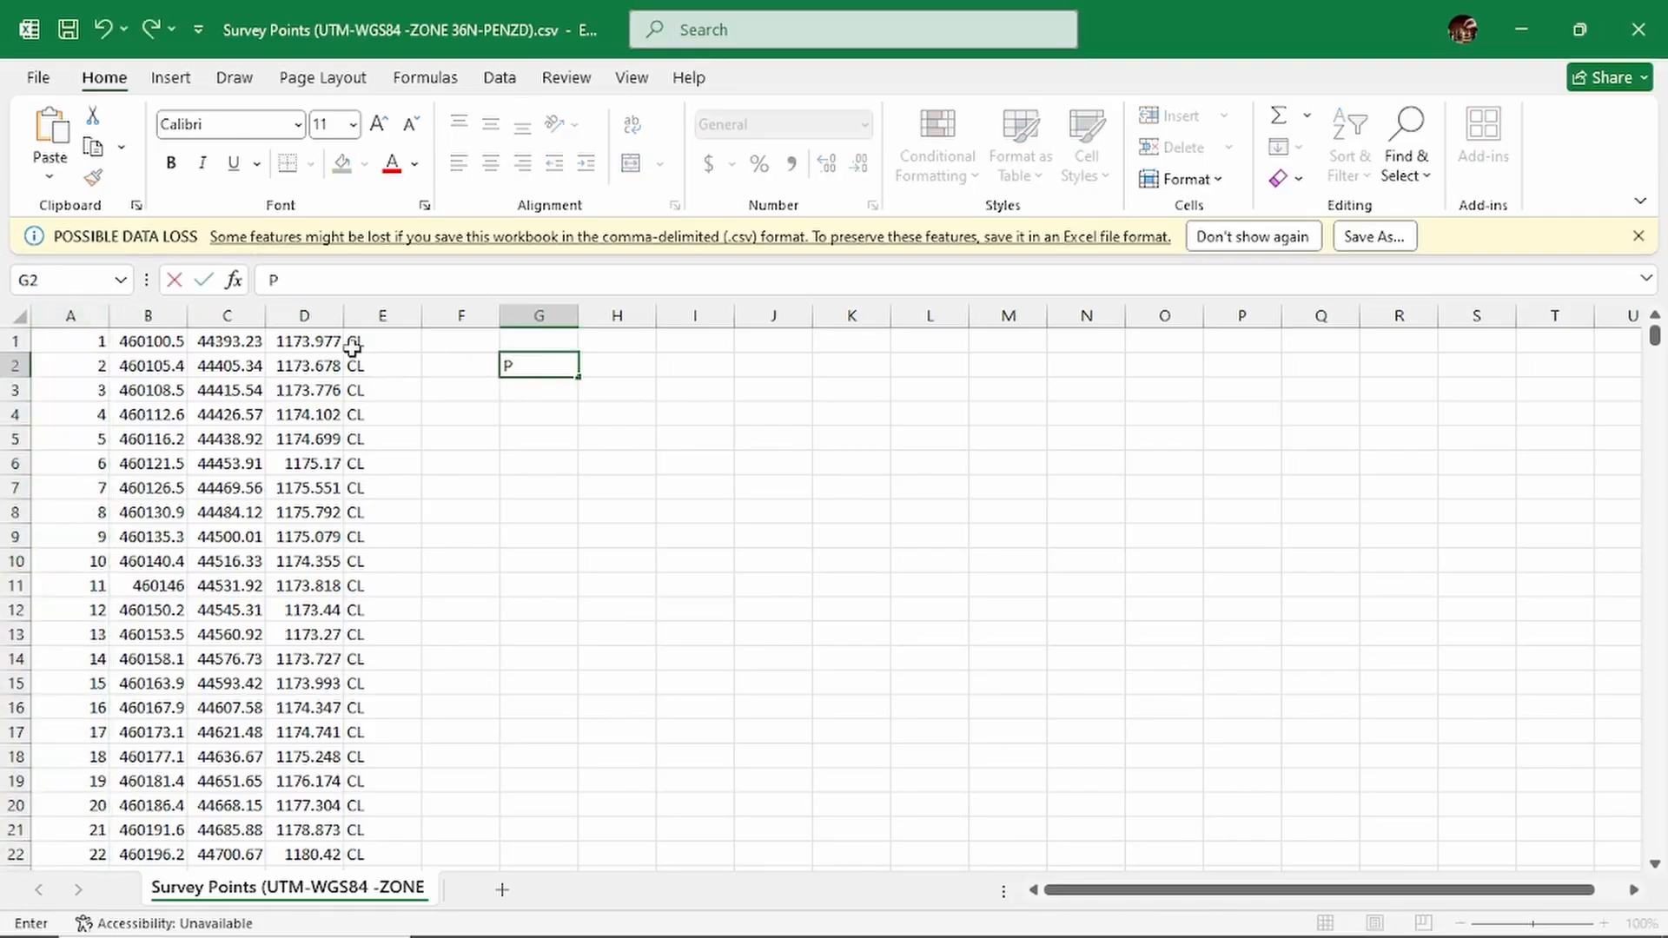
left_click(146, 316)
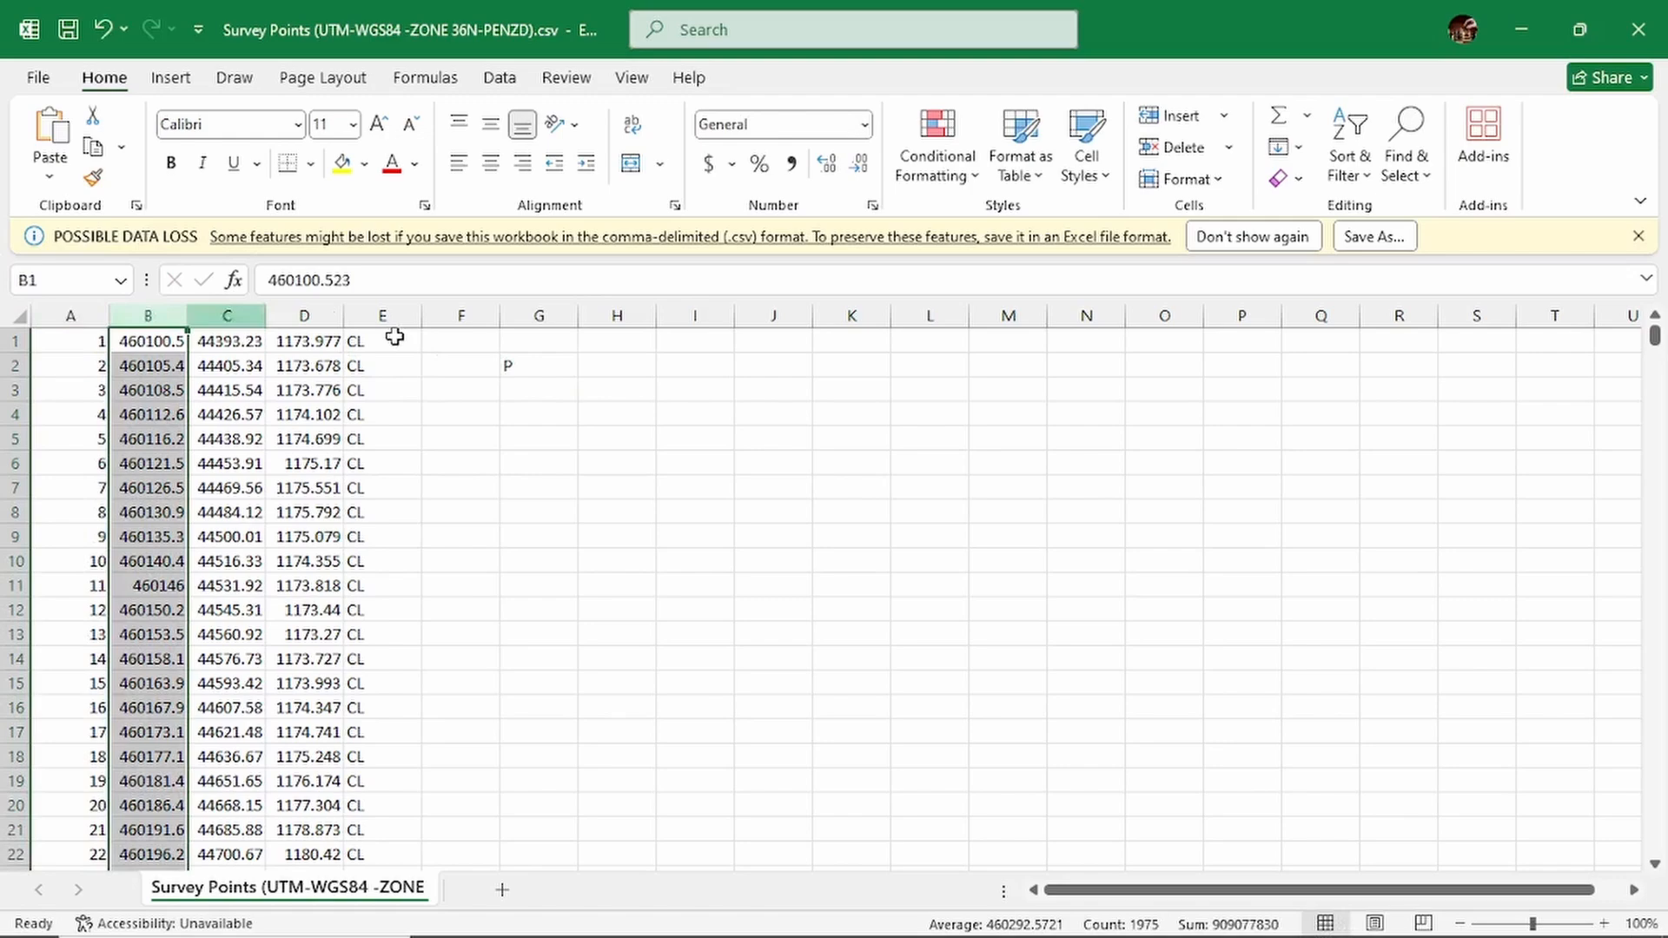
left_click(541, 365)
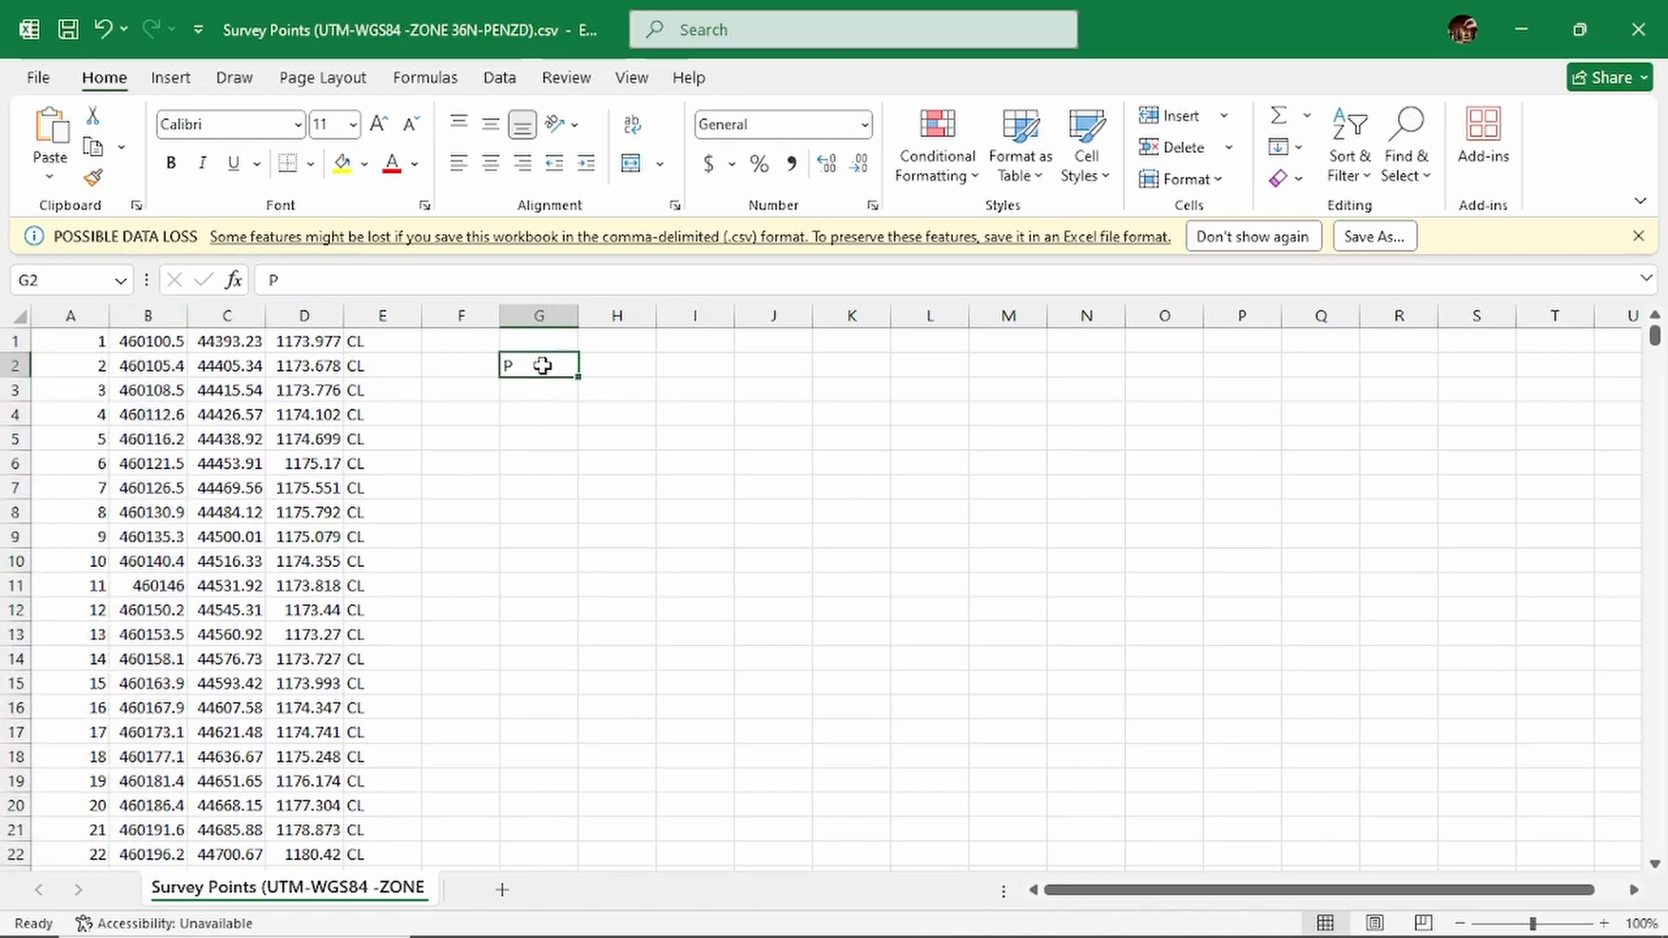
type("E")
key("BackSpace")
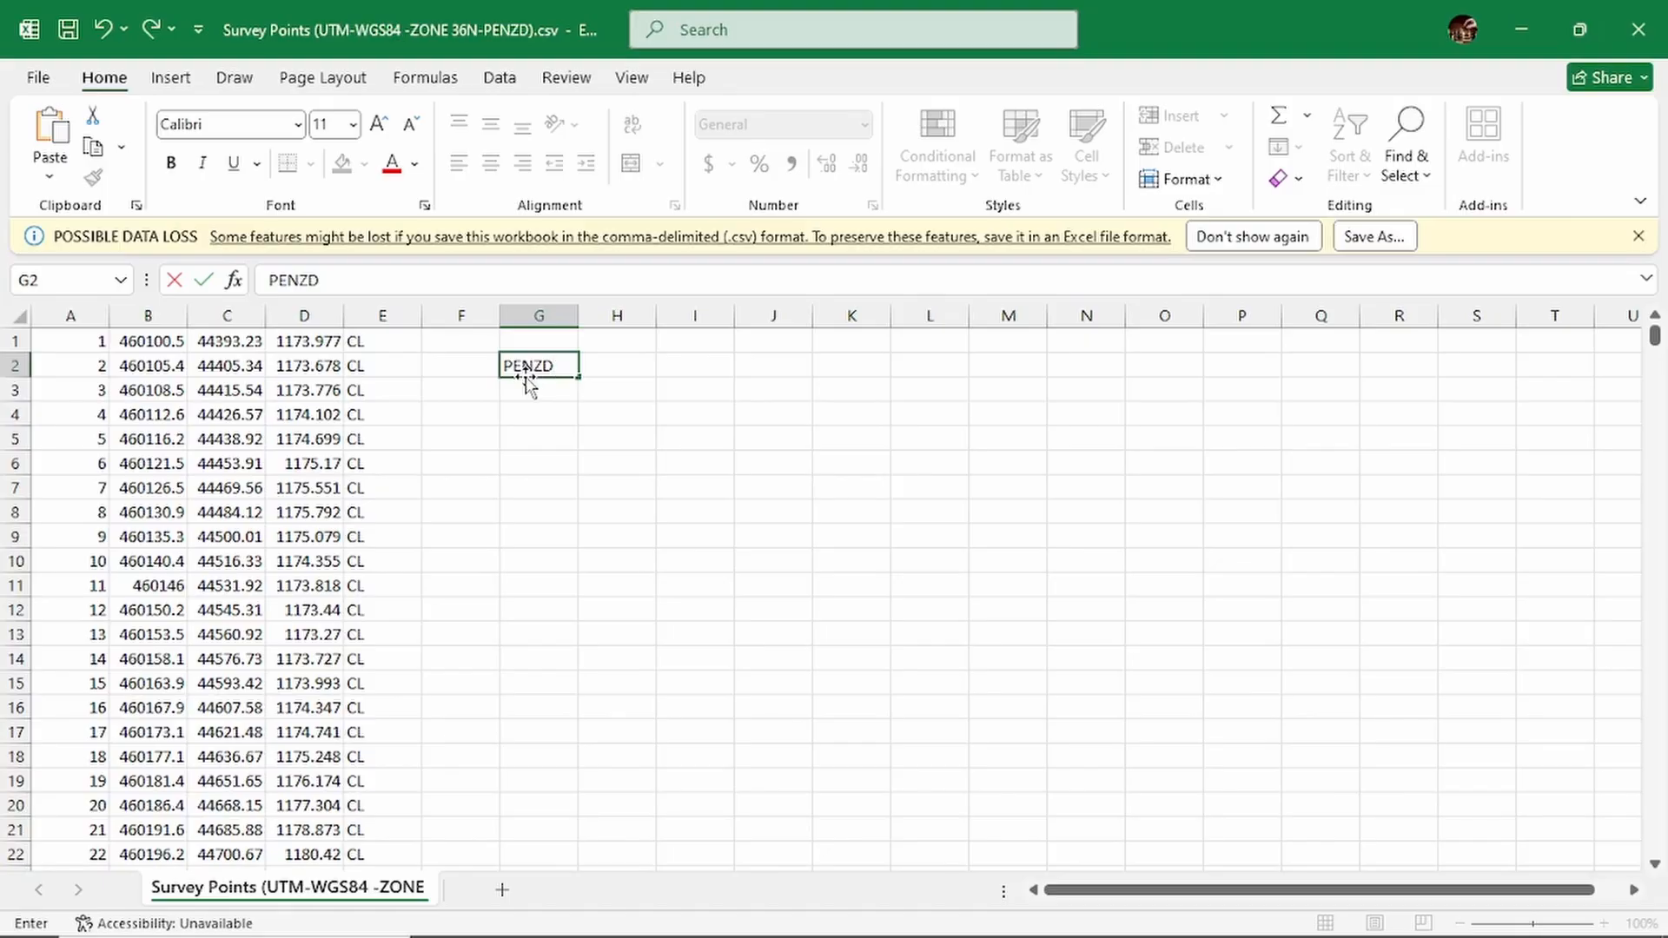
left_click(634, 367)
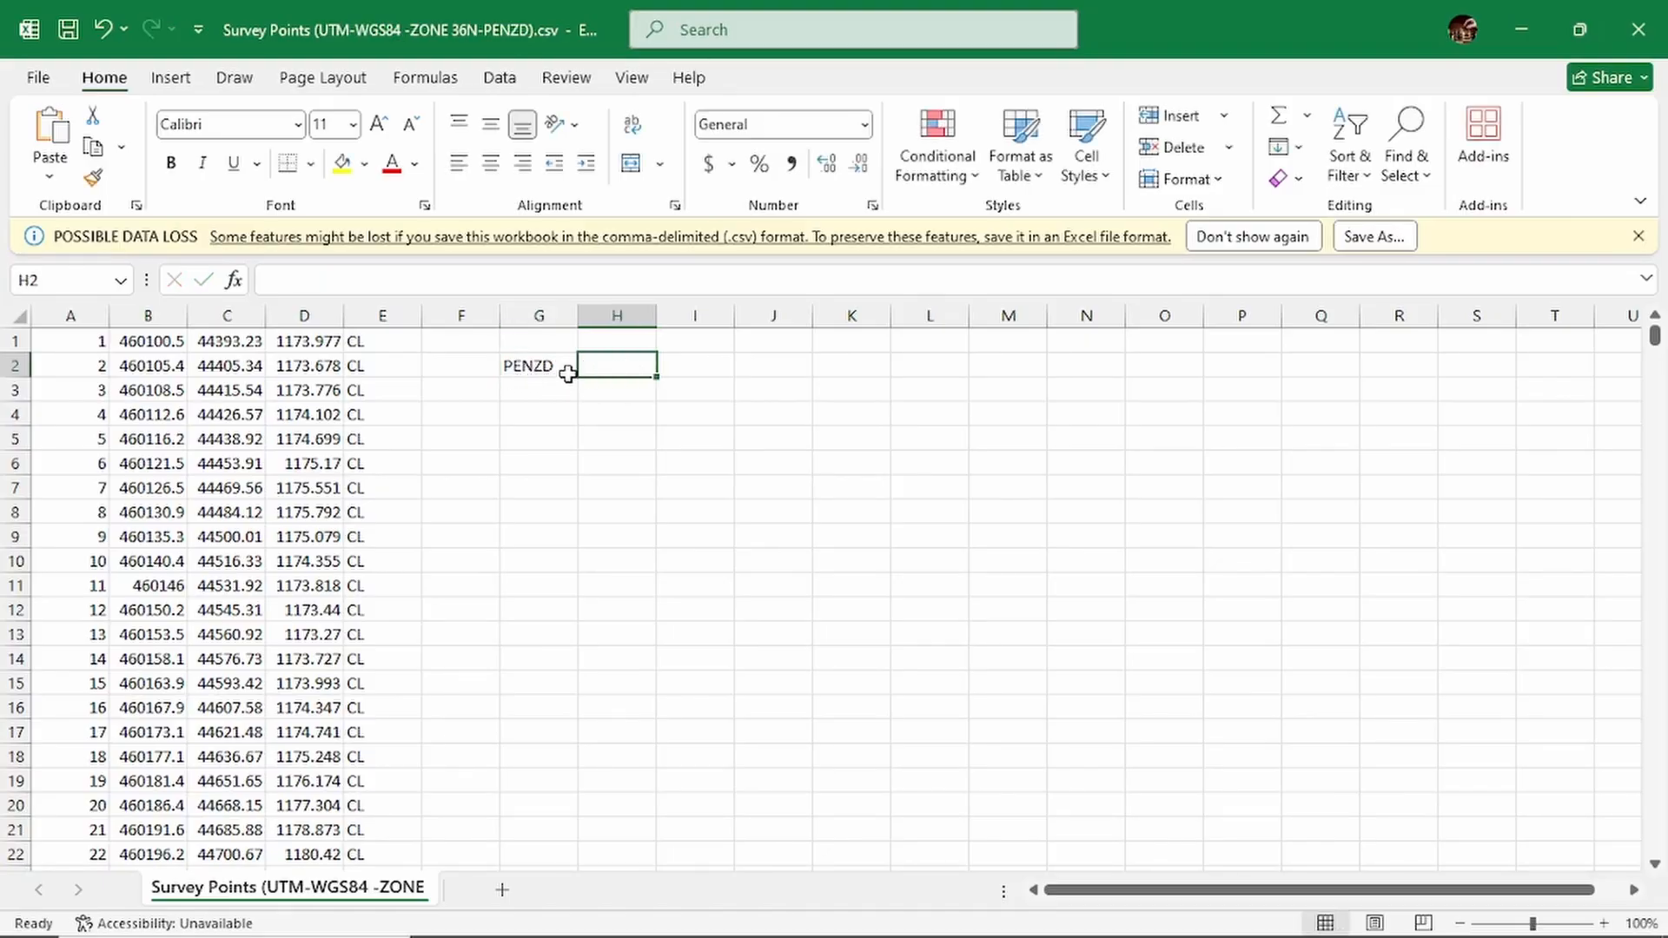
- Compare the PENZD note in G2 with the data columns and examine the description codes in column E
left_click(546, 368)
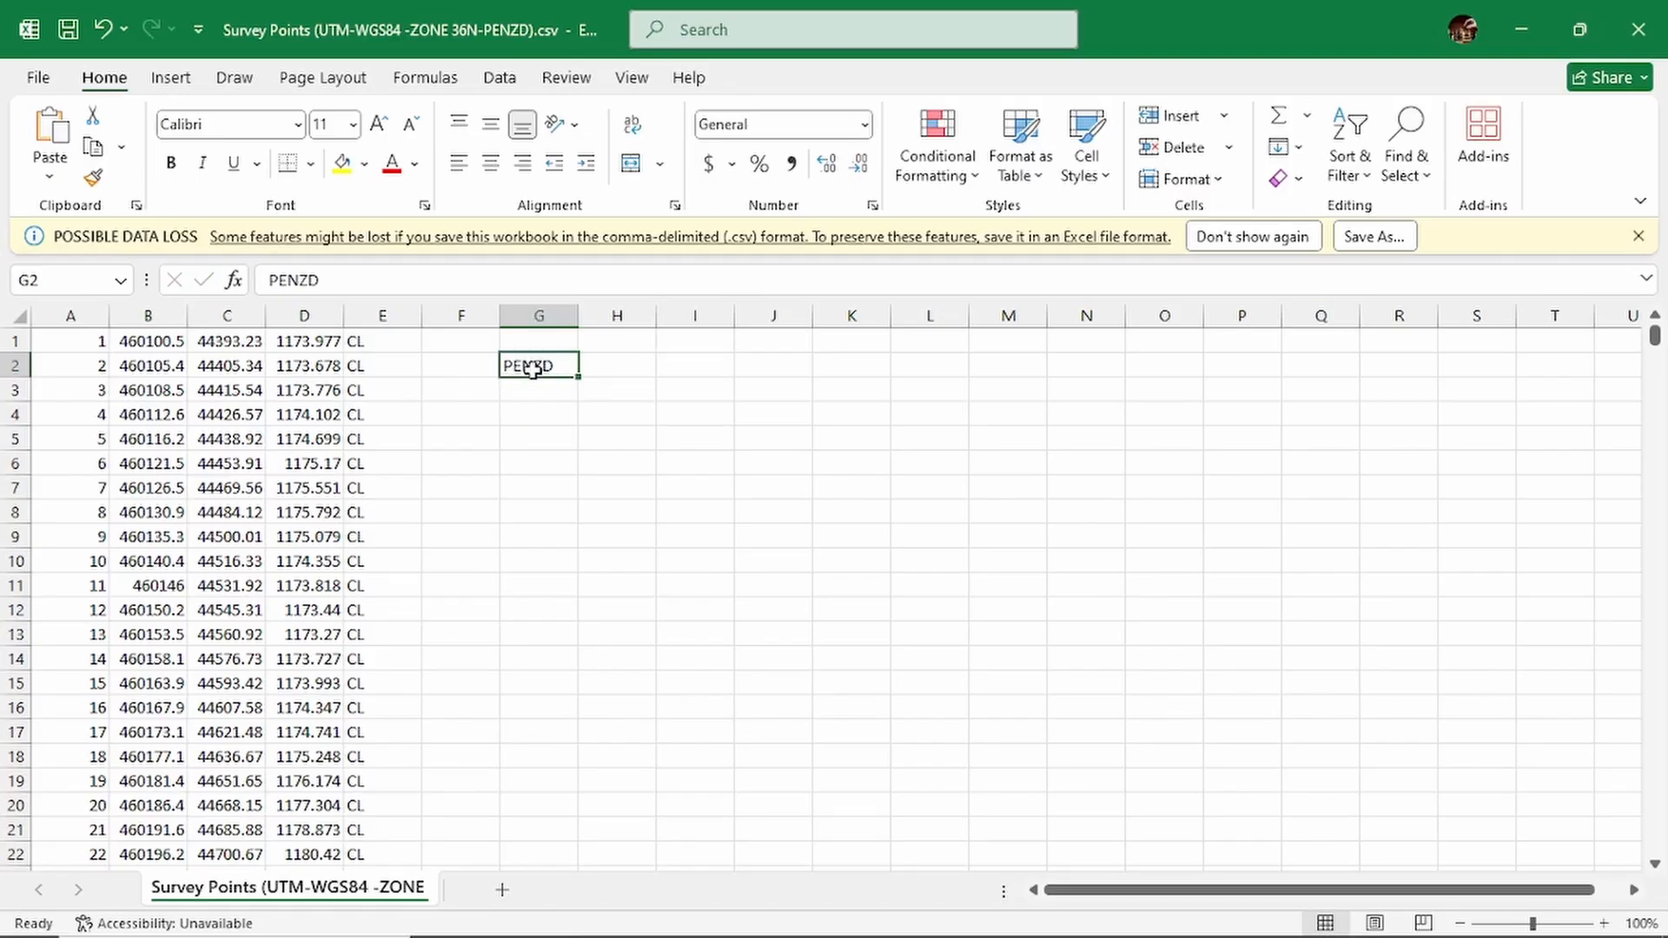
left_click(533, 387)
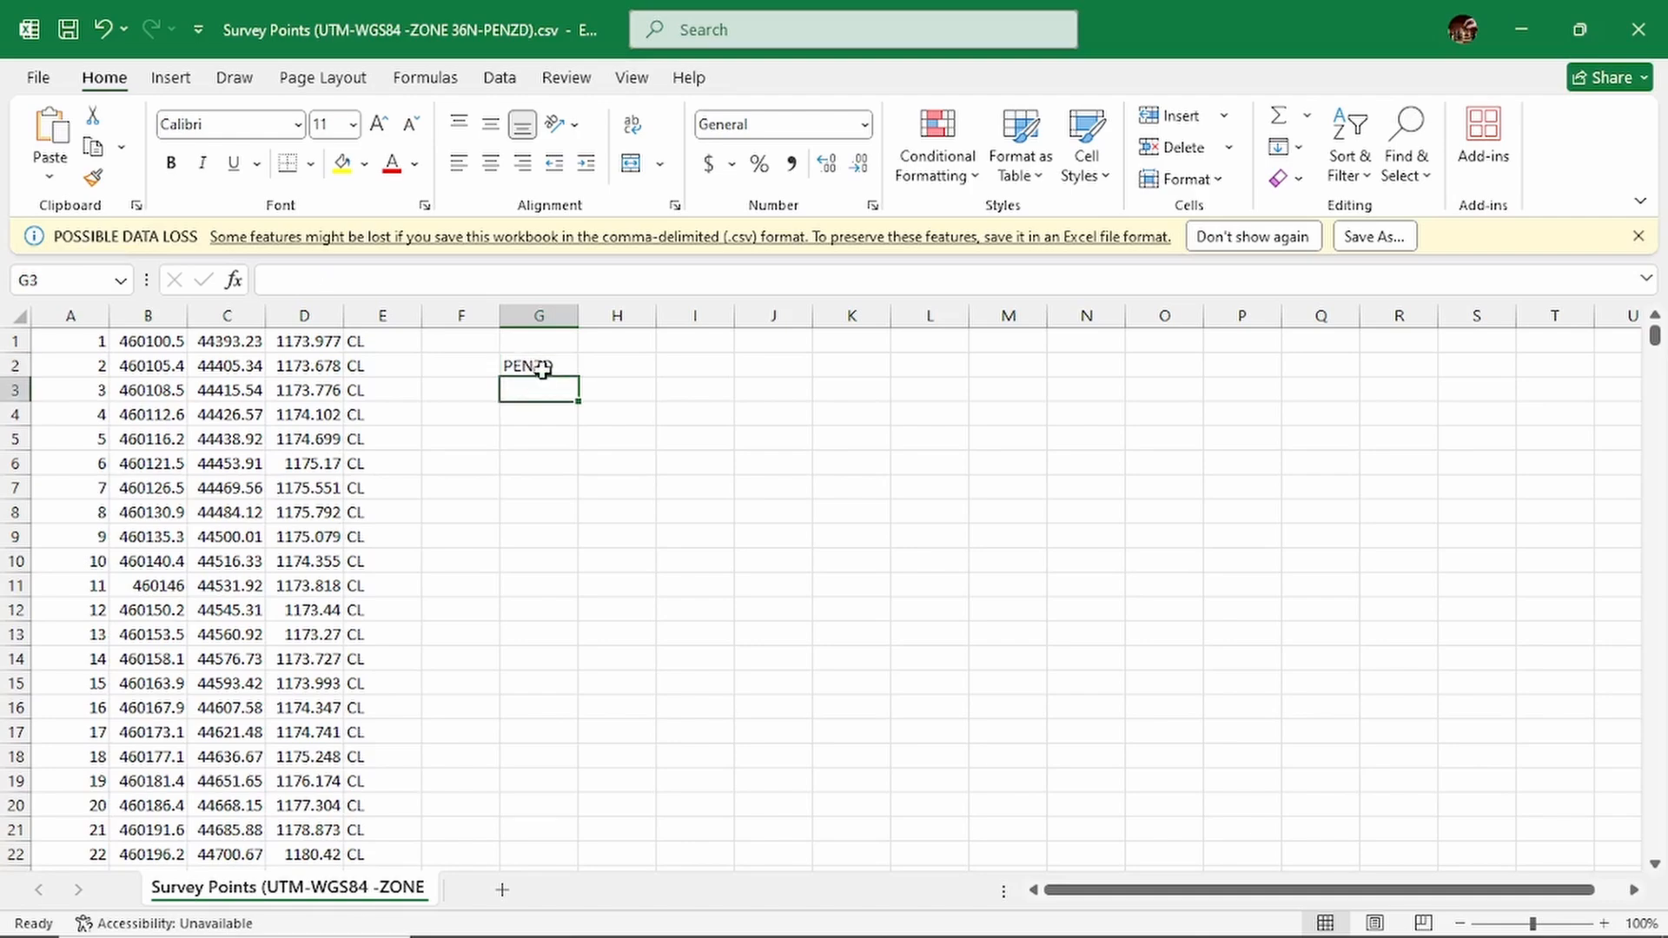
left_click(544, 368)
left_click(549, 345)
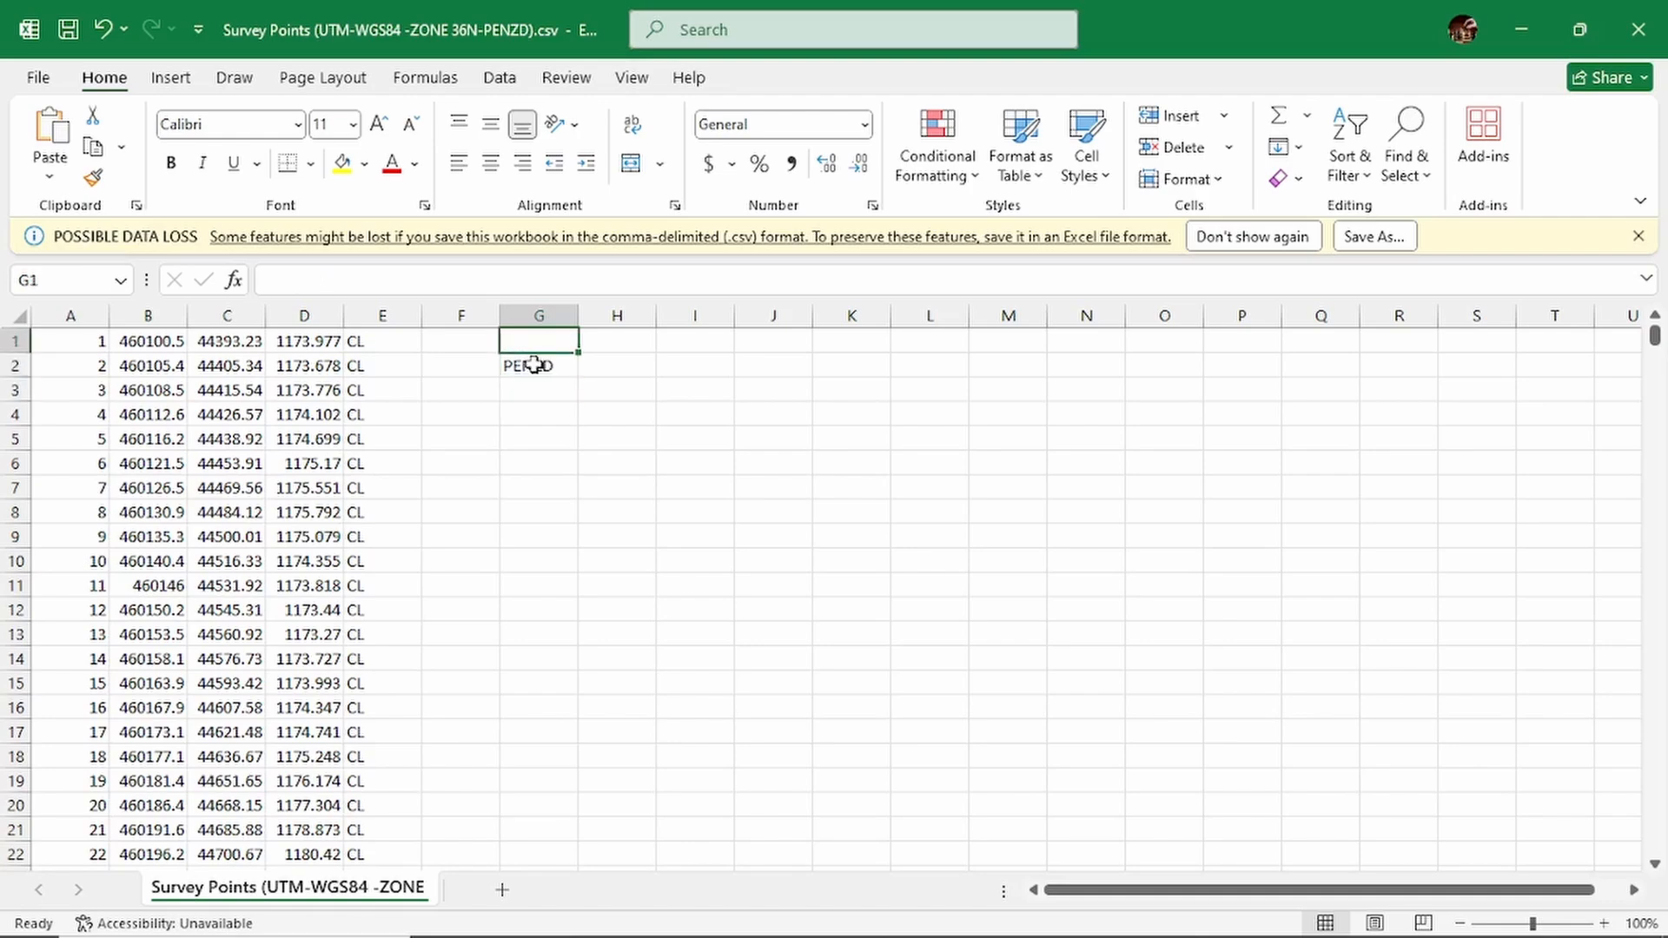
left_click(535, 365)
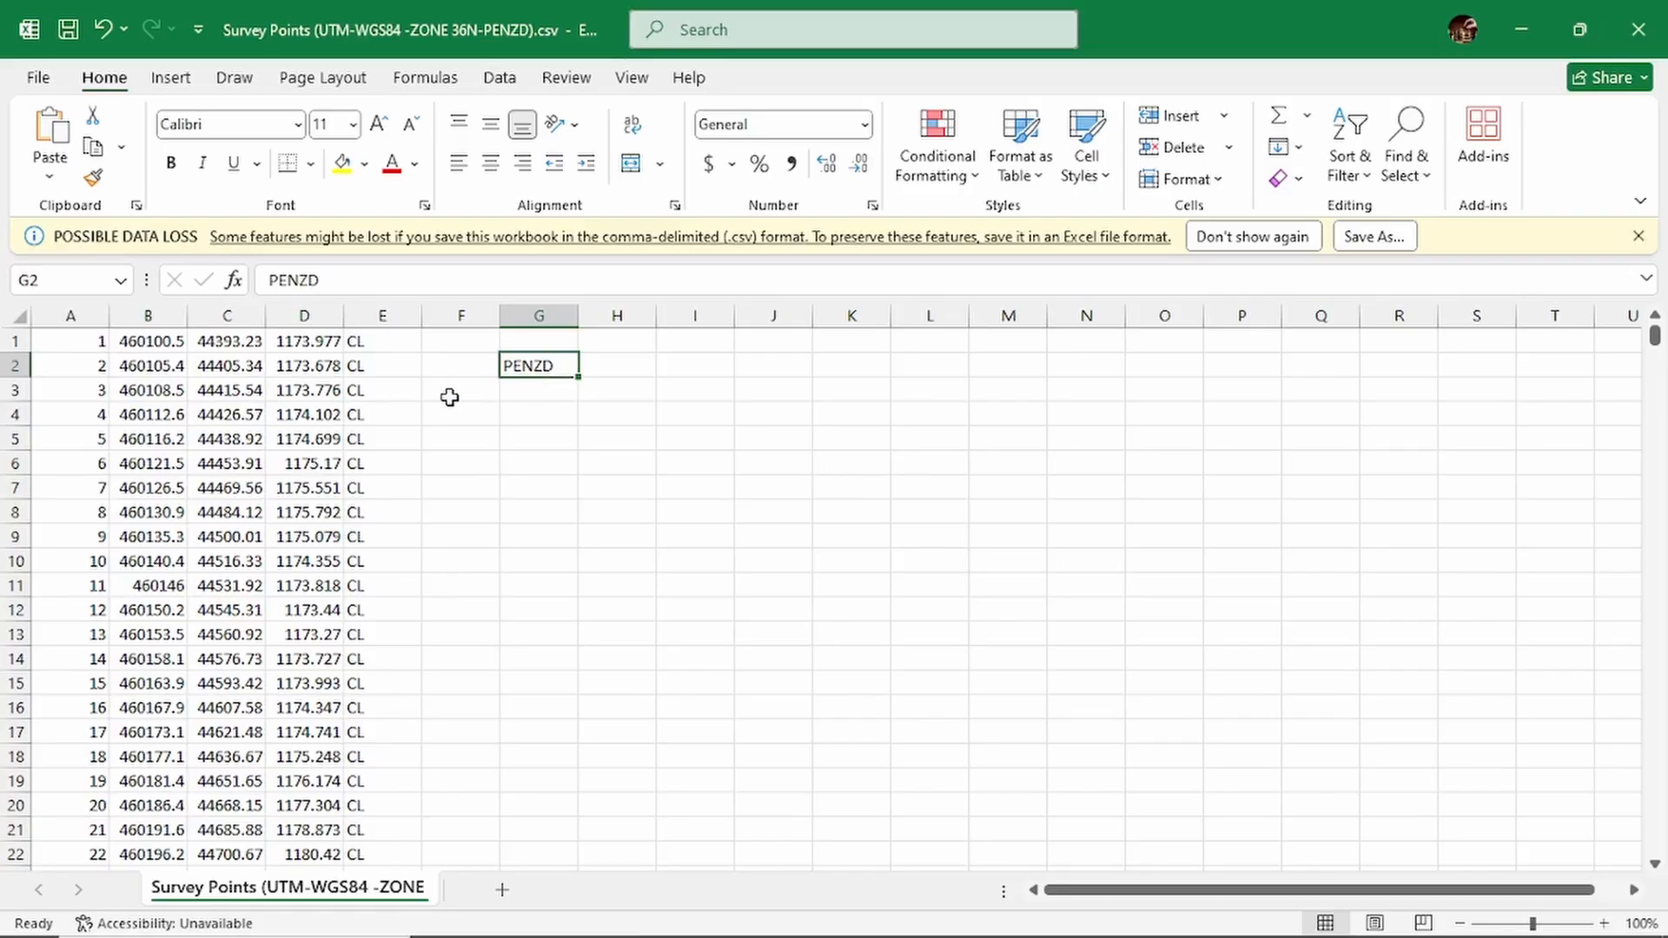
scroll(388, 393, "down", 3)
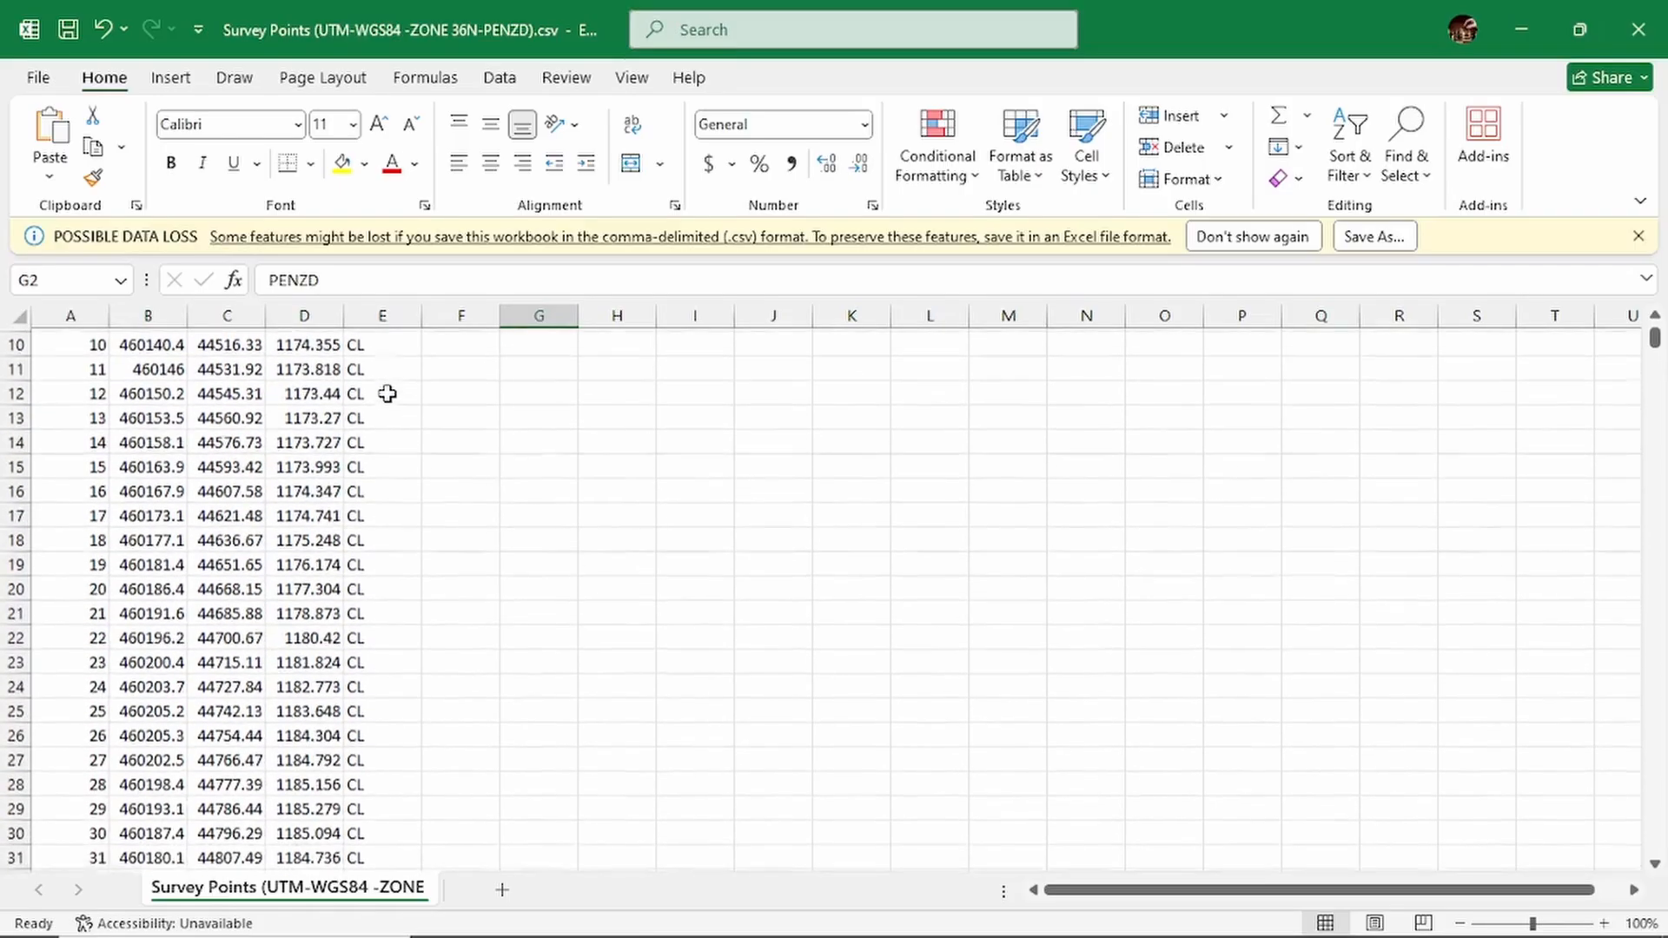
scroll(387, 392, "up", 3)
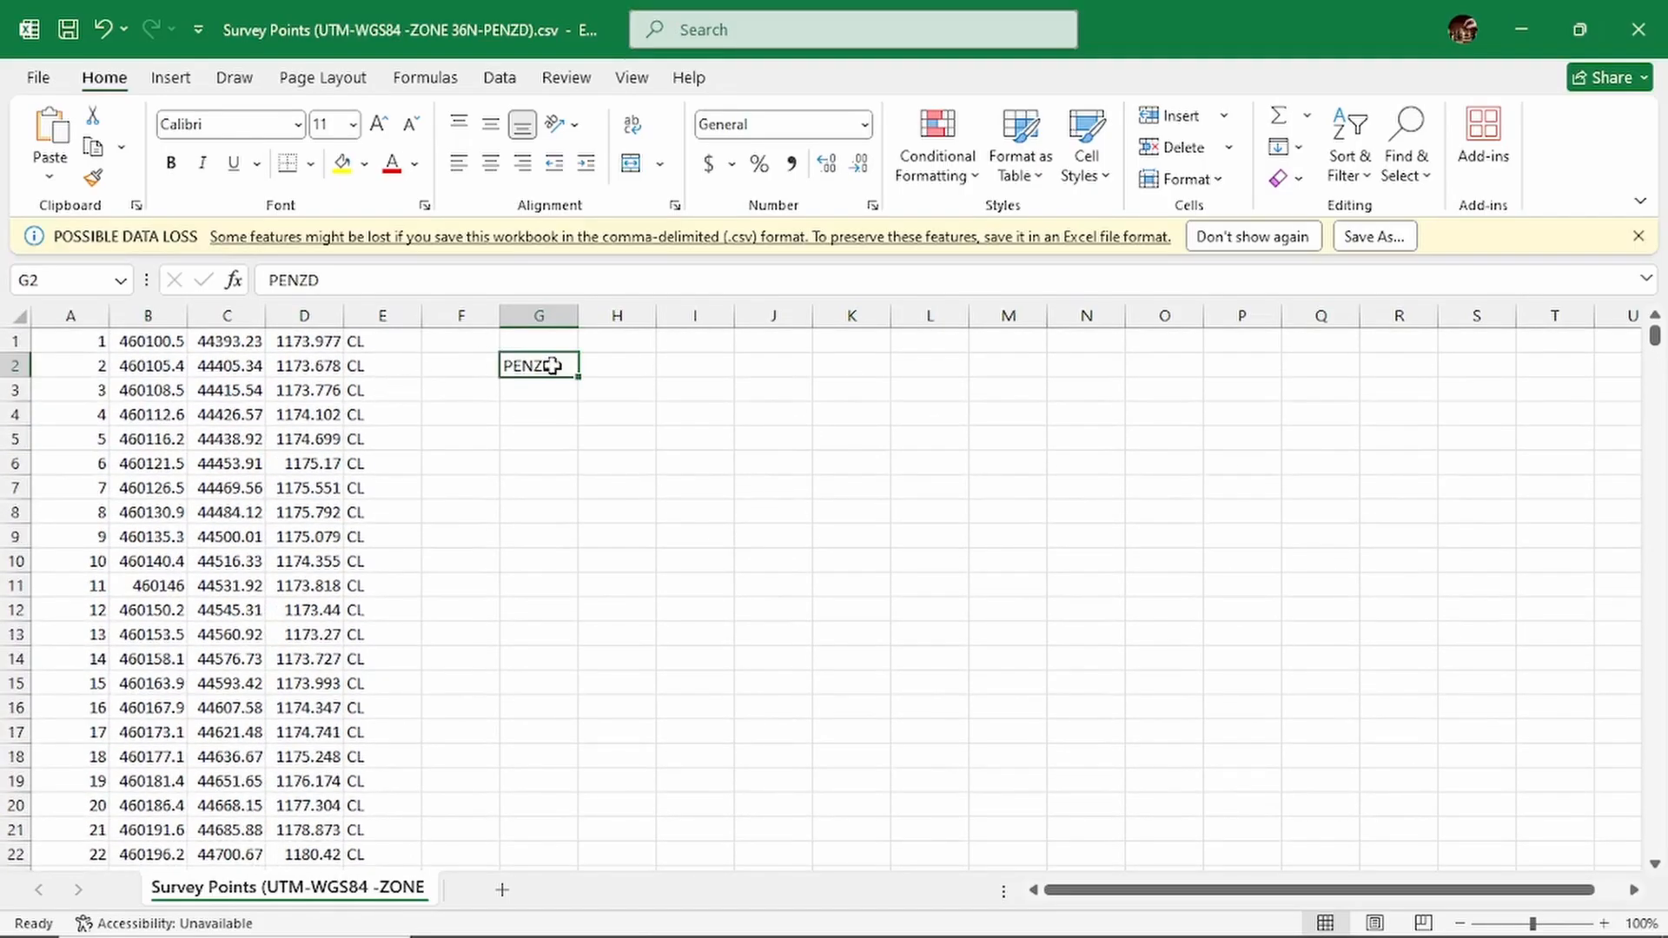
left_click(387, 314)
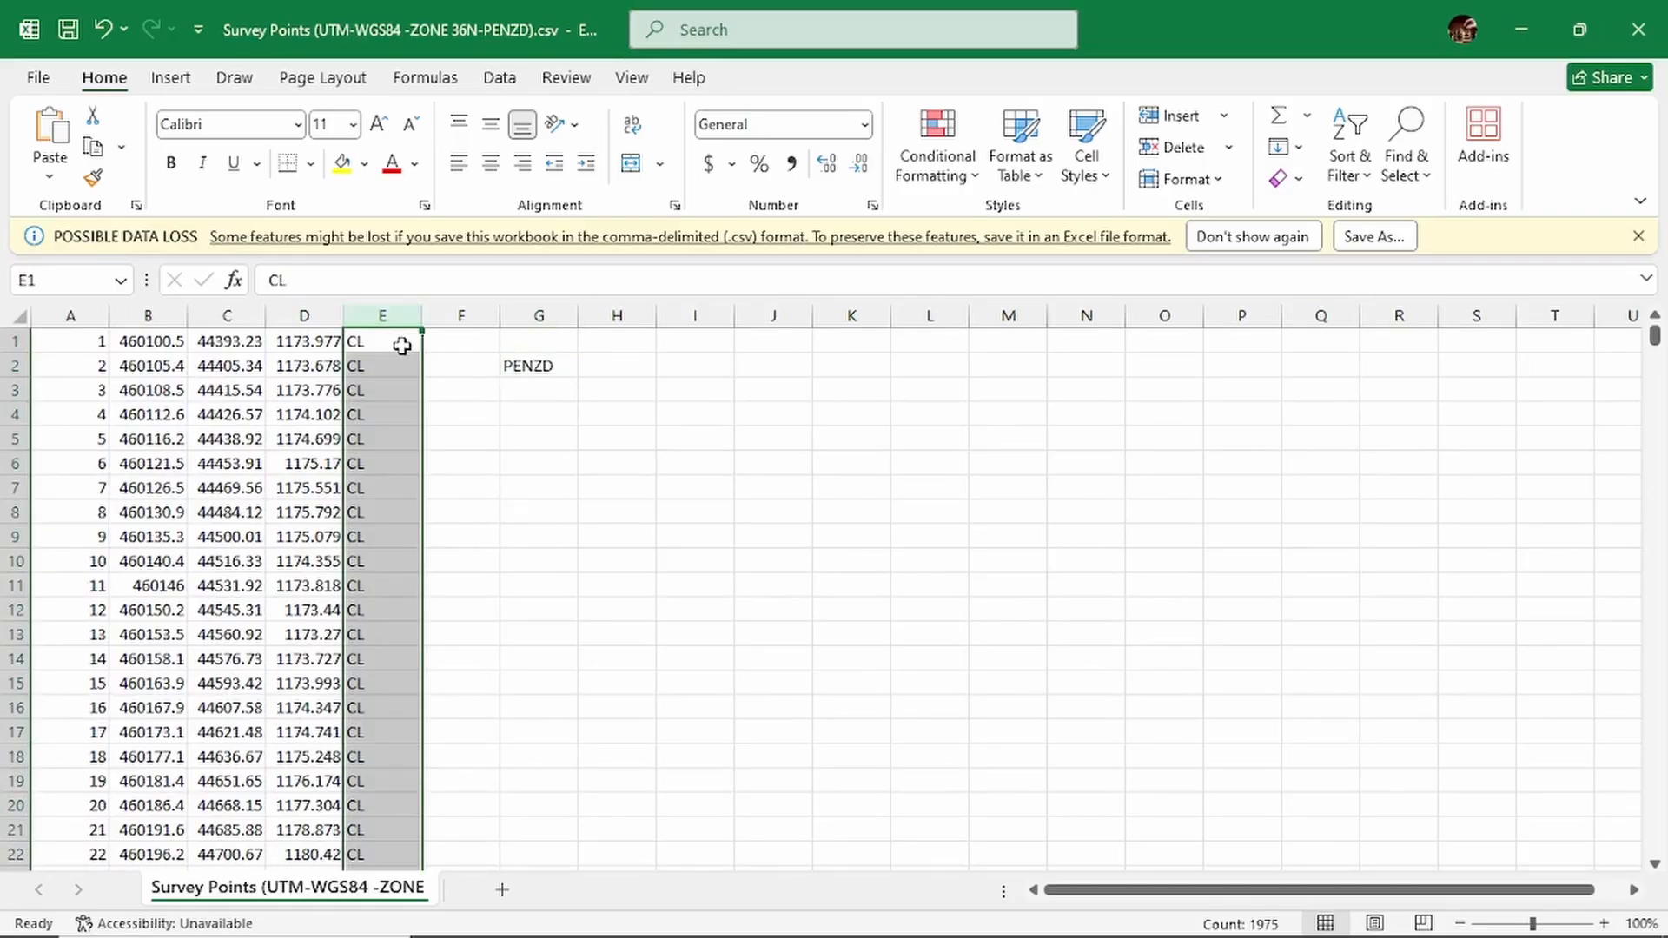
left_click(559, 369)
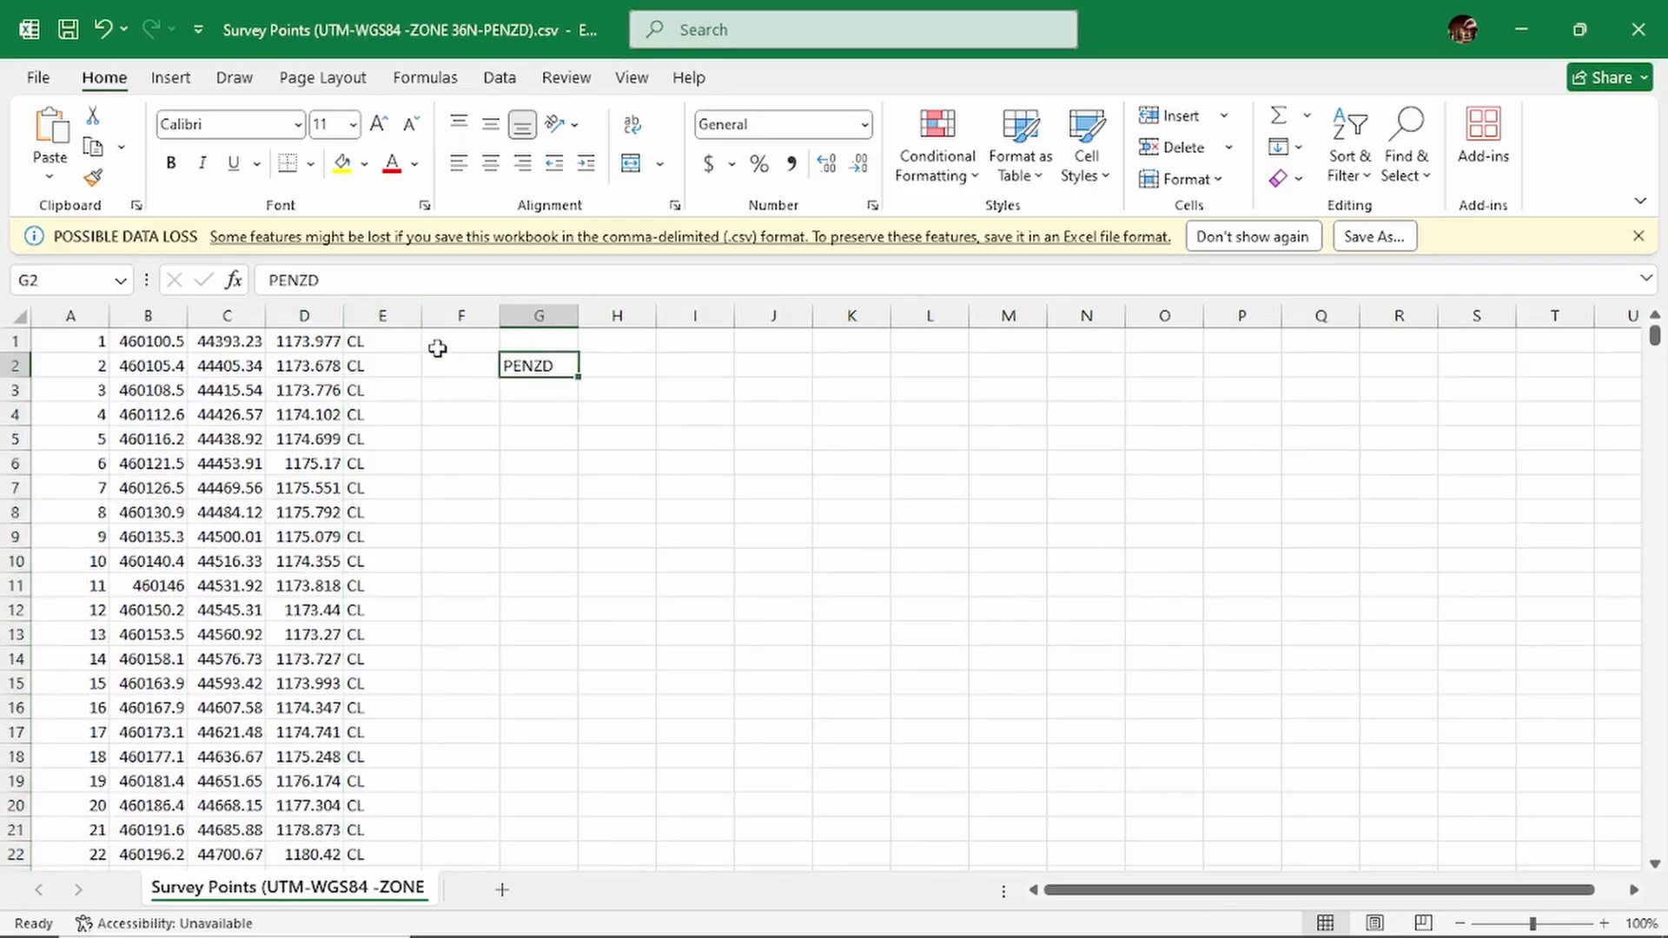
left_click(383, 343)
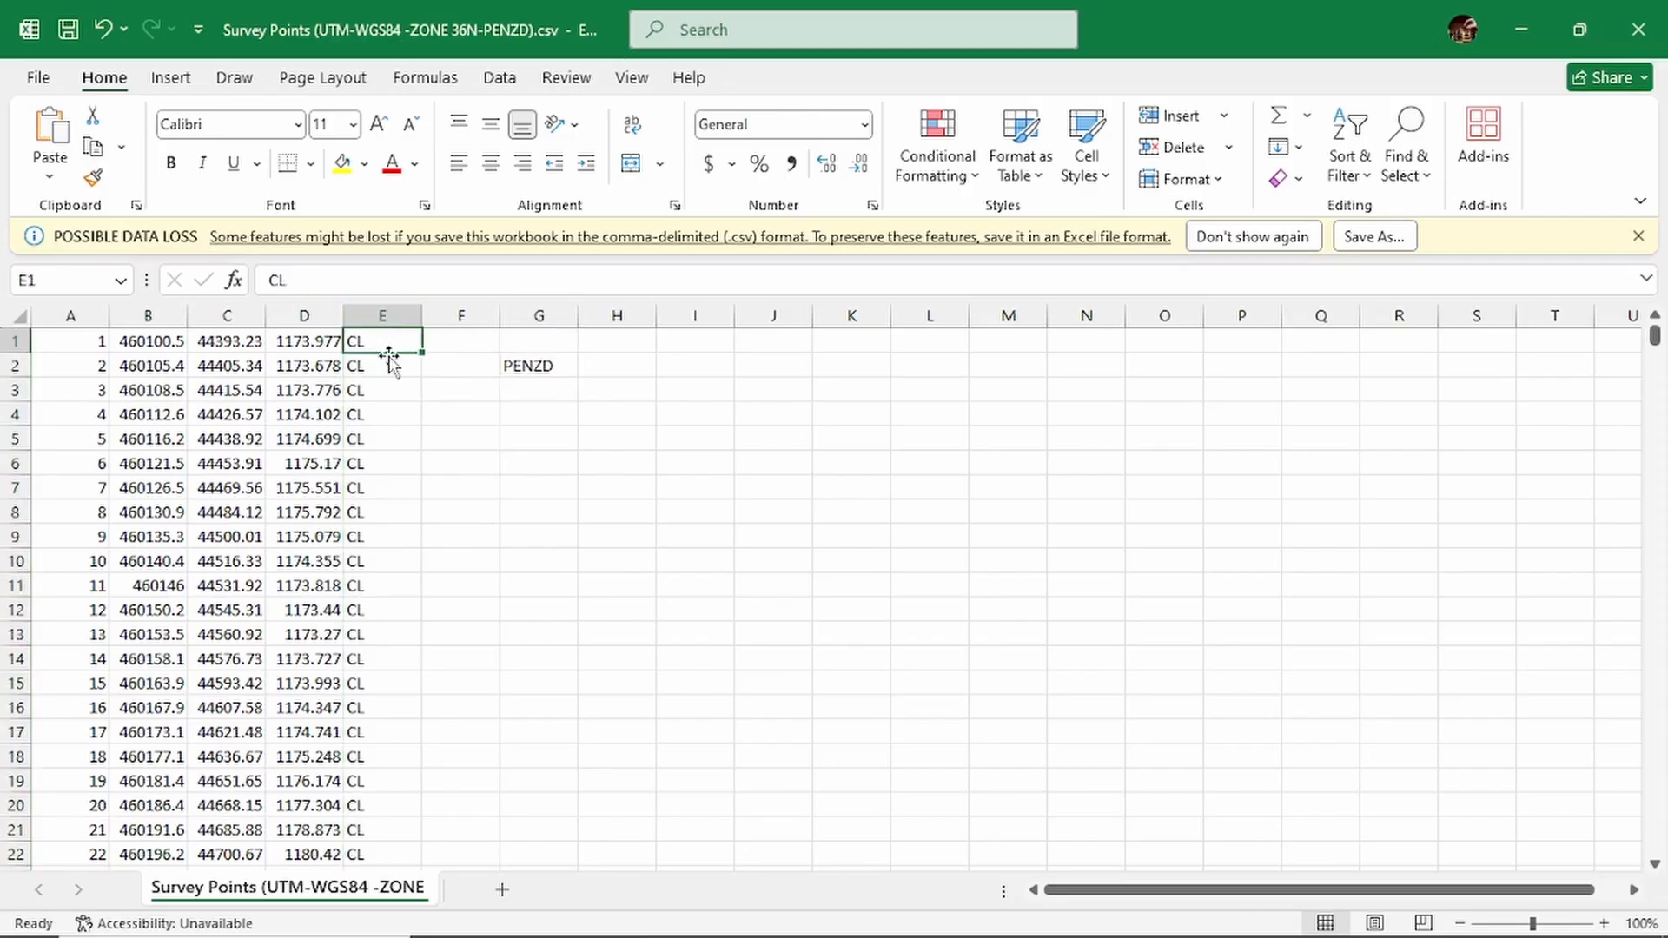
left_click(383, 368)
left_click(383, 406)
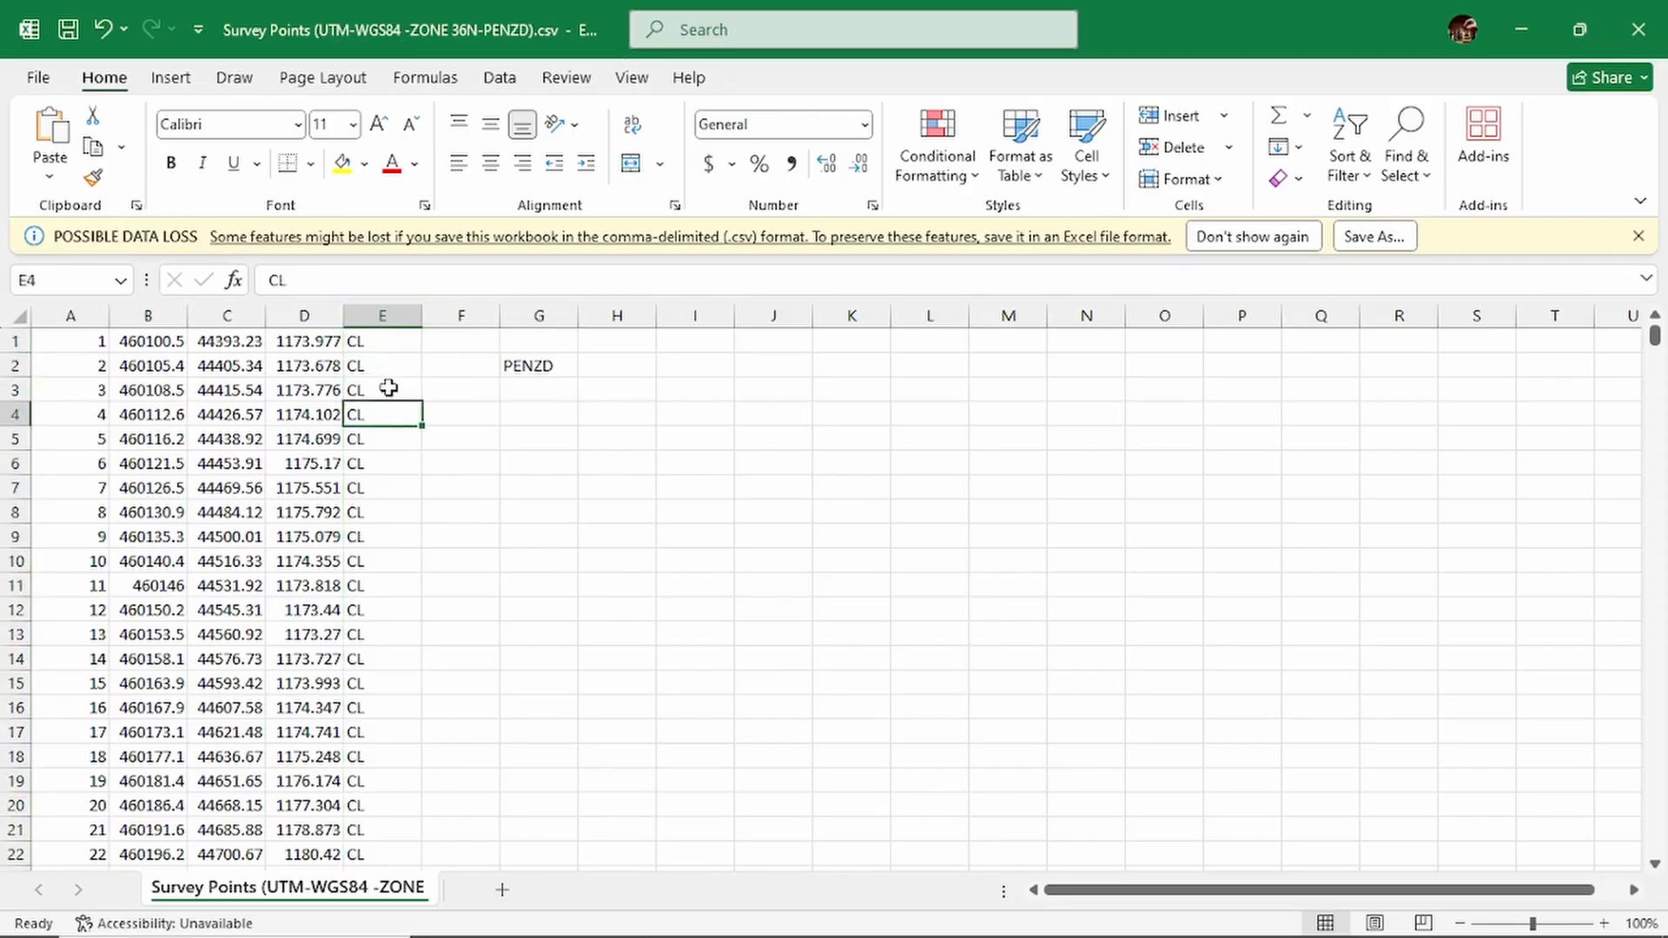
left_click(386, 388)
left_click(387, 369)
left_click(387, 340)
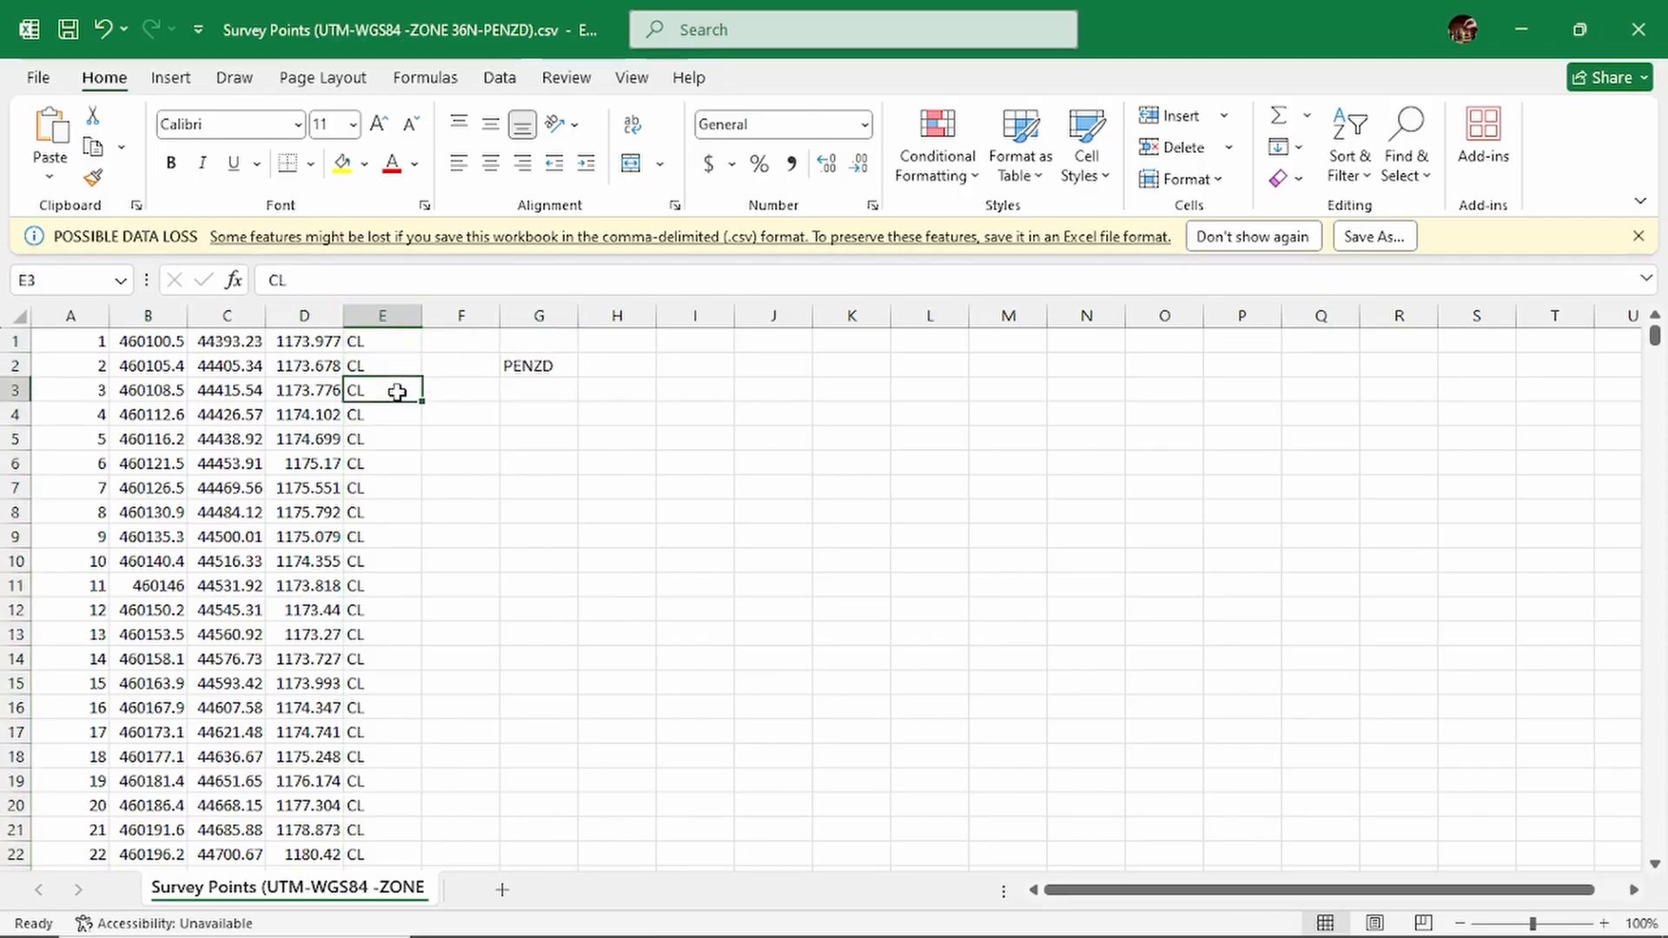
- Clear the PENZD note from cell G2
left_click(543, 366)
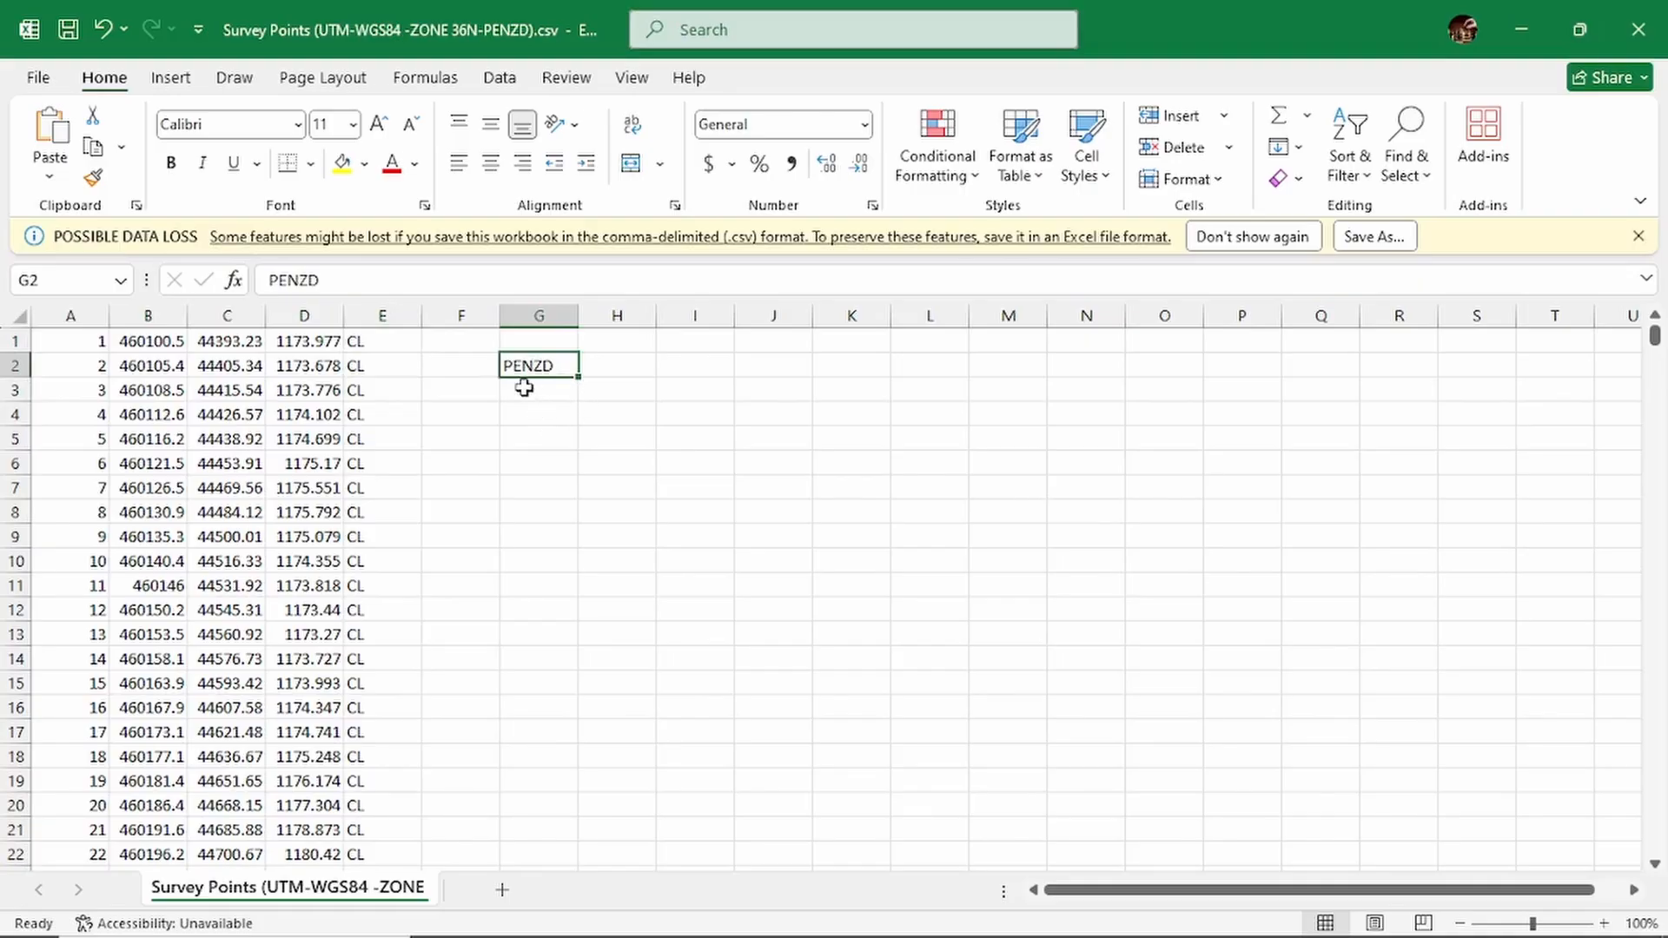
key("BackSpace")
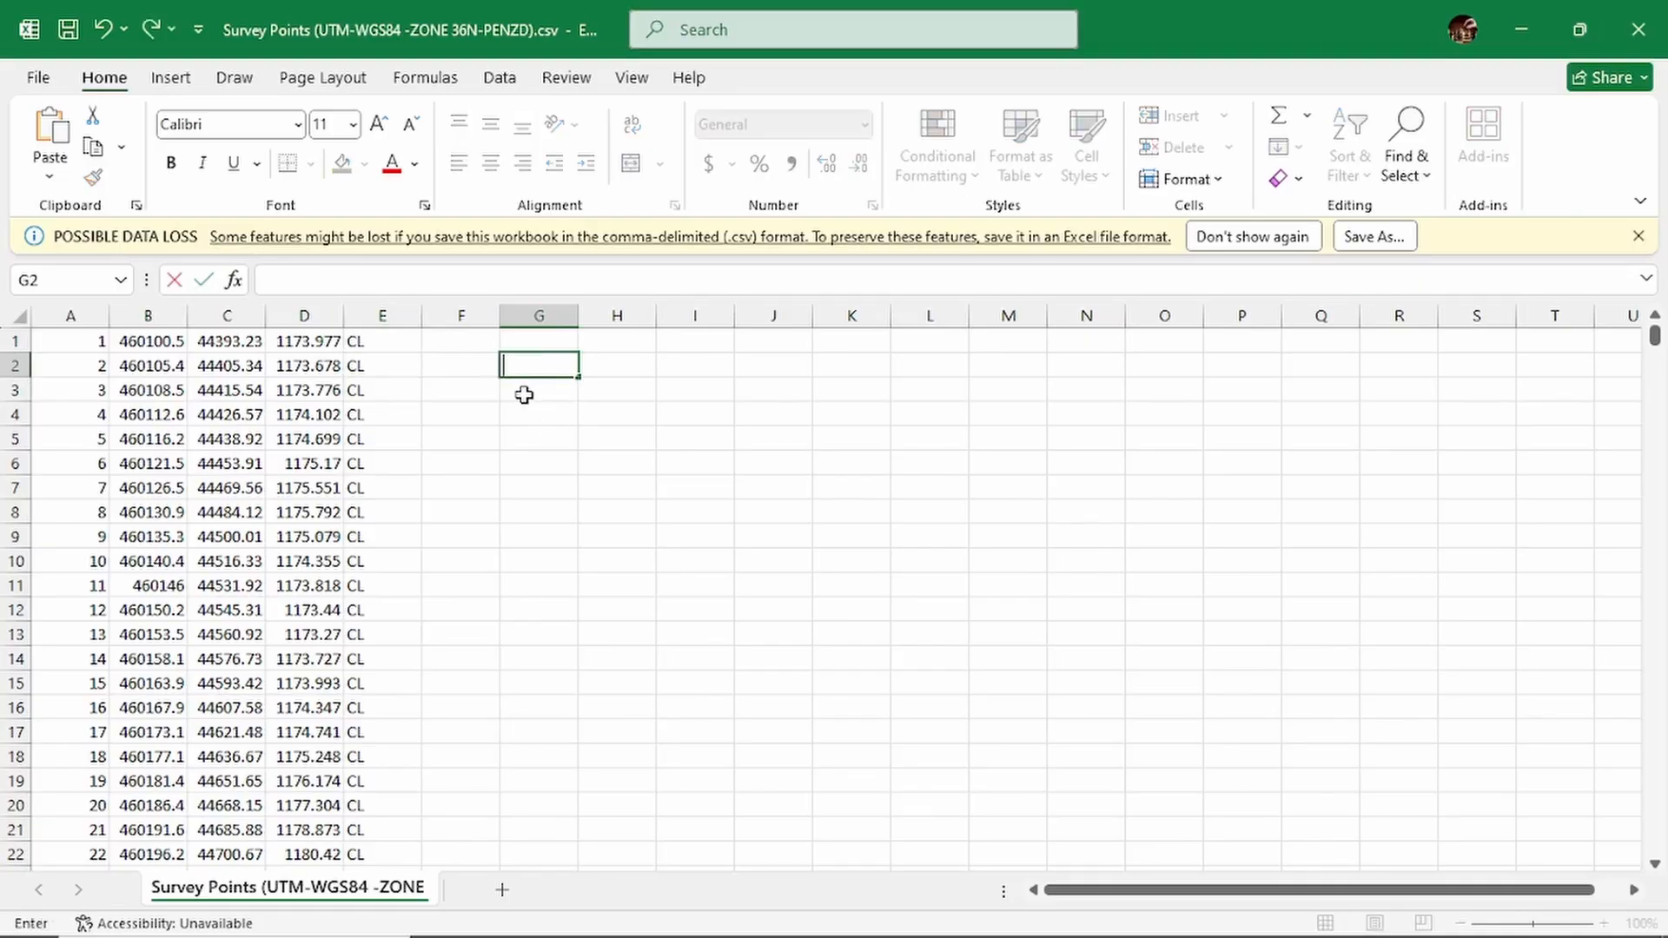
key("Return")
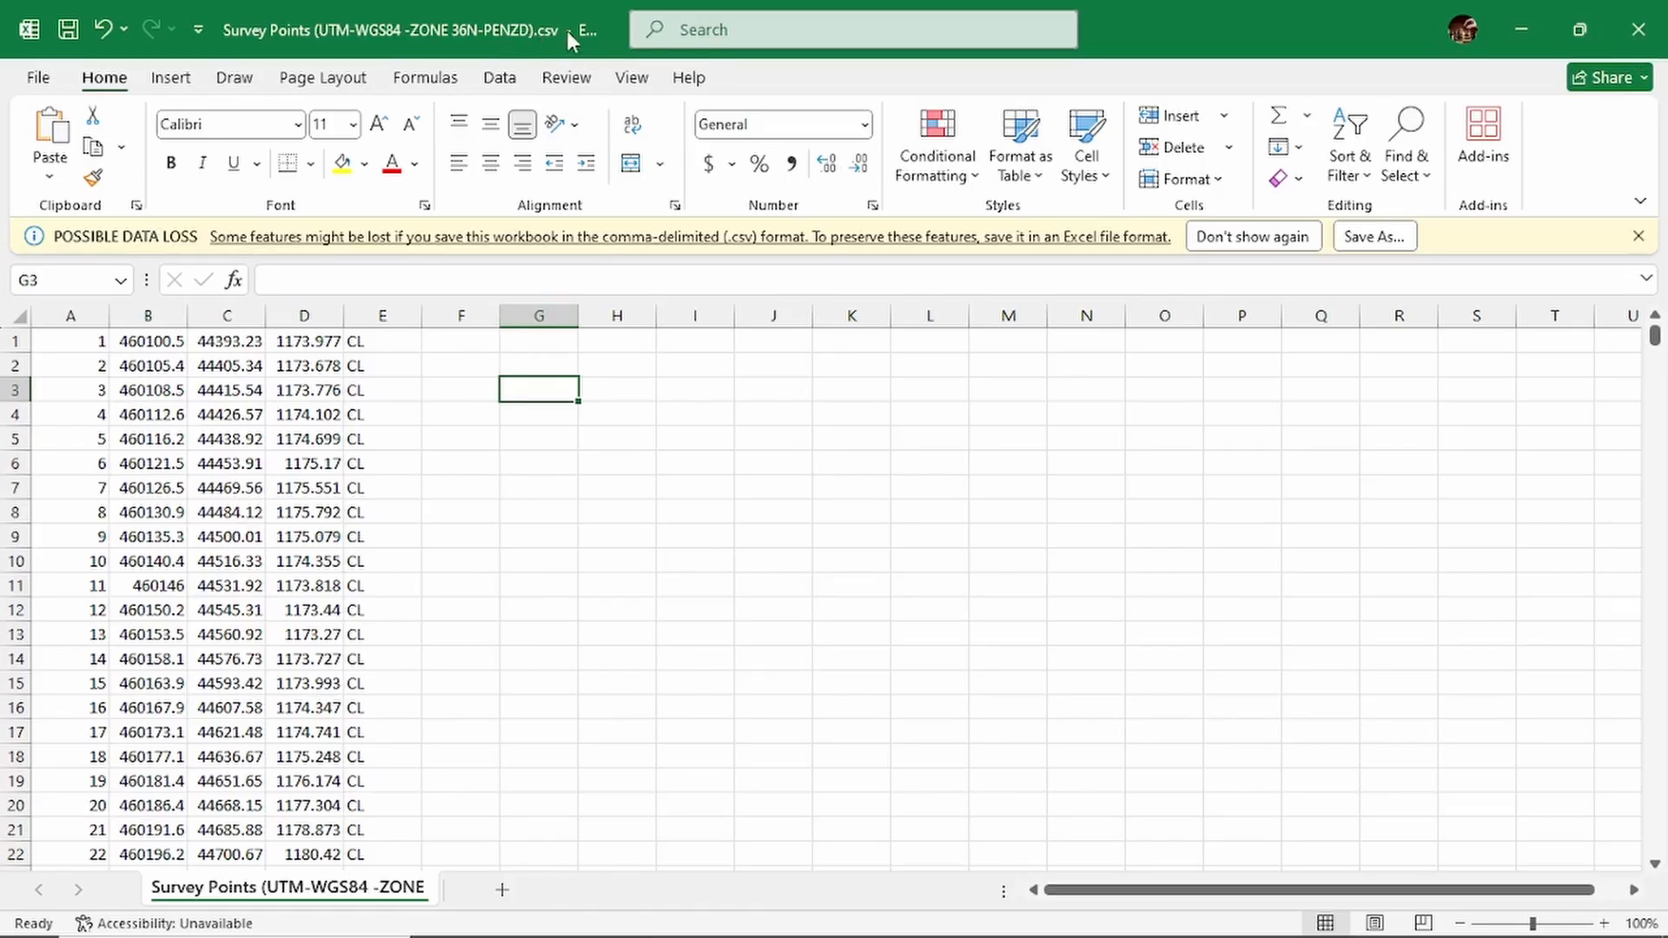
- Check the file types available for saving the survey points file in the Road Design Project 1 folder, without saving a copy
left_click(39, 79)
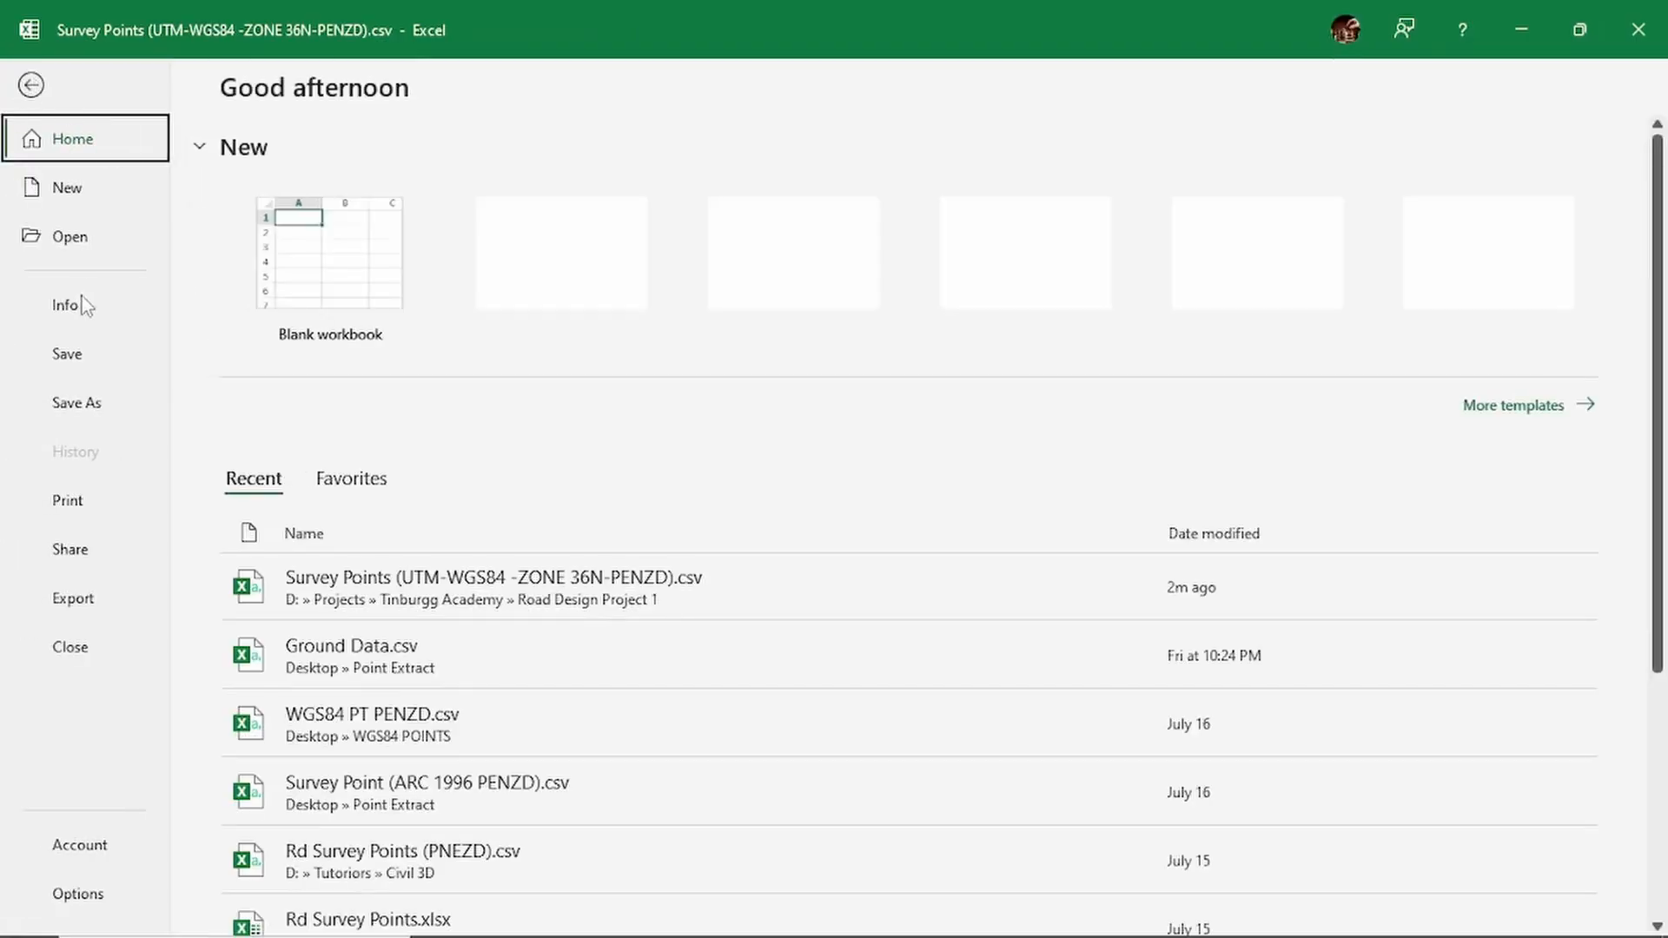
left_click(93, 407)
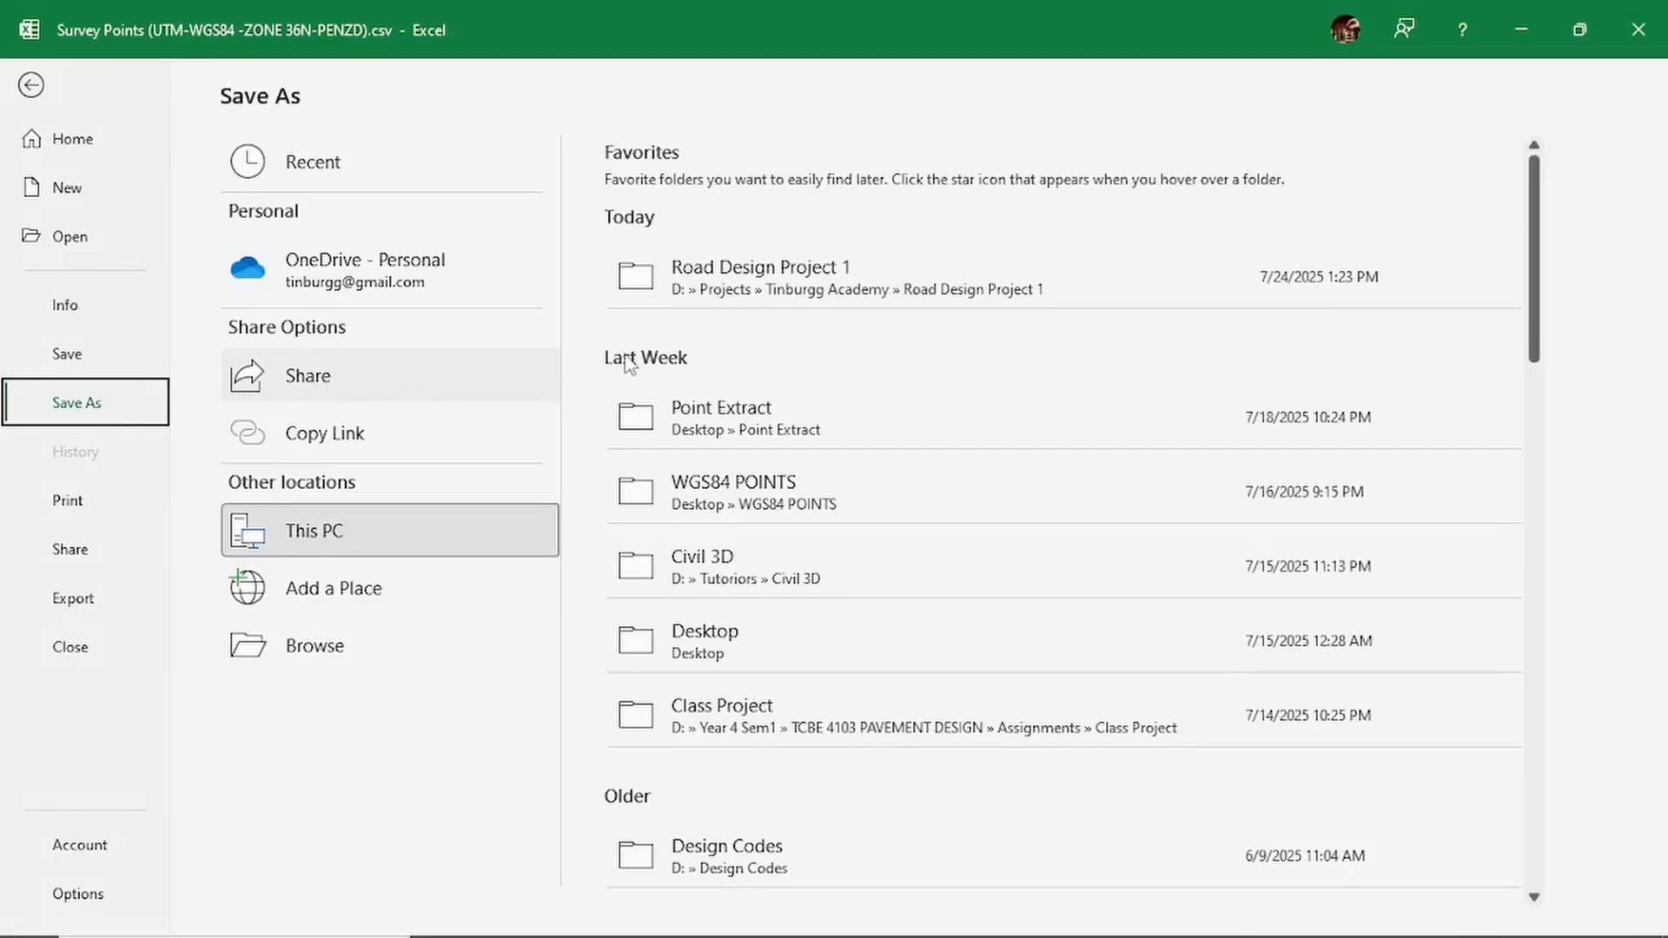
left_click(830, 282)
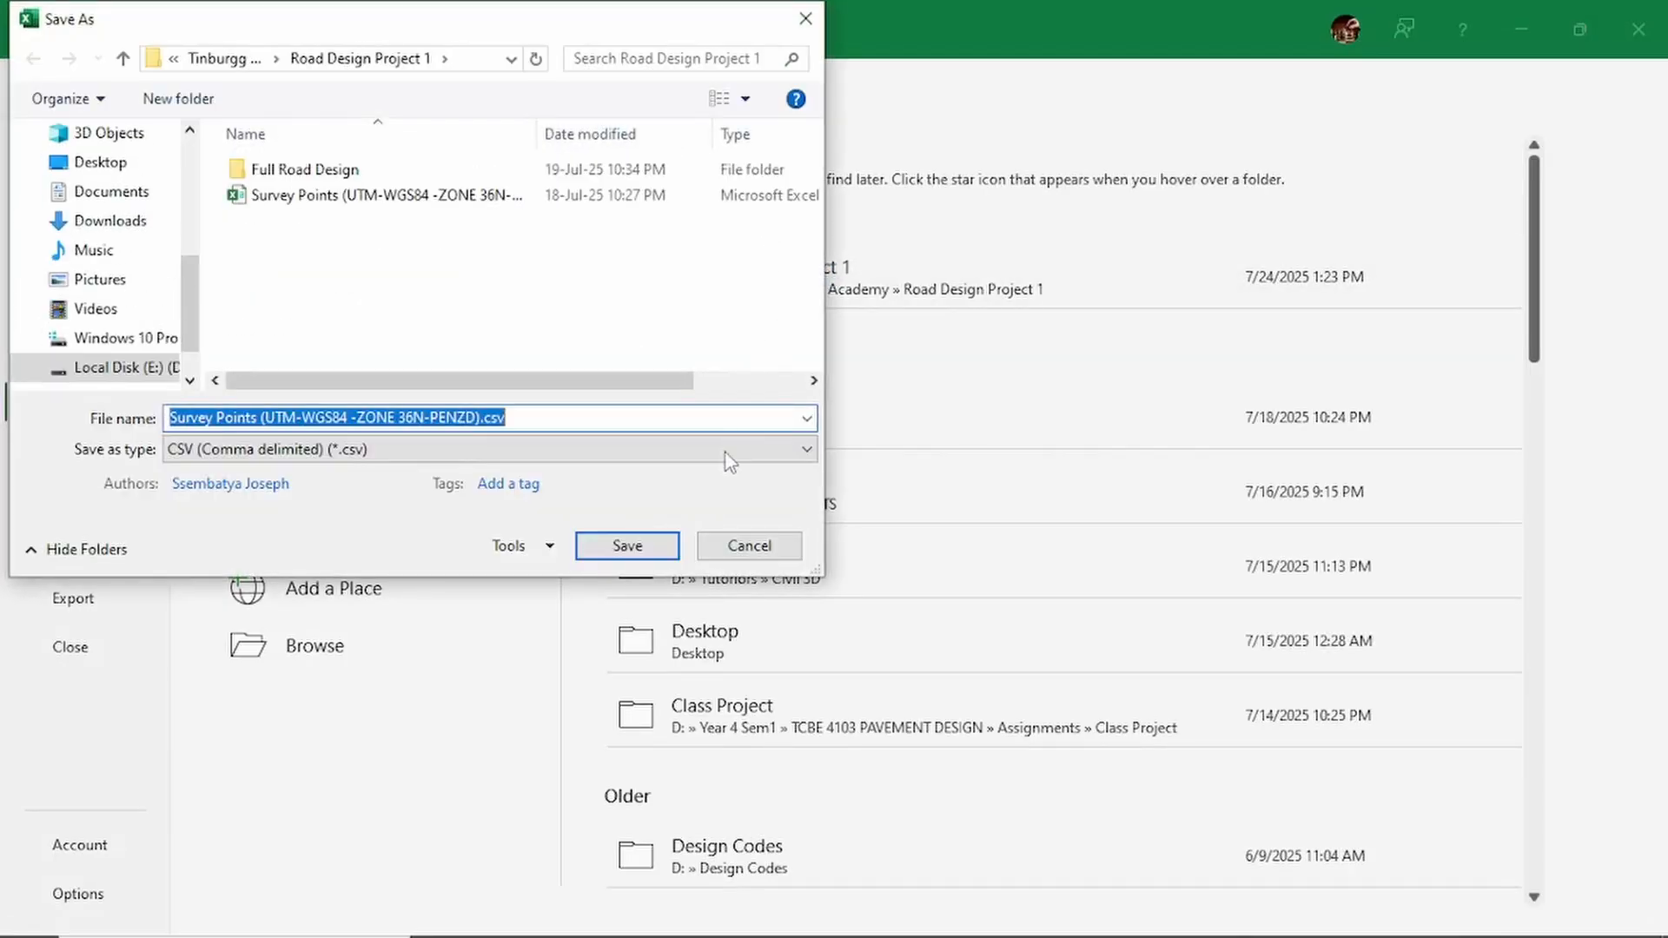
left_click(806, 449)
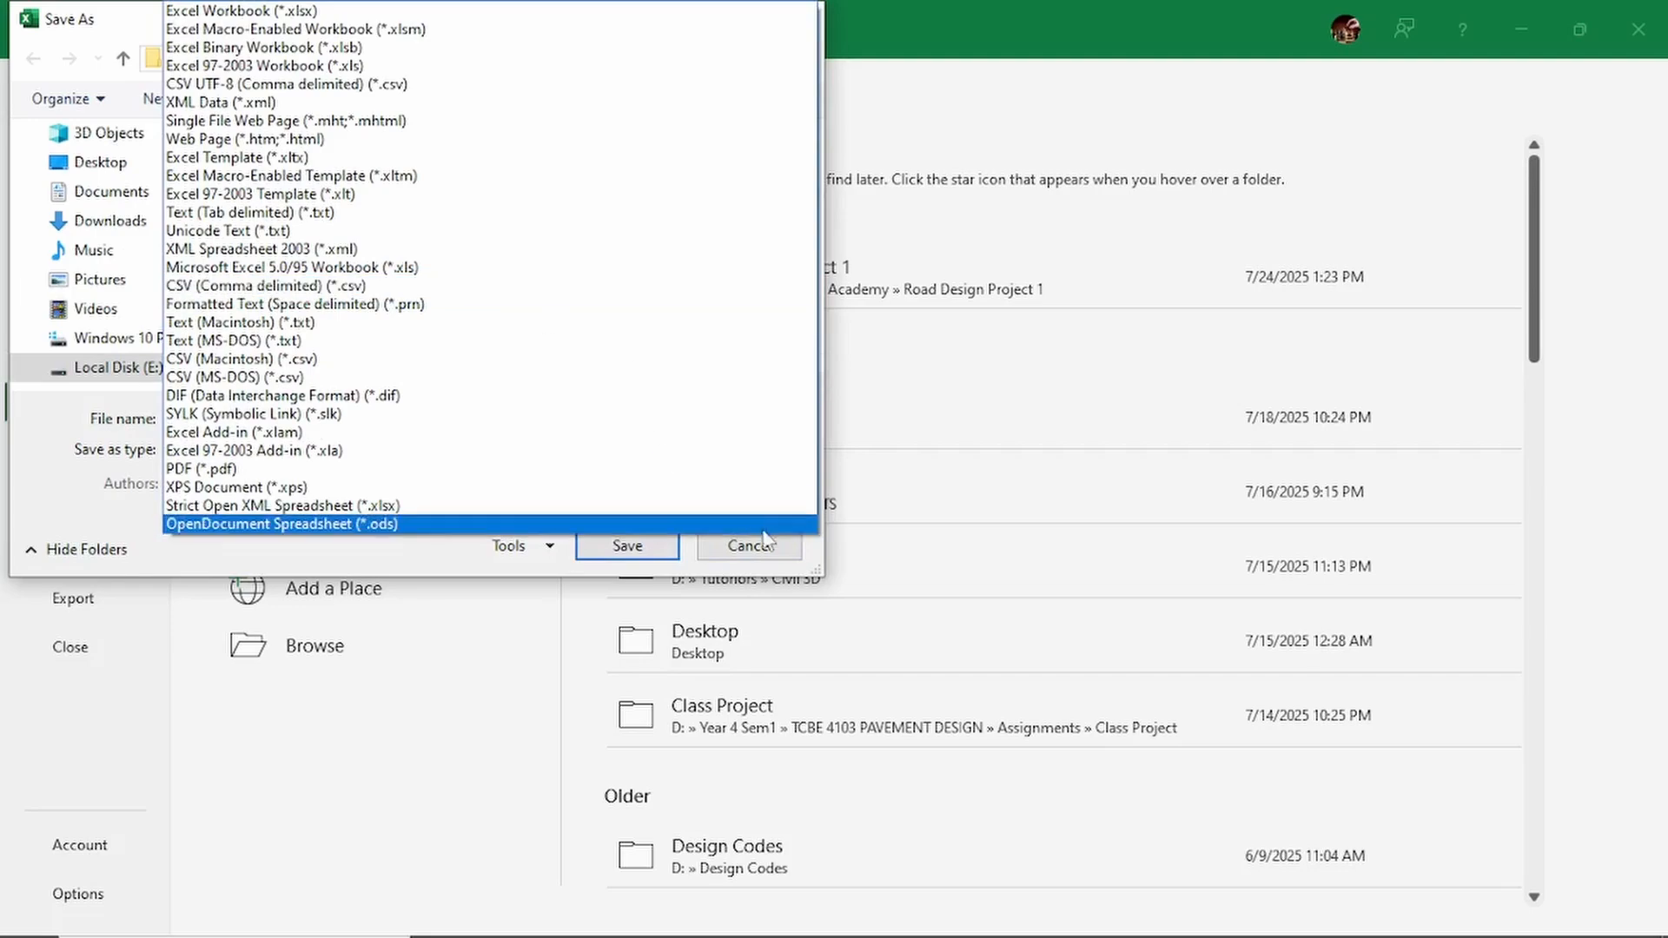
left_click(945, 437)
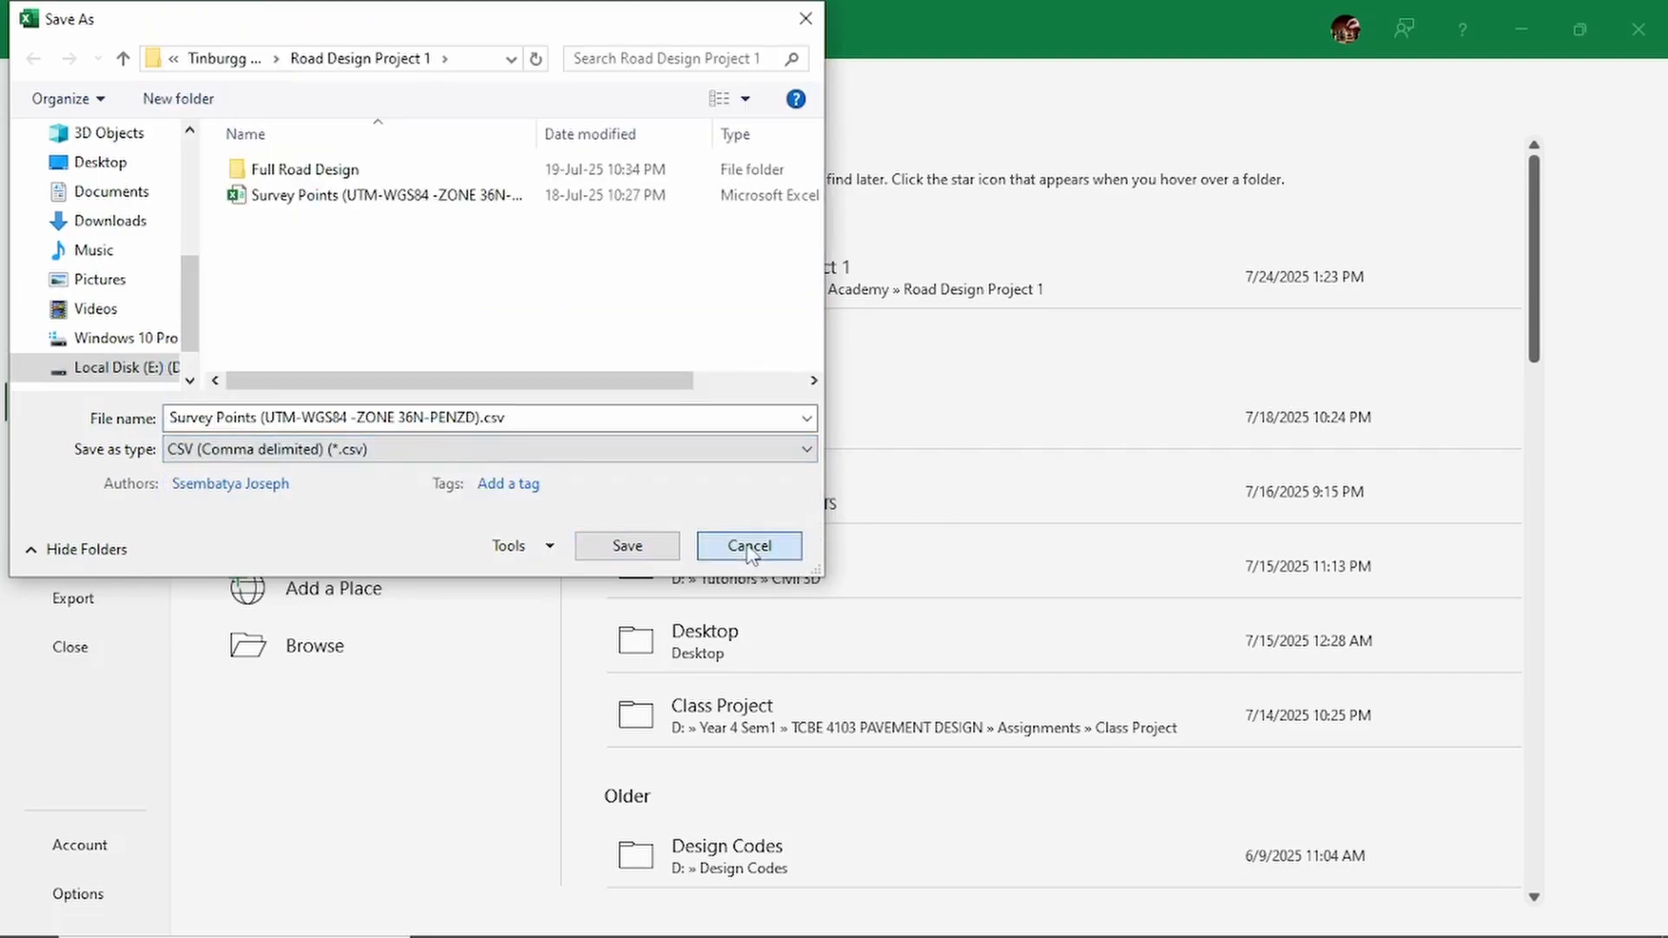
left_click(772, 539)
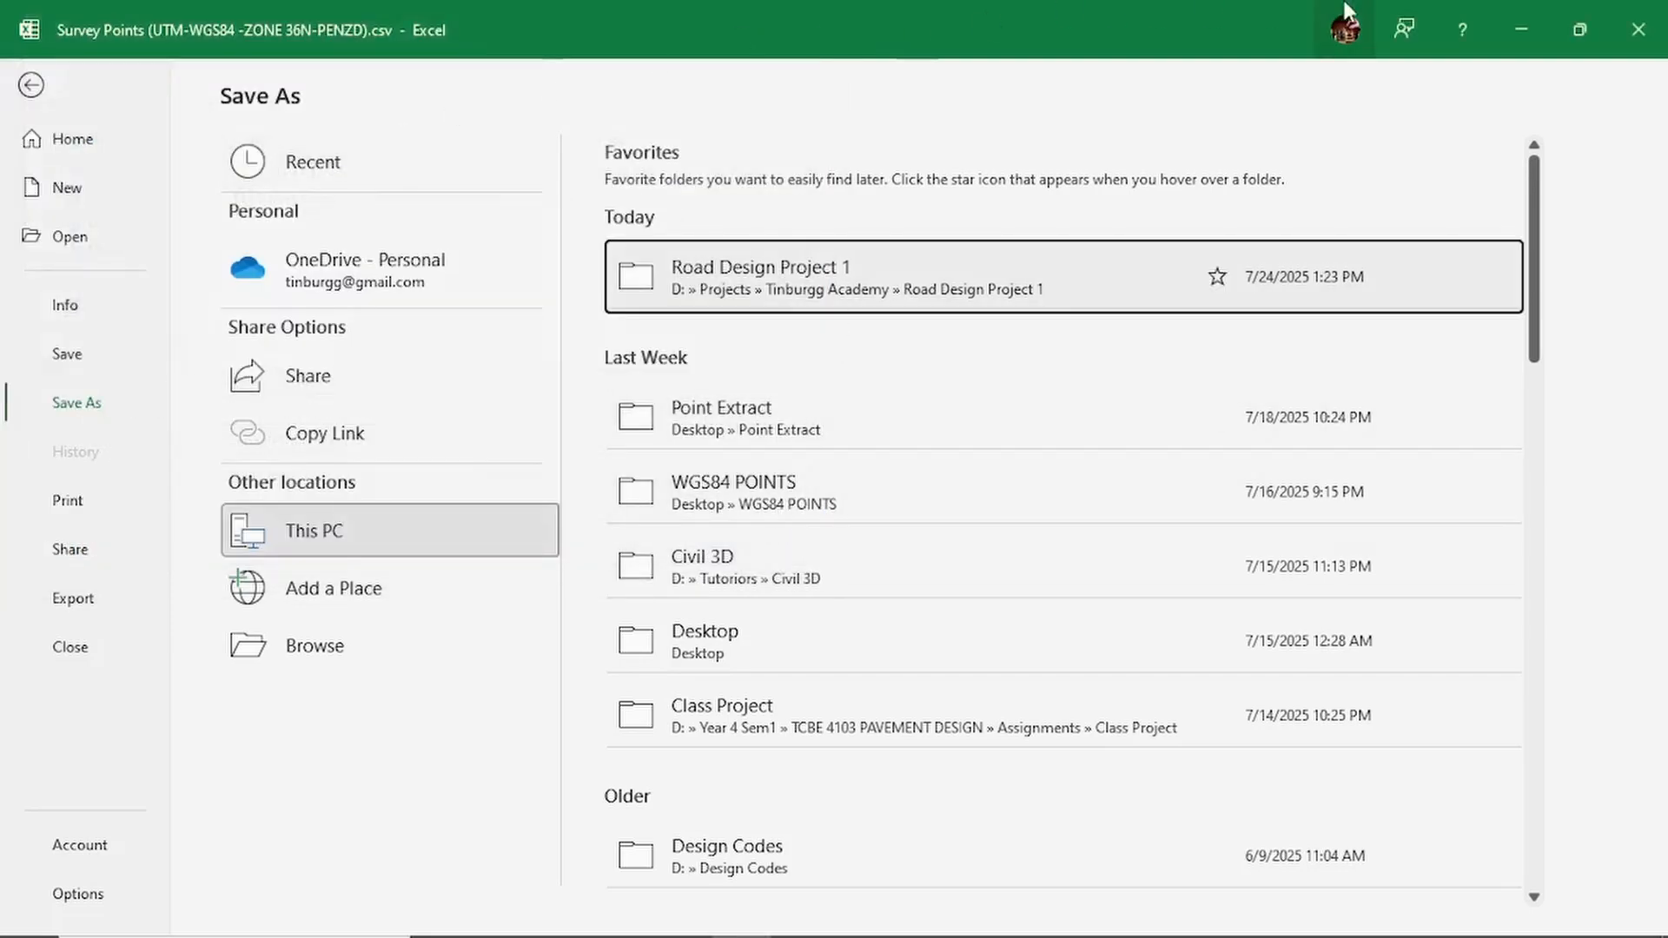
left_click(33, 87)
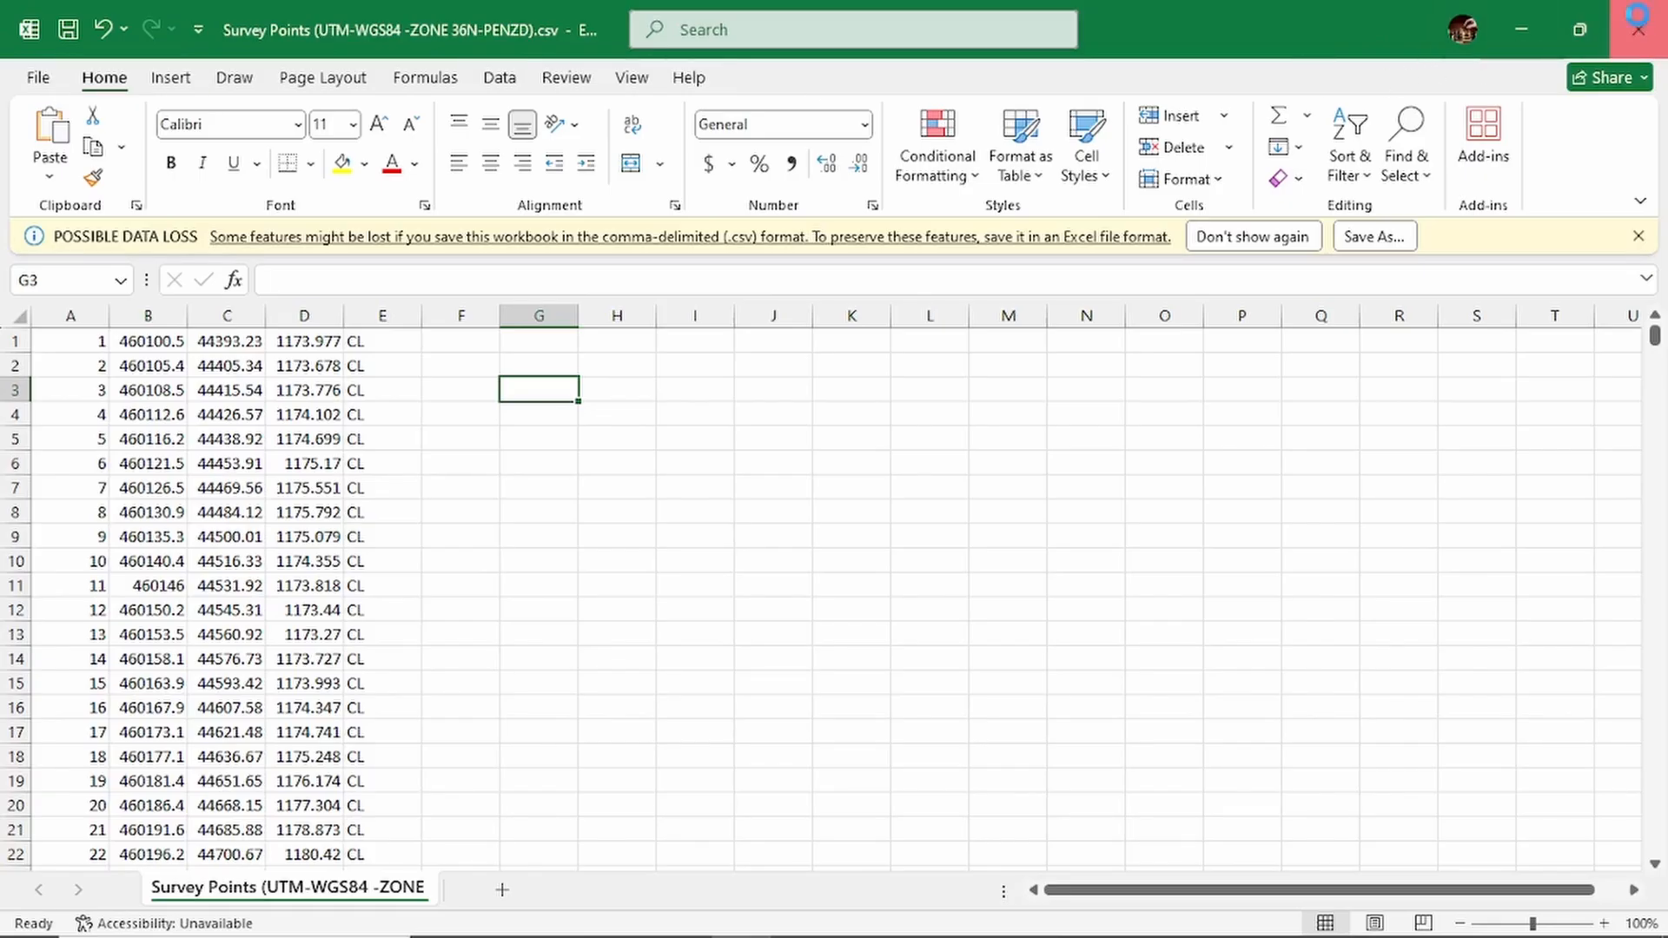
- Close the survey points CSV without saving changes and minimize the Road Design Project 1 folder window
left_click(1639, 29)
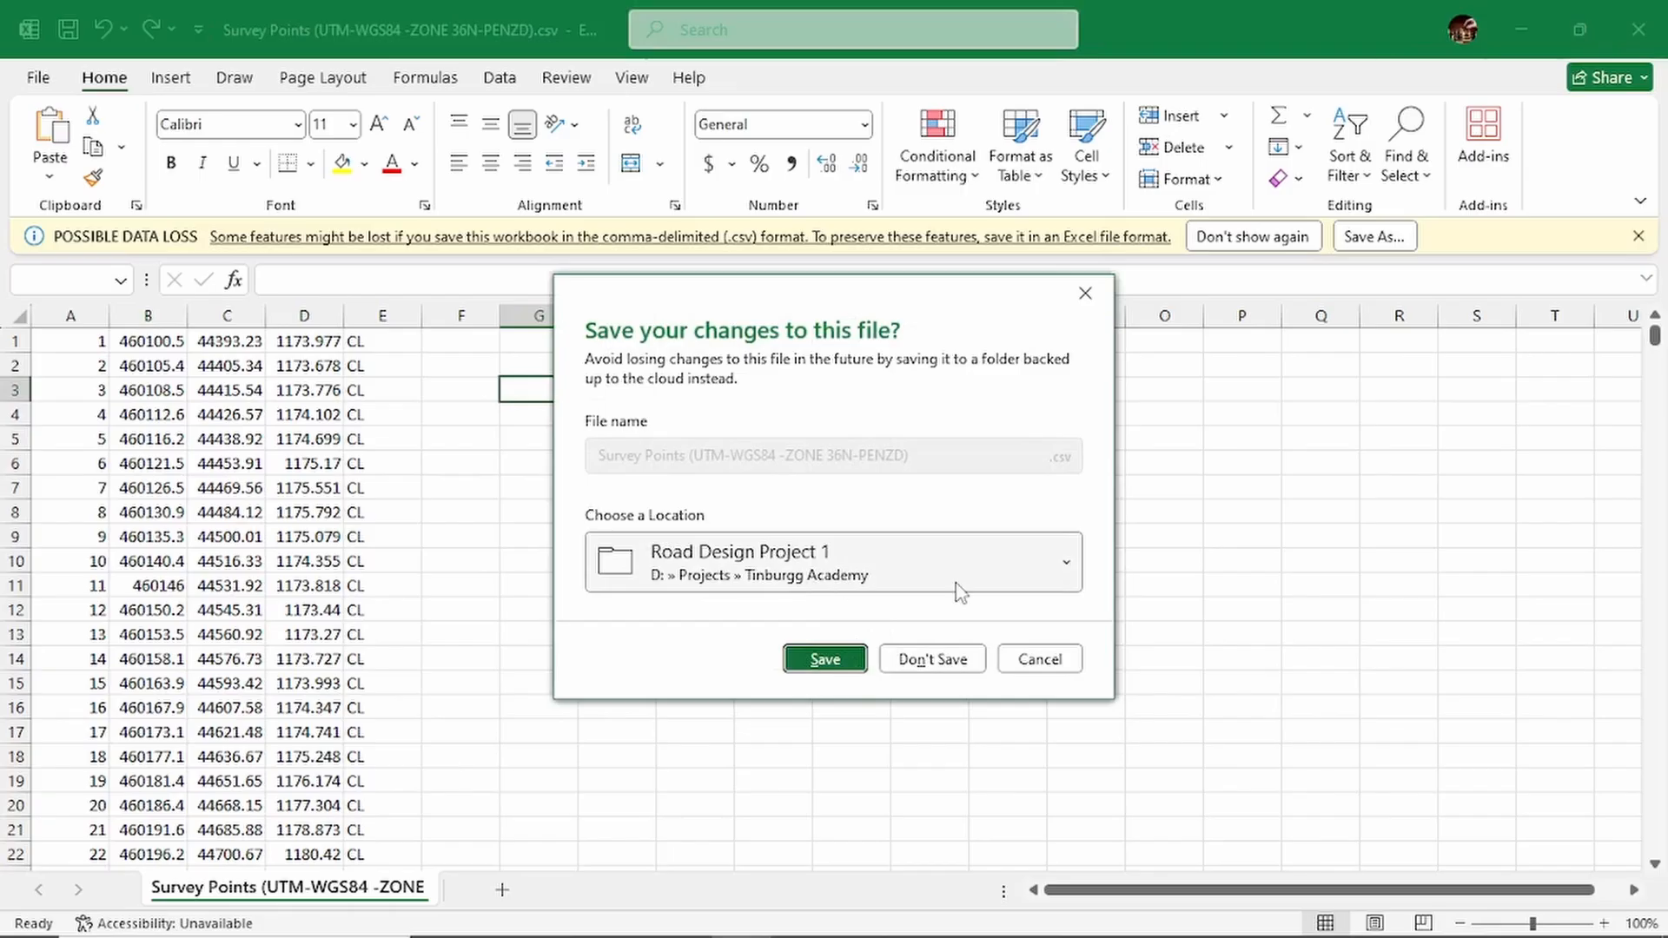
left_click(936, 662)
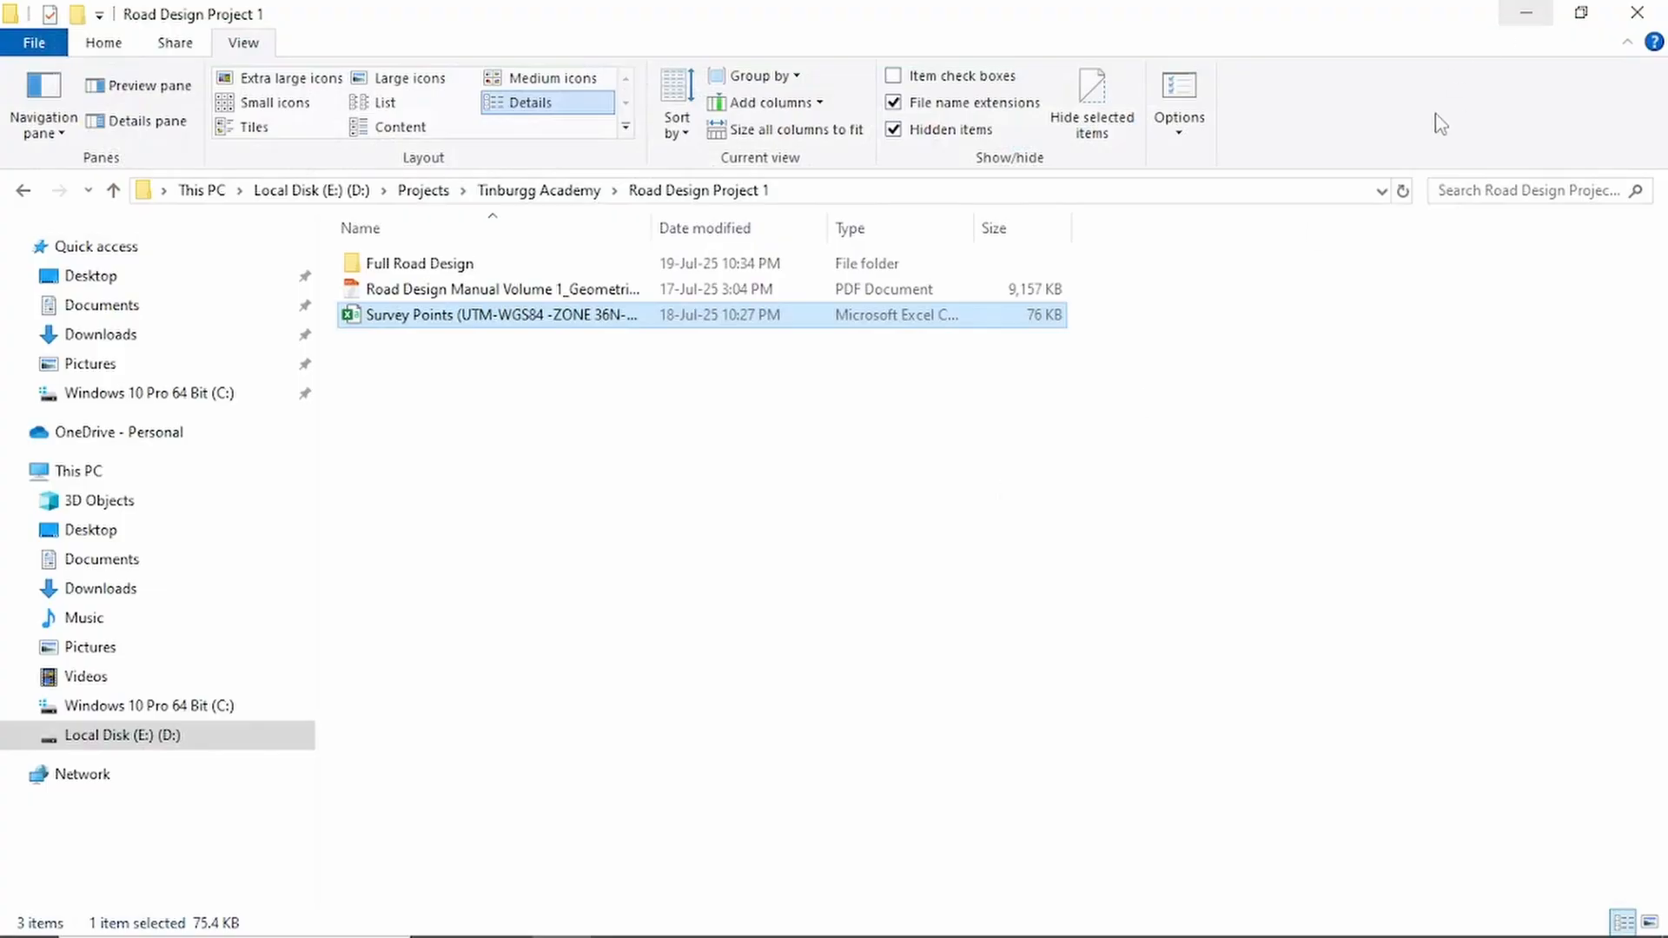
left_click(1527, 18)
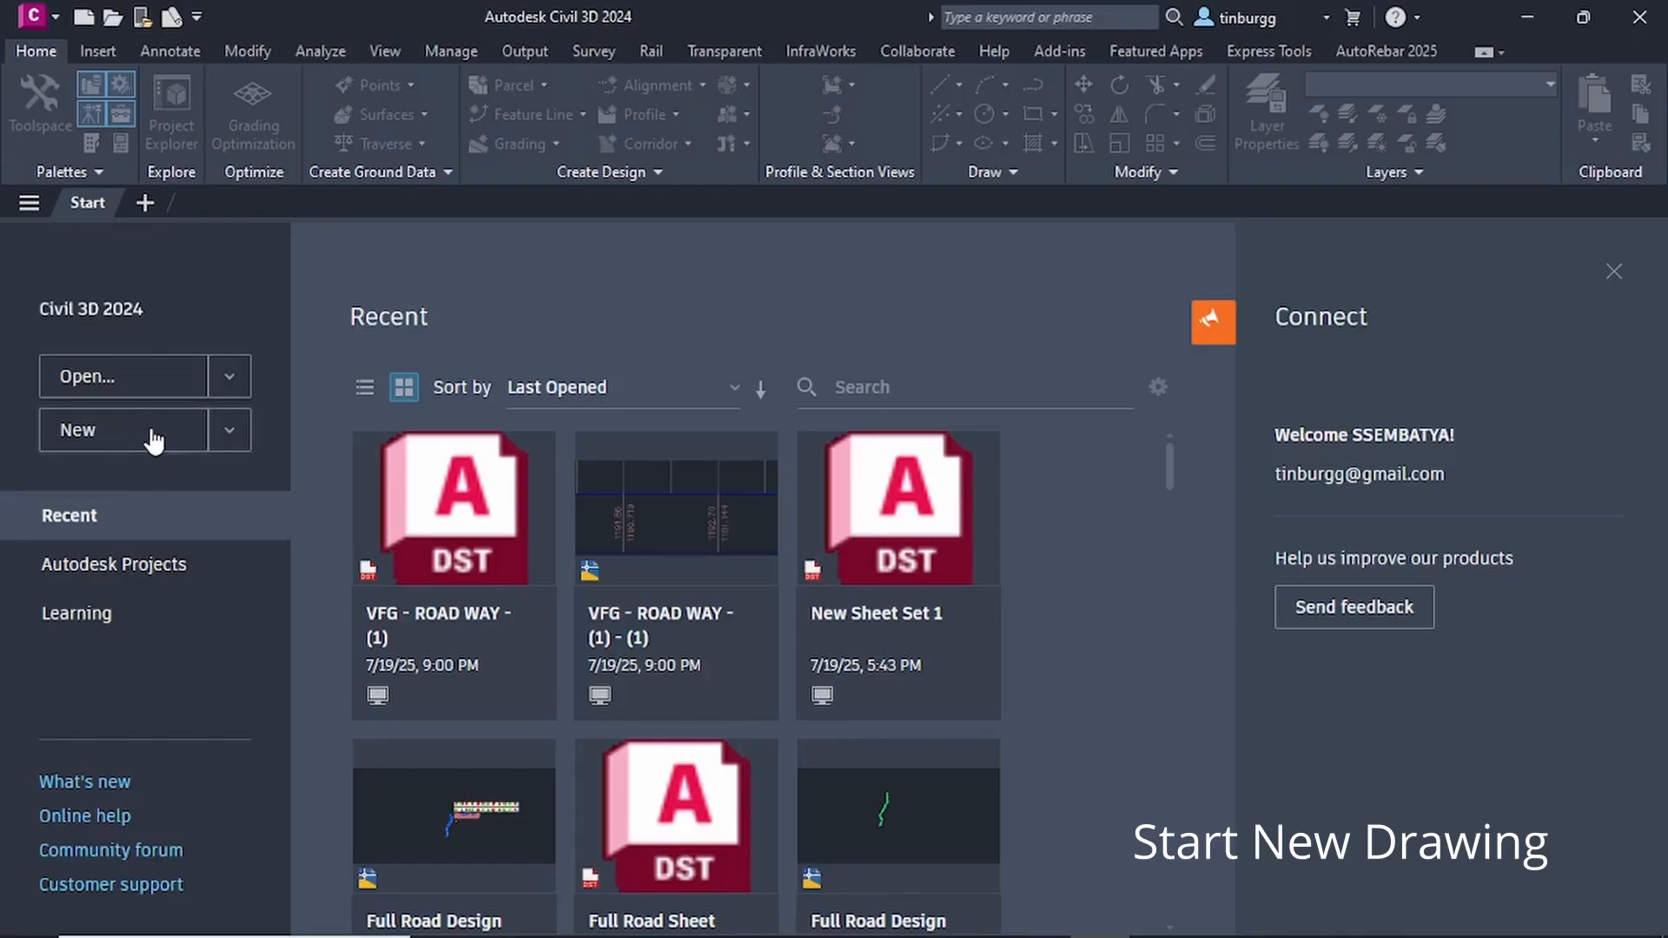
- In Civil 3D, start a new drawing and save it as Road Design in C3D in the Road Design Project 1 folder
left_click(230, 433)
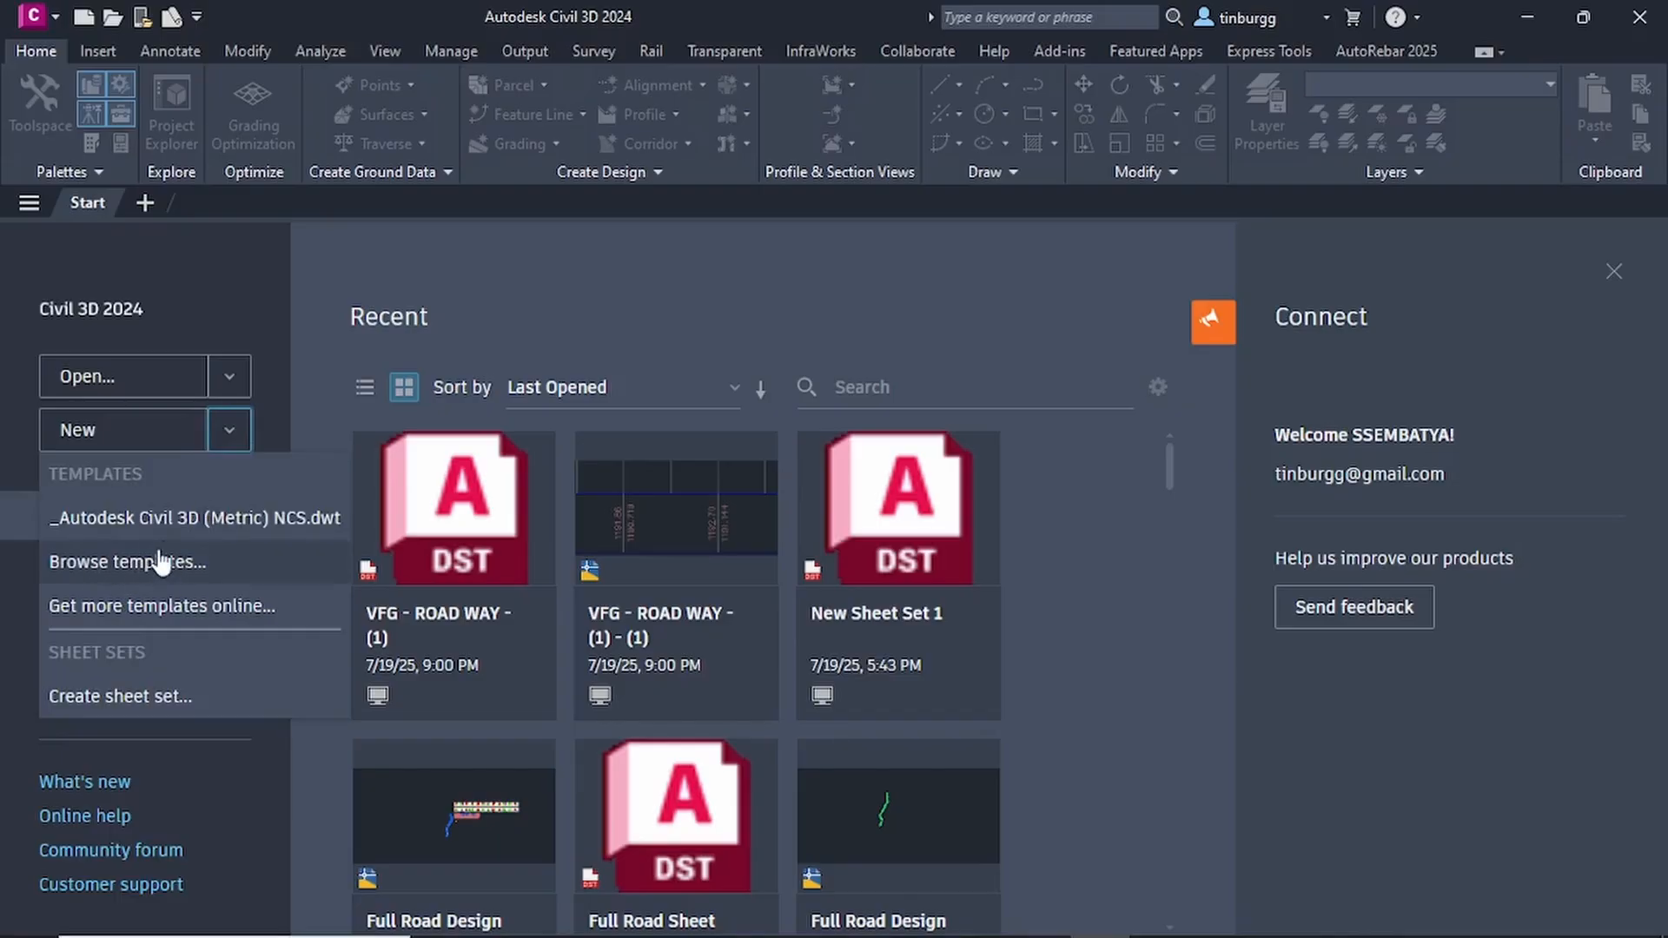
left_click(155, 437)
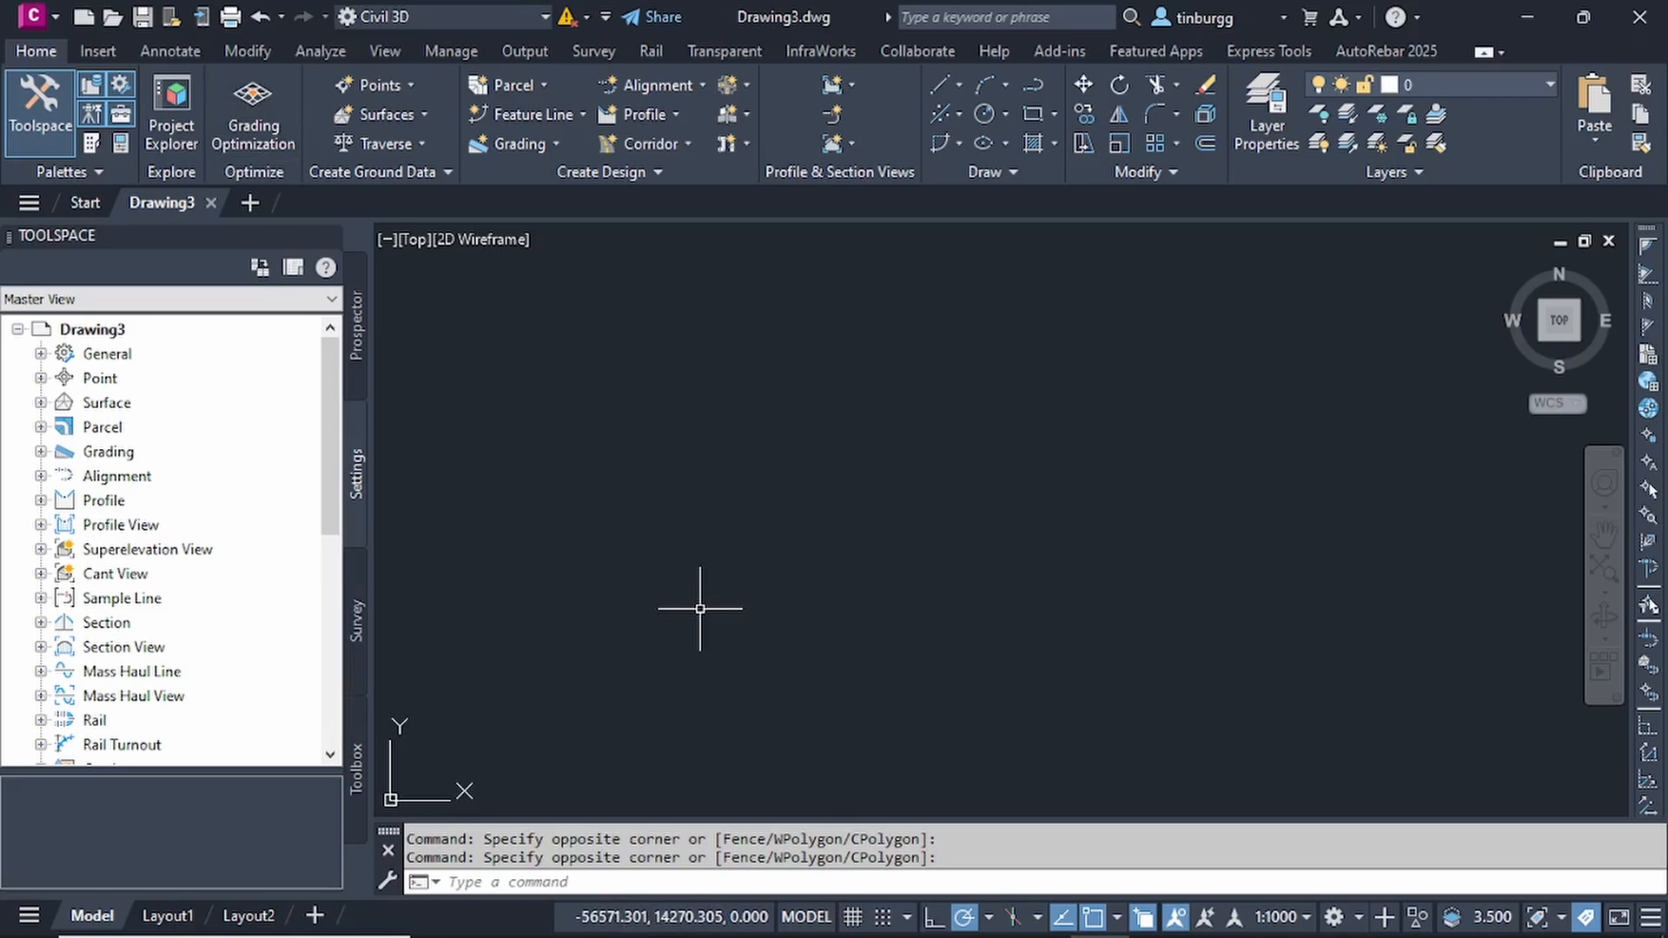
key("ctrl+s")
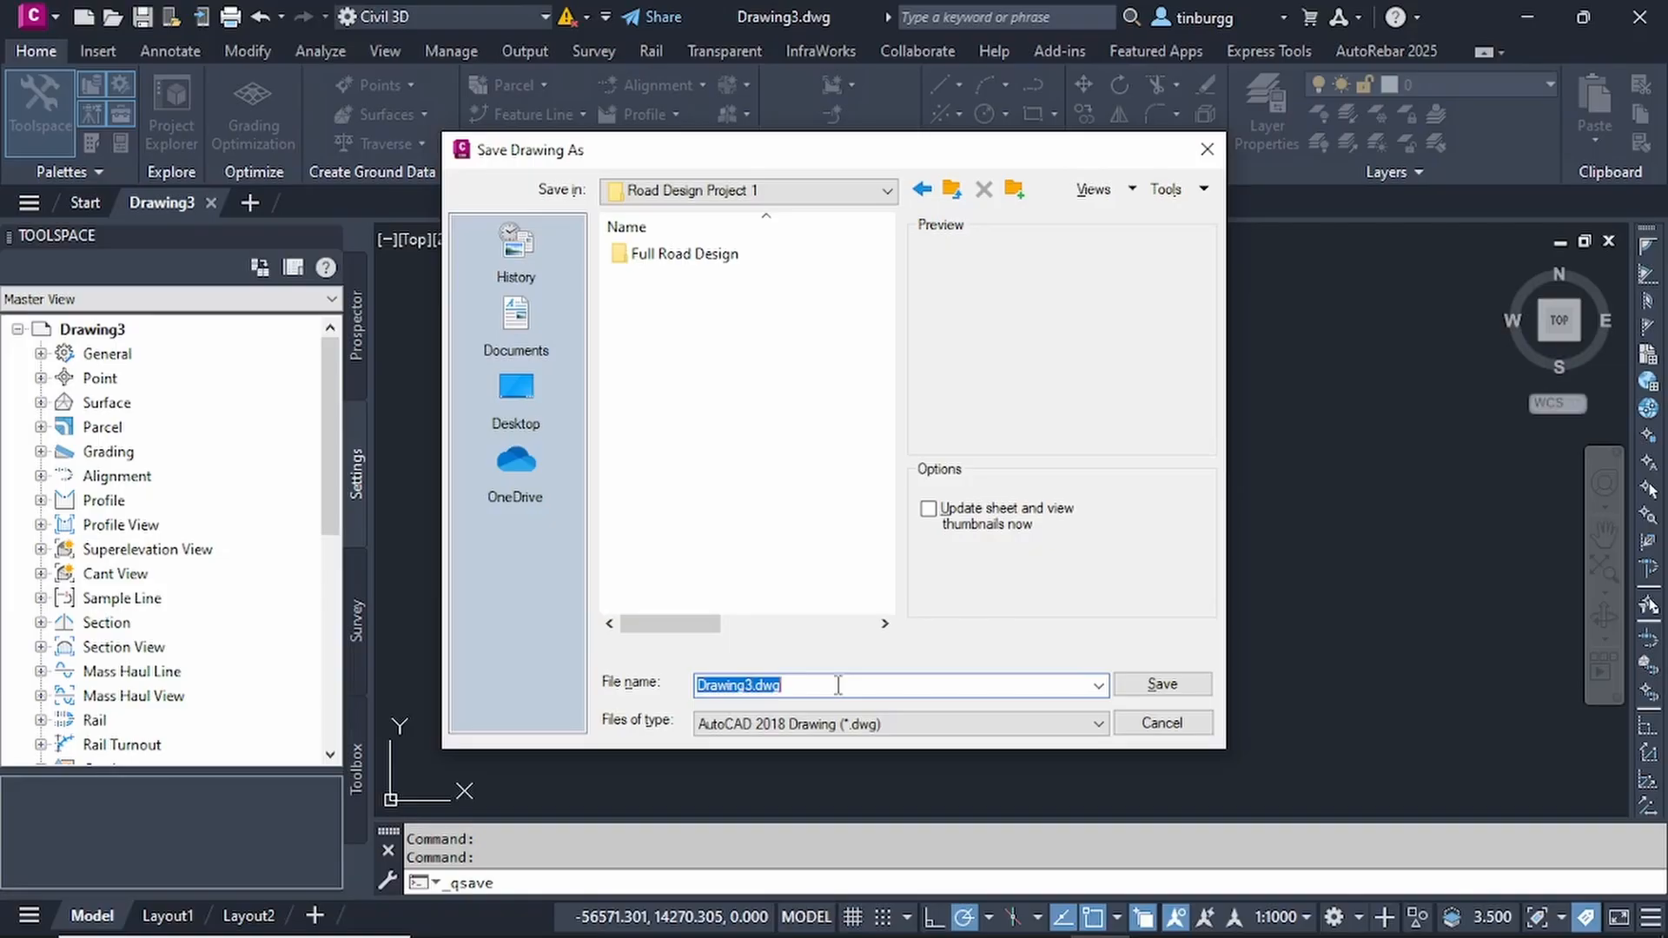
type("Road Design in C3D")
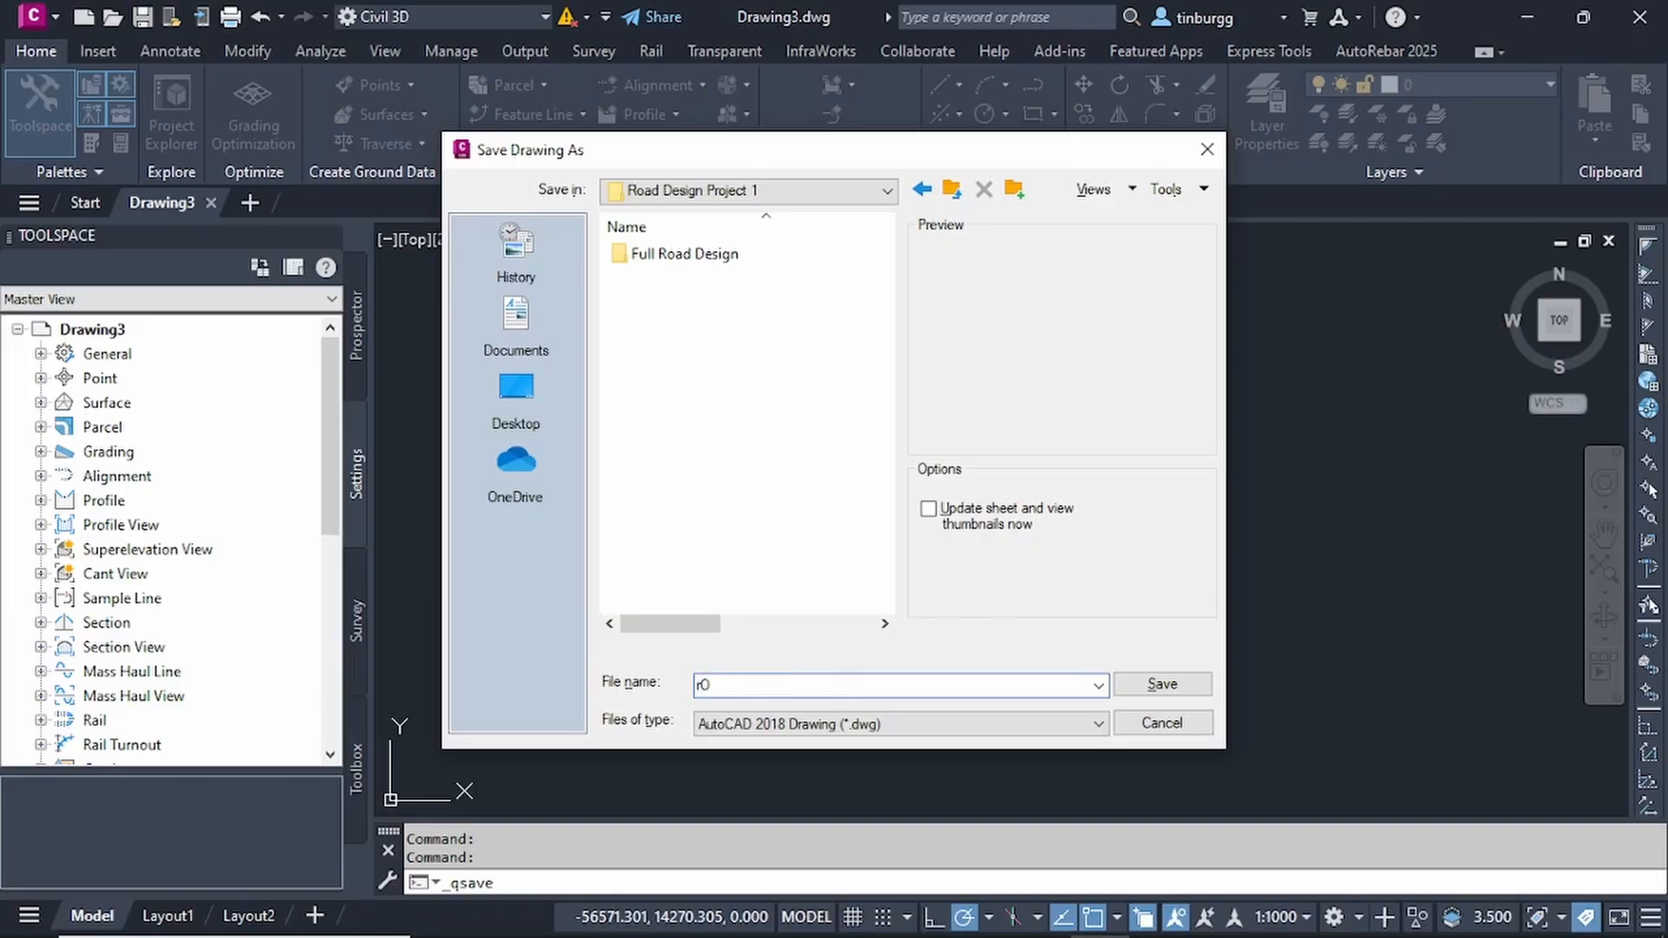
left_click(1162, 686)
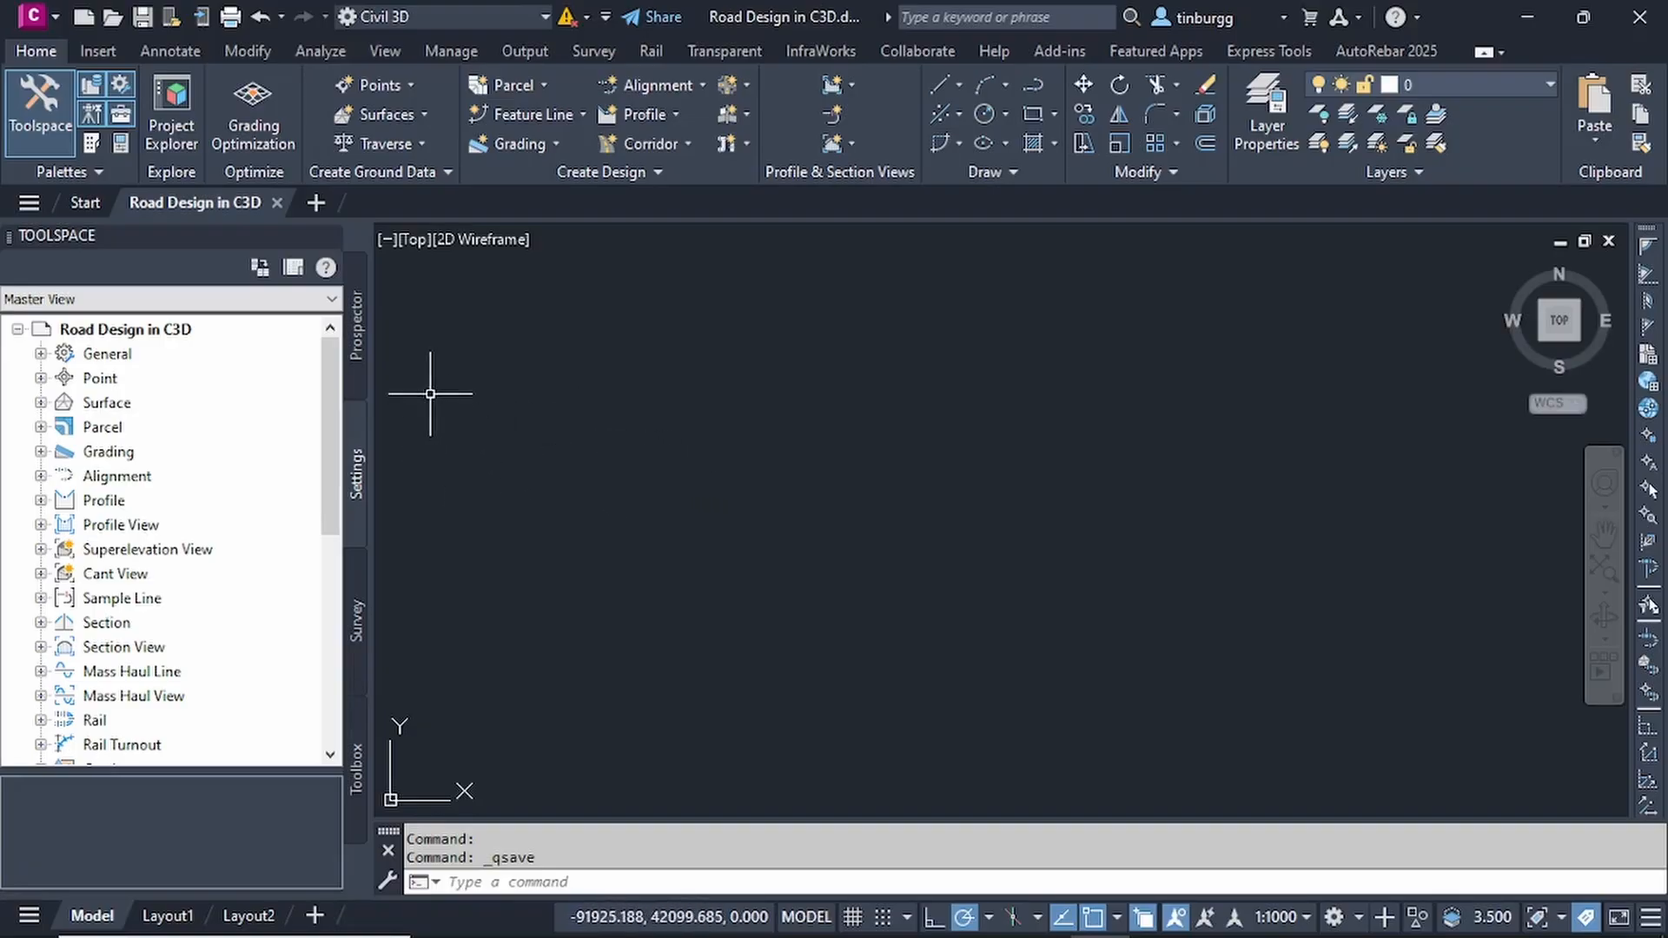
left_click(358, 346)
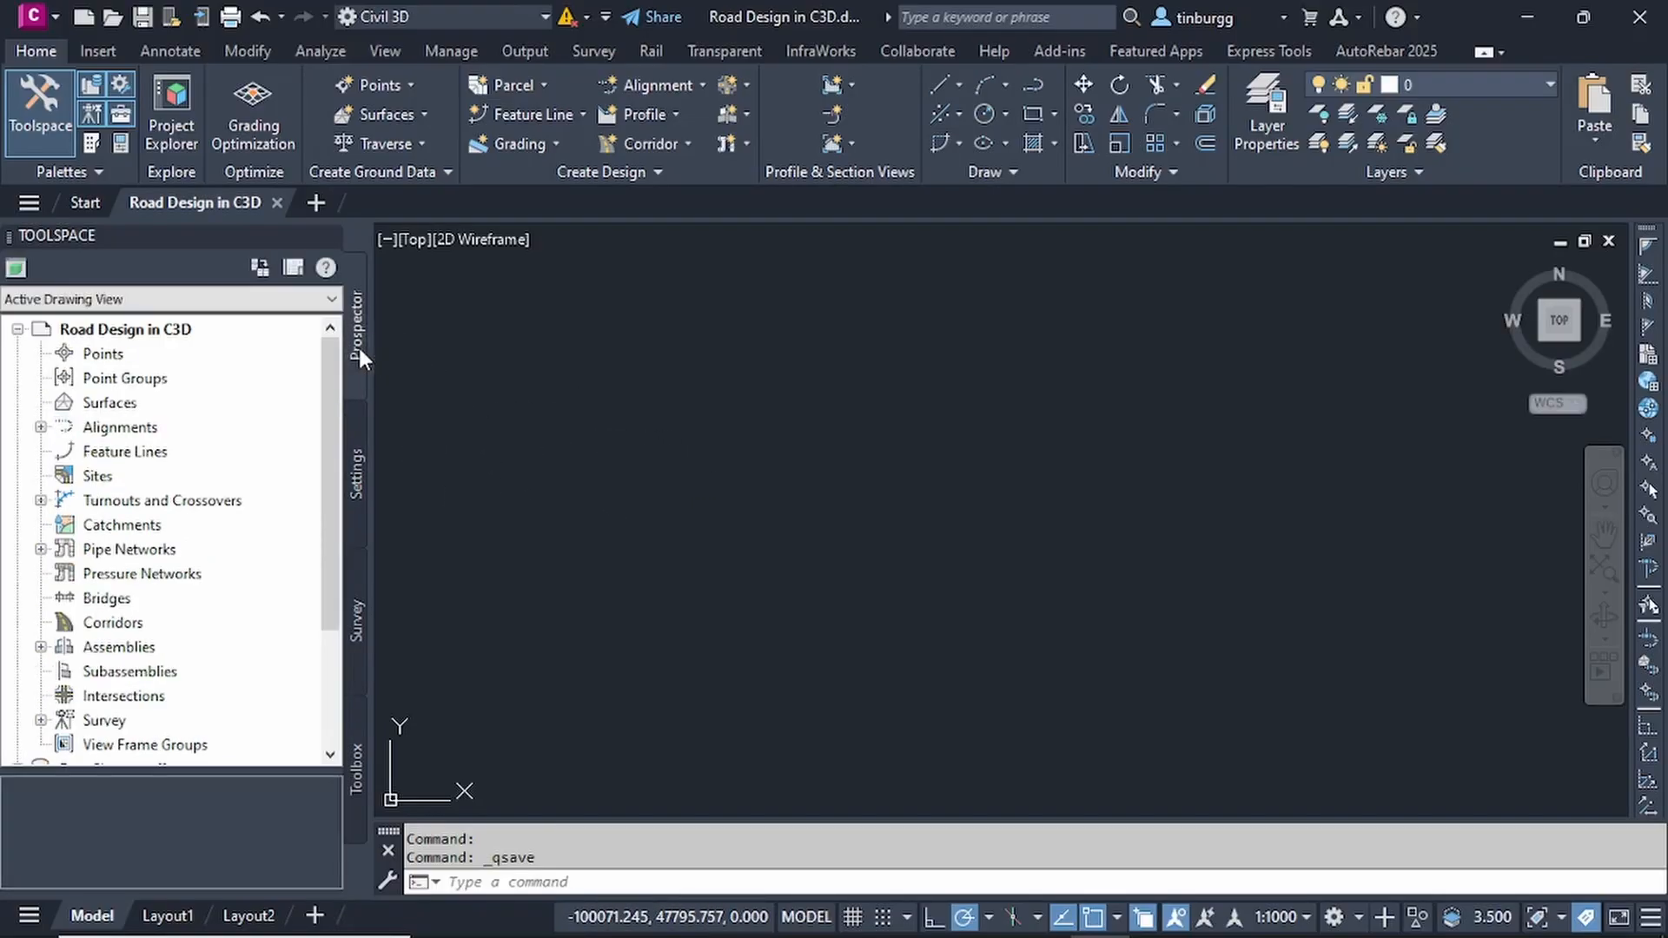
left_click(358, 458)
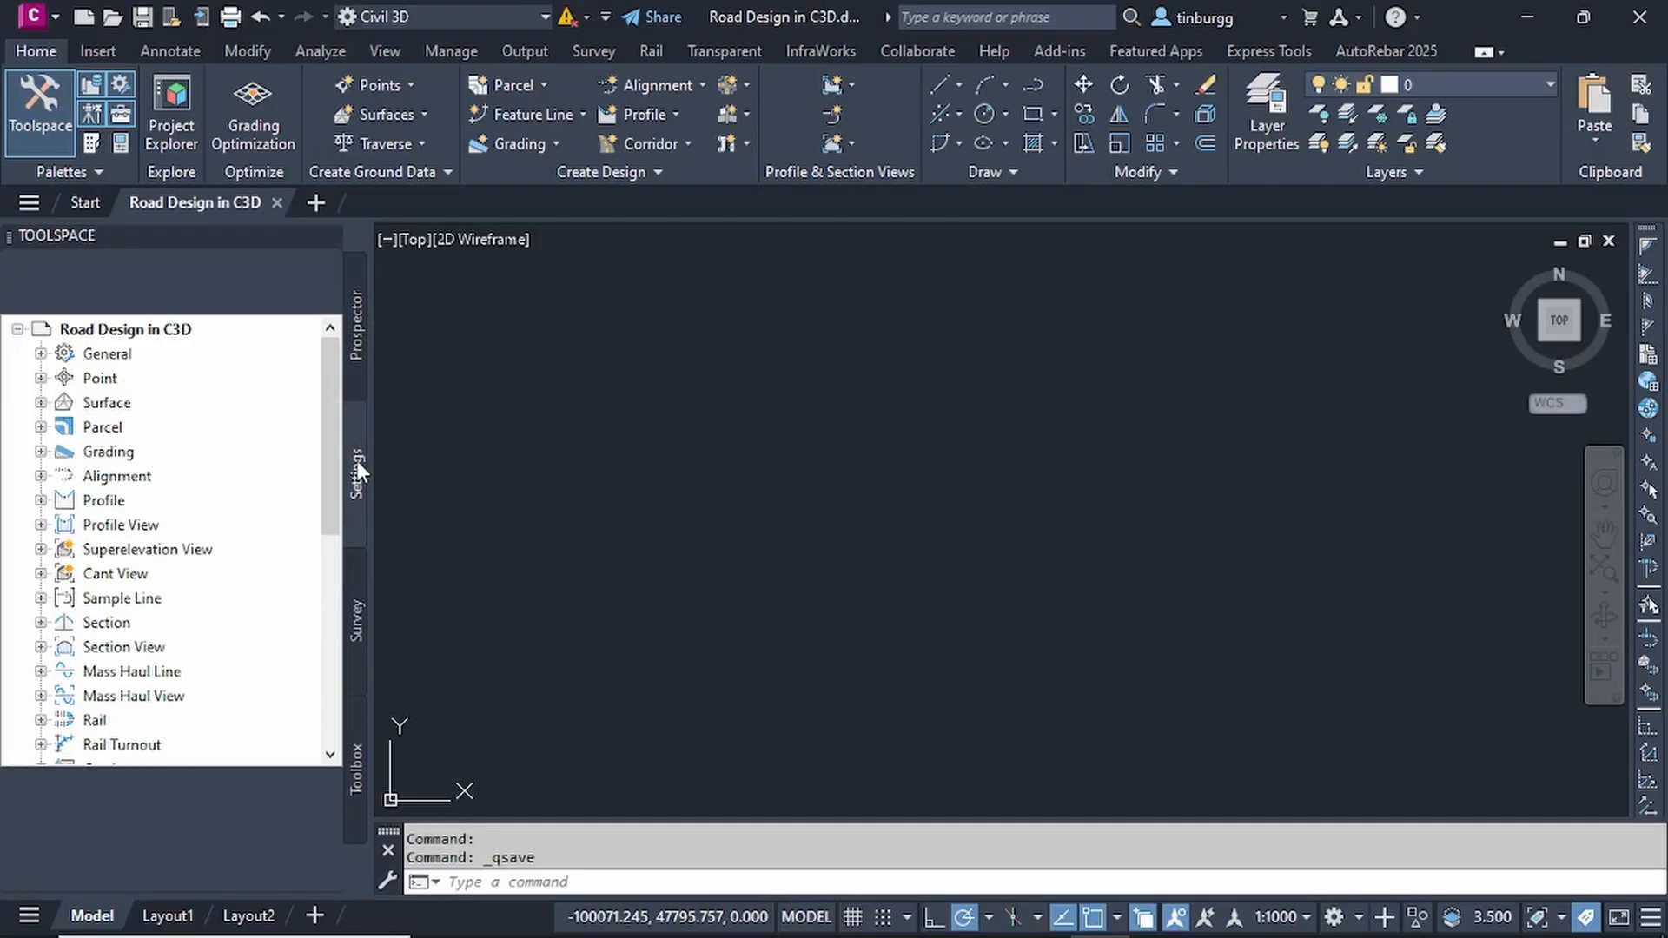
left_click(173, 331)
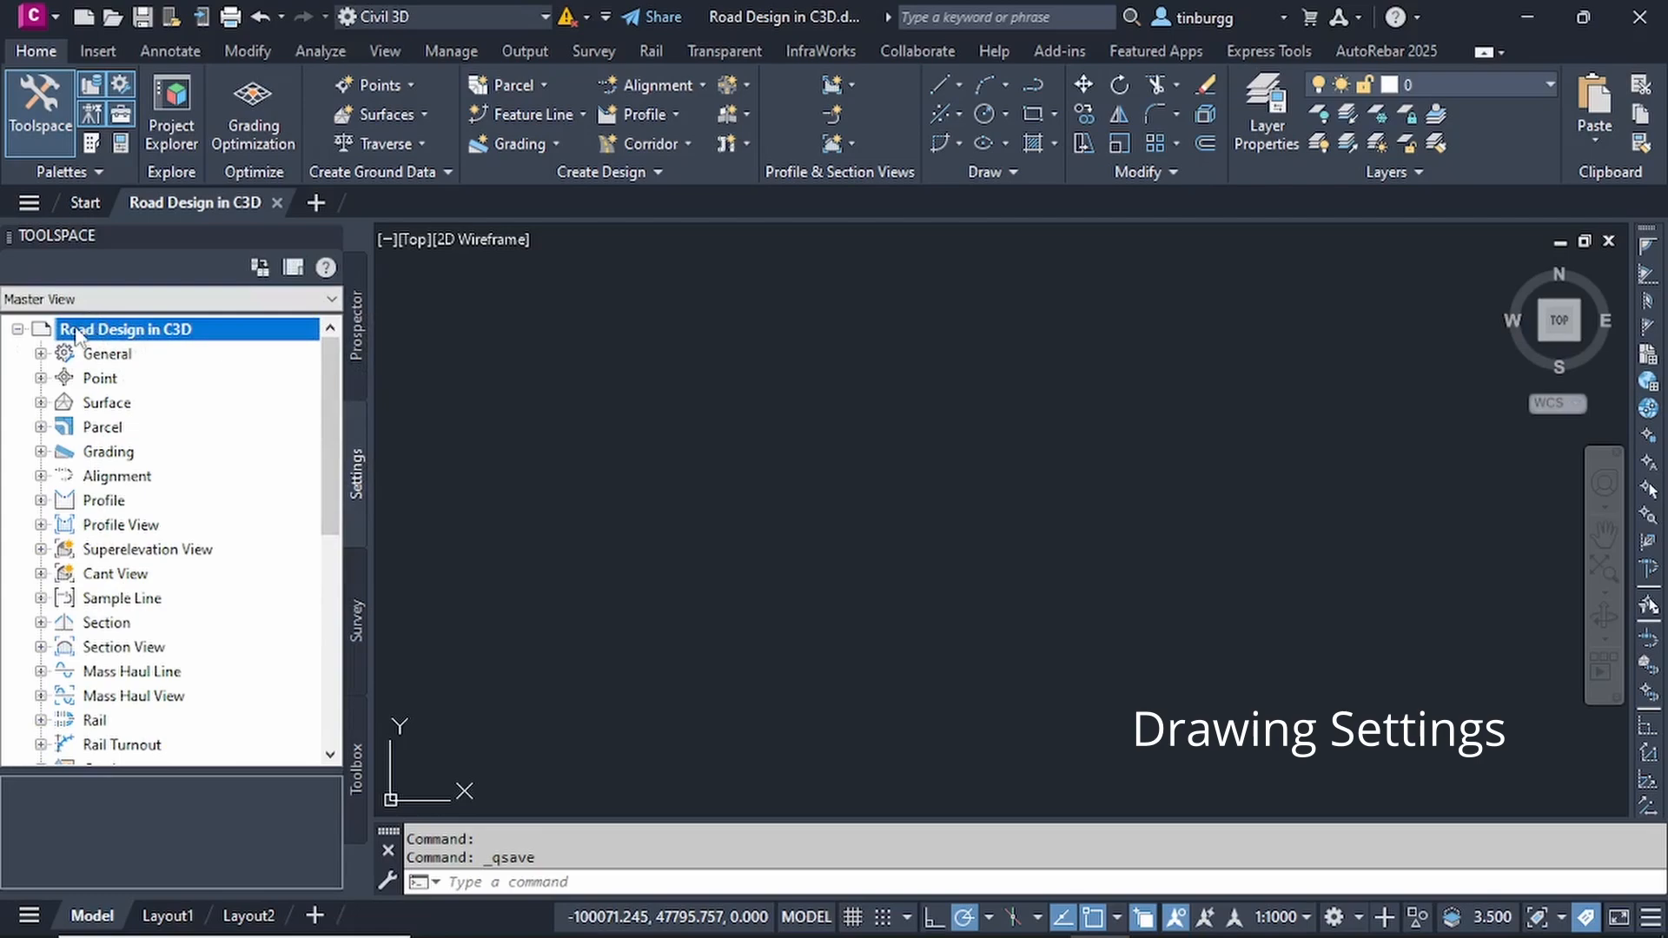
right_click(159, 339)
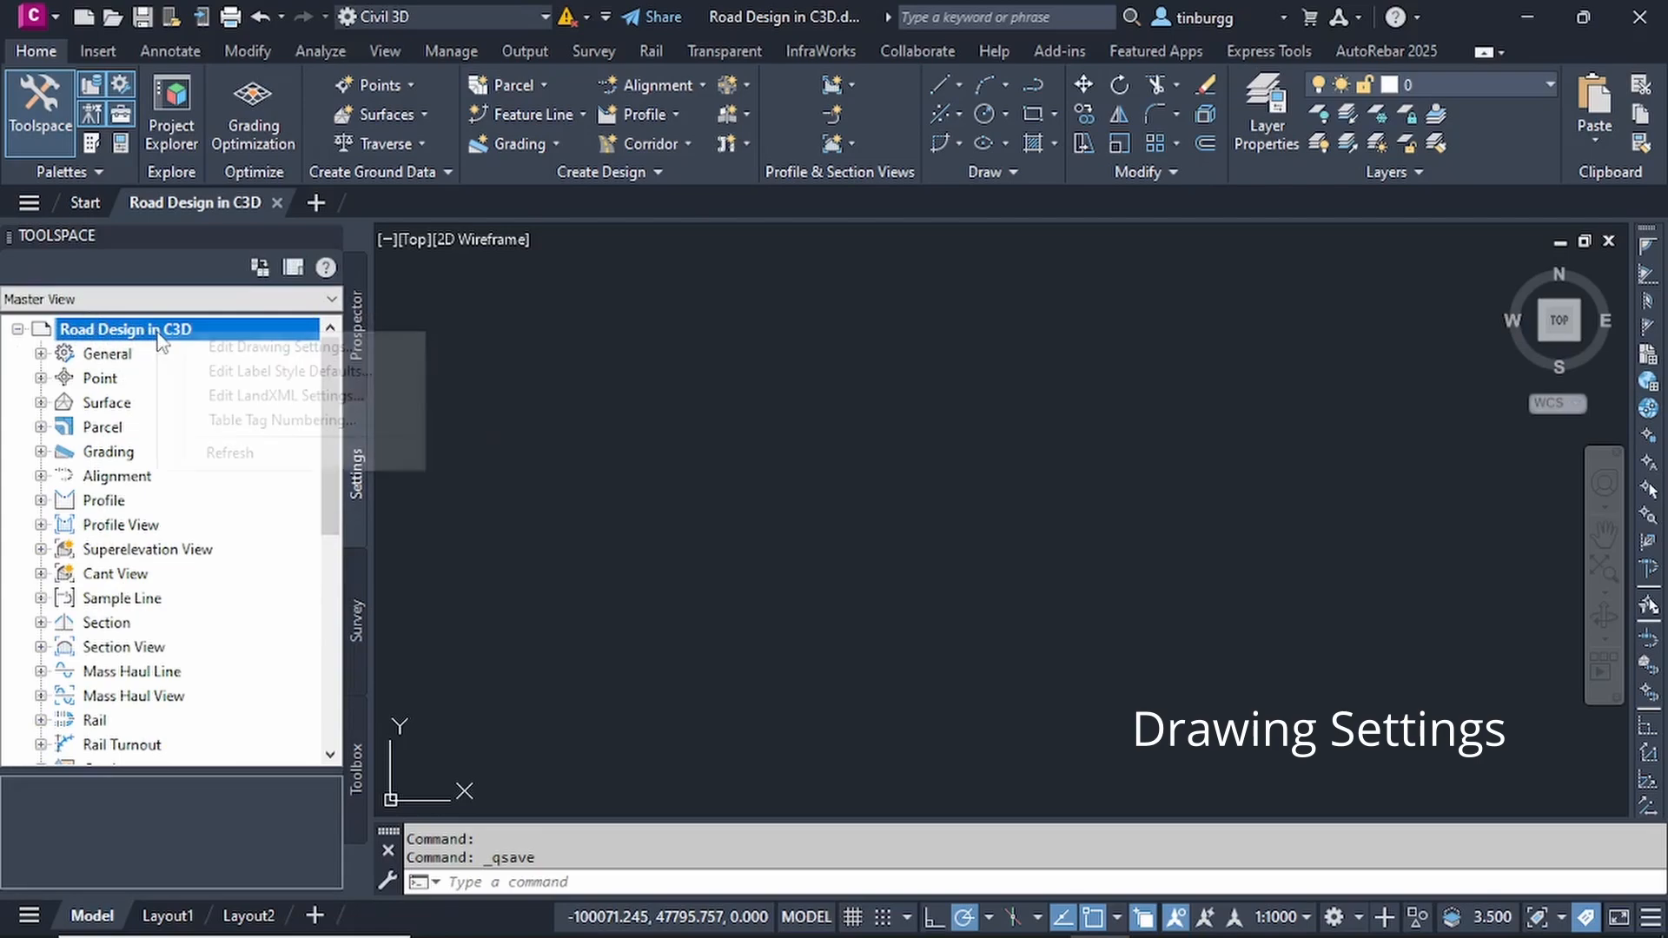
left_click(267, 355)
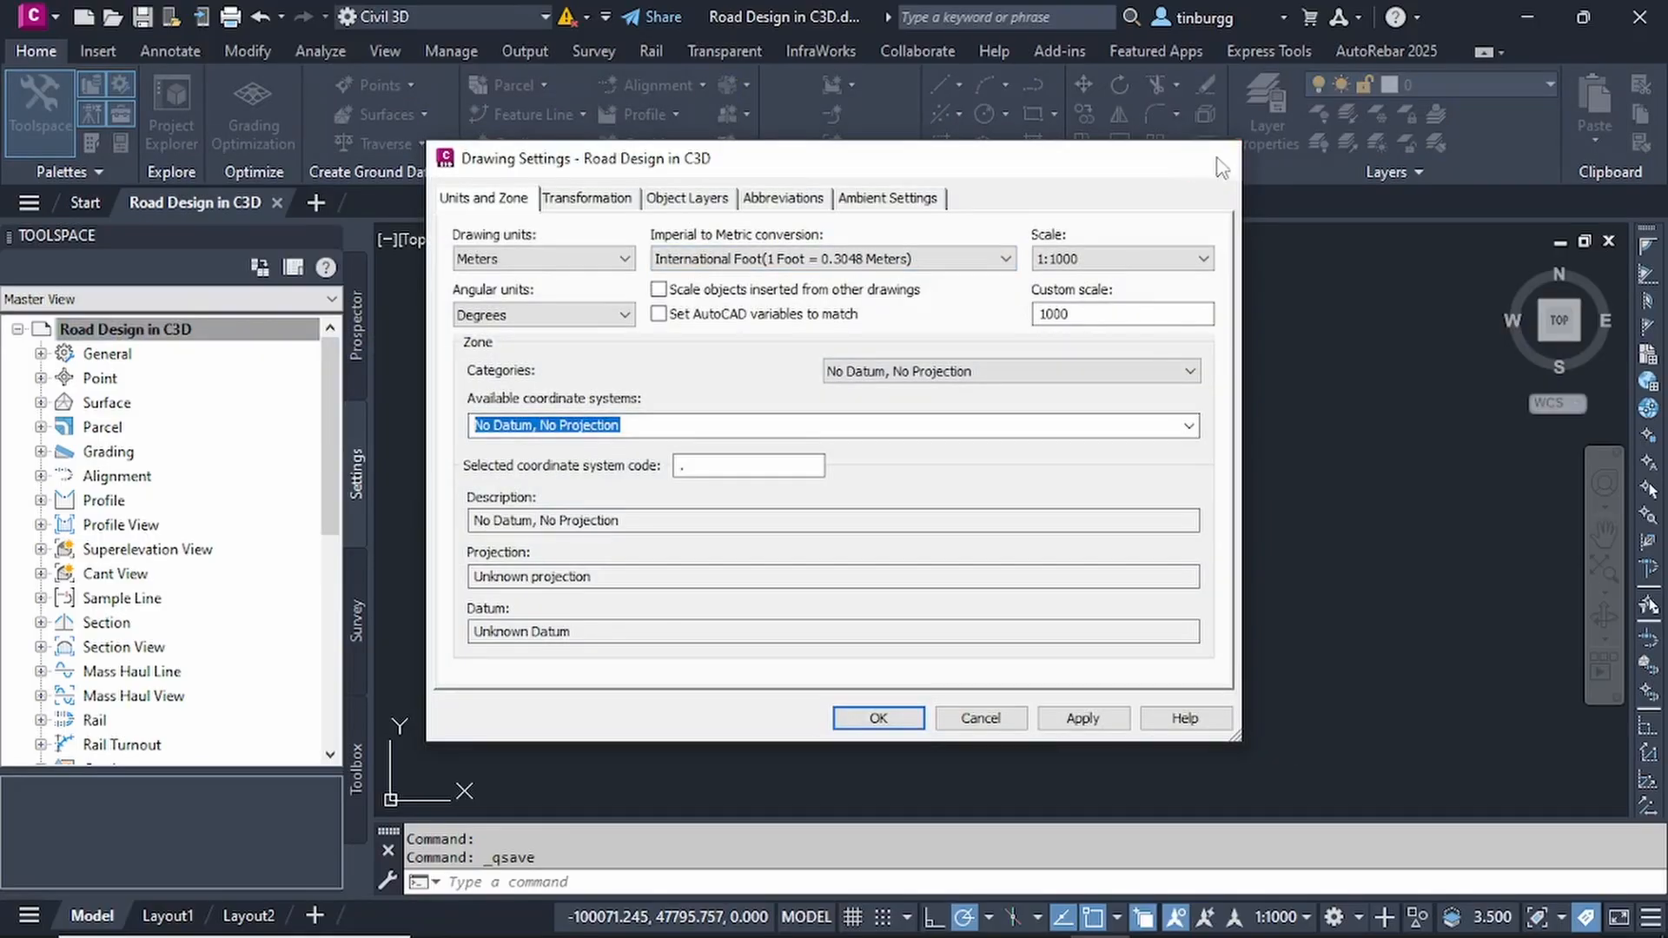
left_click(1220, 159)
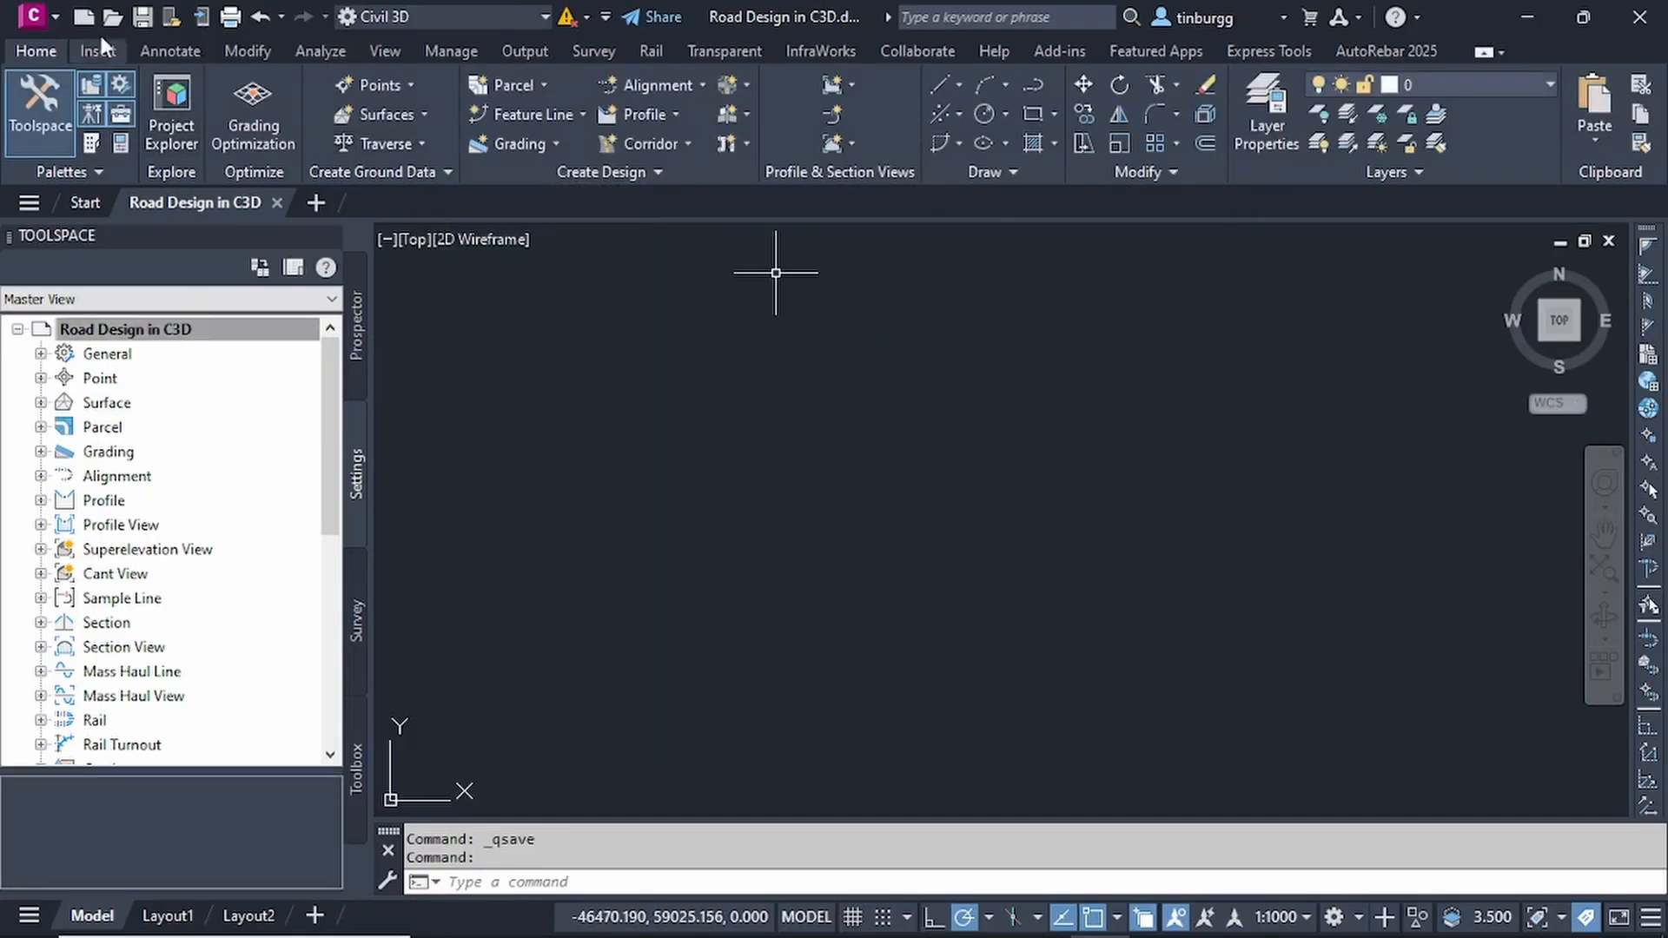
- Open the drawing settings for units and zone and keep Meters as the drawing units
left_click(52, 15)
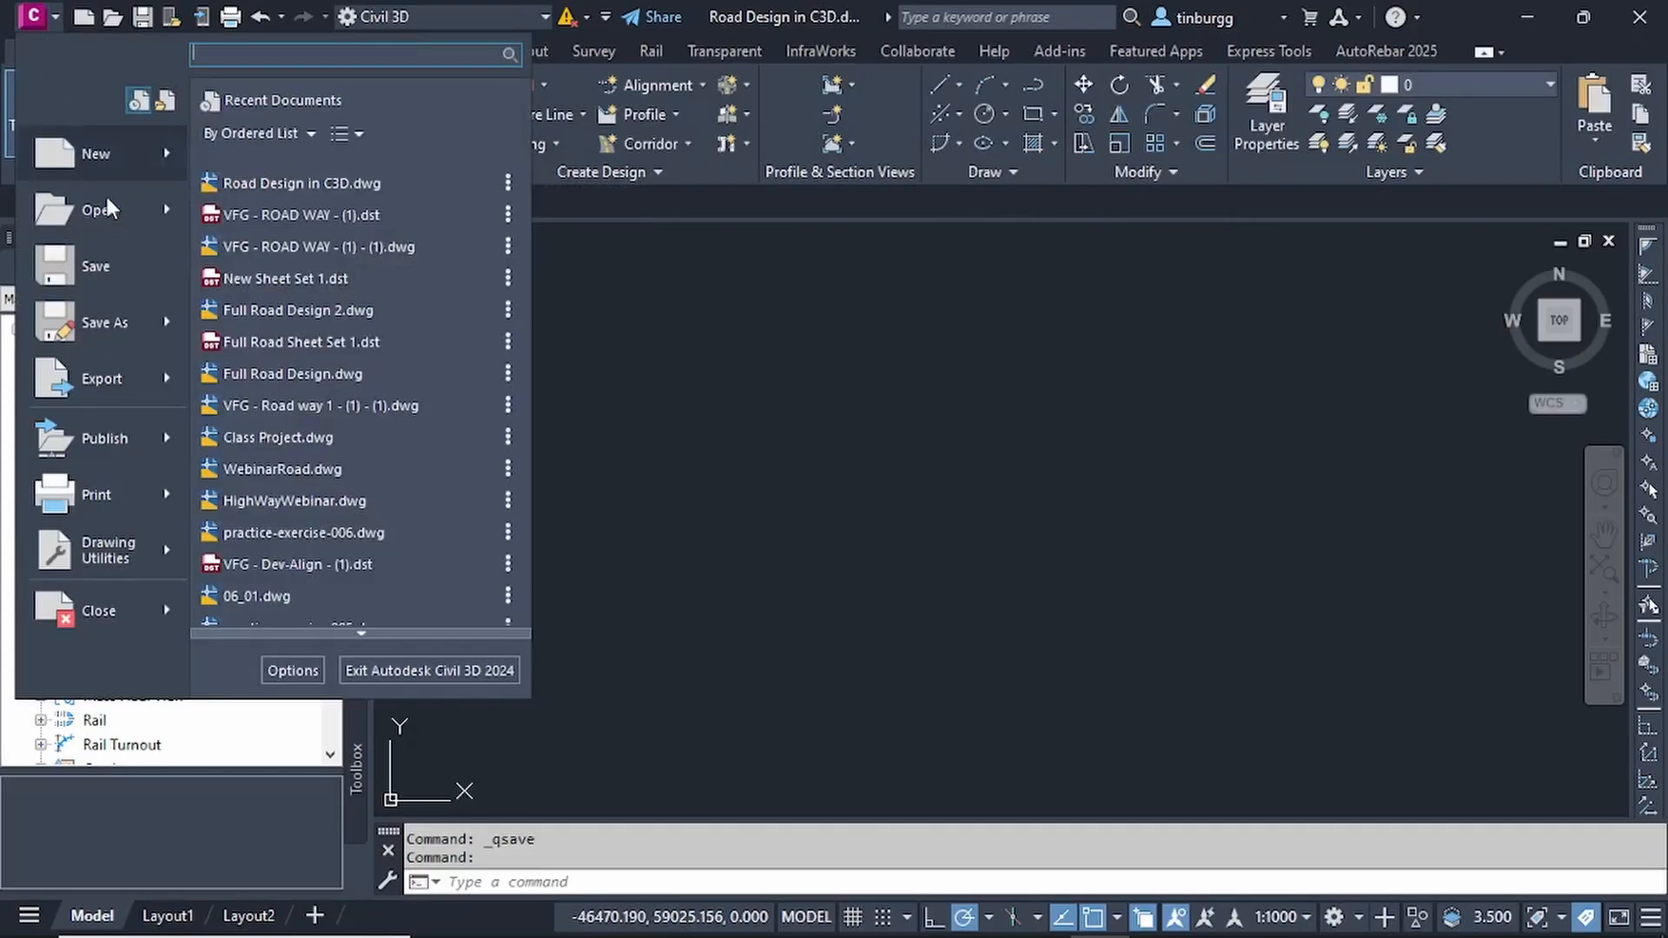
mouse_move(118, 557)
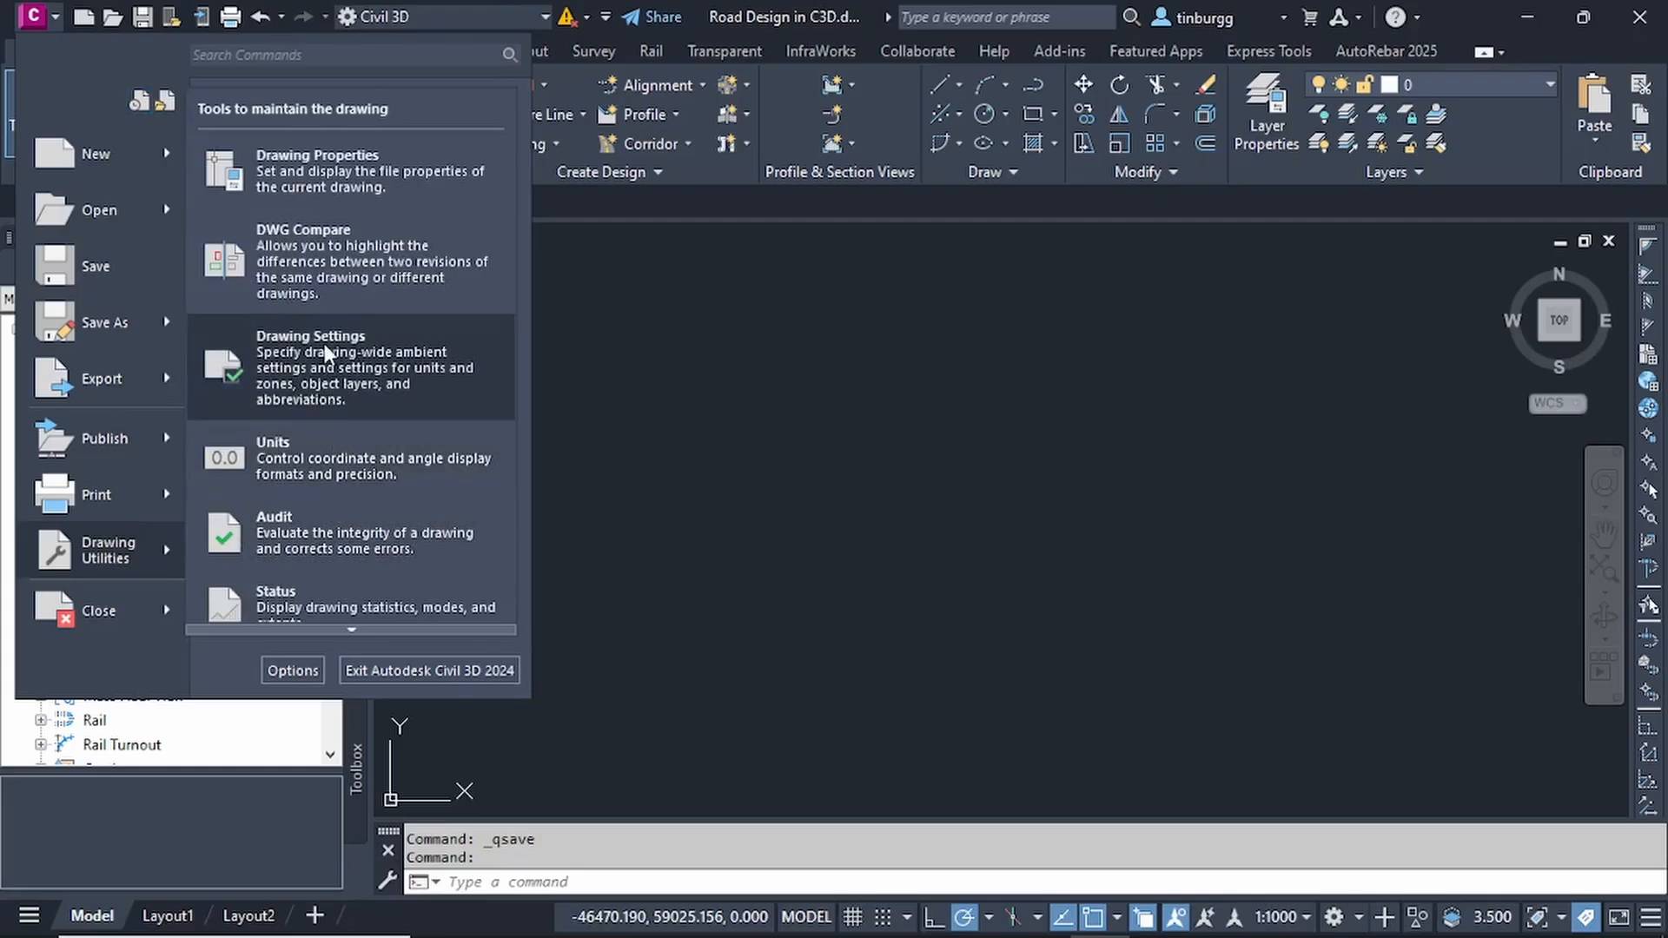
left_click(347, 358)
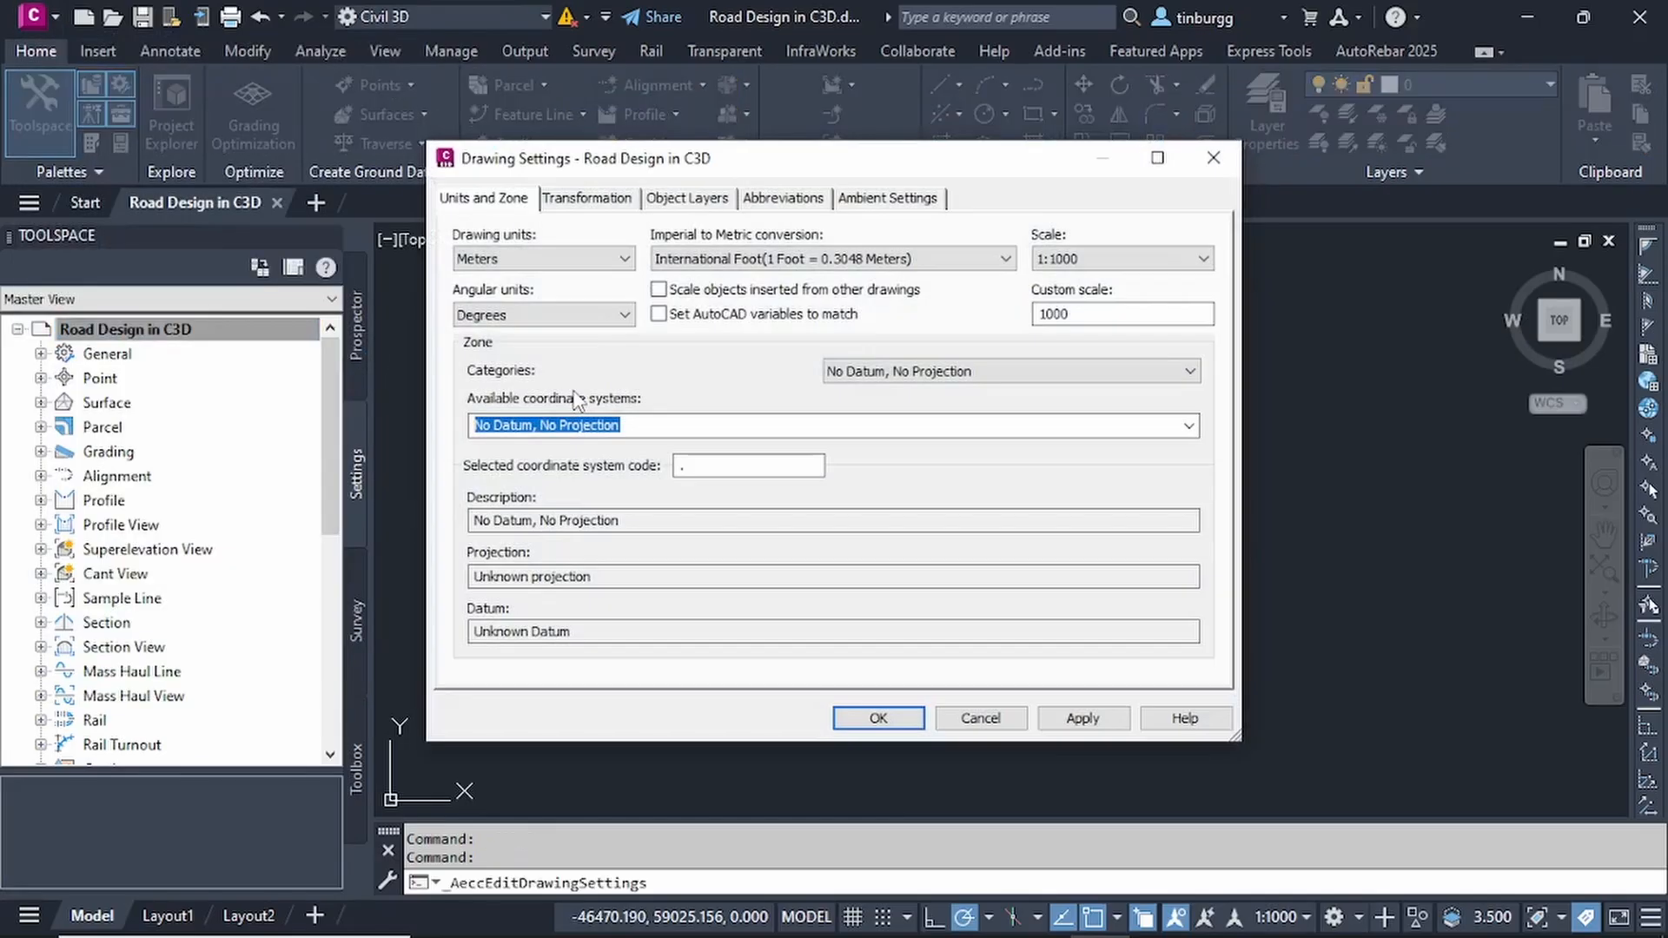
mouse_move(800, 166)
left_mouse_down()
mouse_move(824, 164)
mouse_move(808, 179)
left_mouse_up()
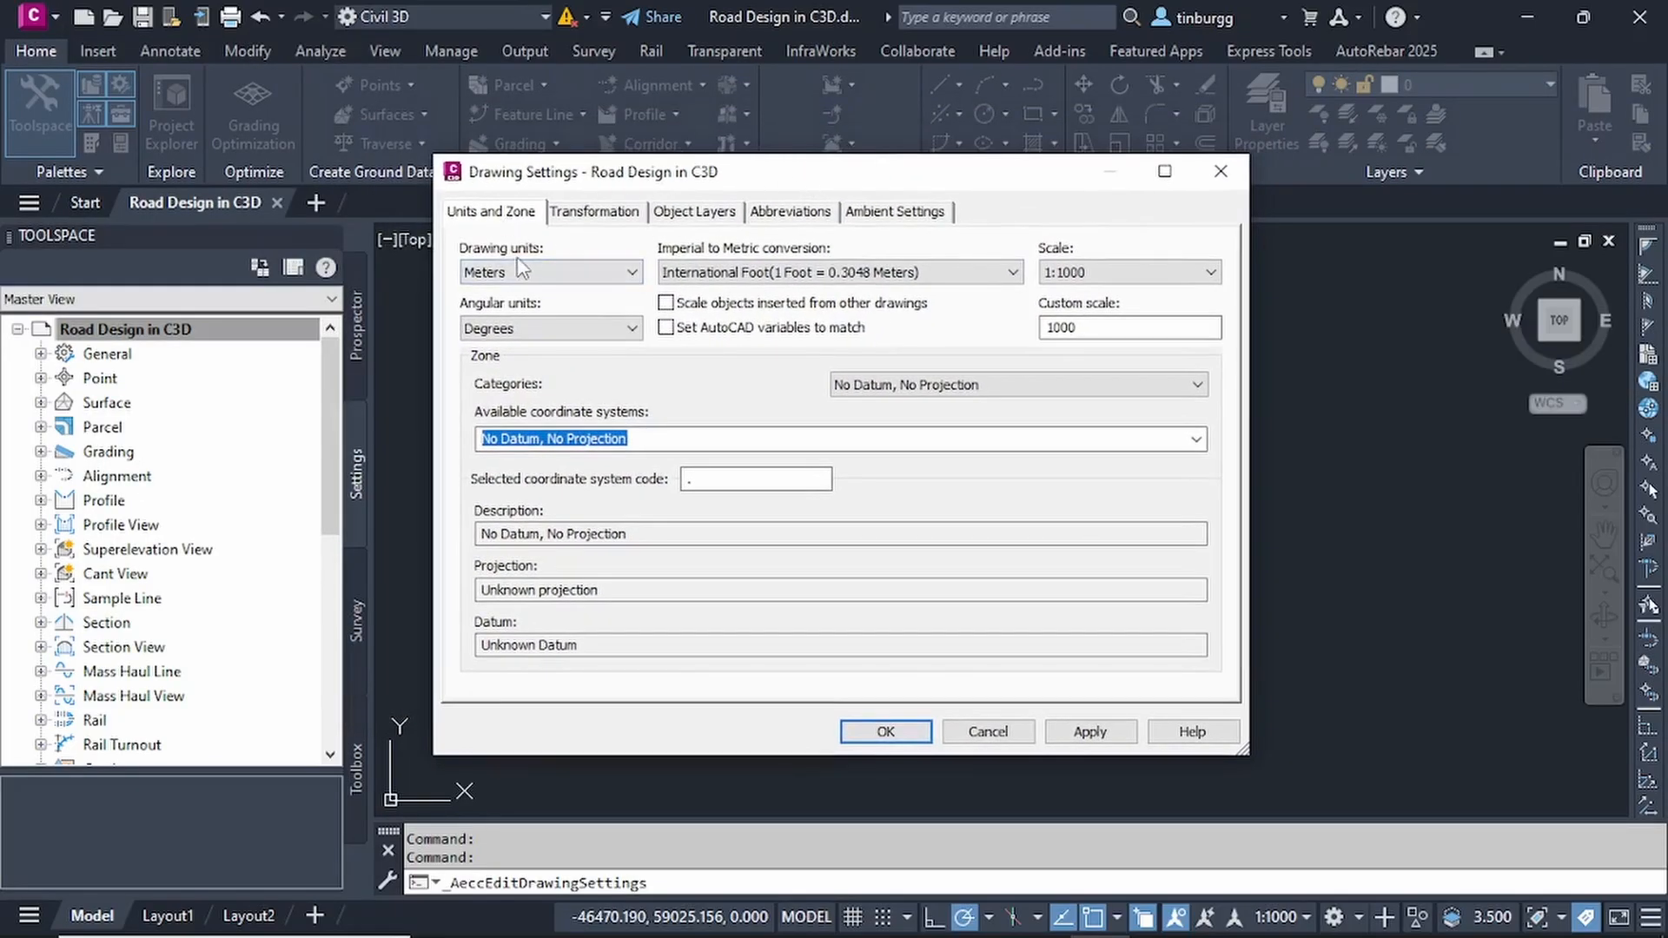
left_click(634, 273)
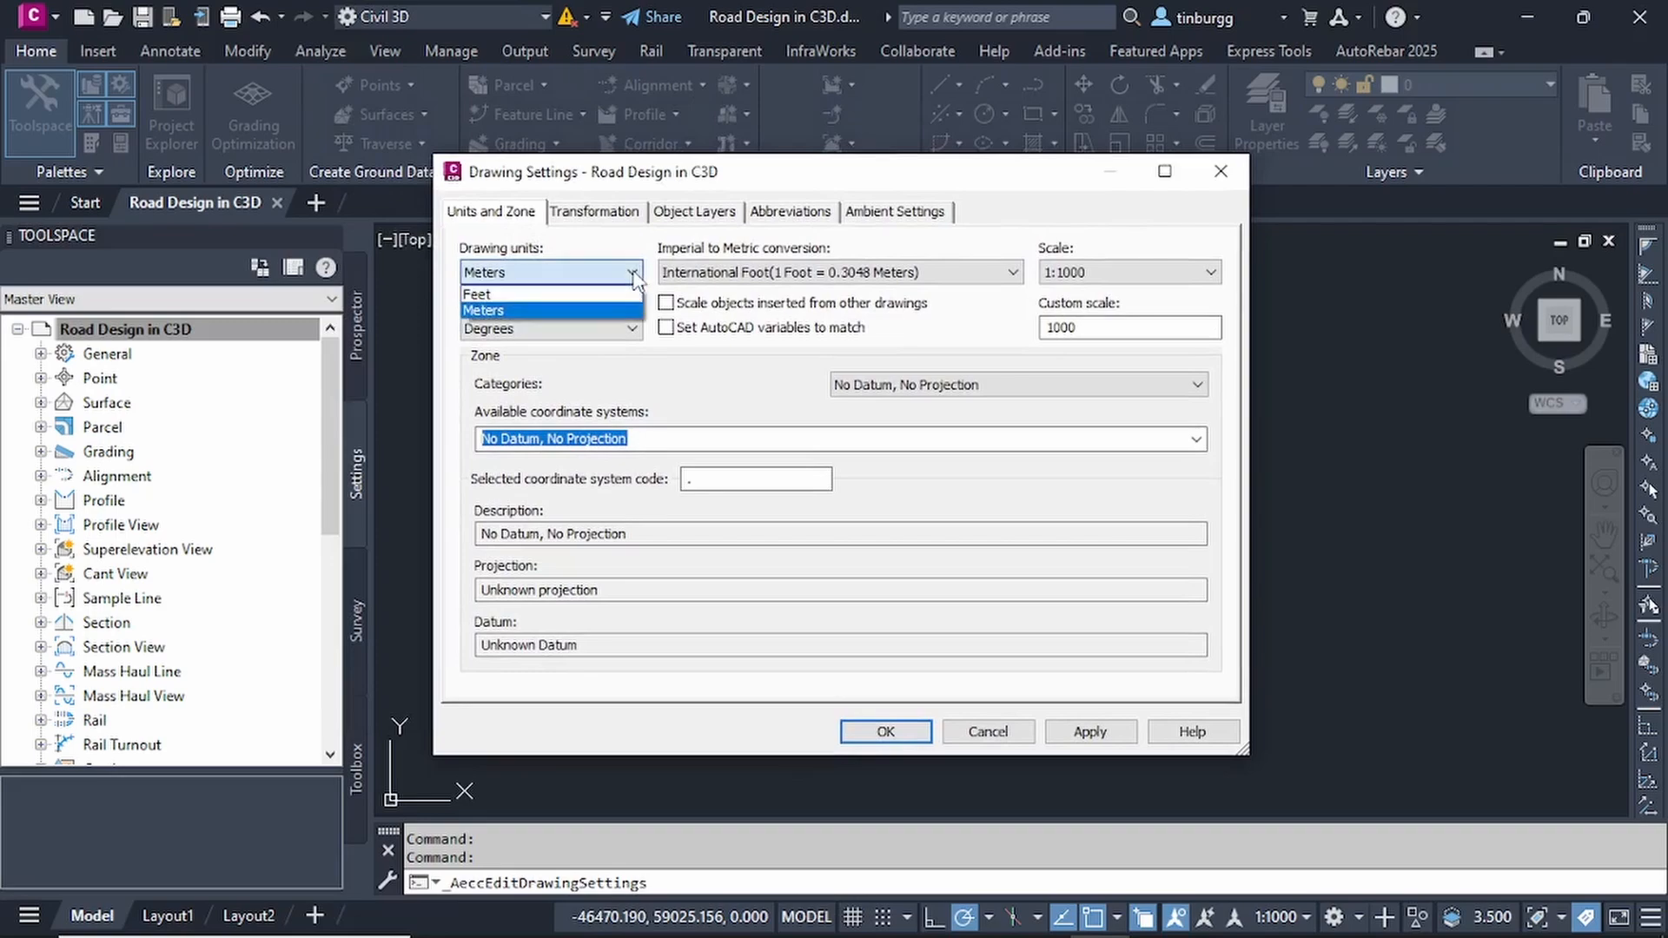
left_click(634, 273)
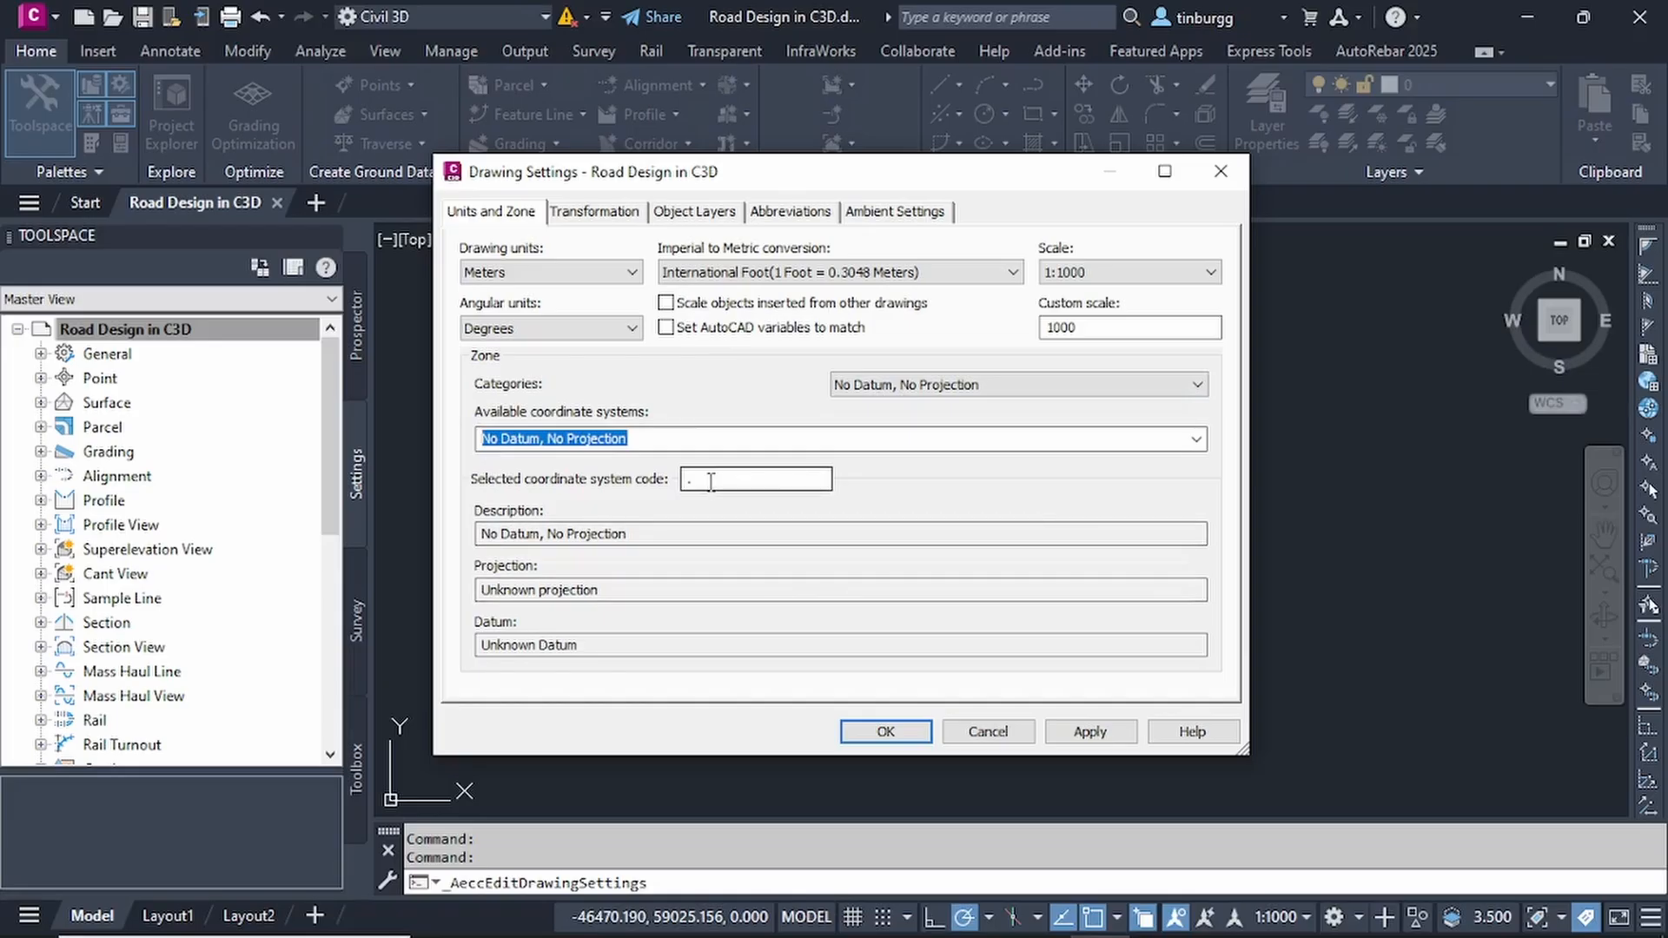
- Set the drawing's coordinate system category to UTM, WGS84 Datum in the zone settings
mouse_move(856, 178)
left_mouse_down()
mouse_move(977, 166)
mouse_move(973, 186)
mouse_move(922, 190)
left_mouse_up()
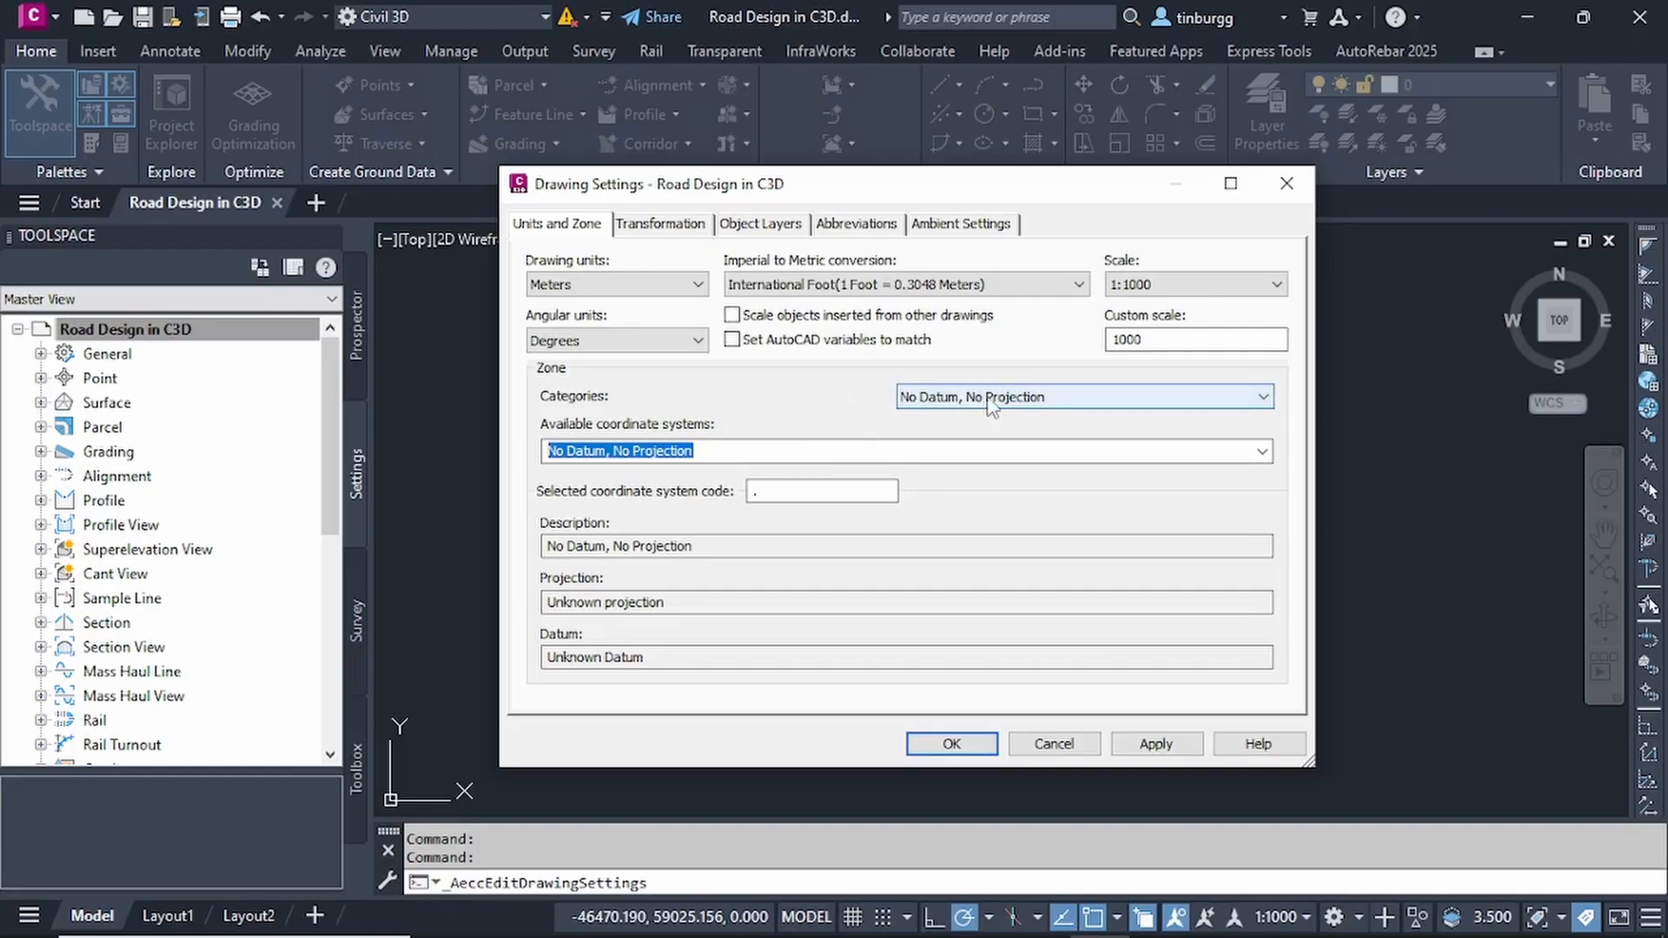
left_click(1265, 398)
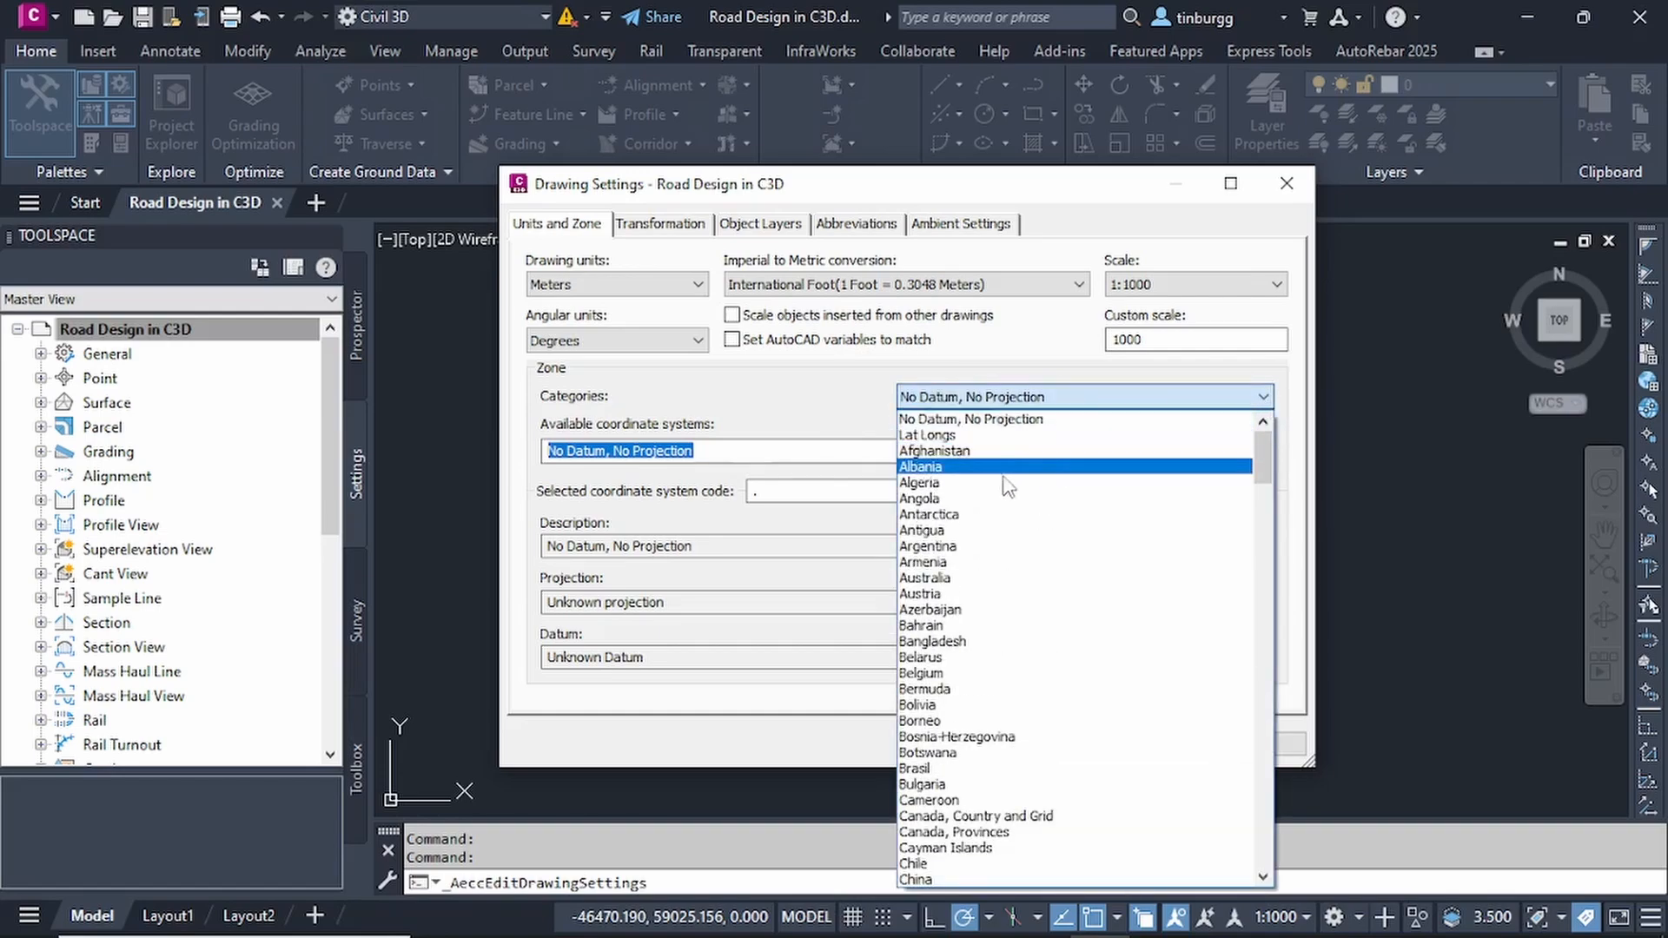
scroll(1053, 569, "down", 6)
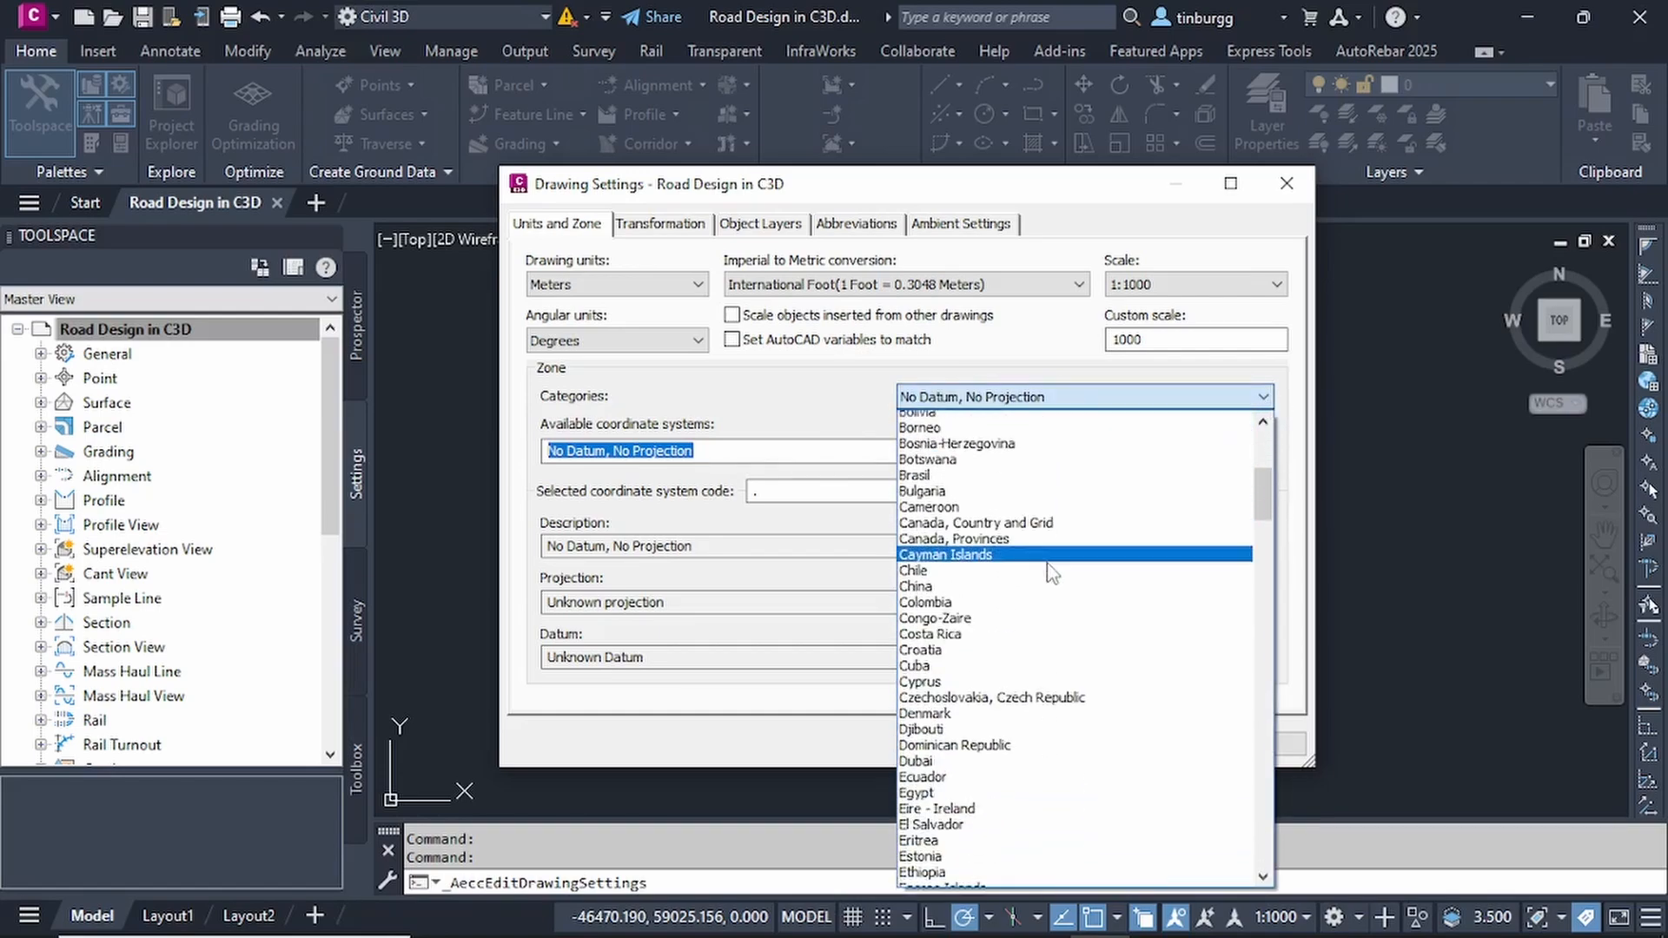
scroll(1053, 574, "down", 15)
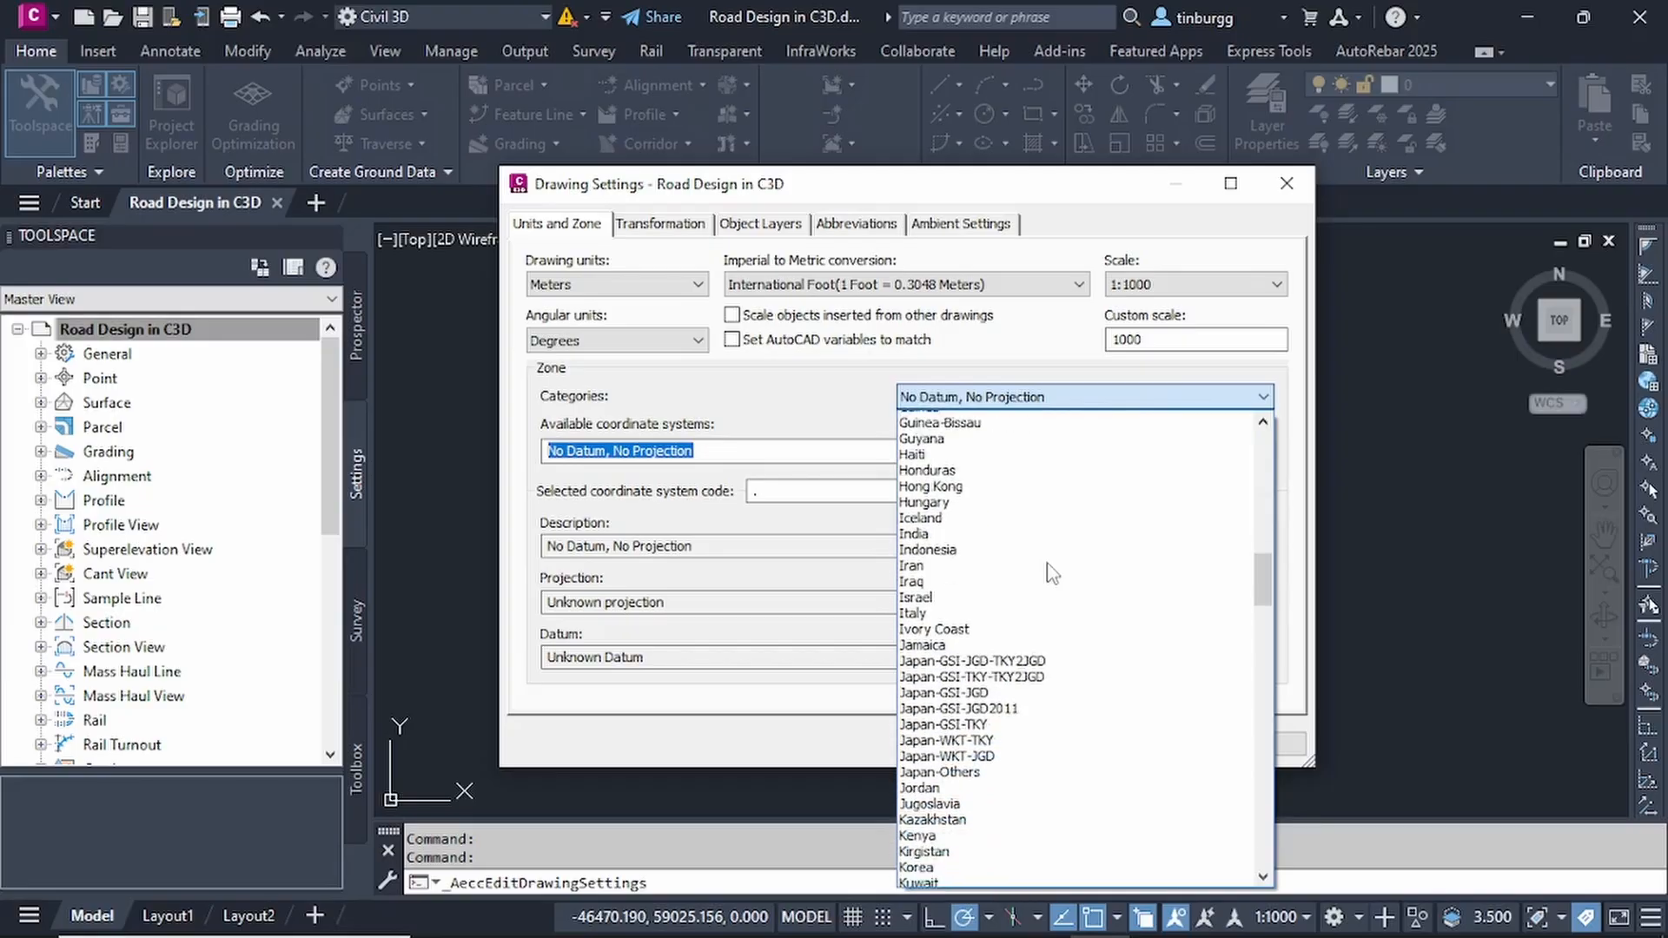
scroll(1053, 578, "down", 16)
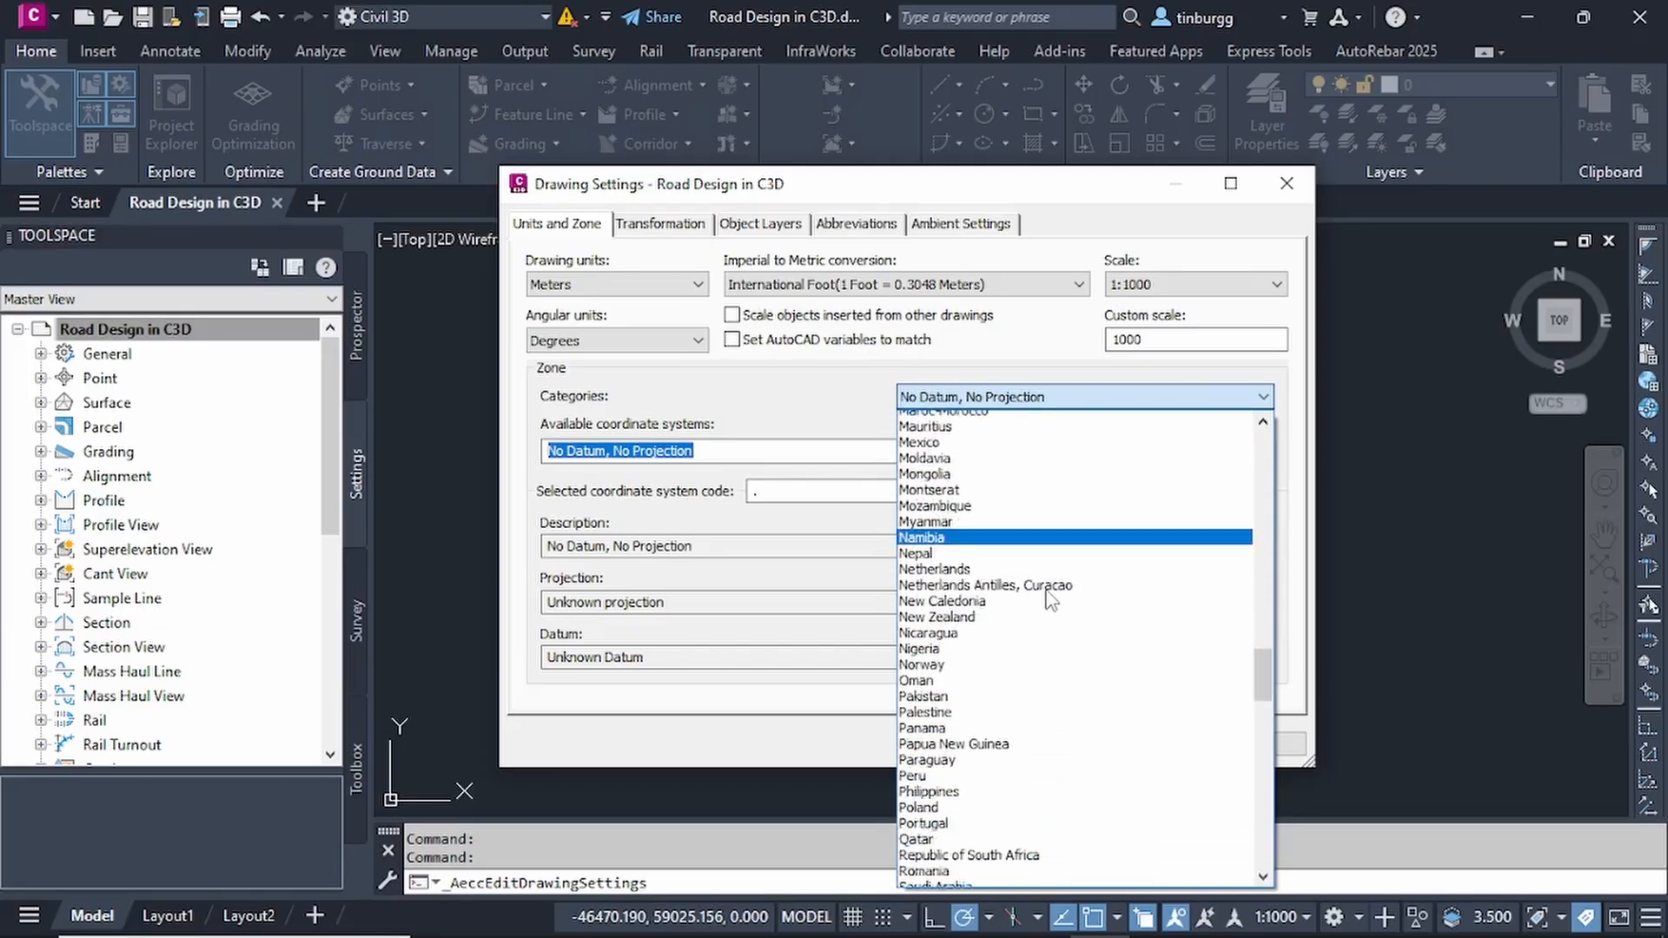
scroll(1050, 598, "down", 9)
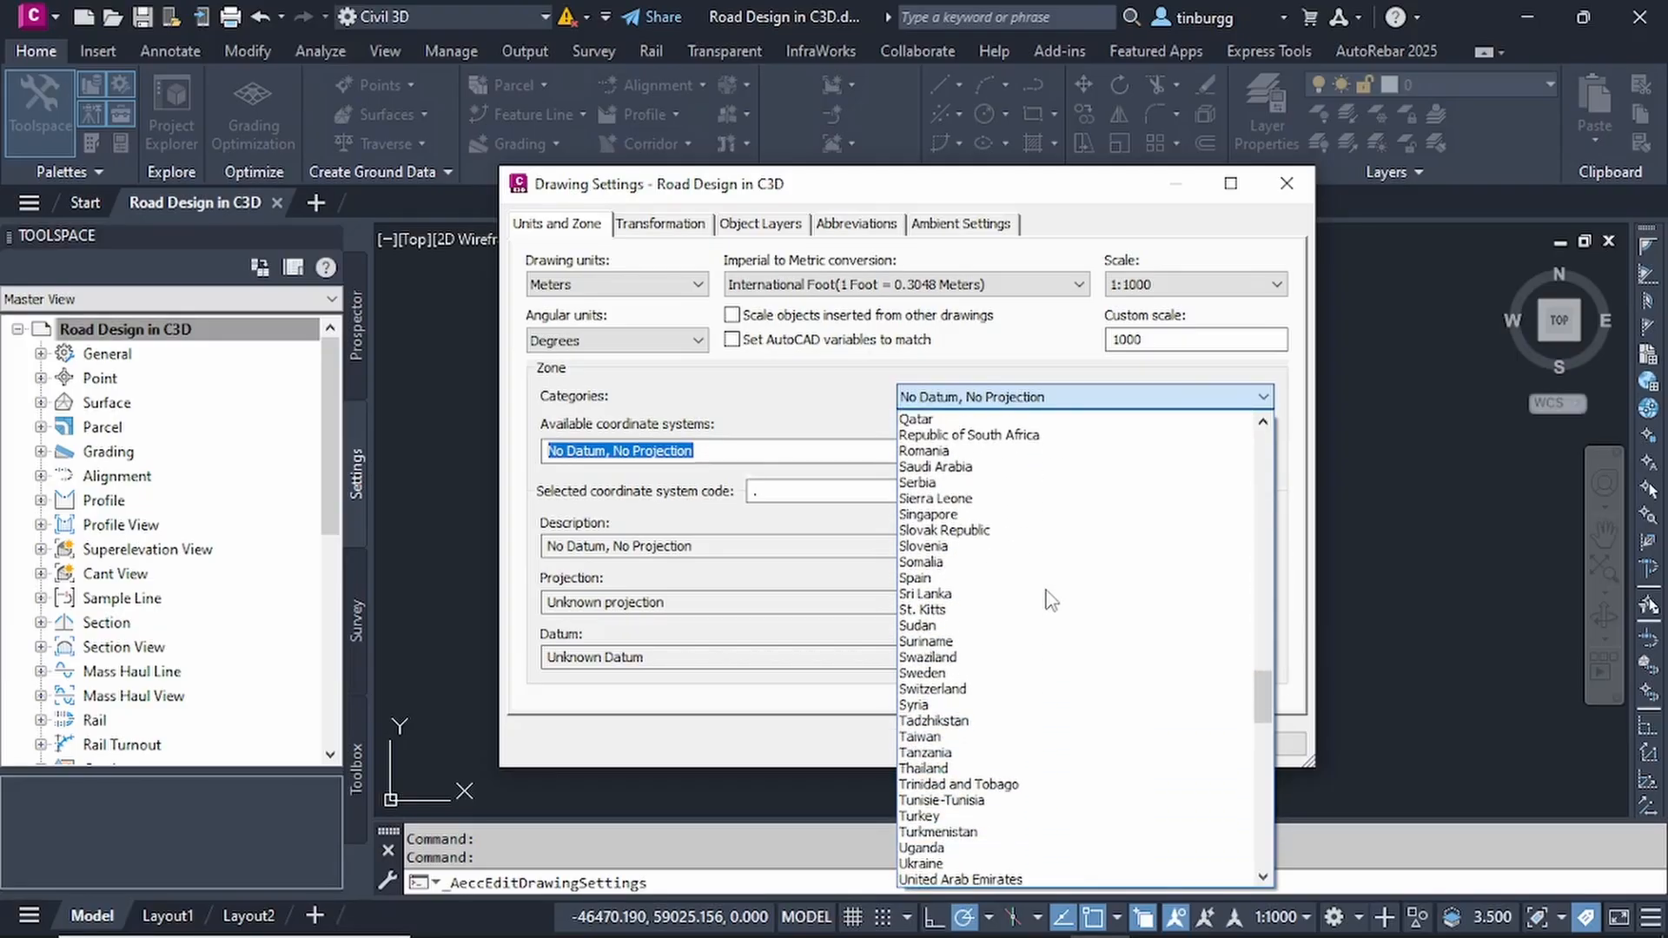
scroll(1051, 600, "down", 10)
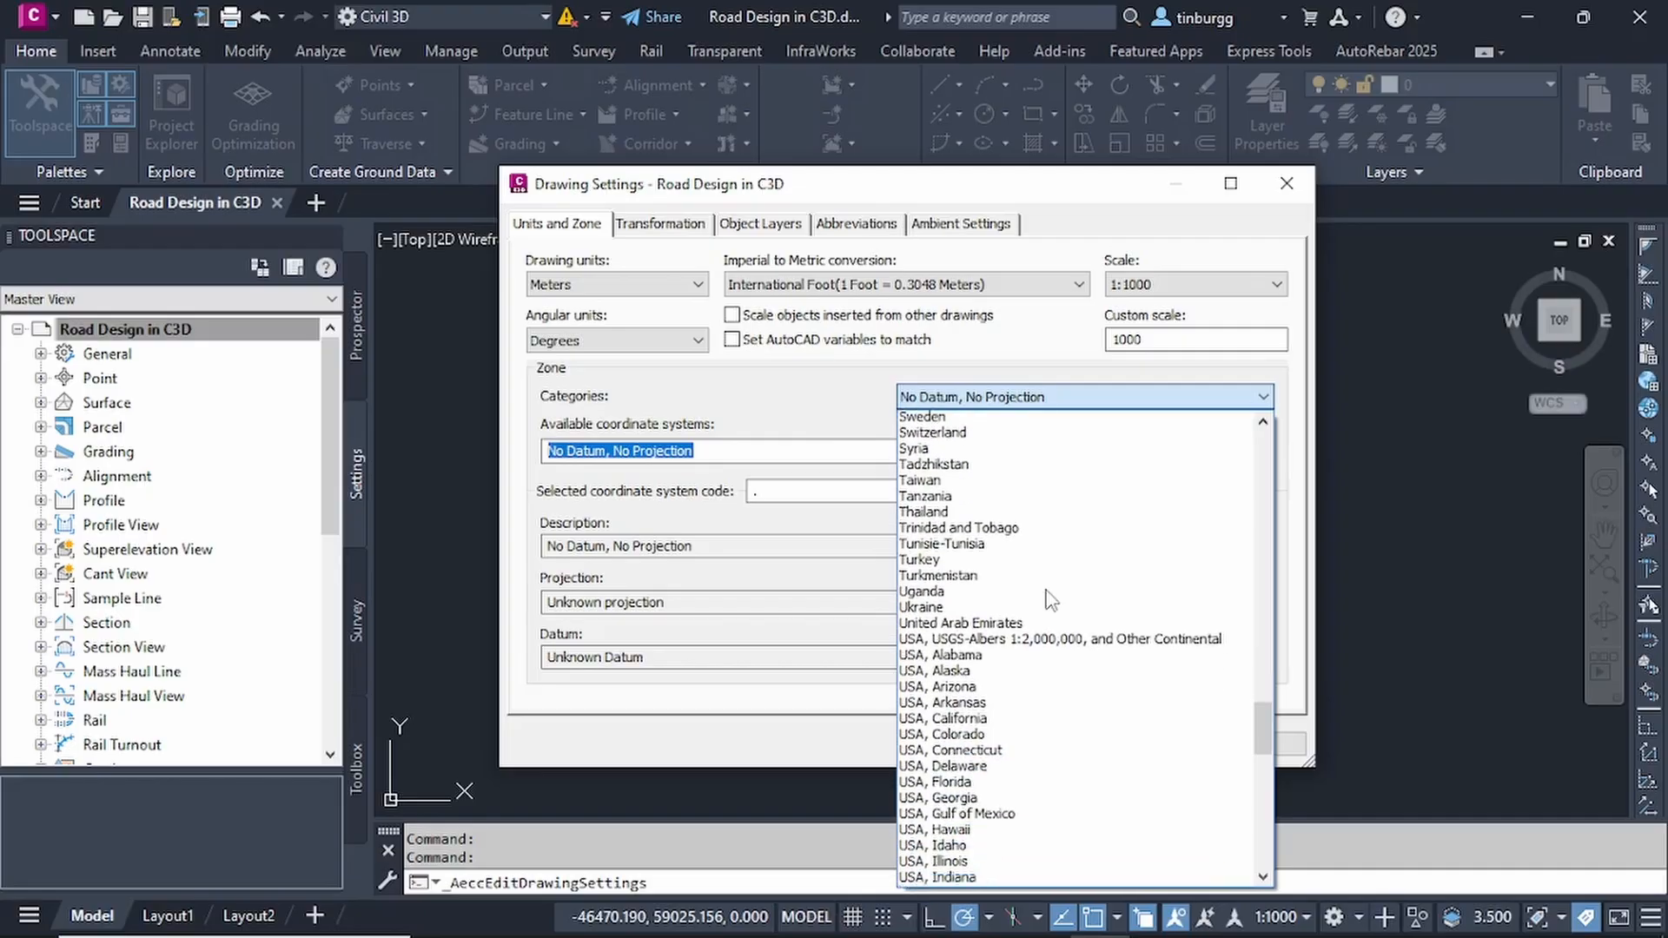
scroll(1051, 600, "down", 17)
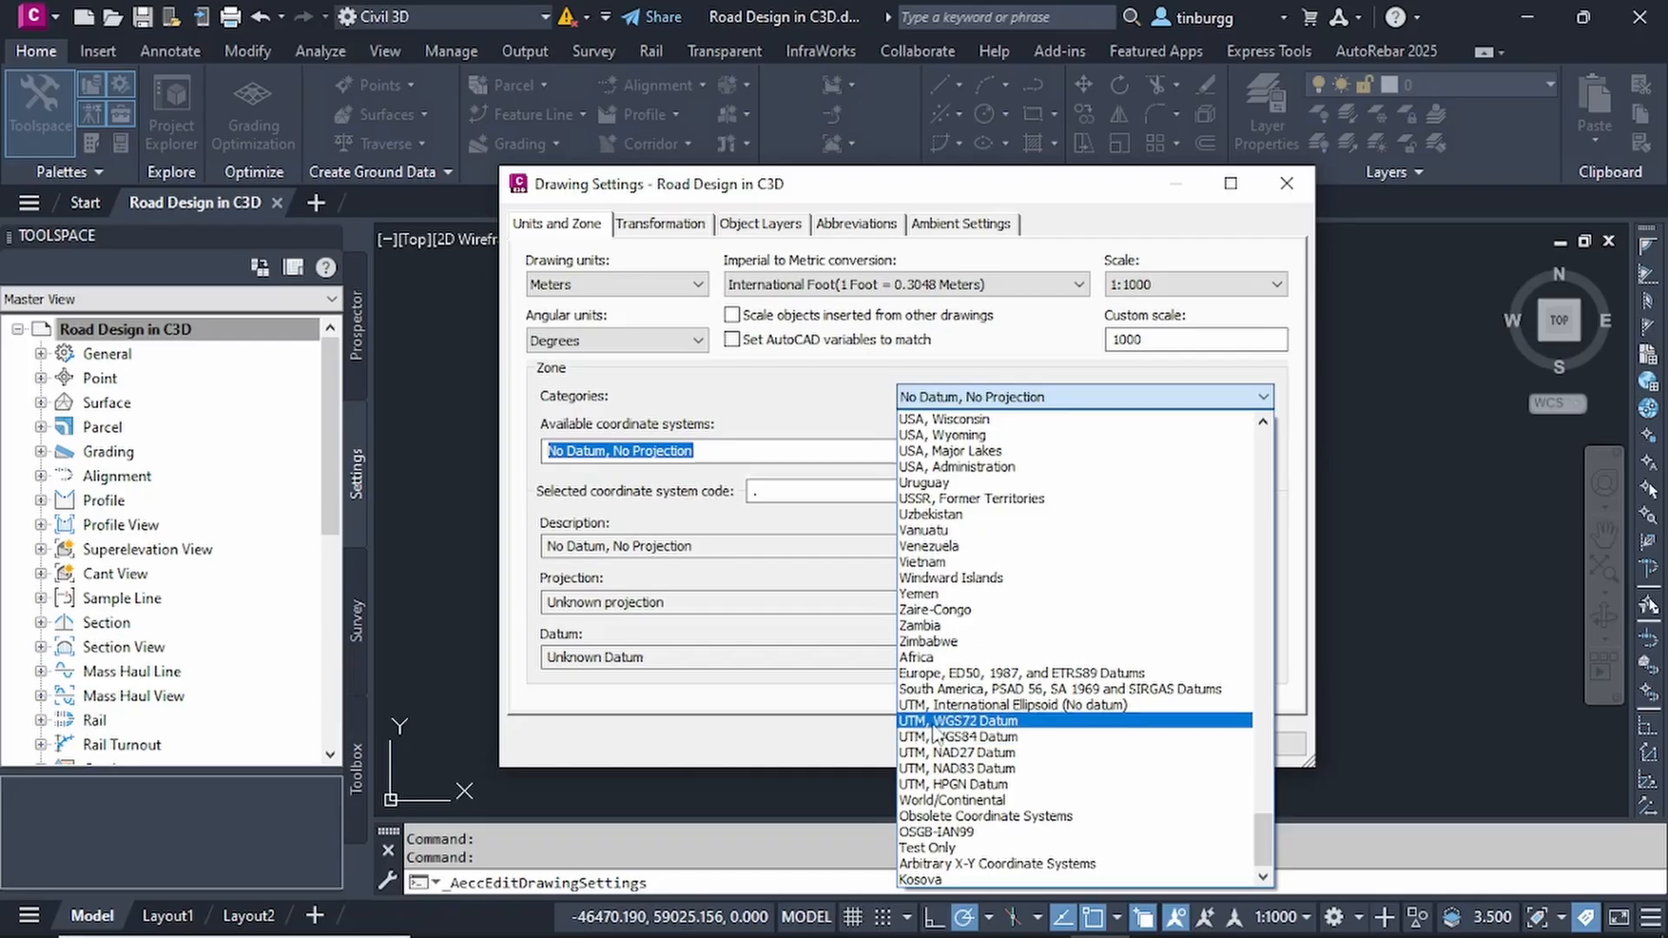
left_click(1061, 738)
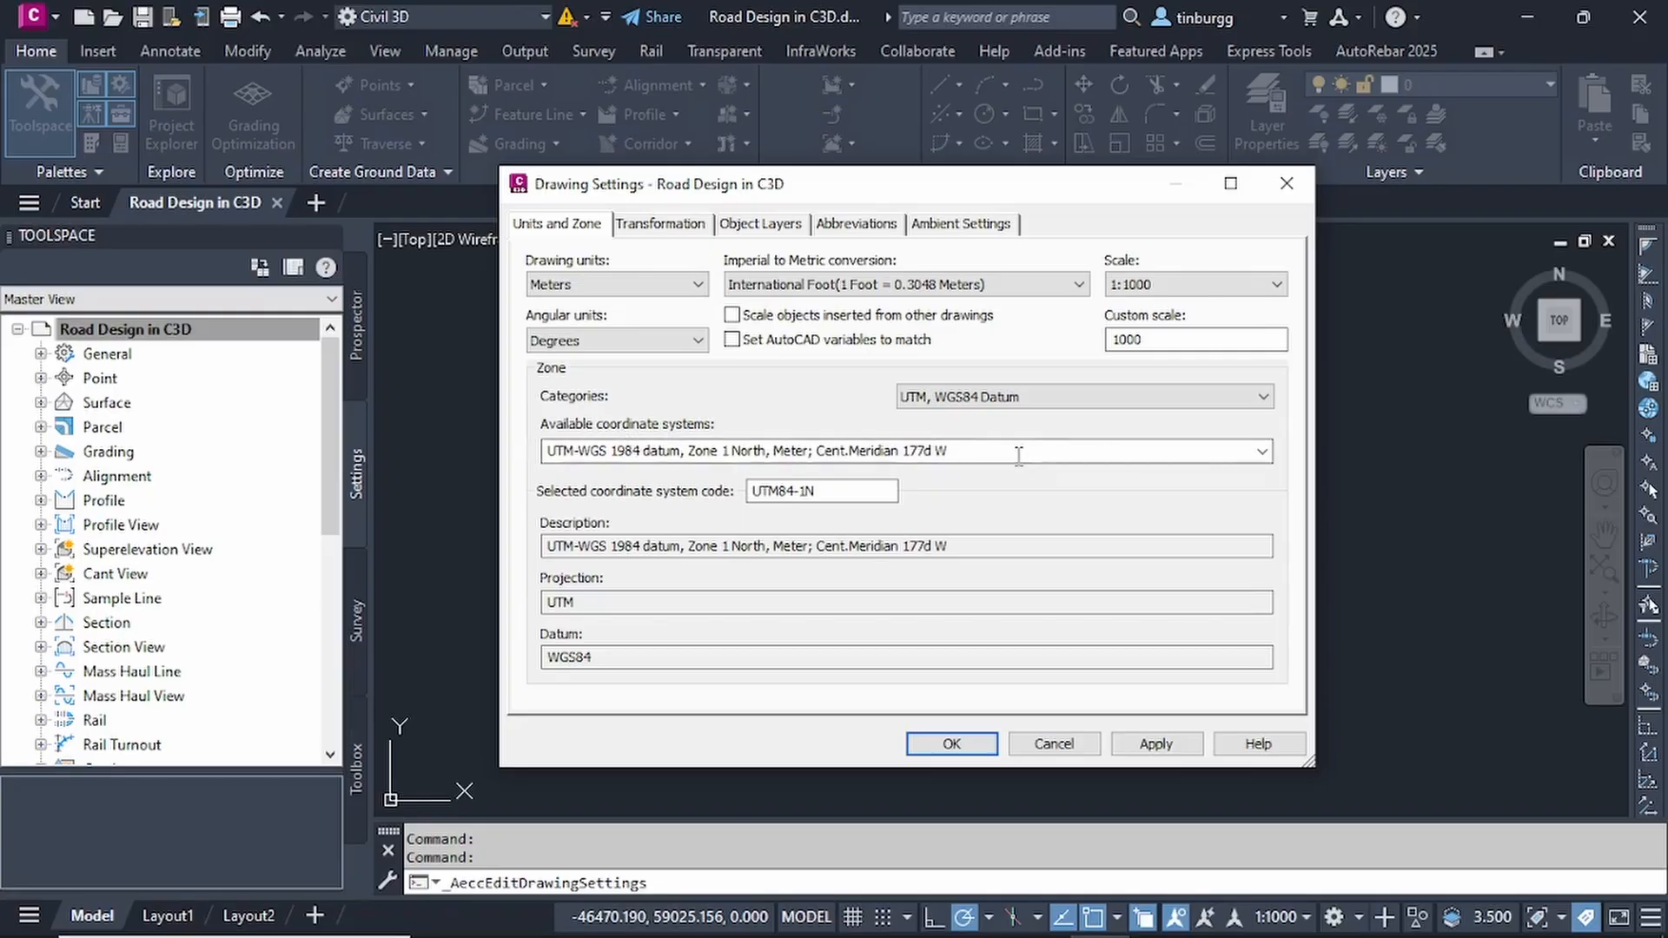
- Assign the coordinate system UTM-WGS 1984 datum, Zone 36 North, Meter; Cent. Meridian 33d E, and apply the drawing settings
left_click(1263, 451)
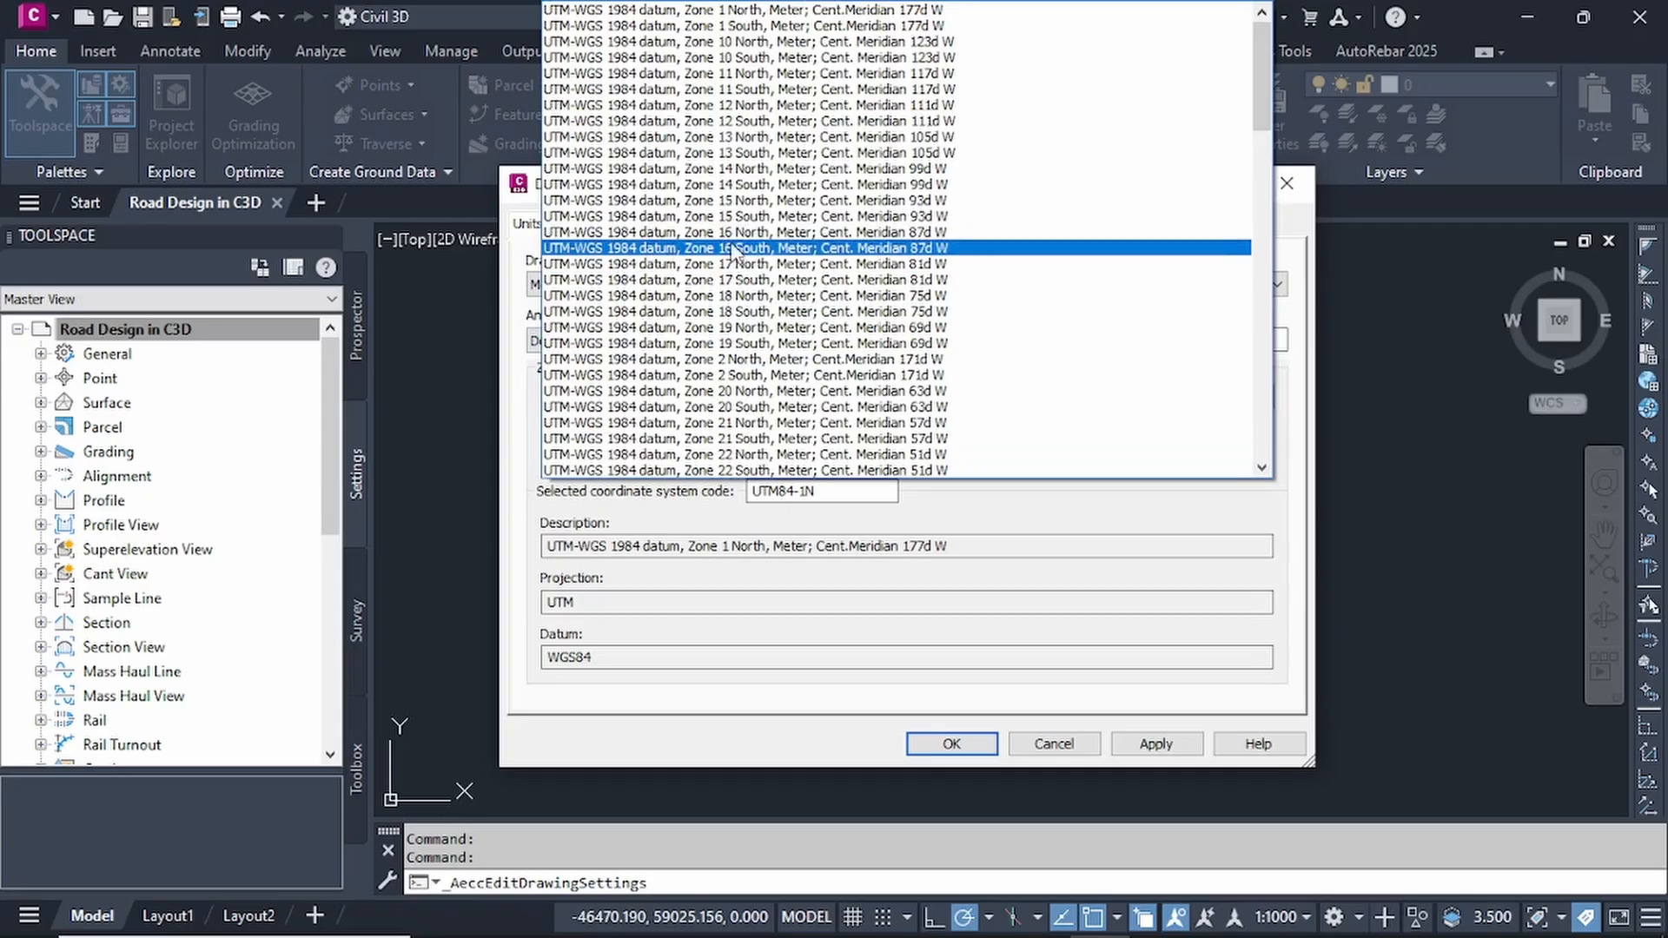
scroll(738, 261, "down", 4)
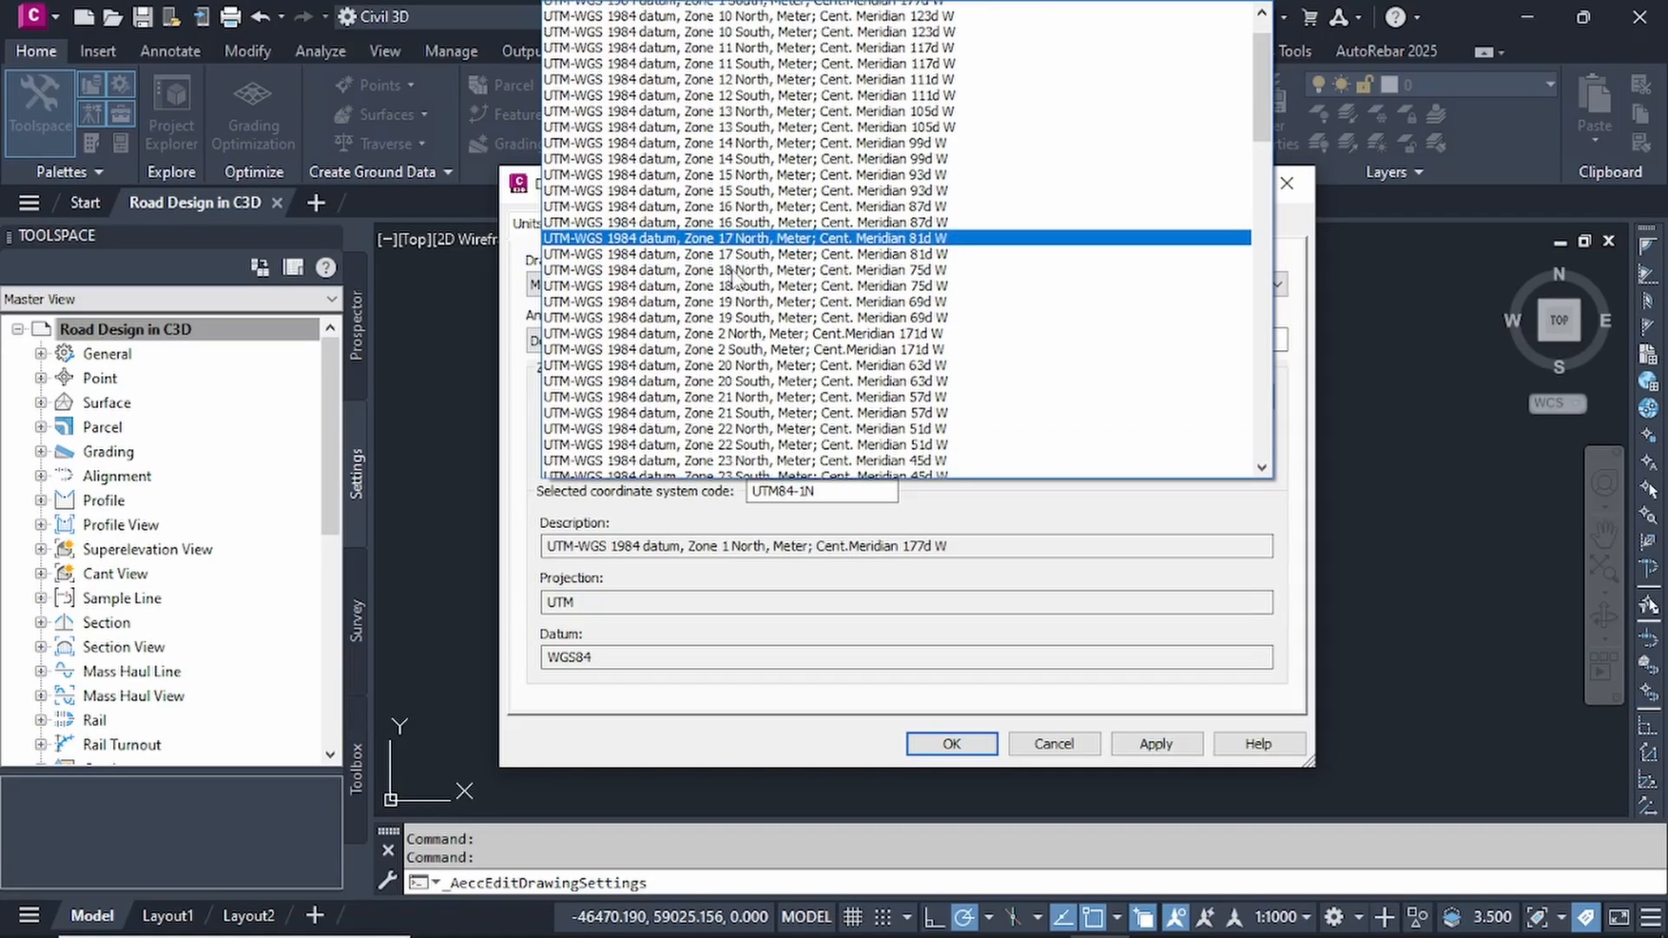
scroll(745, 228, "down", 2)
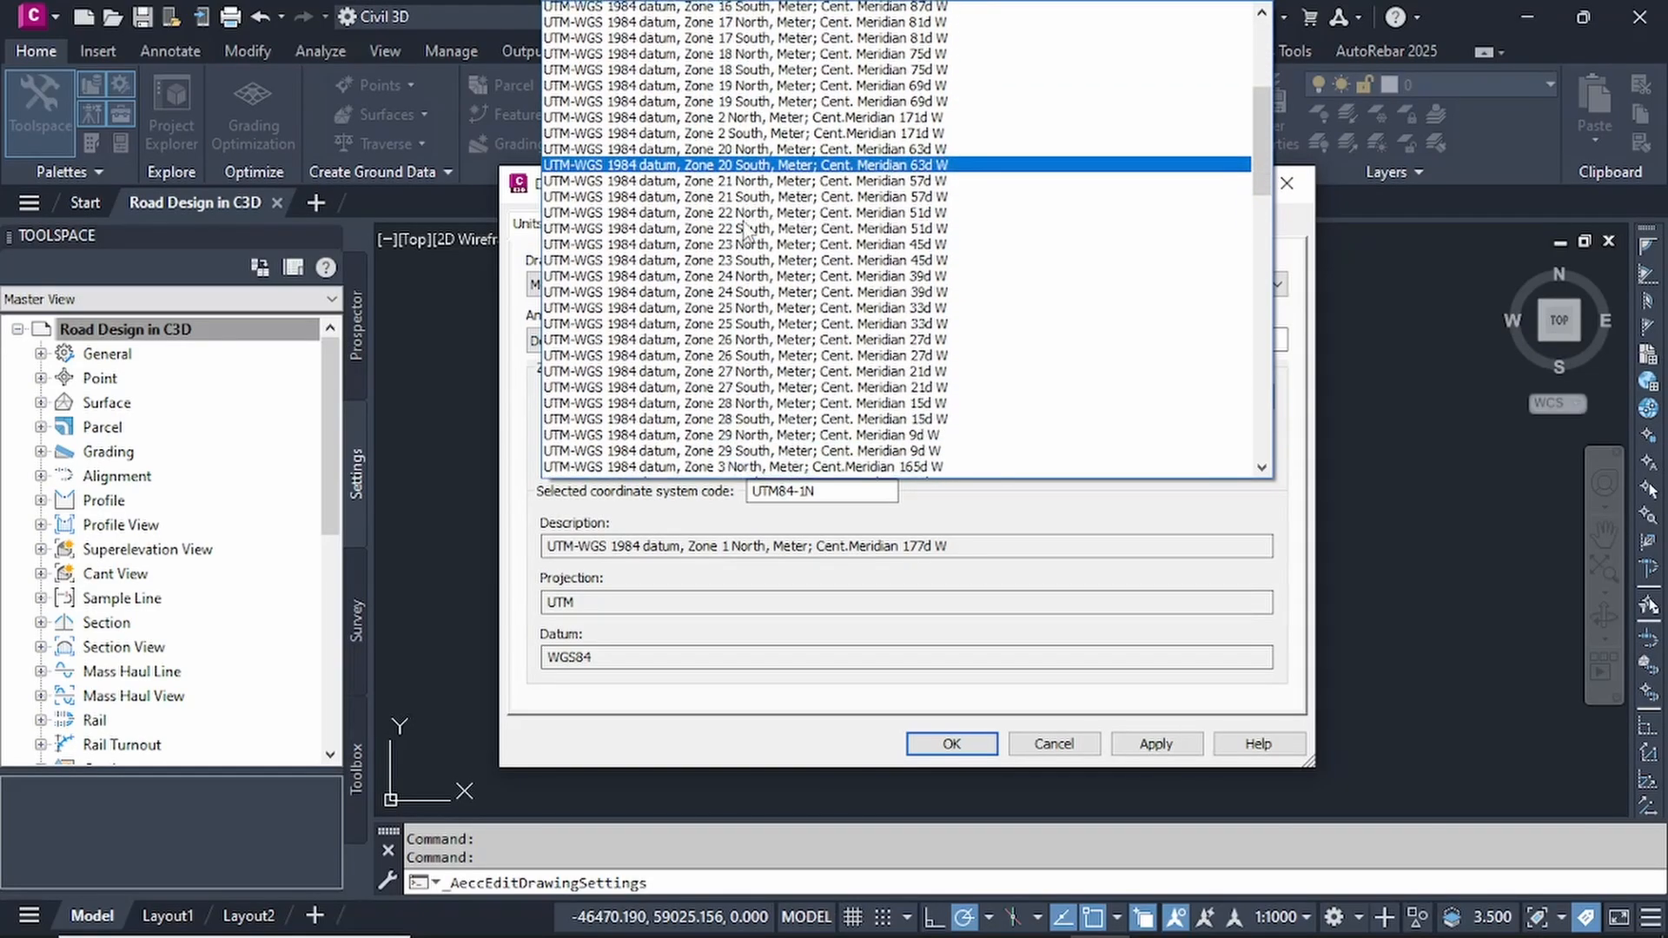
scroll(740, 337, "down", 6)
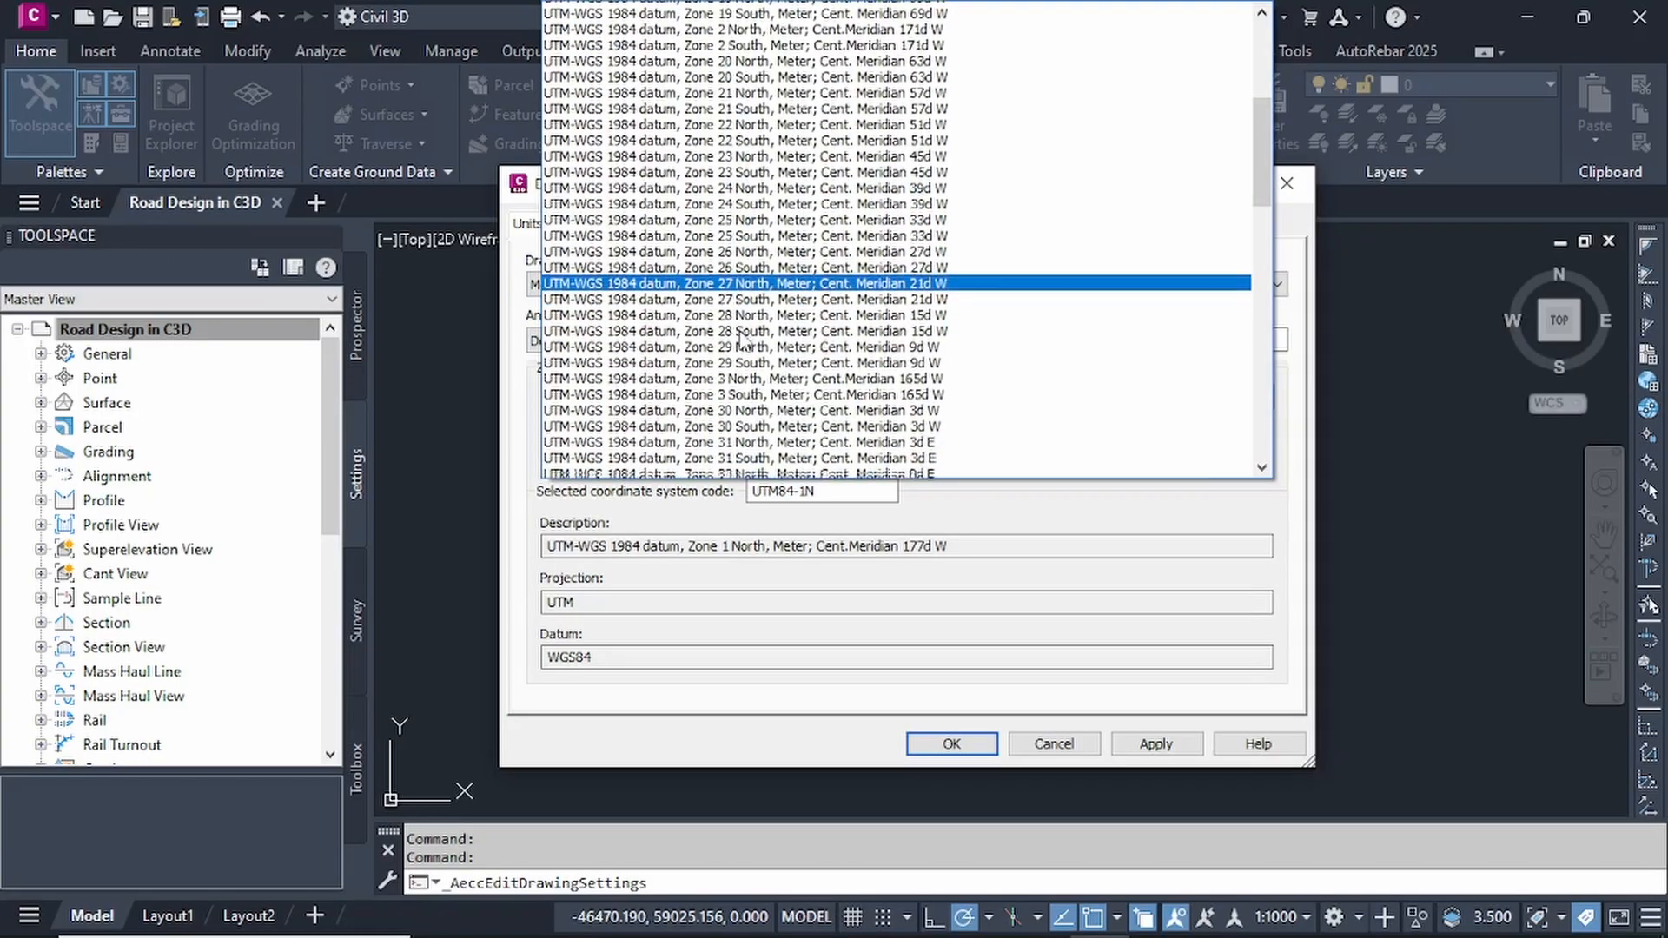
scroll(739, 248, "down", 1)
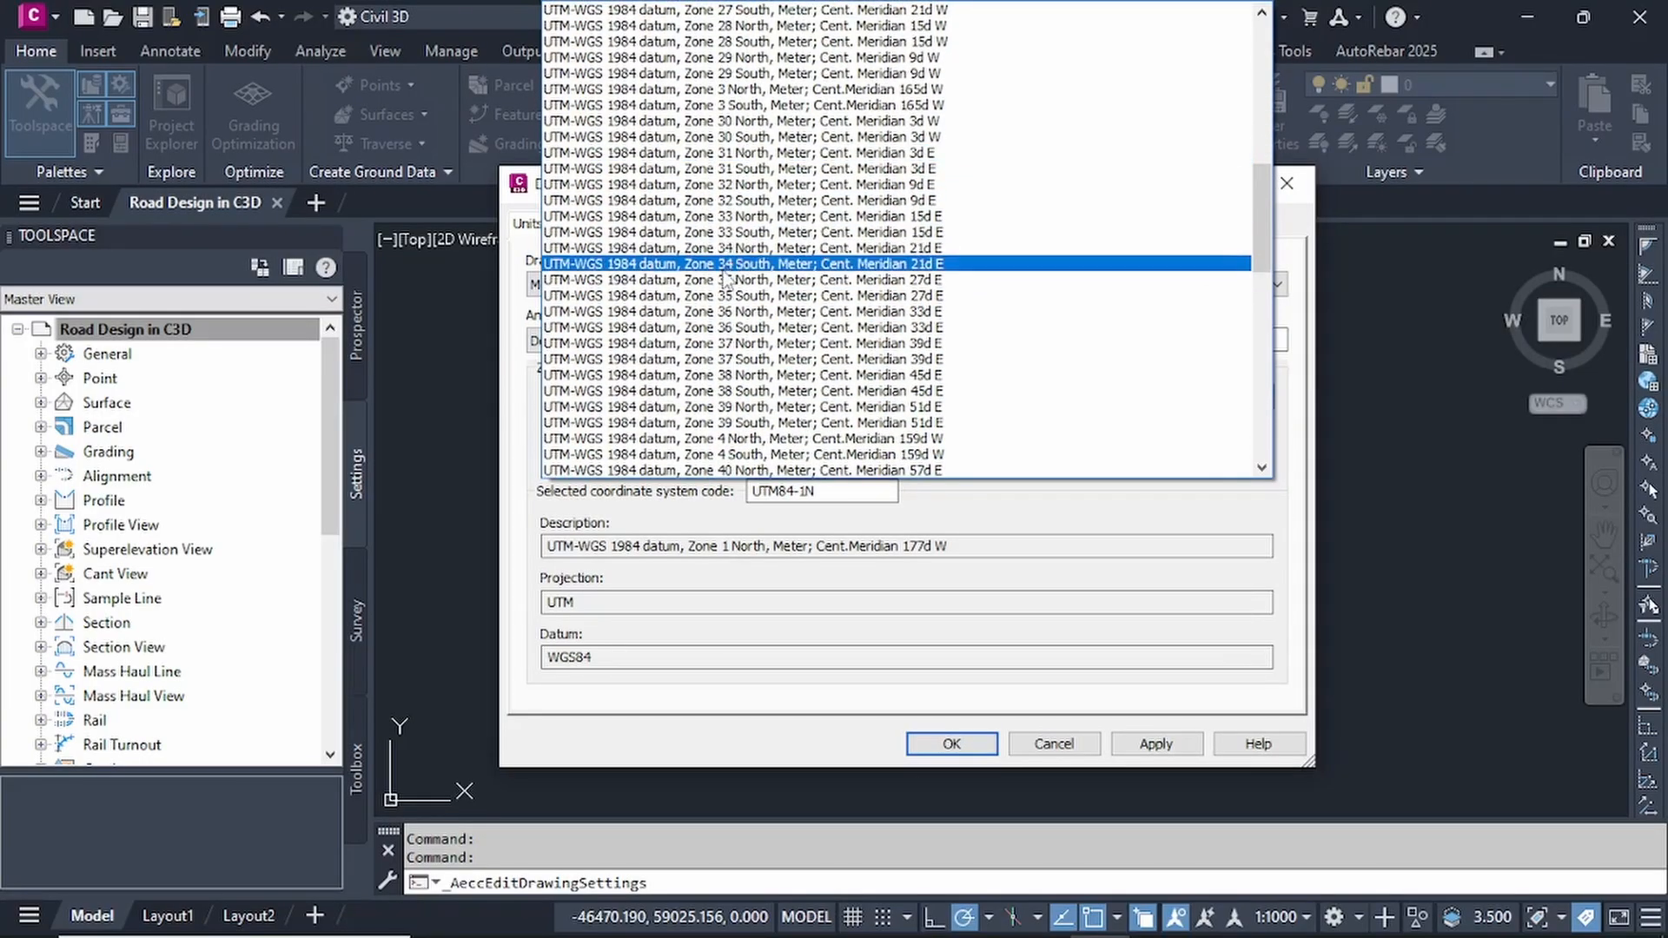
left_click(748, 318)
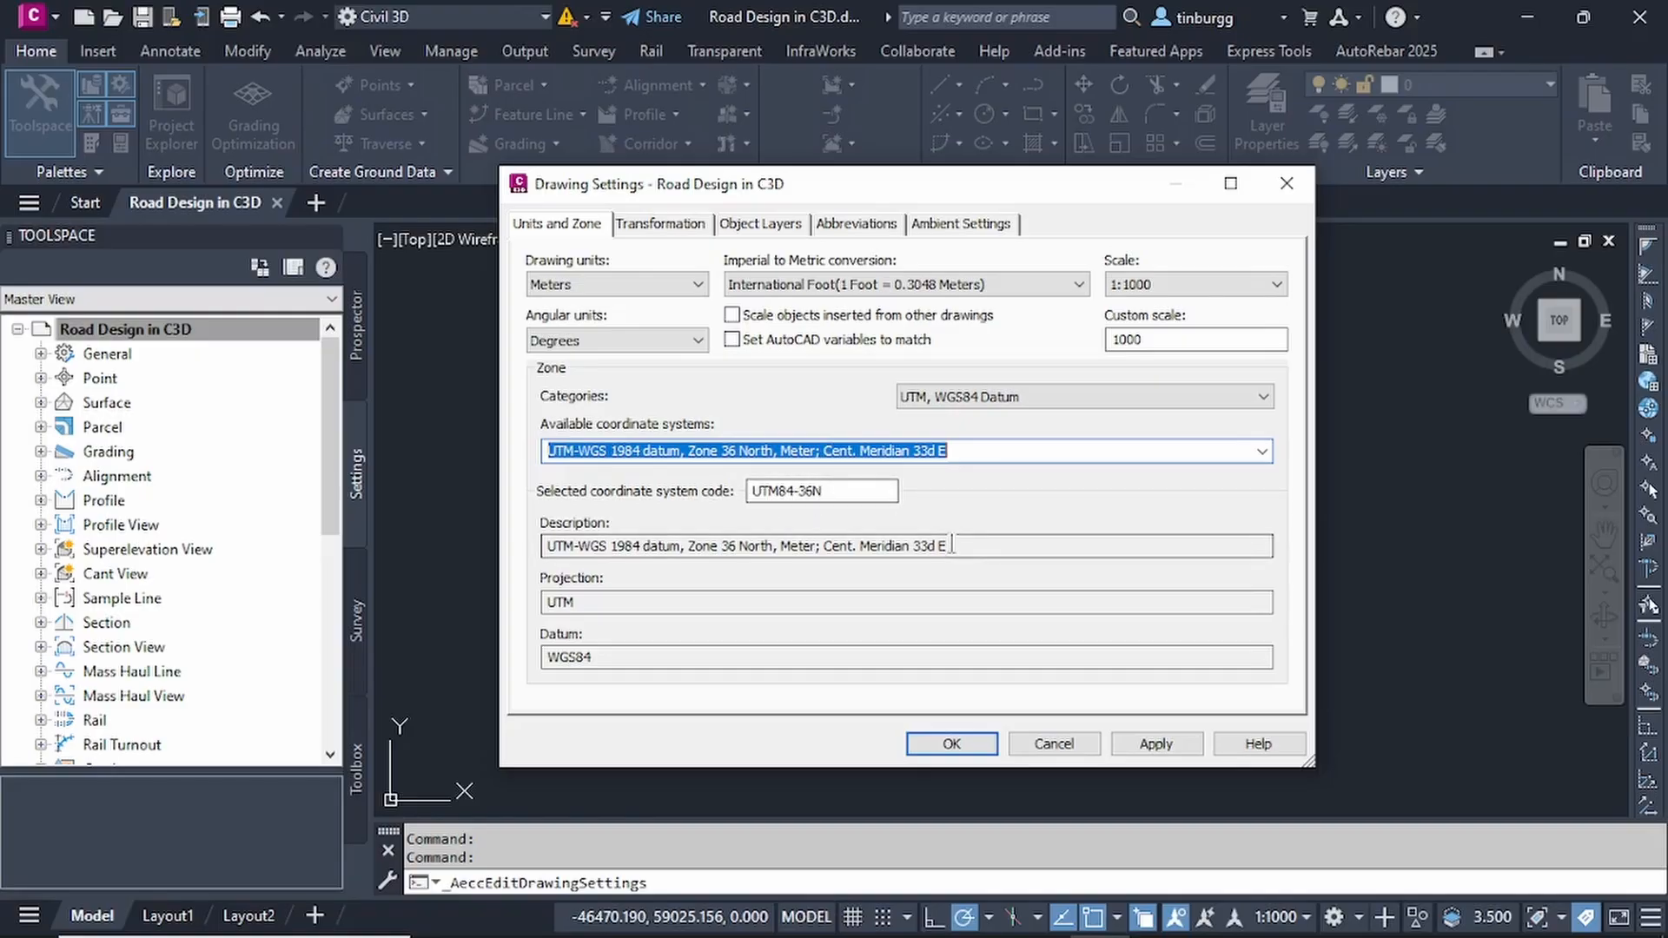
left_click(1162, 745)
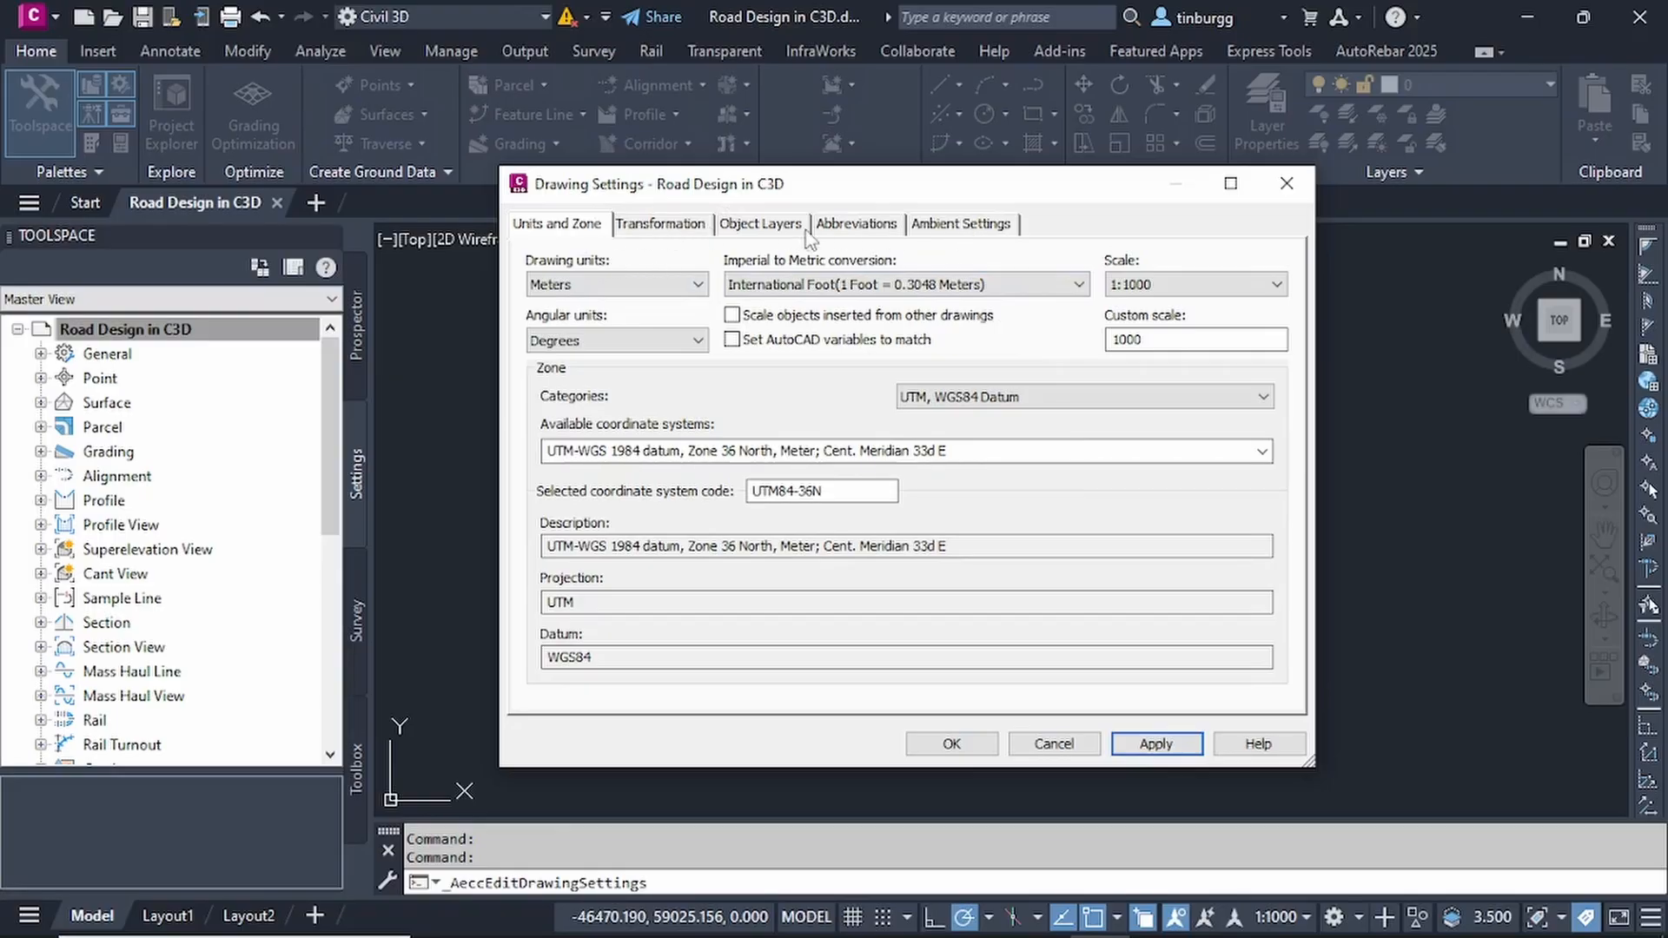
left_click(951, 744)
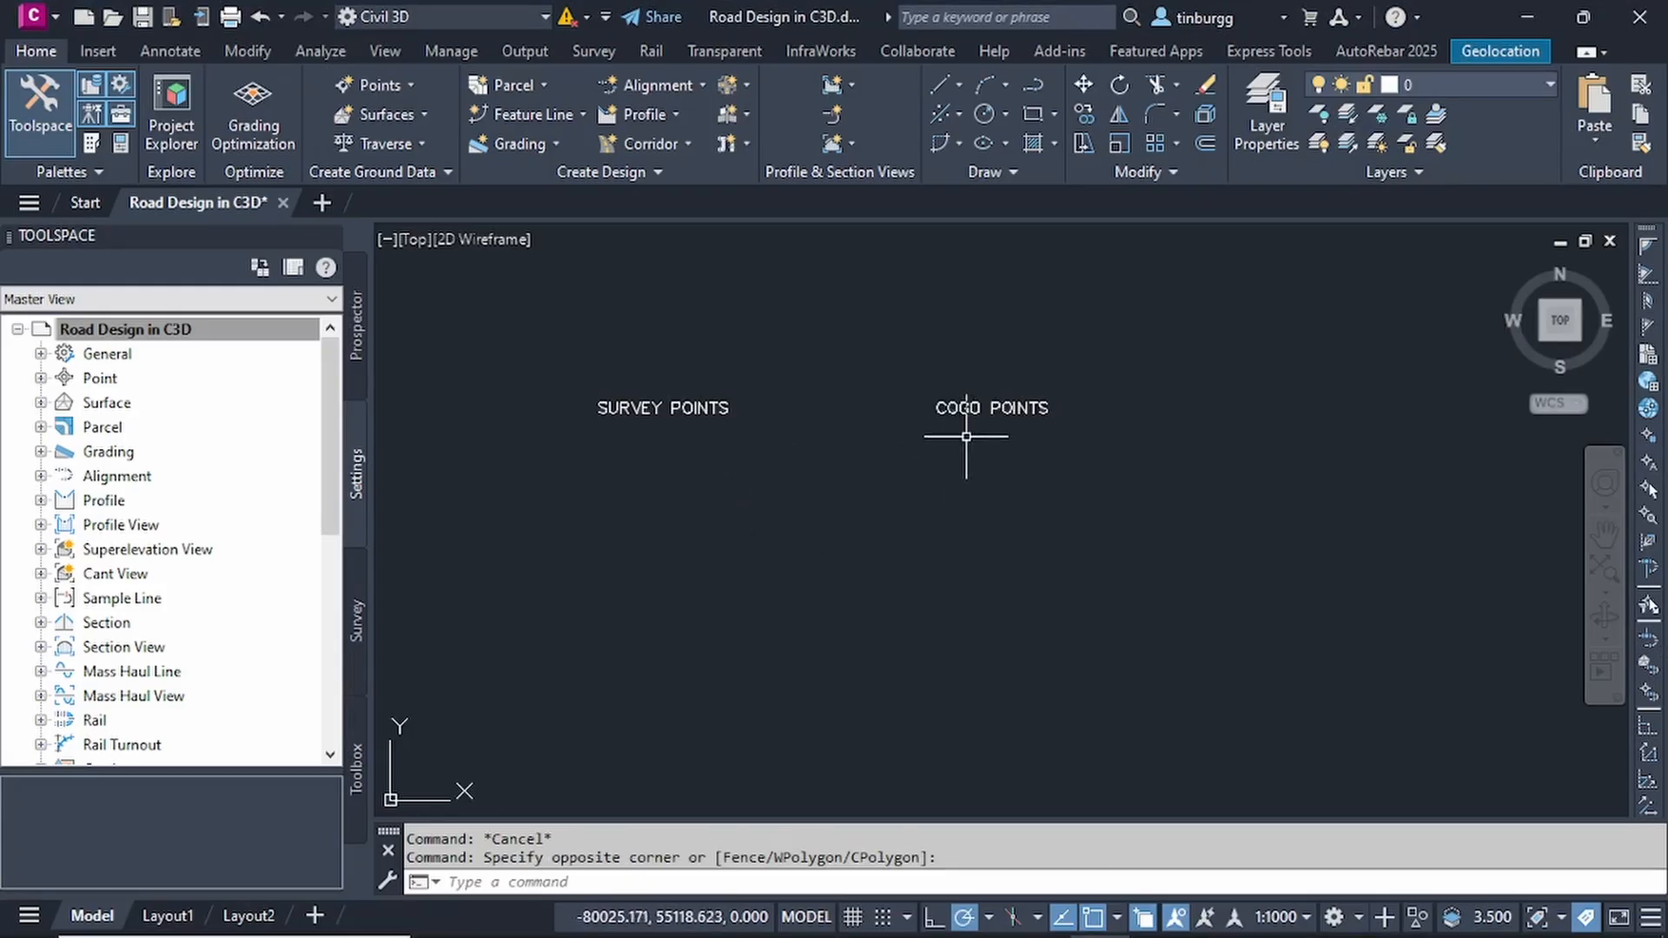
- Delete the SURVEY POINTS and COGO POINTS text labels from the drawing
scroll(935, 435, "up", 2)
scroll(937, 436, "down", 2)
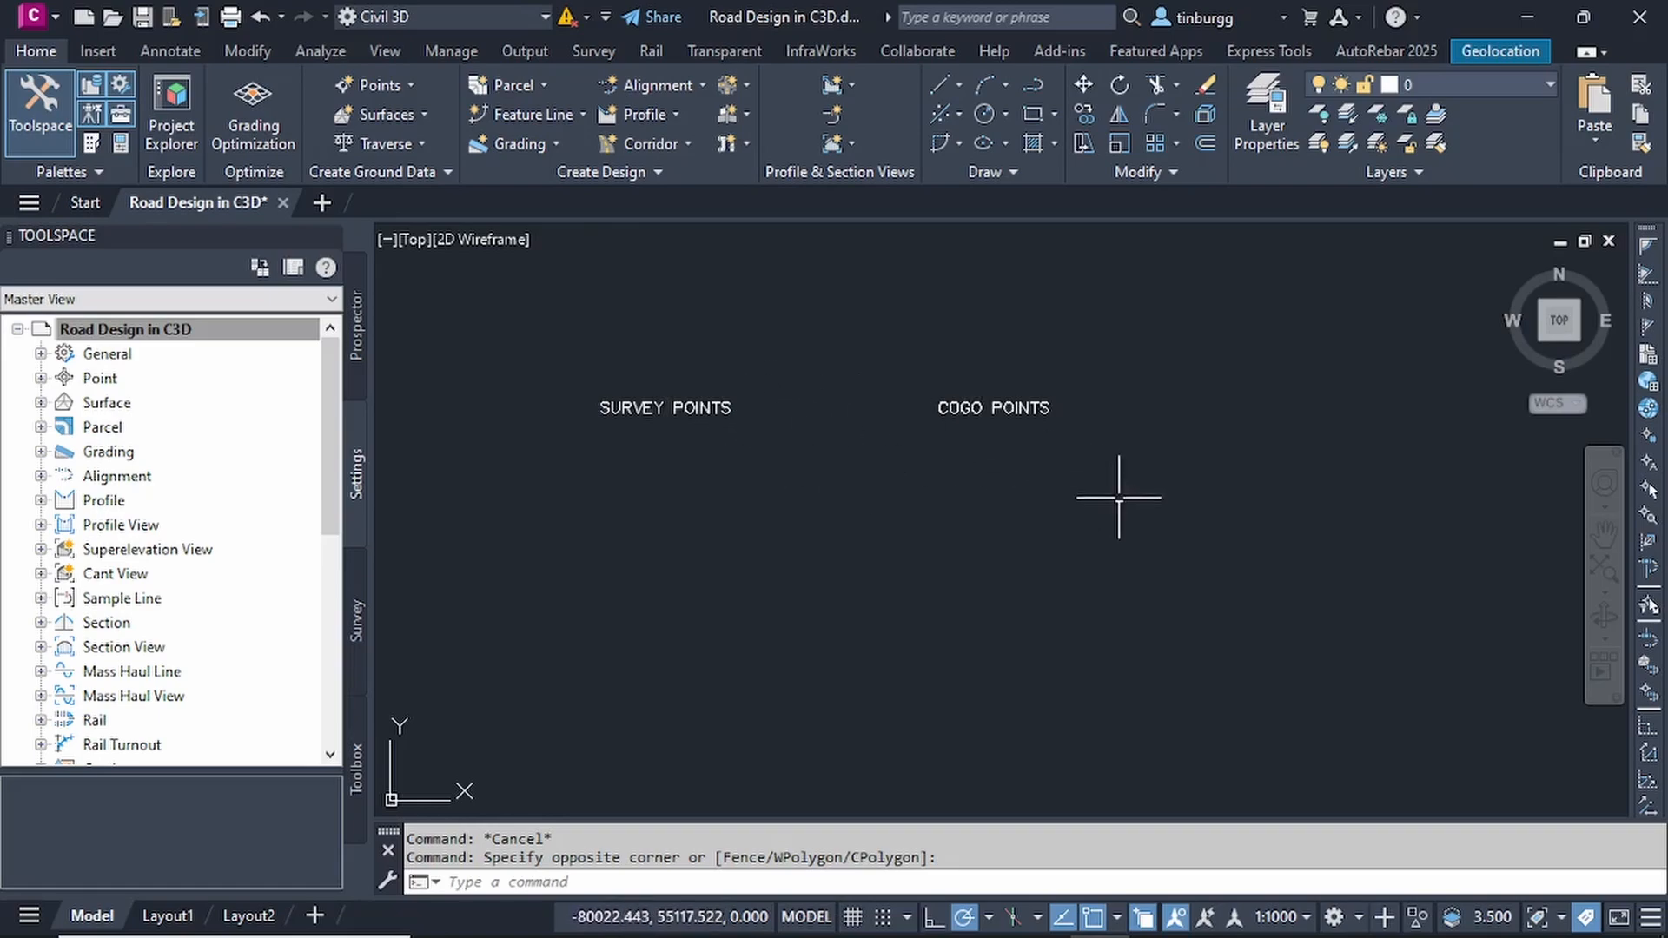
left_click(1149, 519)
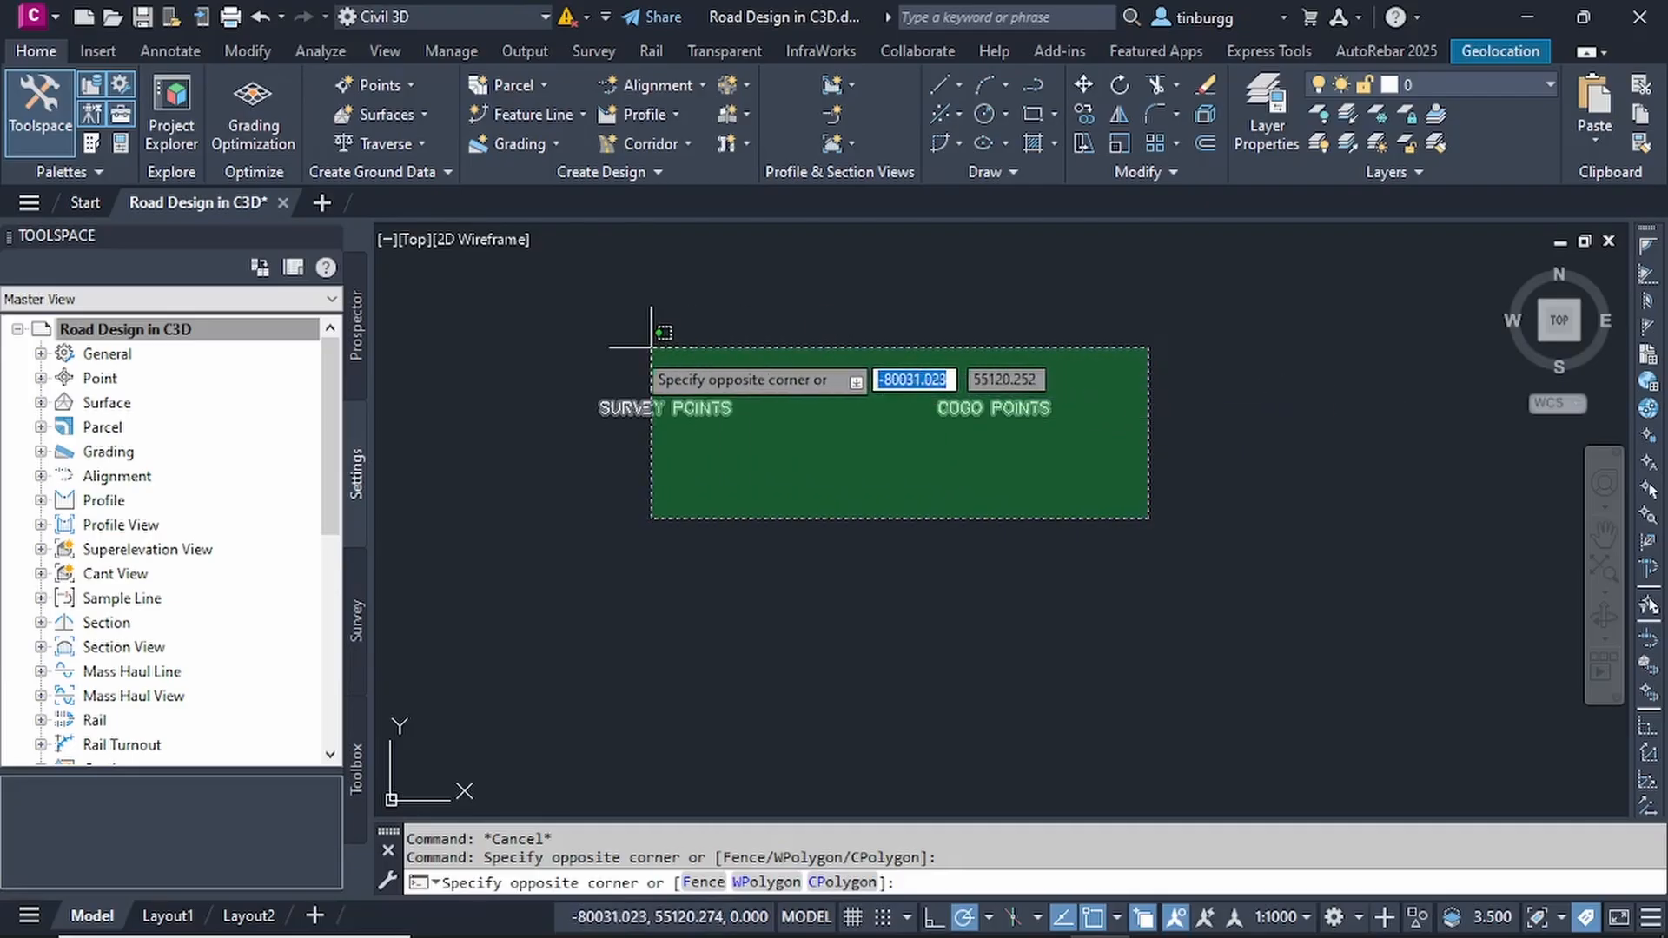
left_click(534, 335)
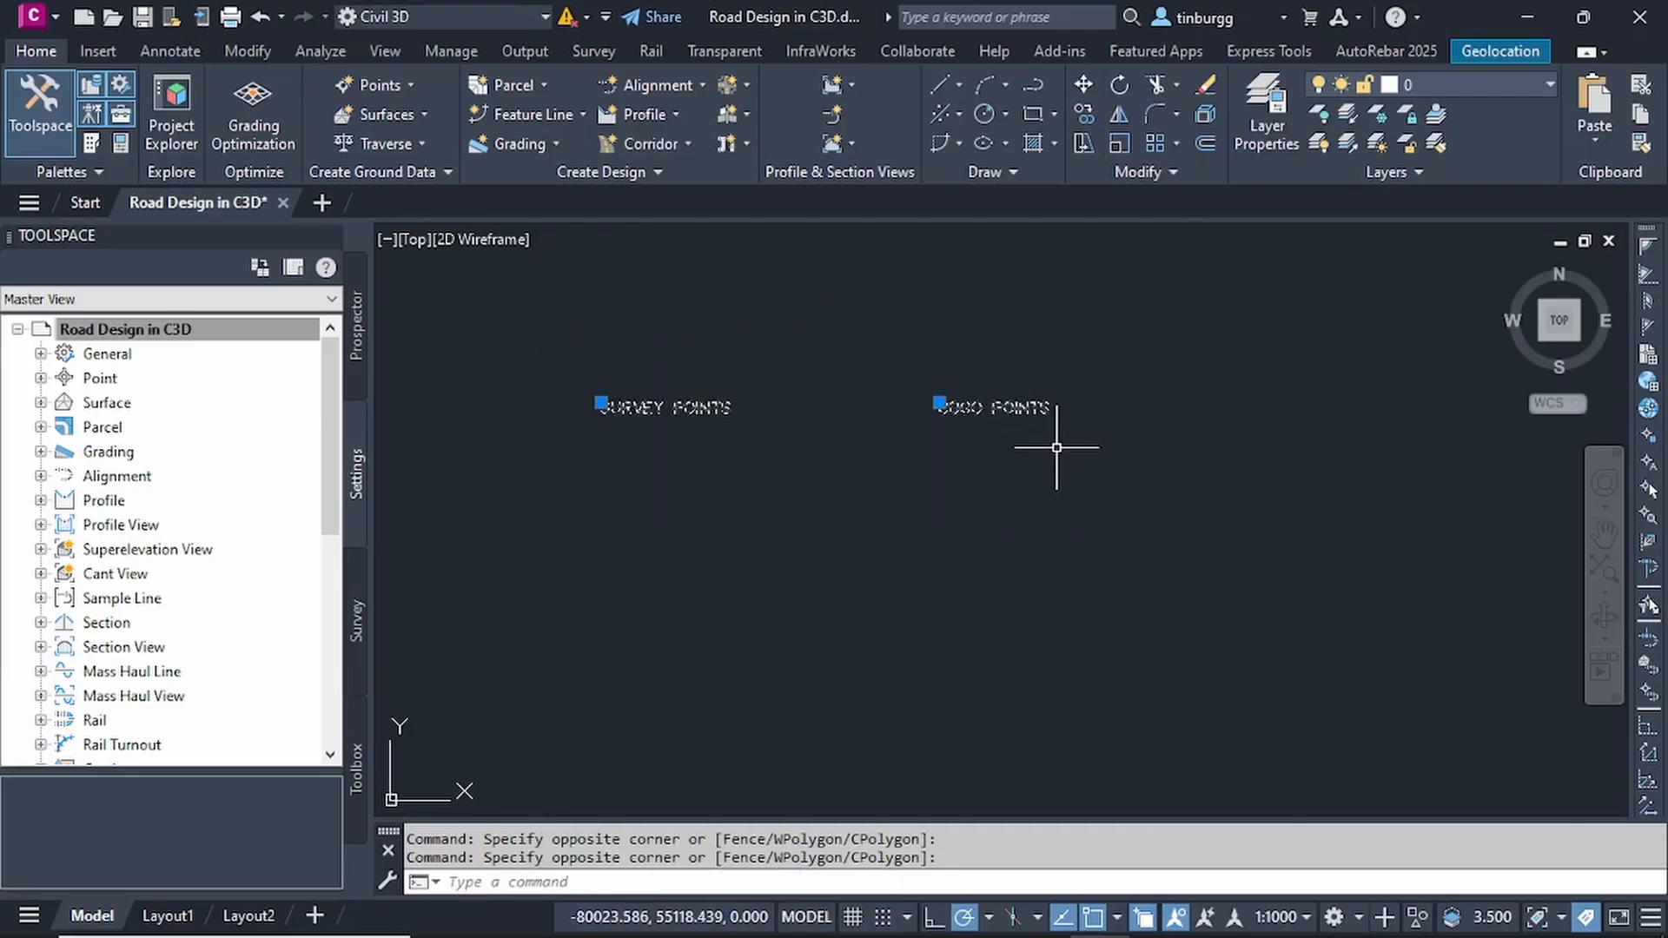
key("Delete")
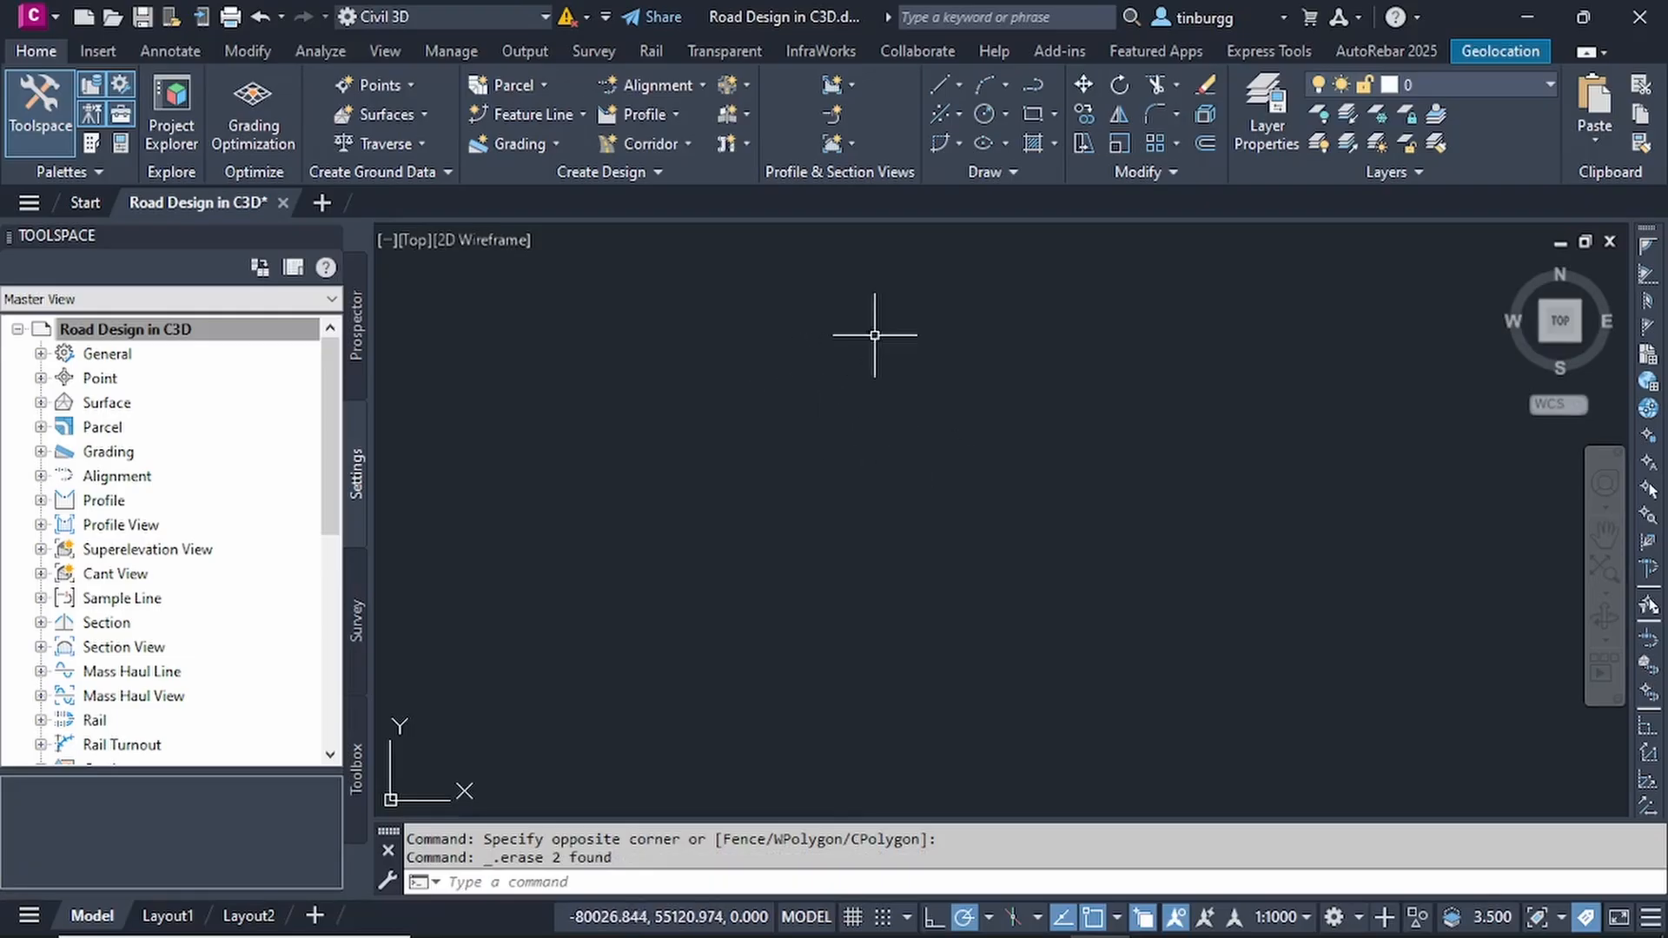
left_click(352, 337)
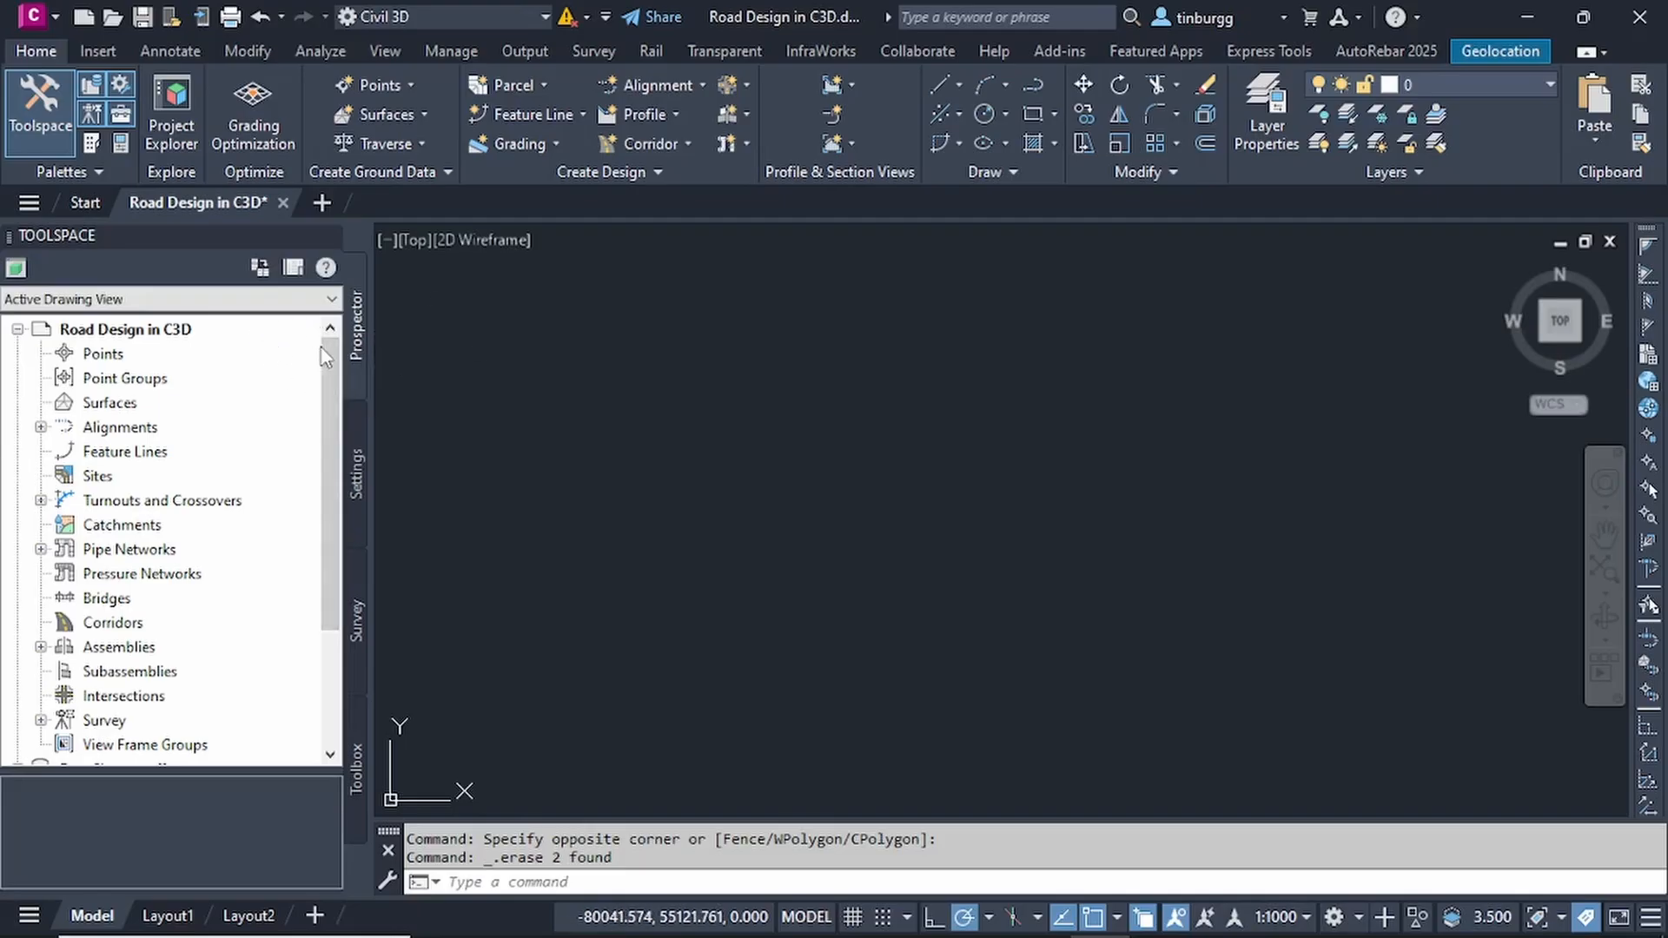
left_click(113, 355)
right_click(133, 357)
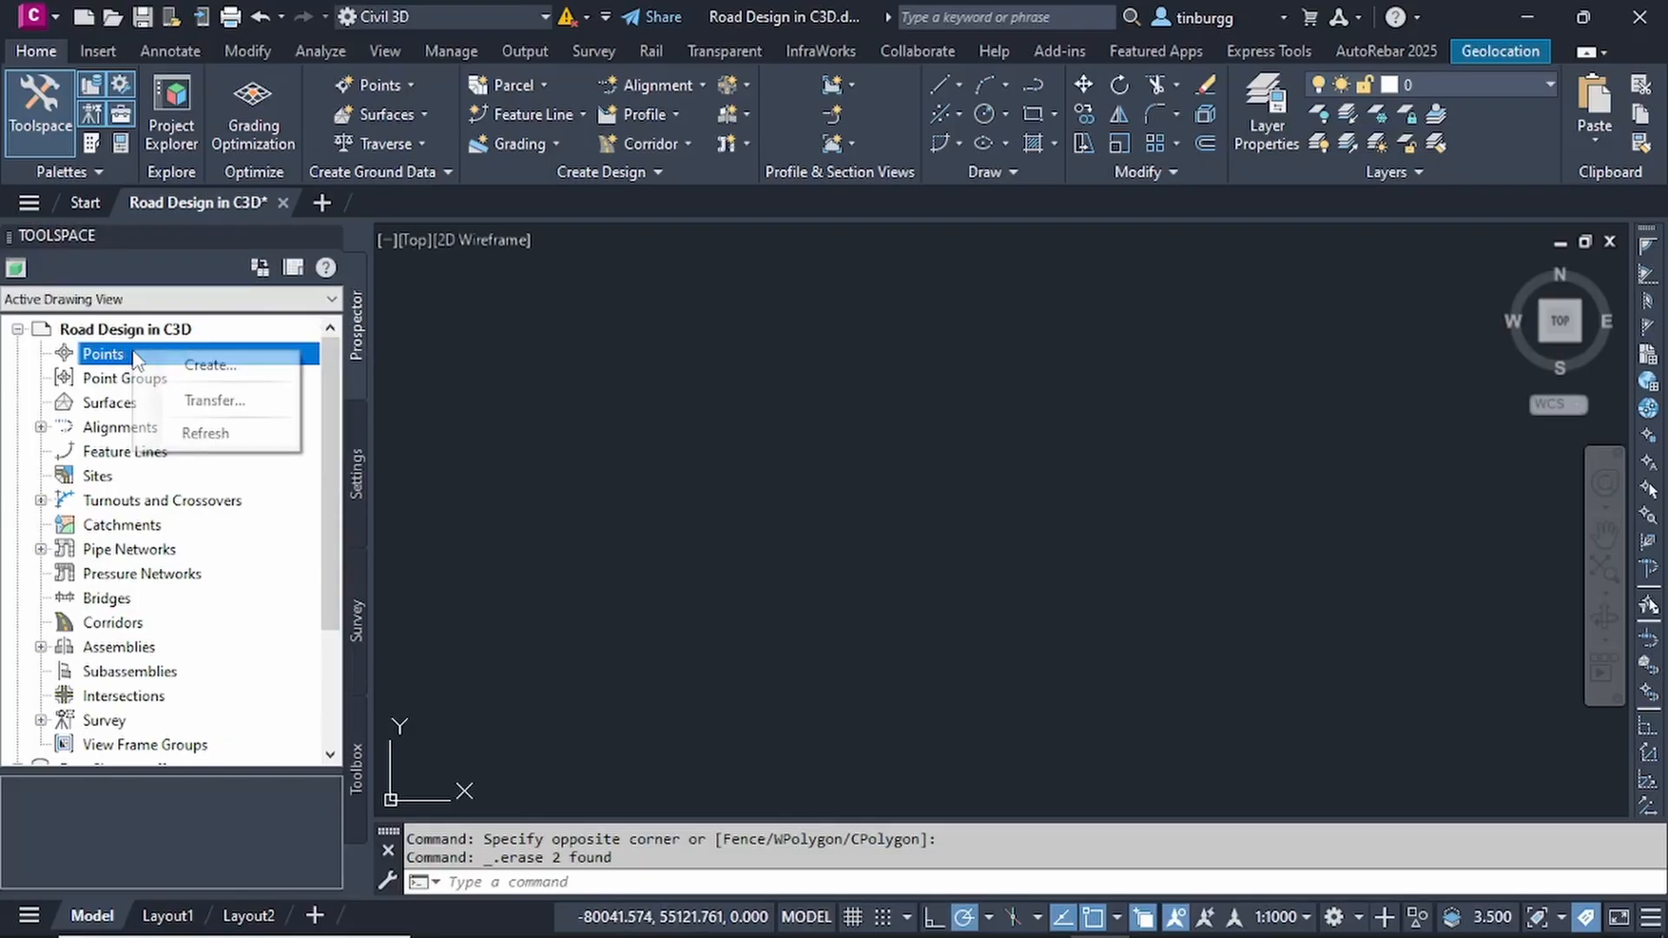
left_click(213, 366)
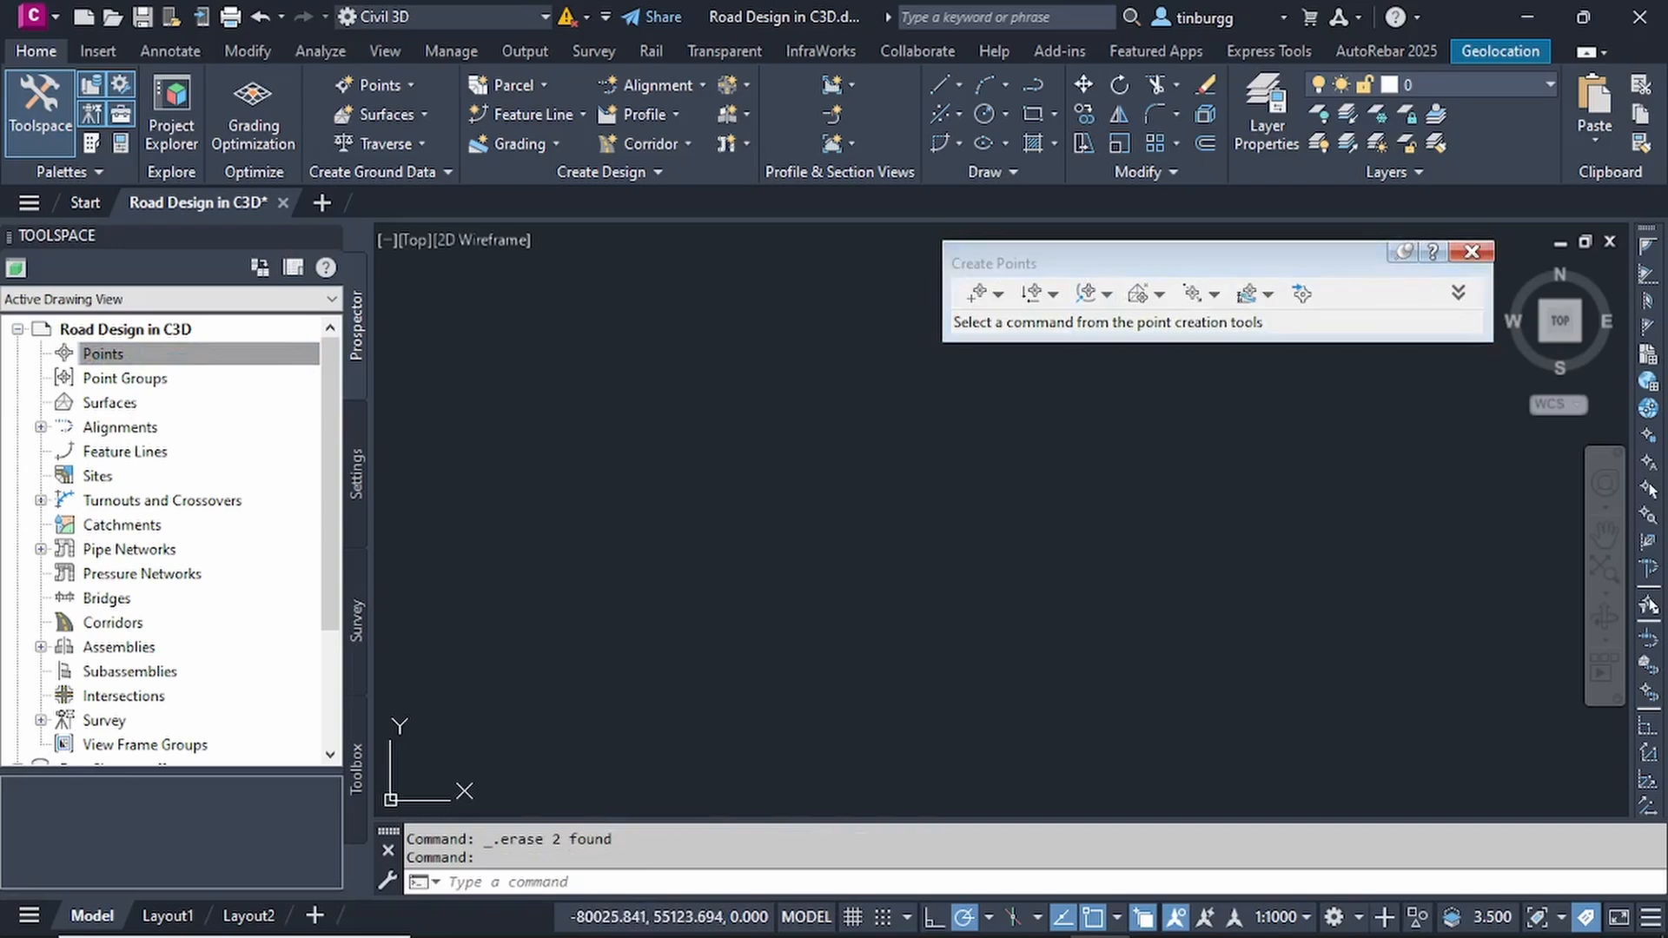
left_click(1481, 252)
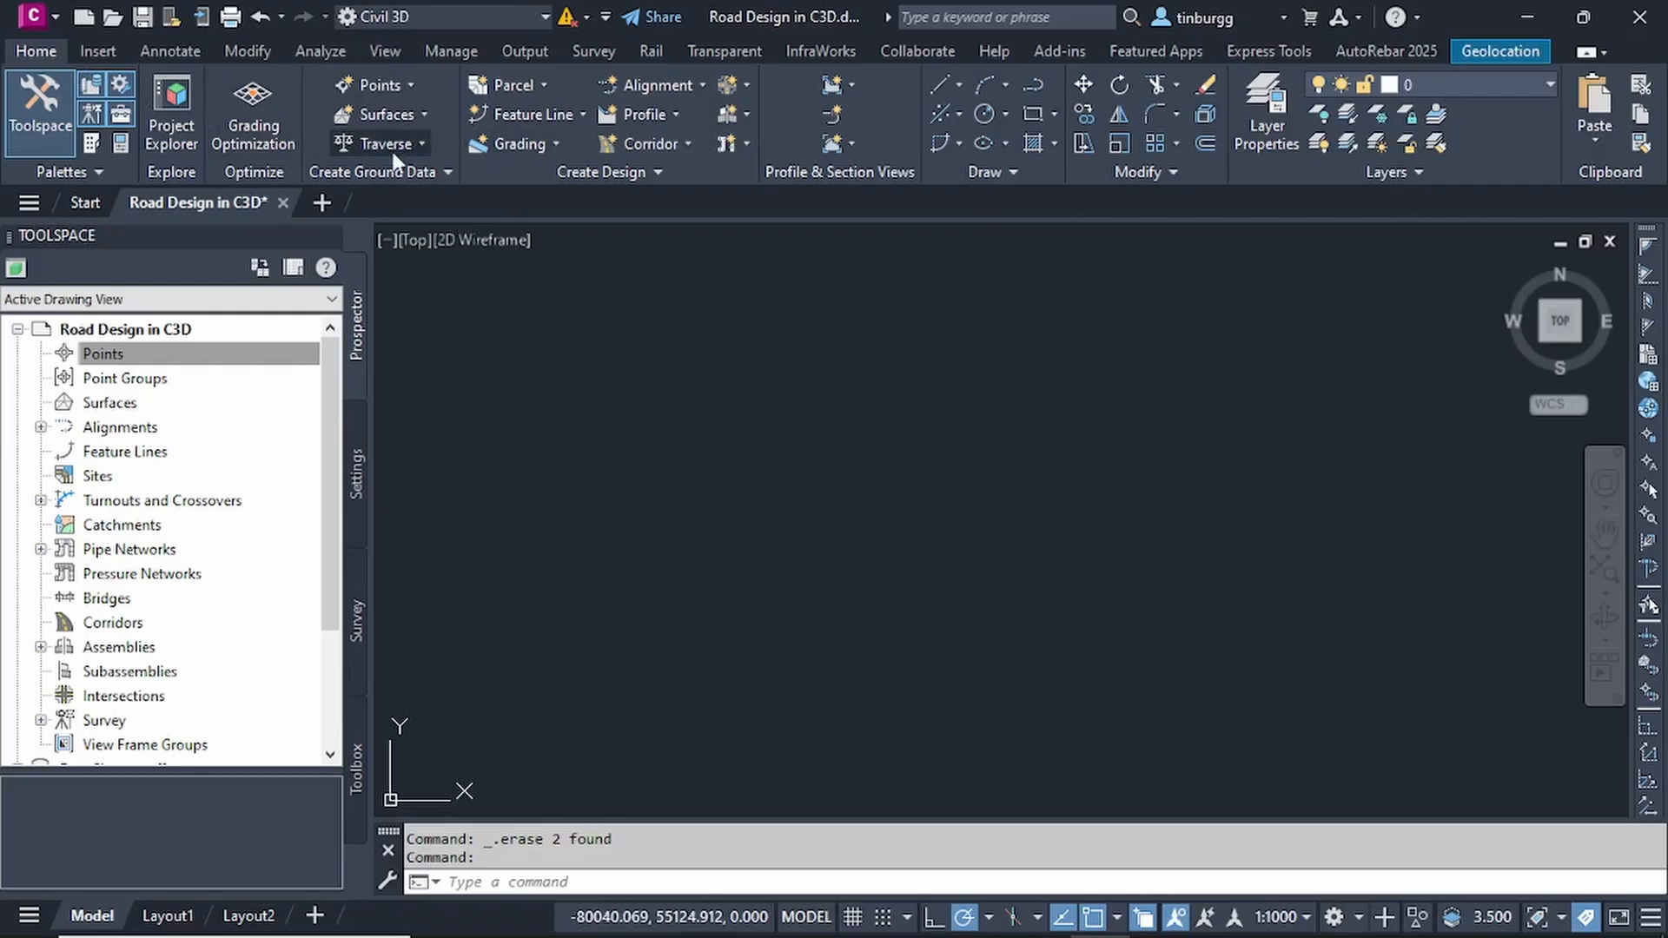
- Open the Point Creation Tools and look through the miscellaneous point creation commands
left_click(410, 84)
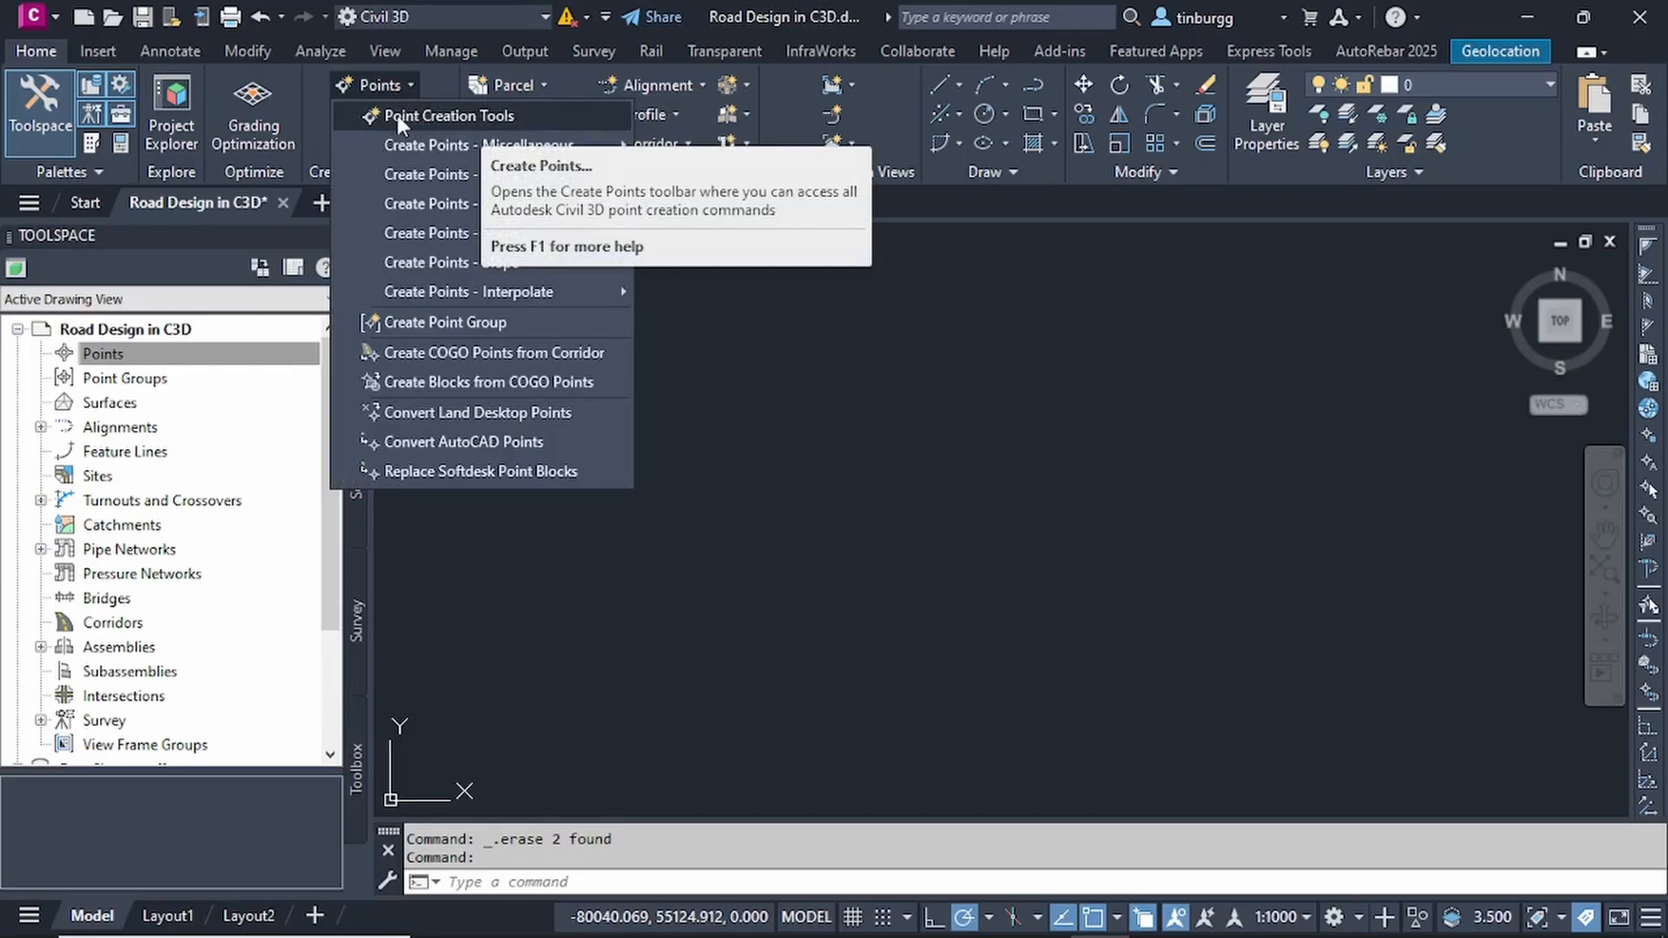
left_click(482, 116)
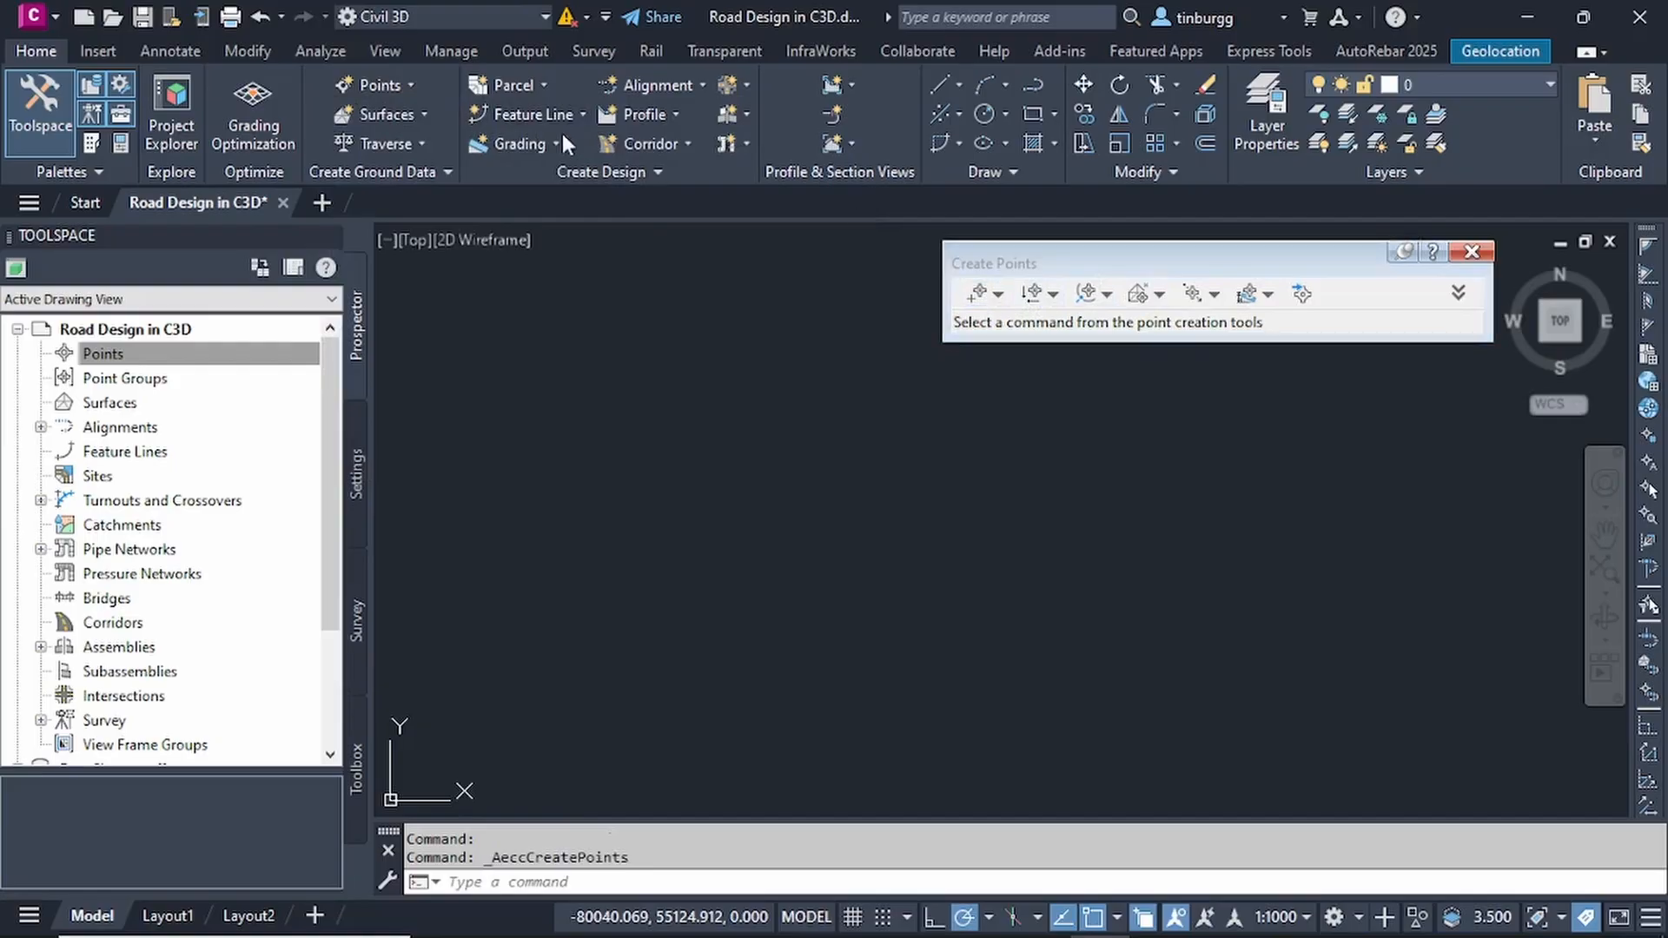
left_click(410, 84)
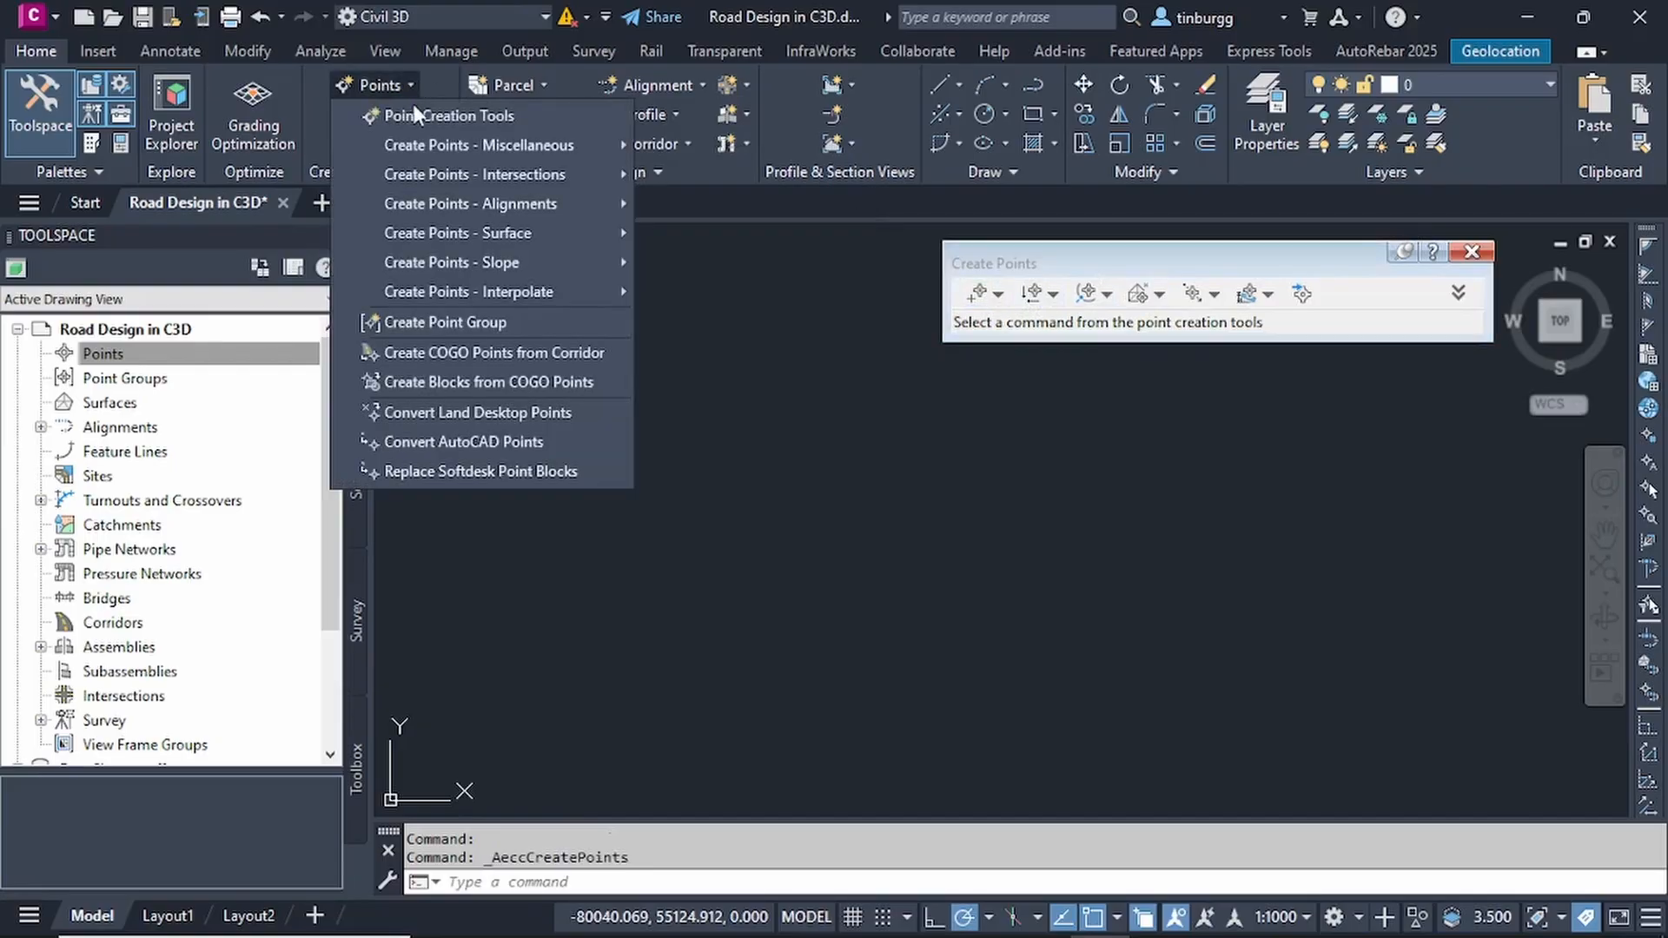
mouse_move(483, 149)
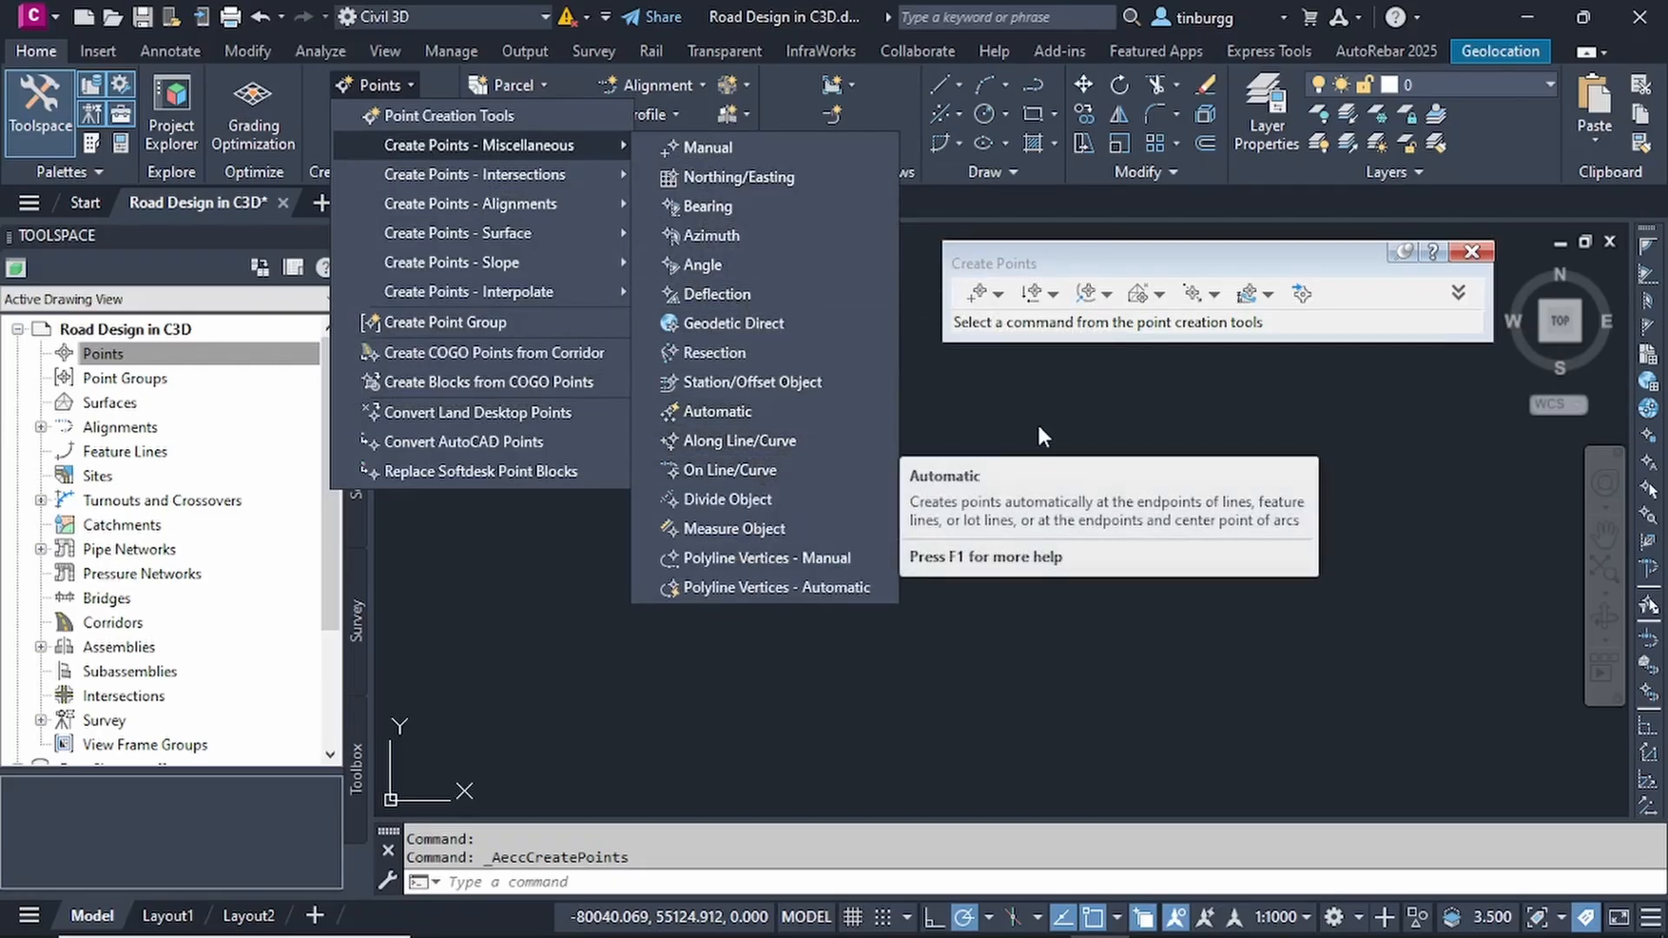
left_click(1023, 388)
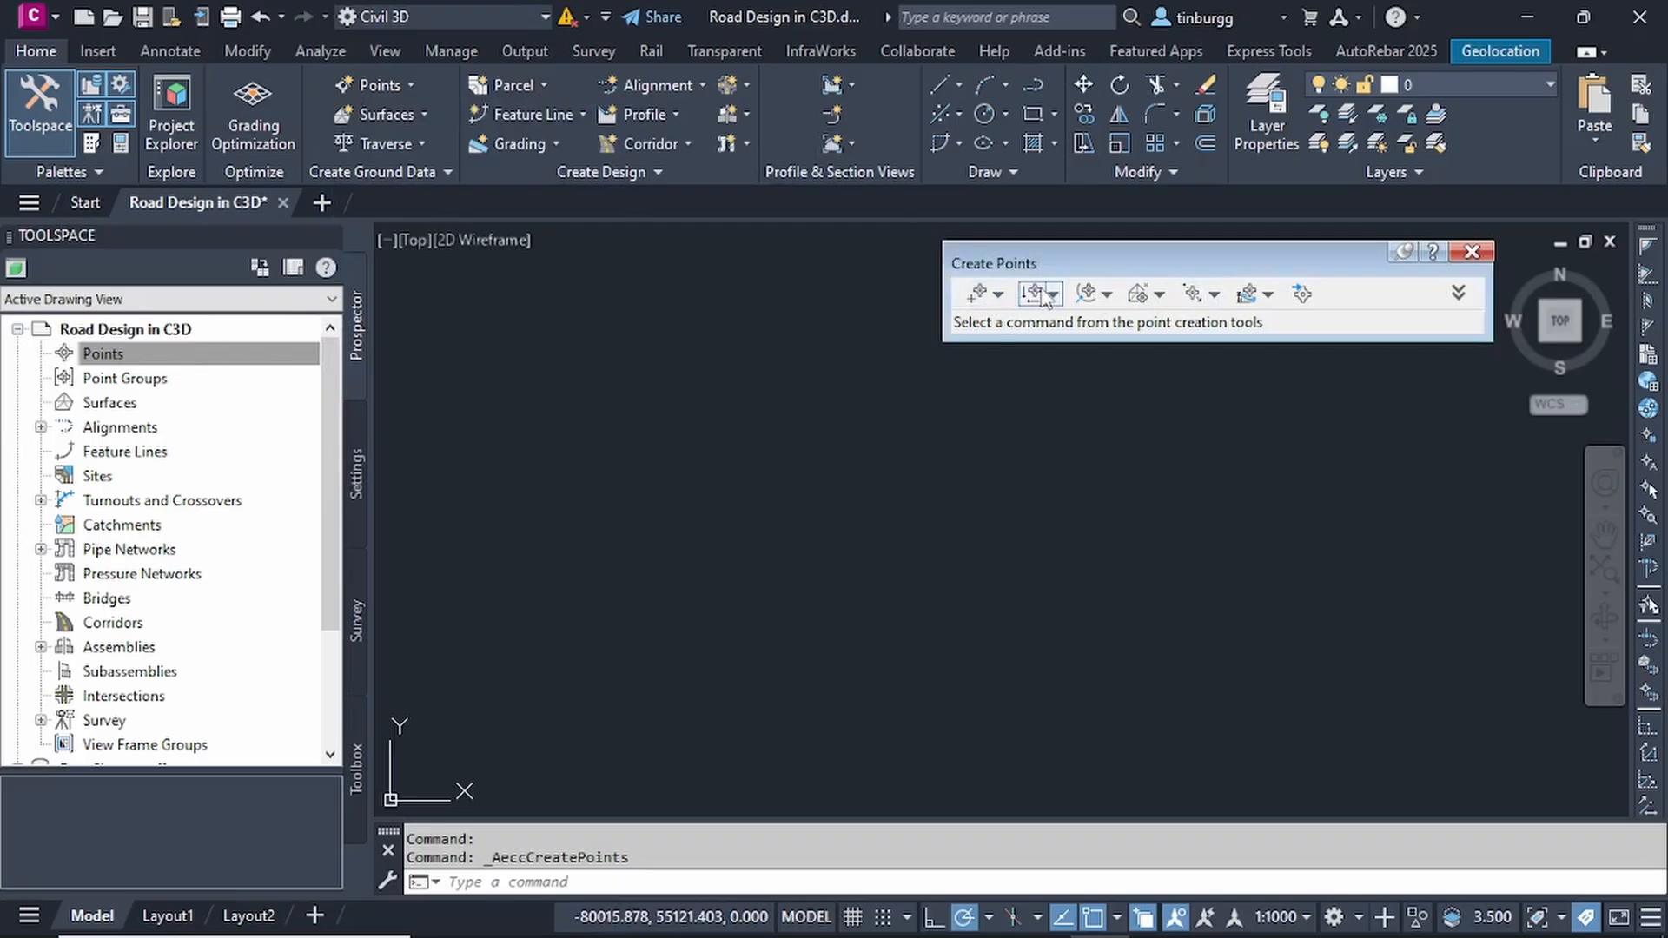
- Start a point import and browse to the Road Design Project 1 folder for the source file
left_click(1301, 295)
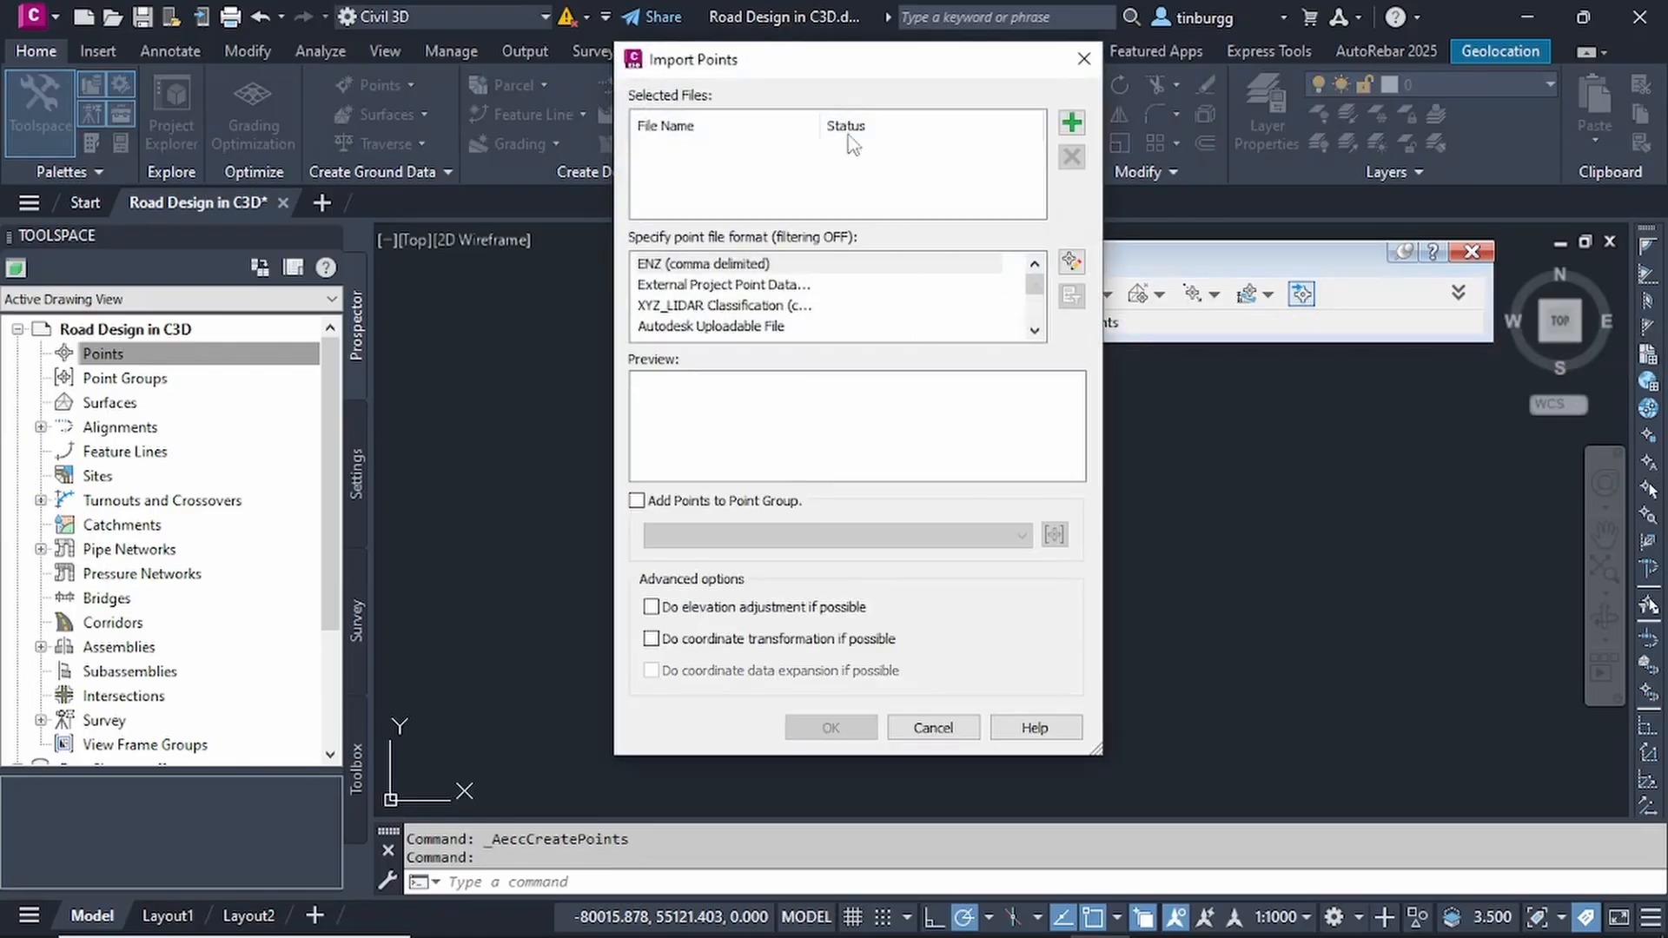
left_click_drag(823, 69, 820, 106)
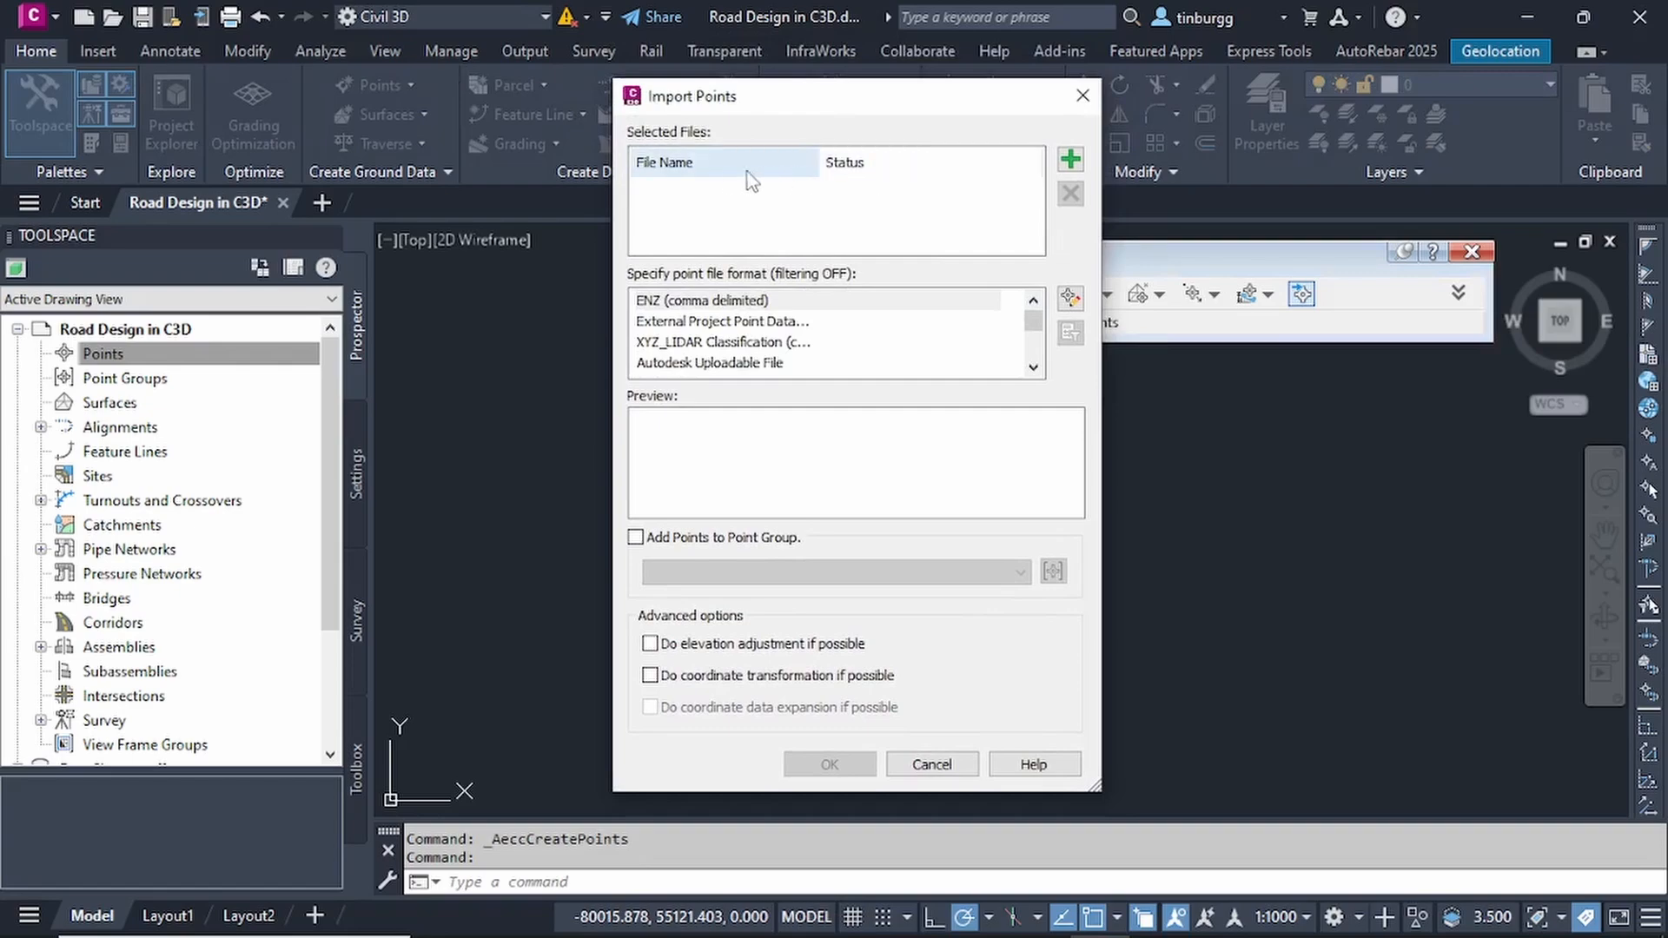
left_click(1072, 160)
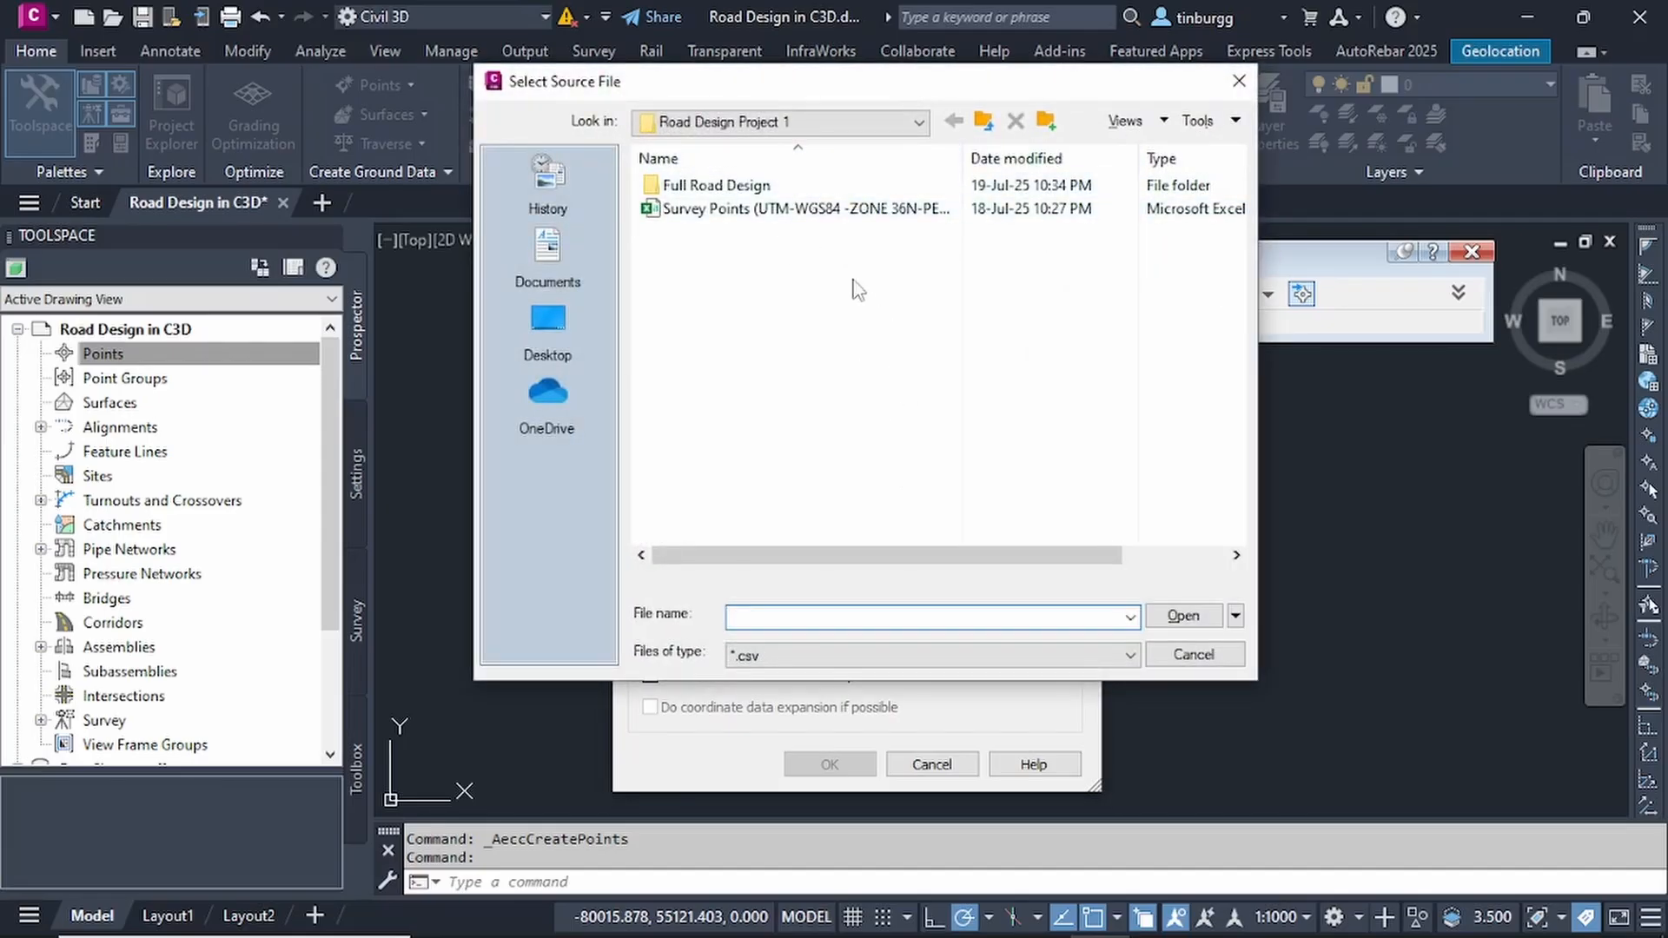
left_click(917, 121)
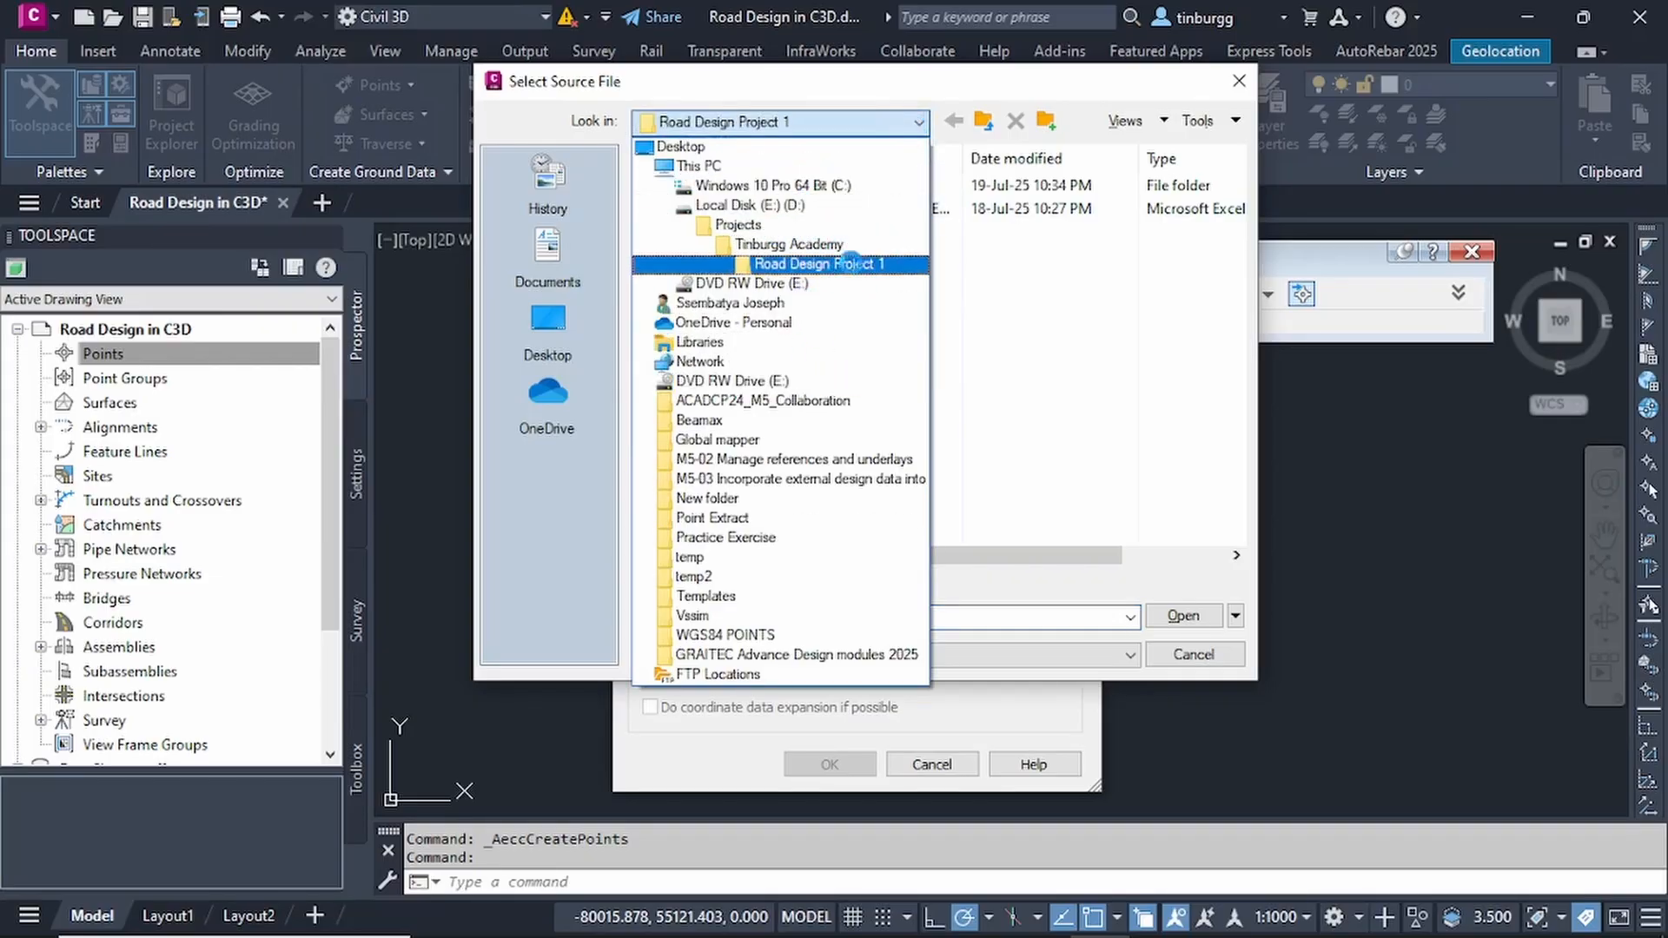
left_click(834, 263)
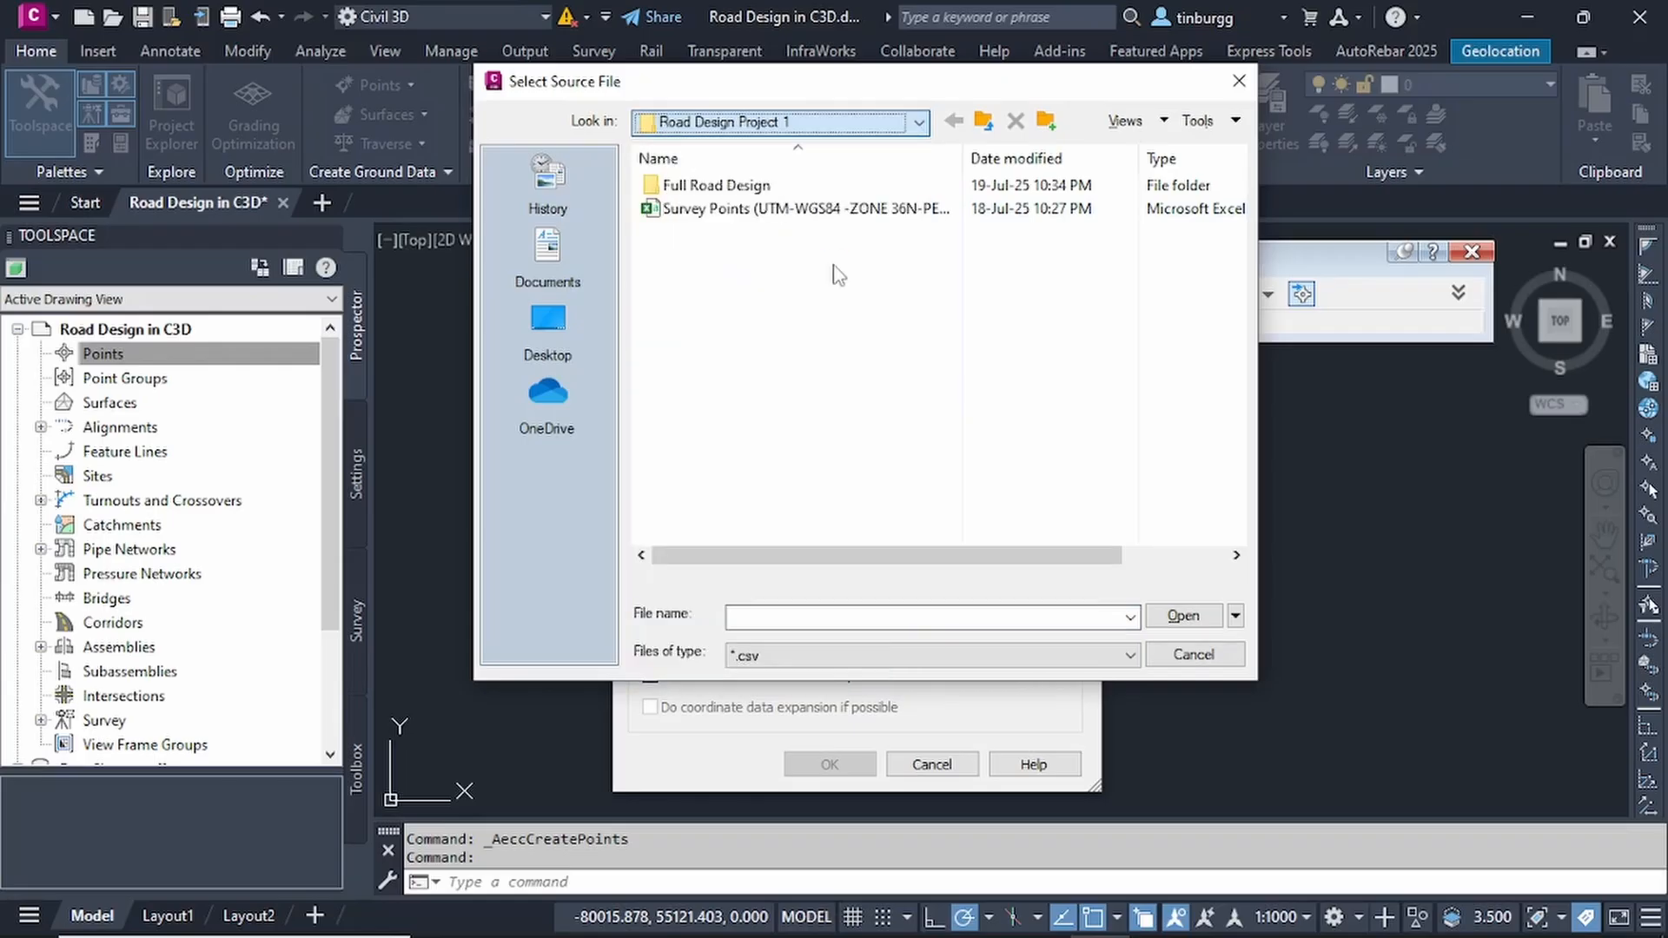
- Try the Text/Template/Extract File (*.txt) file type filter for the source file and return it to *.csv
left_click(752, 217)
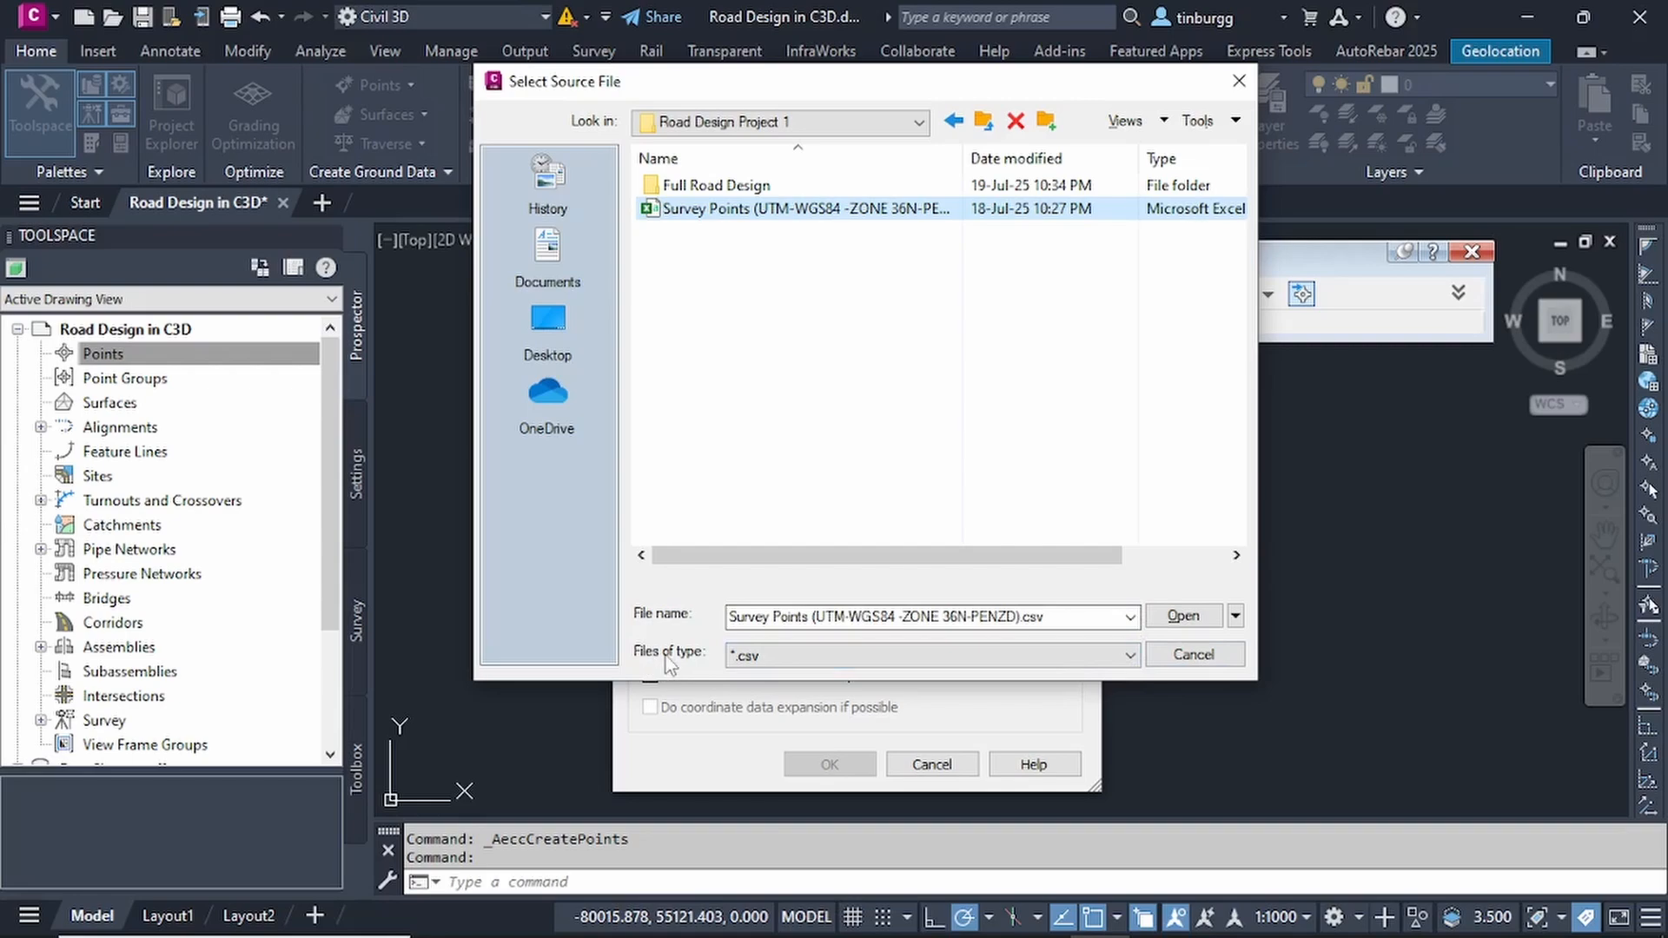
left_click(1131, 656)
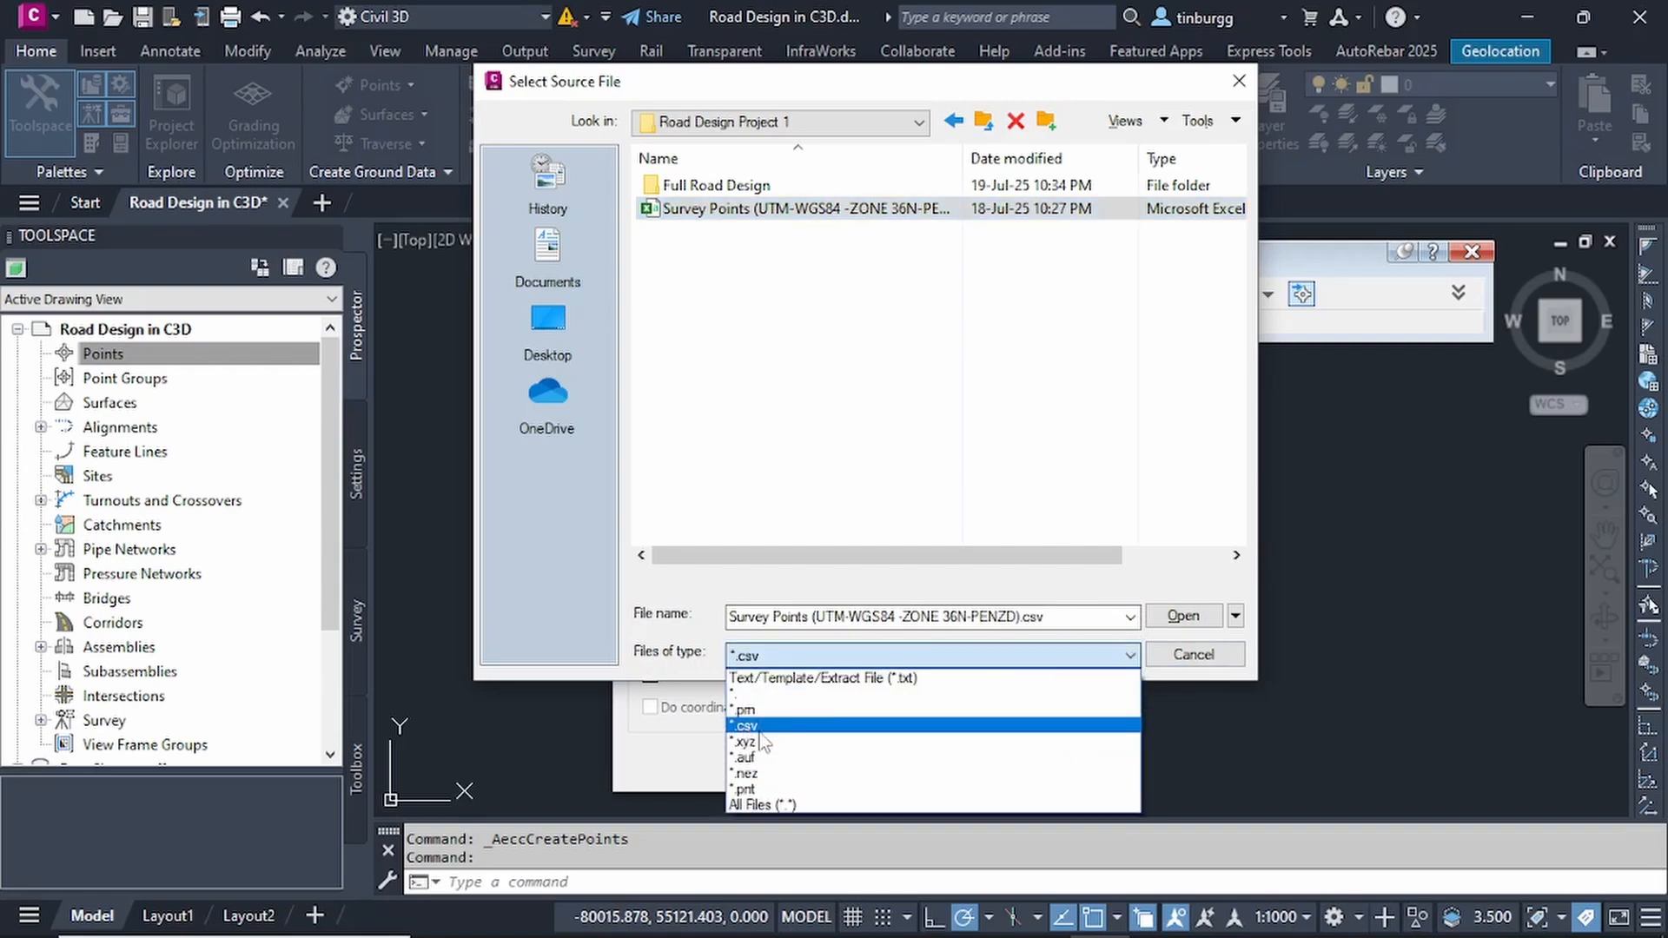
left_click(769, 679)
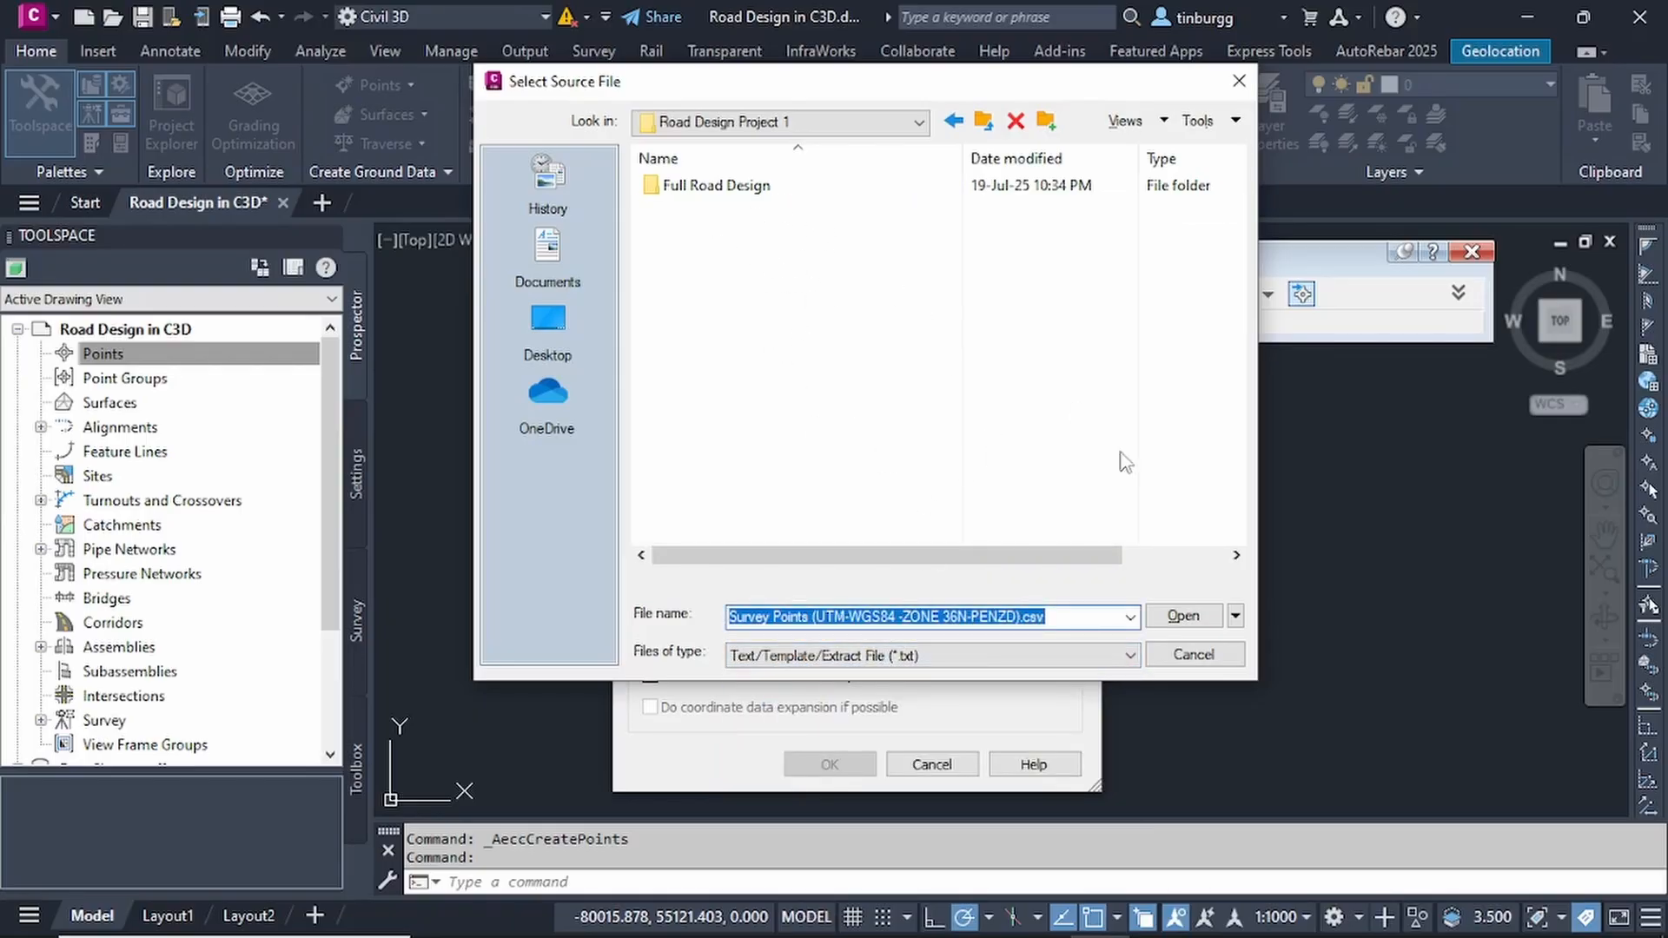
left_click(1128, 655)
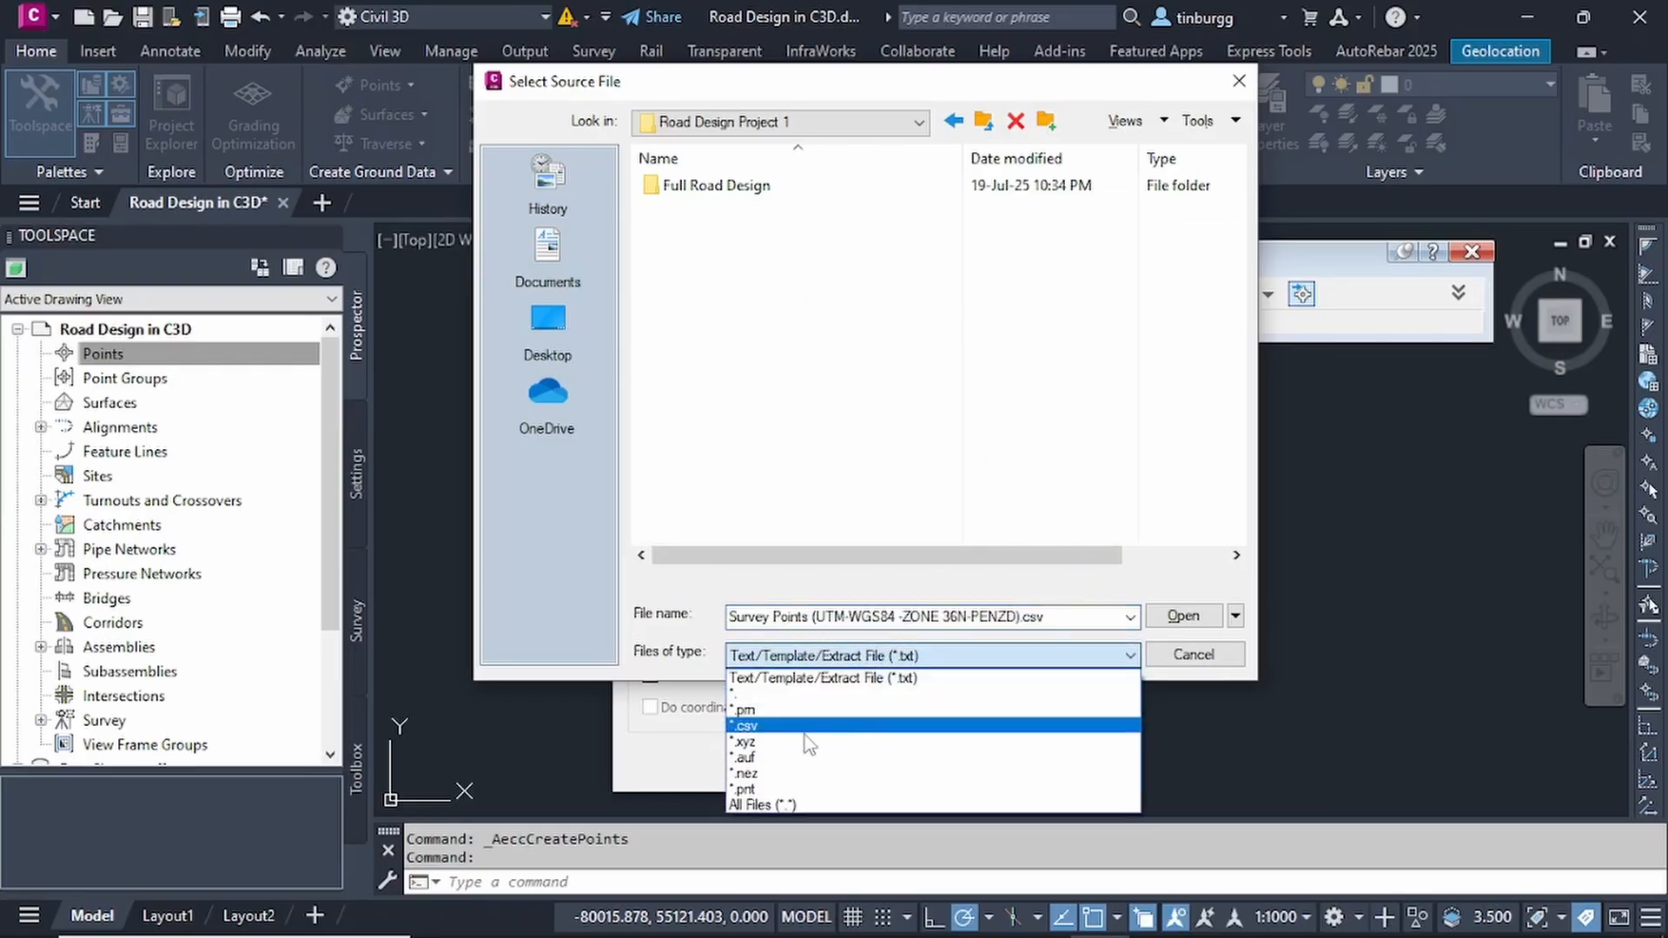
left_click(747, 730)
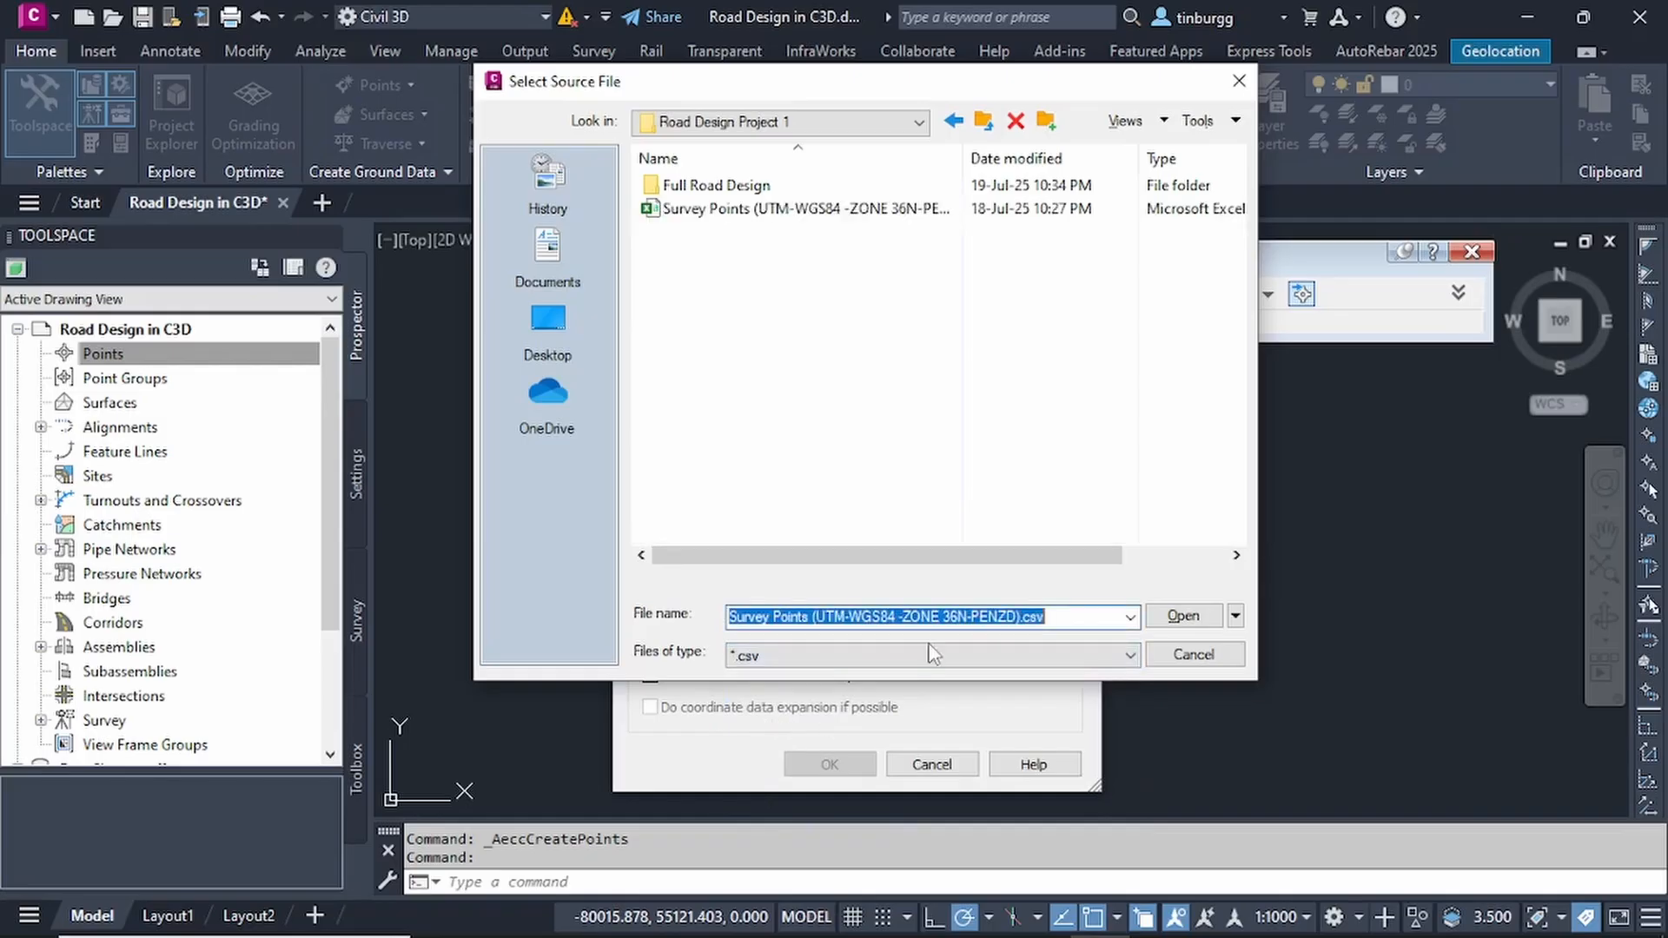
- Add Survey Points (UTM-WGS84 -ZONE 36N-PENZD).csv as the source file of the point import
left_click(706, 210)
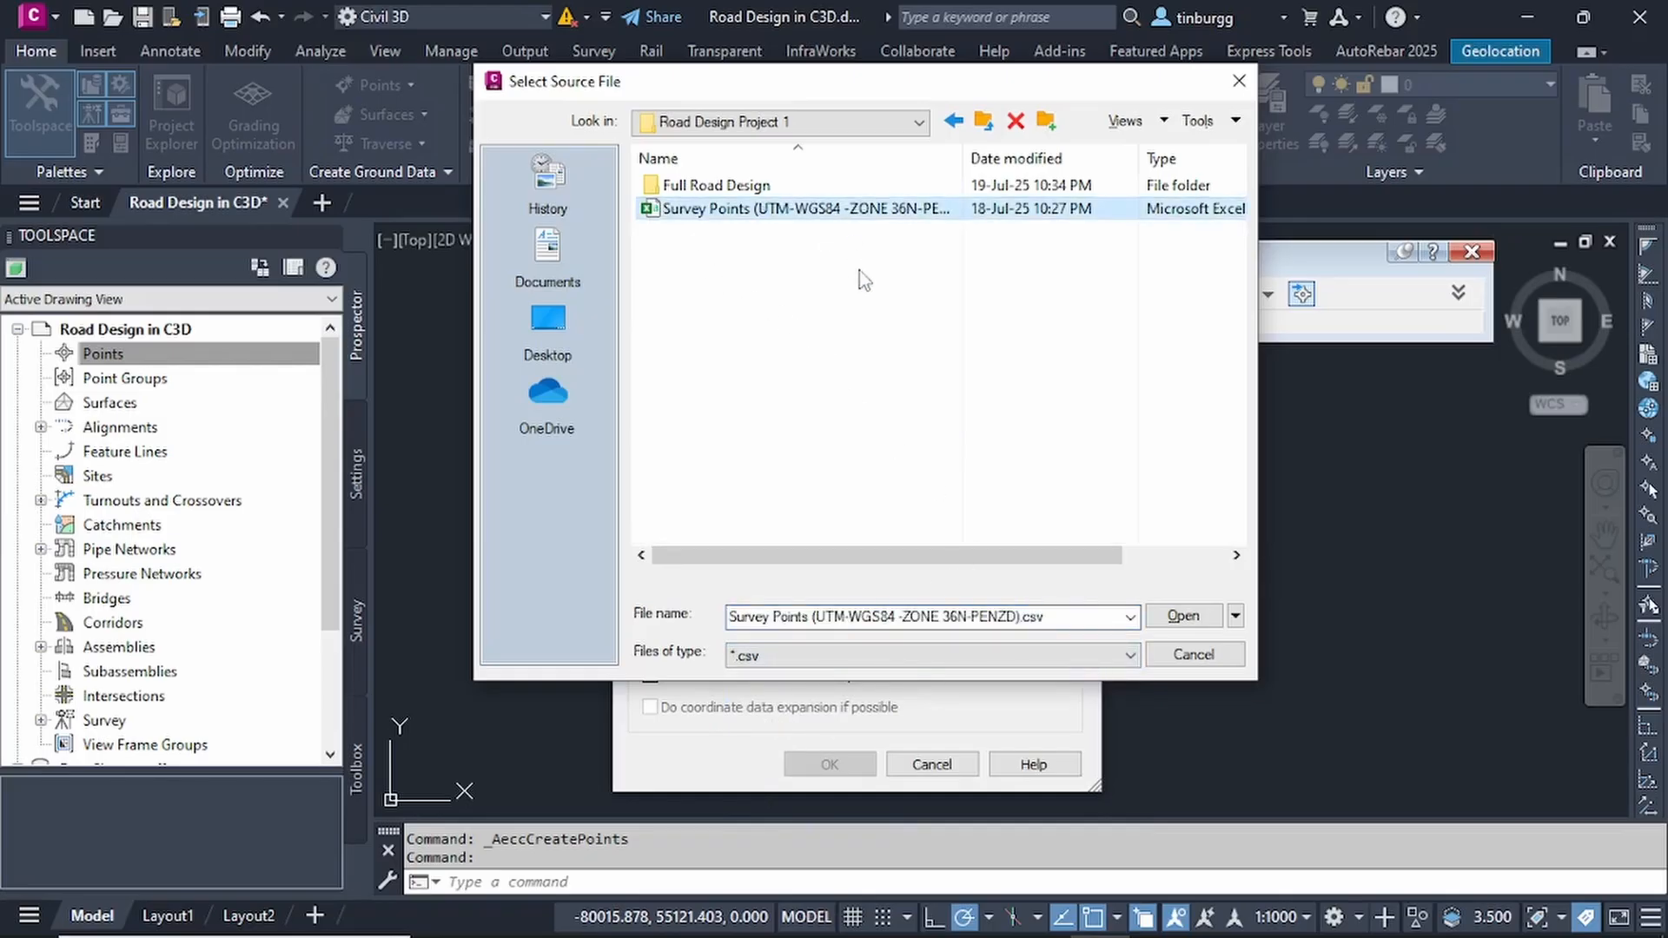
left_click(1183, 616)
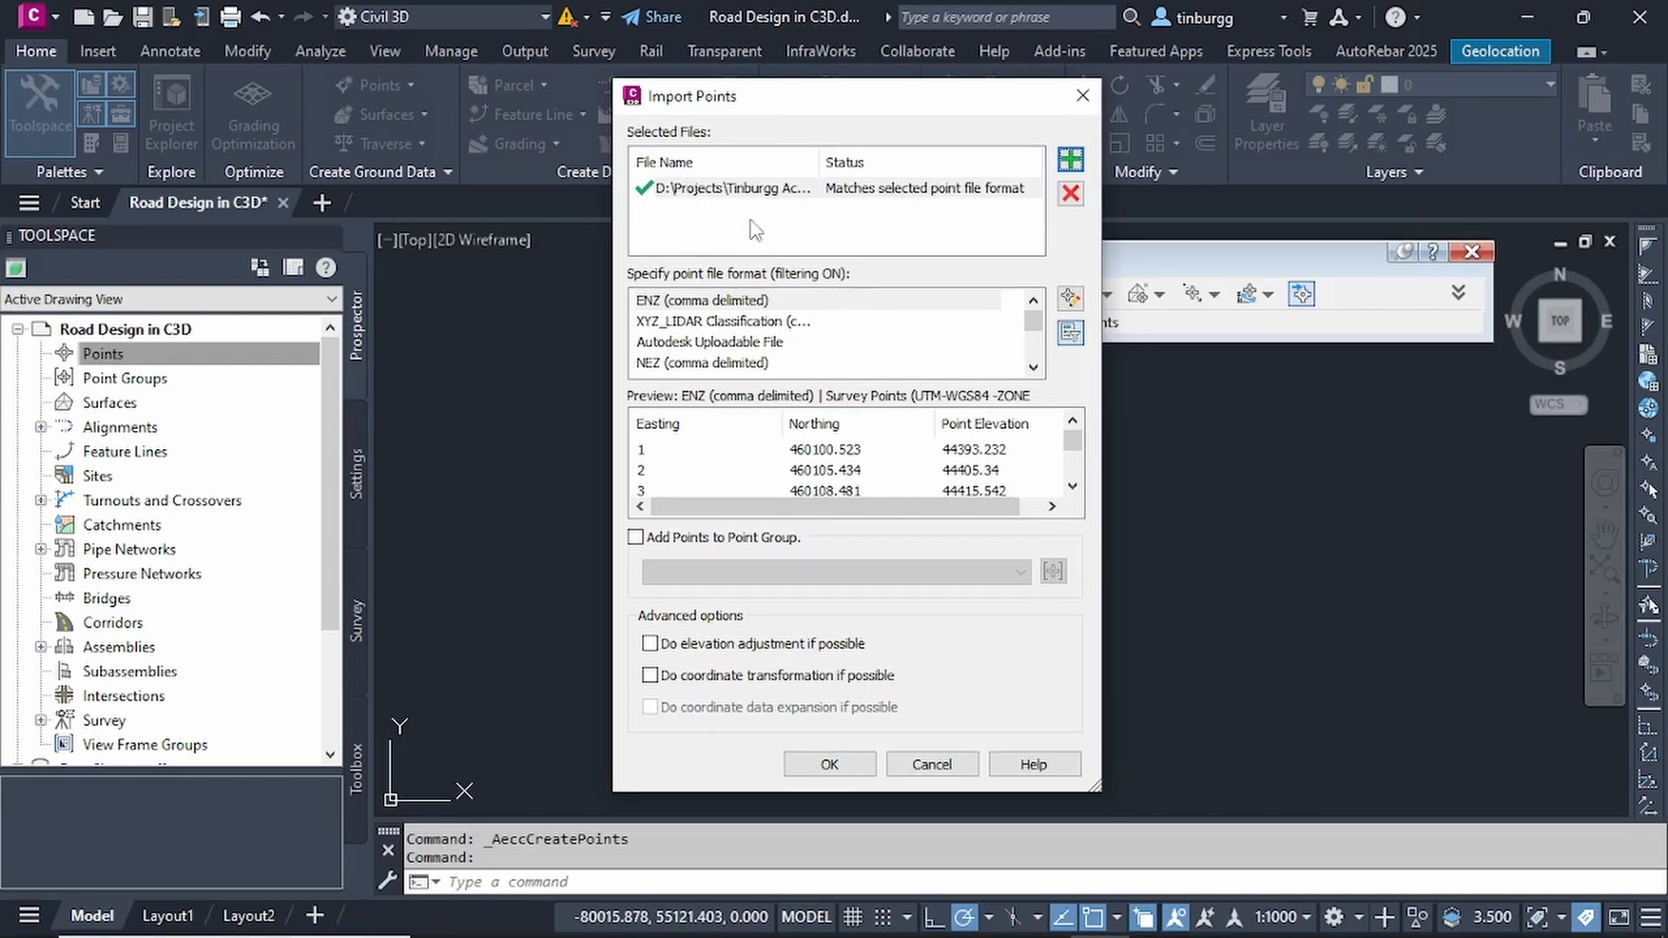
- Import the survey points using the PENZD (comma delimited) point file format and close the point creation tools
scroll(813, 332, "down", 3)
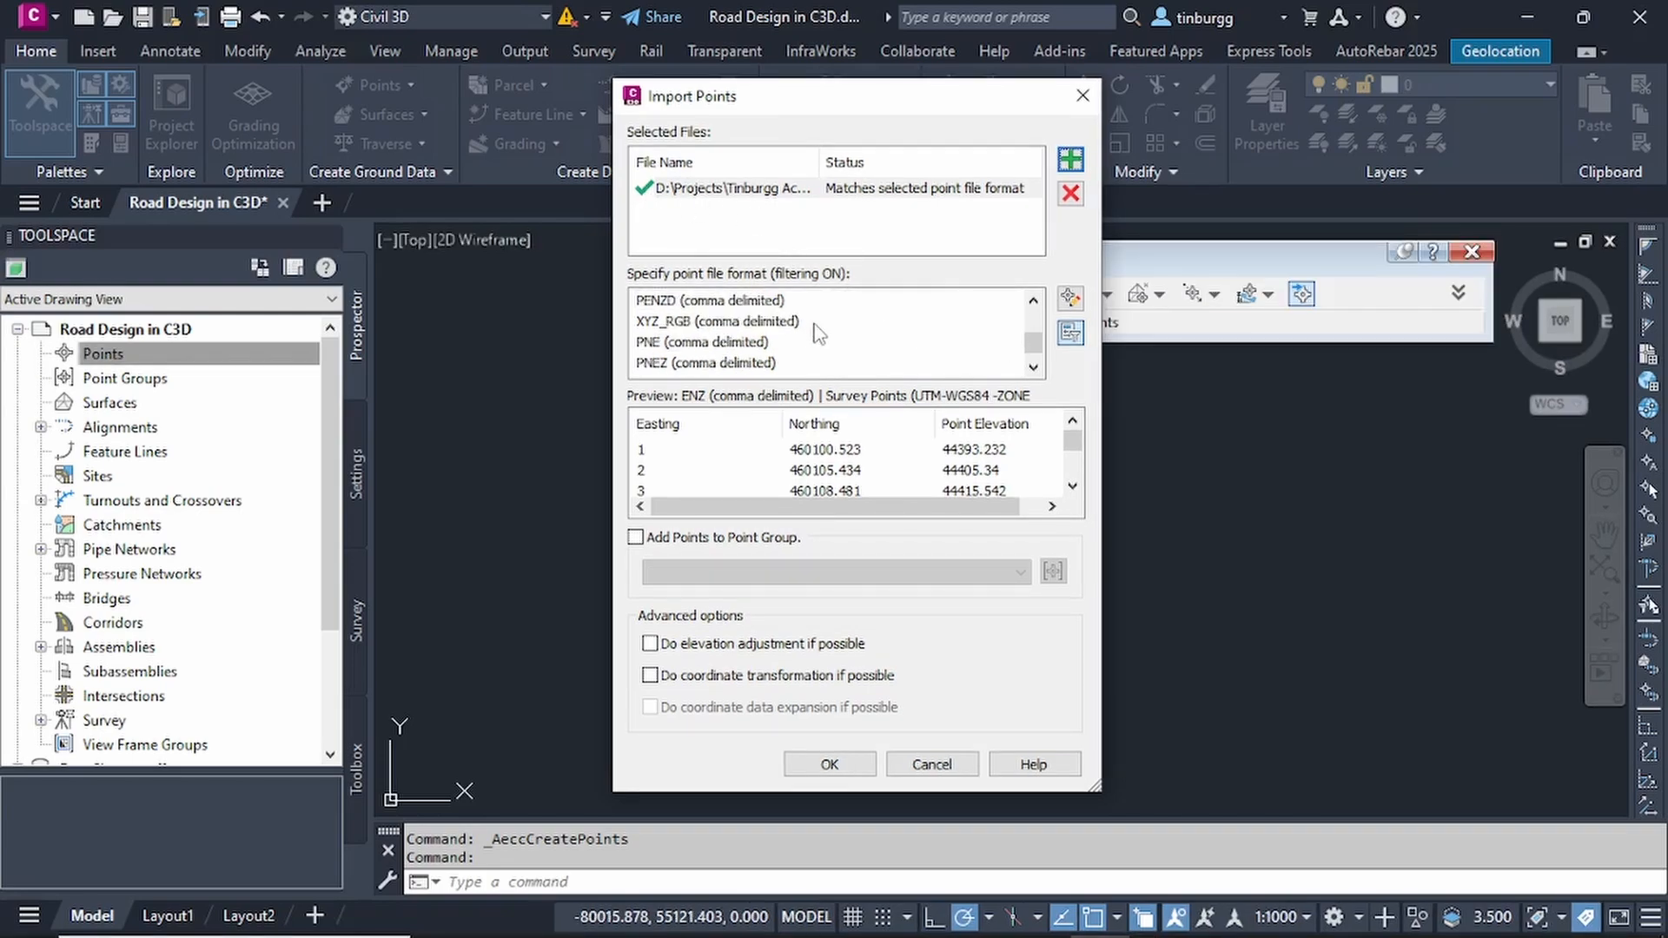
scroll(817, 333, "up", 3)
scroll(817, 334, "down", 3)
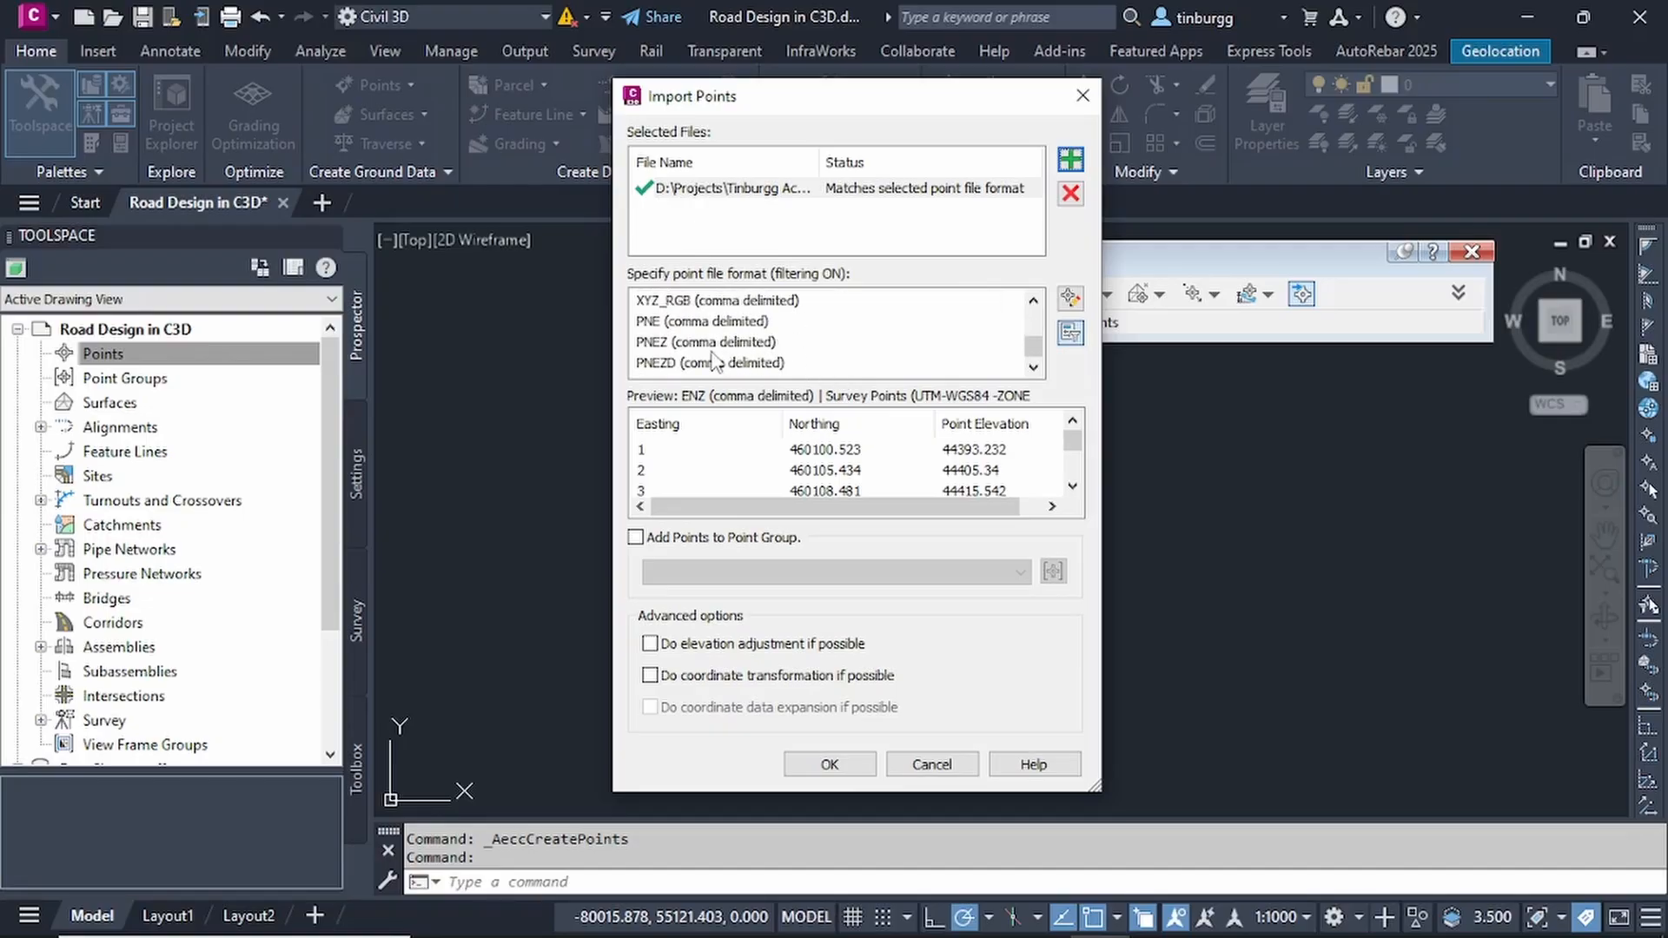
scroll(708, 341, "up", 1)
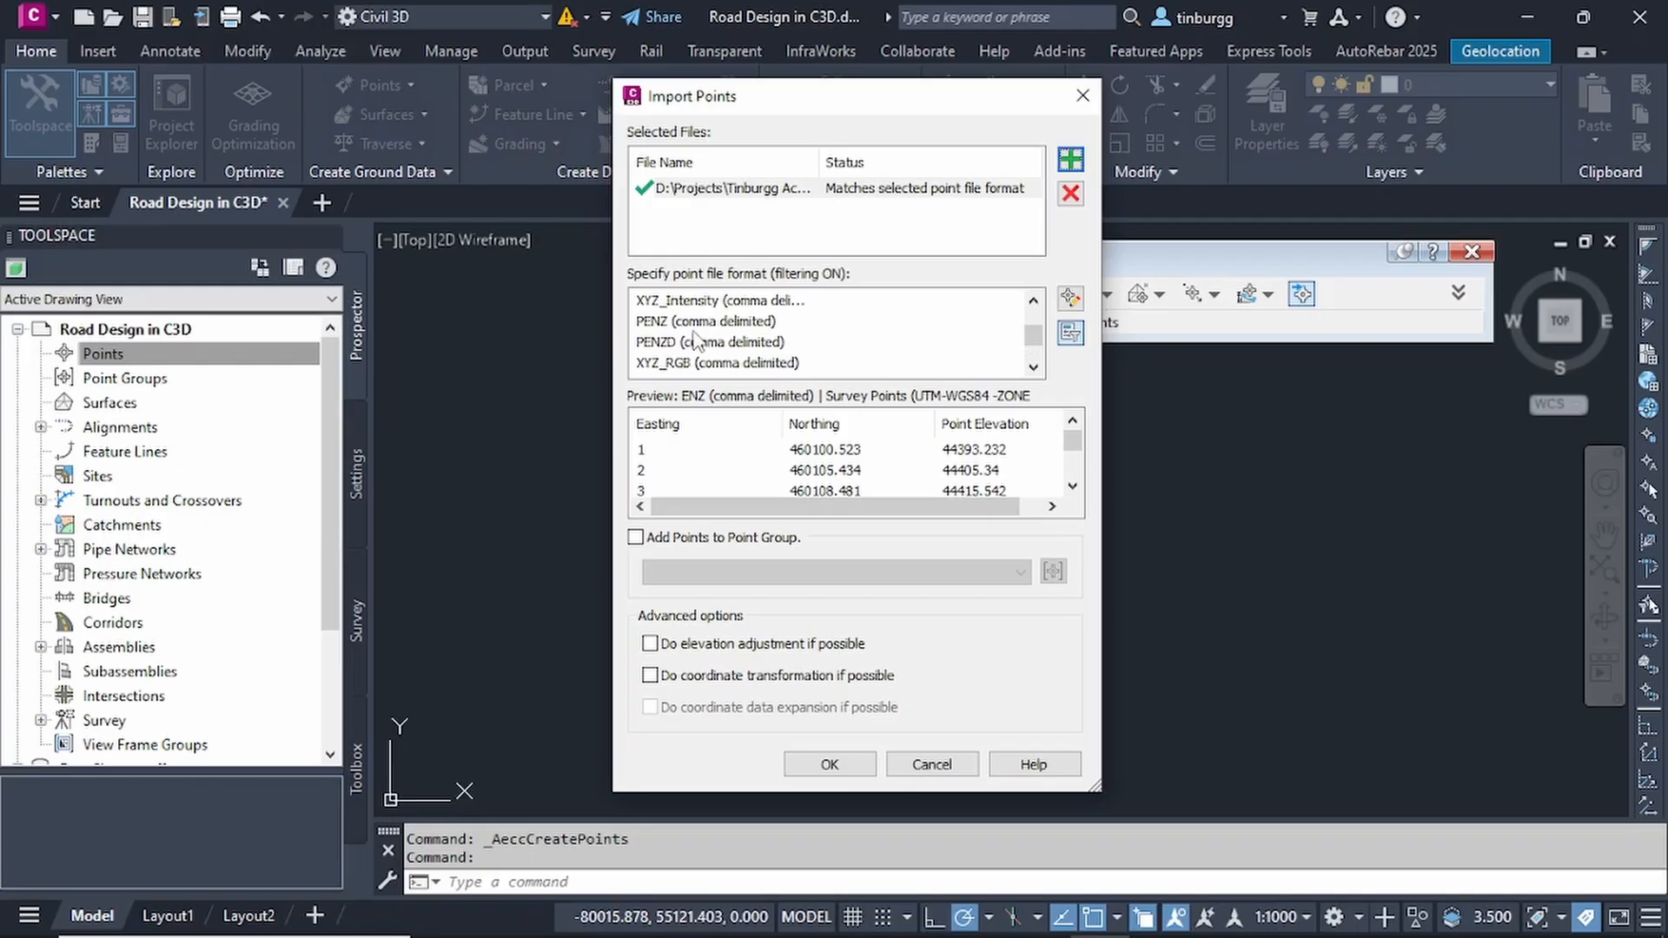
left_click(648, 346)
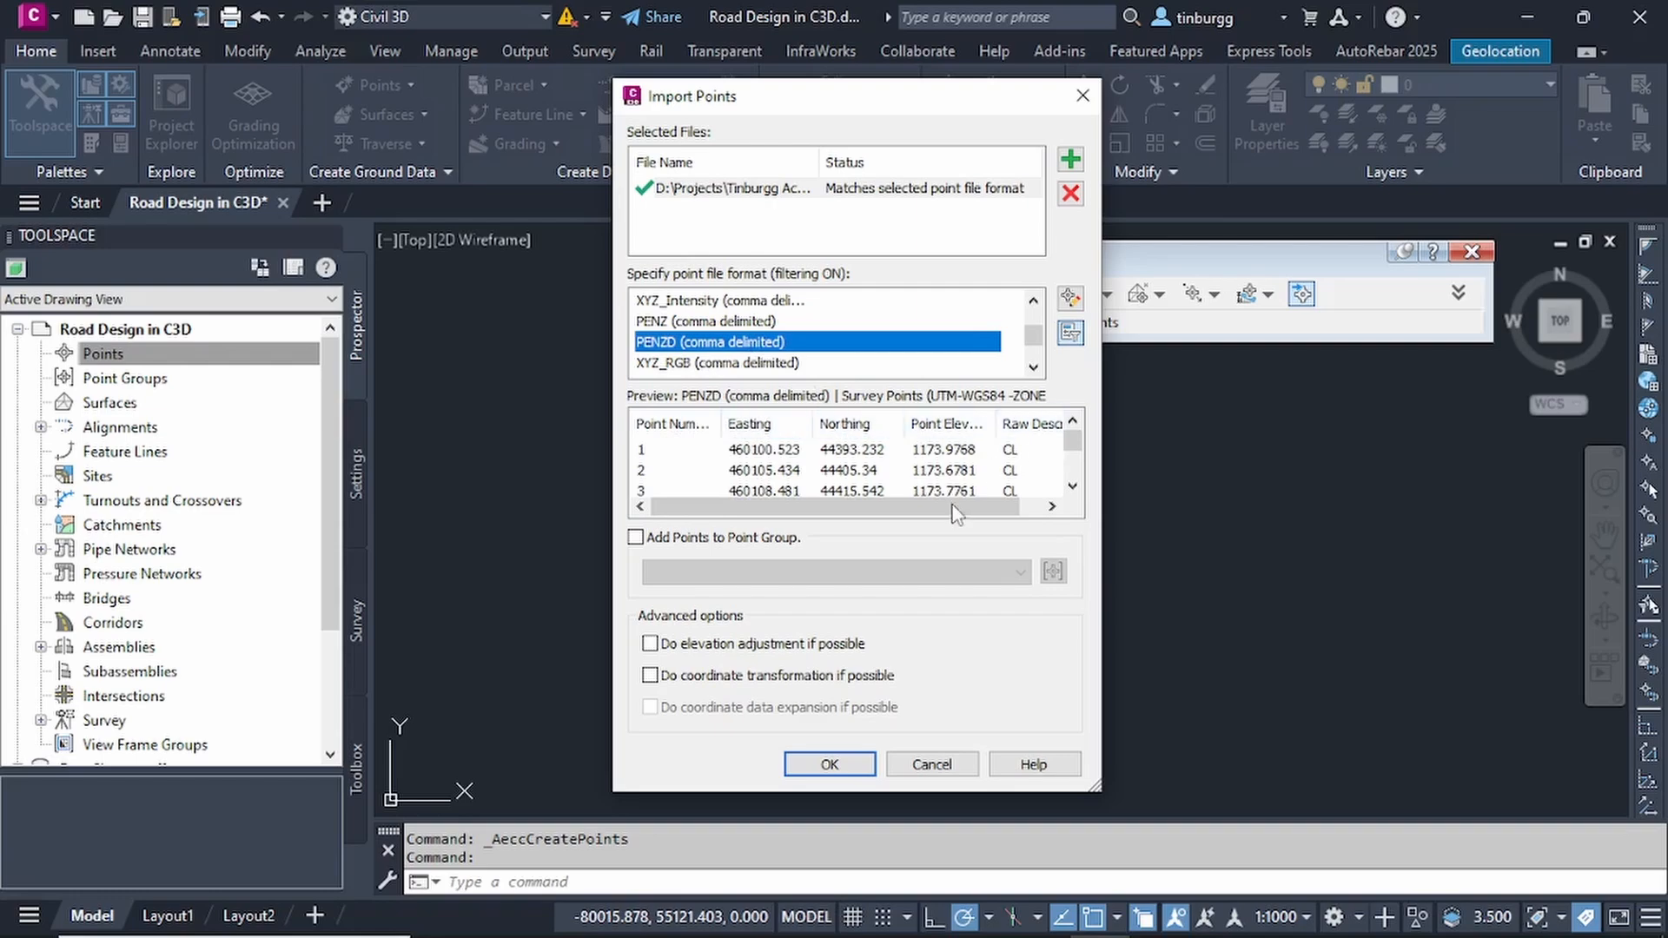
left_click_drag(956, 506, 978, 506)
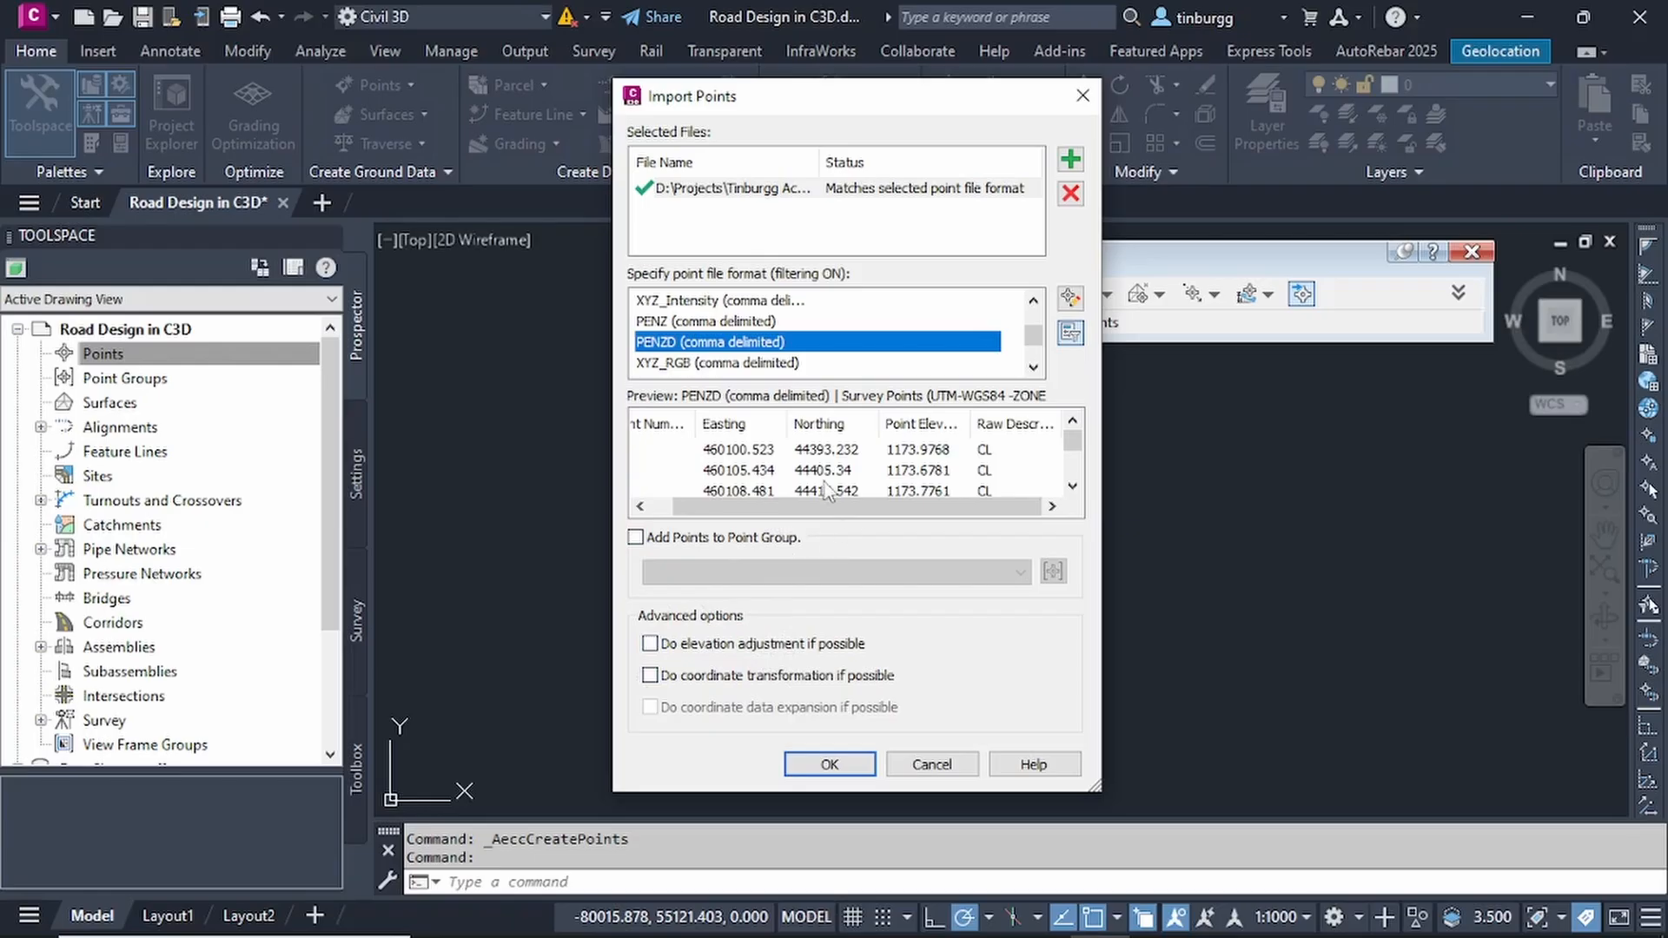
left_click(803, 766)
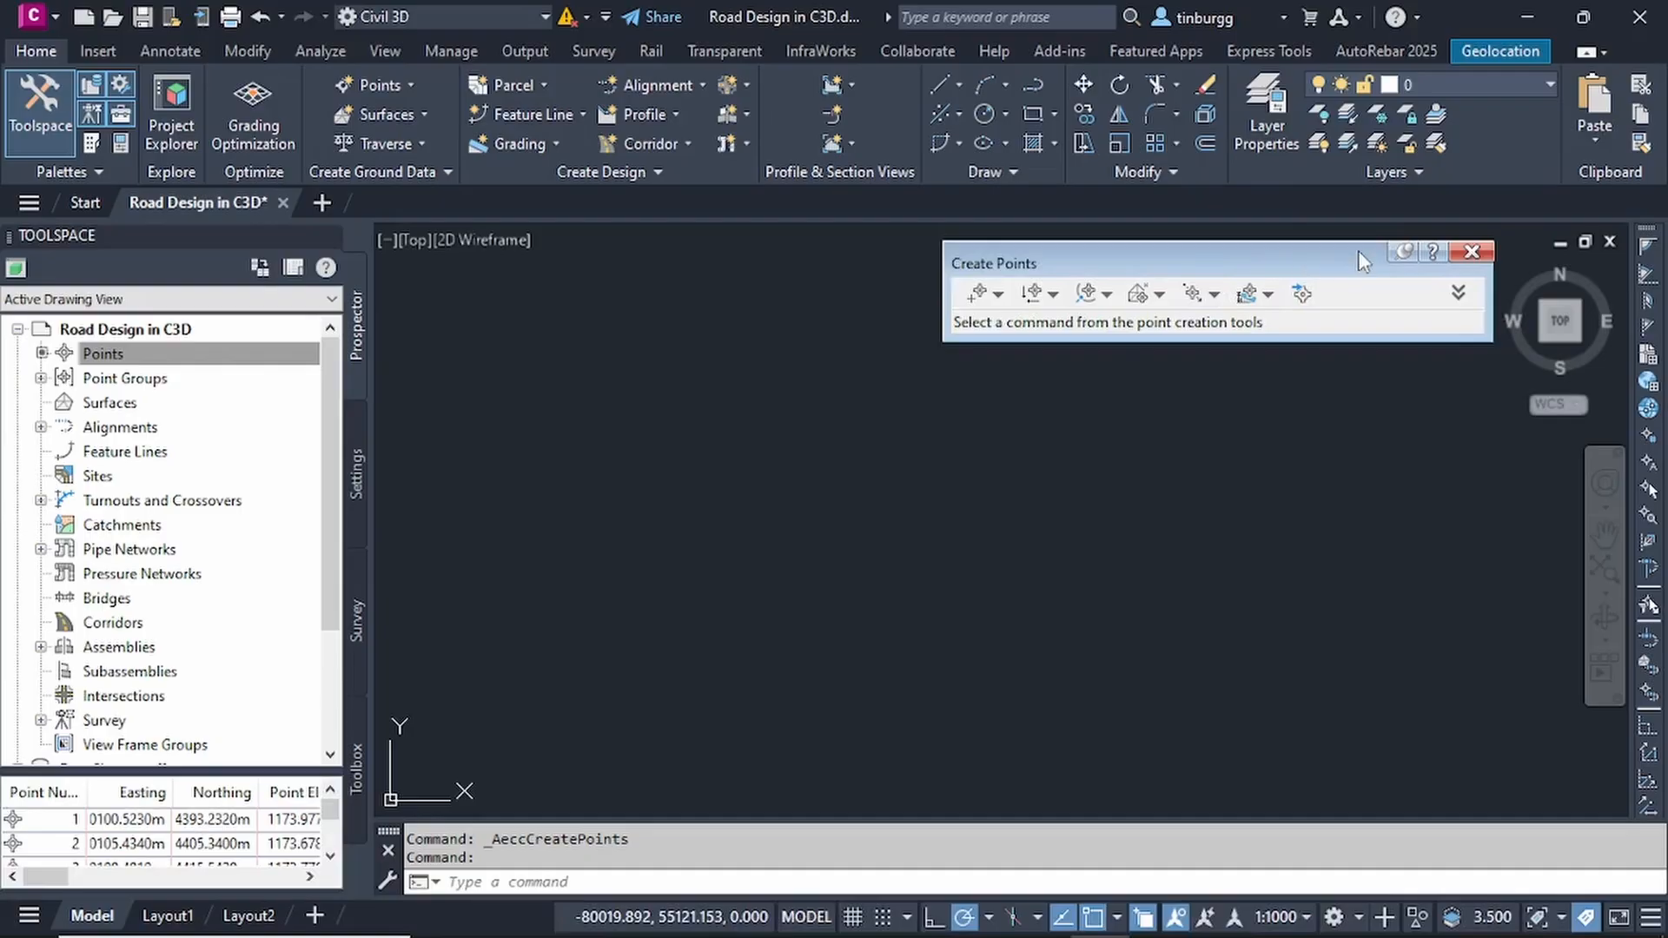
left_click(1453, 252)
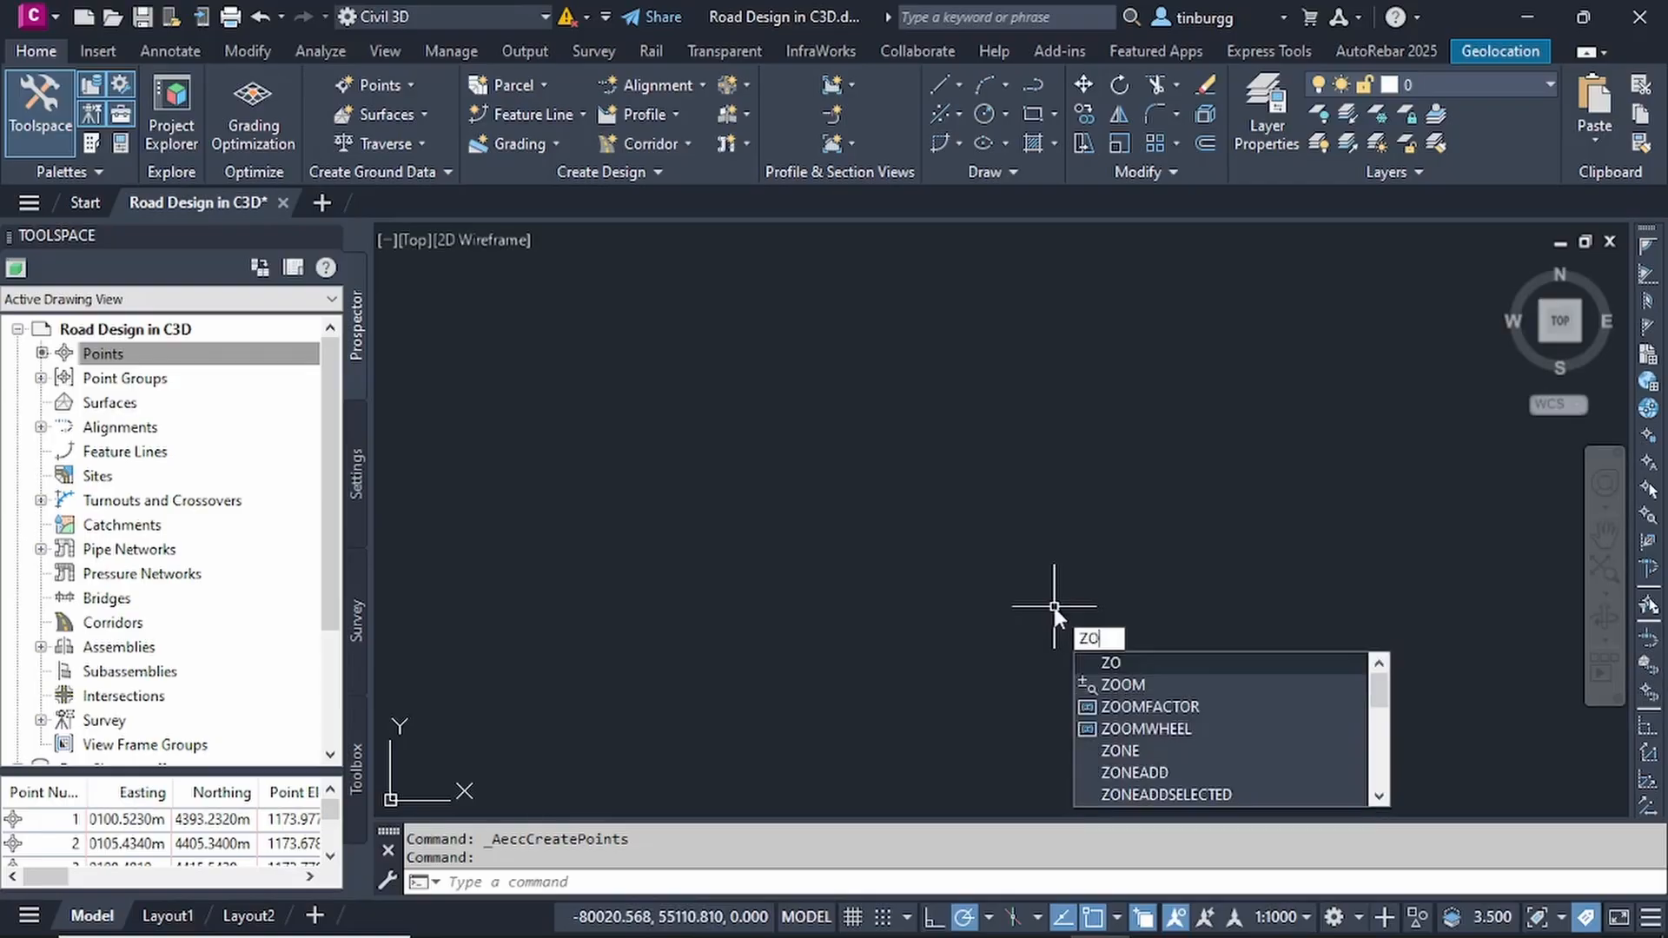
- Zoom to the drawing extents and look over the imported survey points along the road route
type("OM")
key("Return")
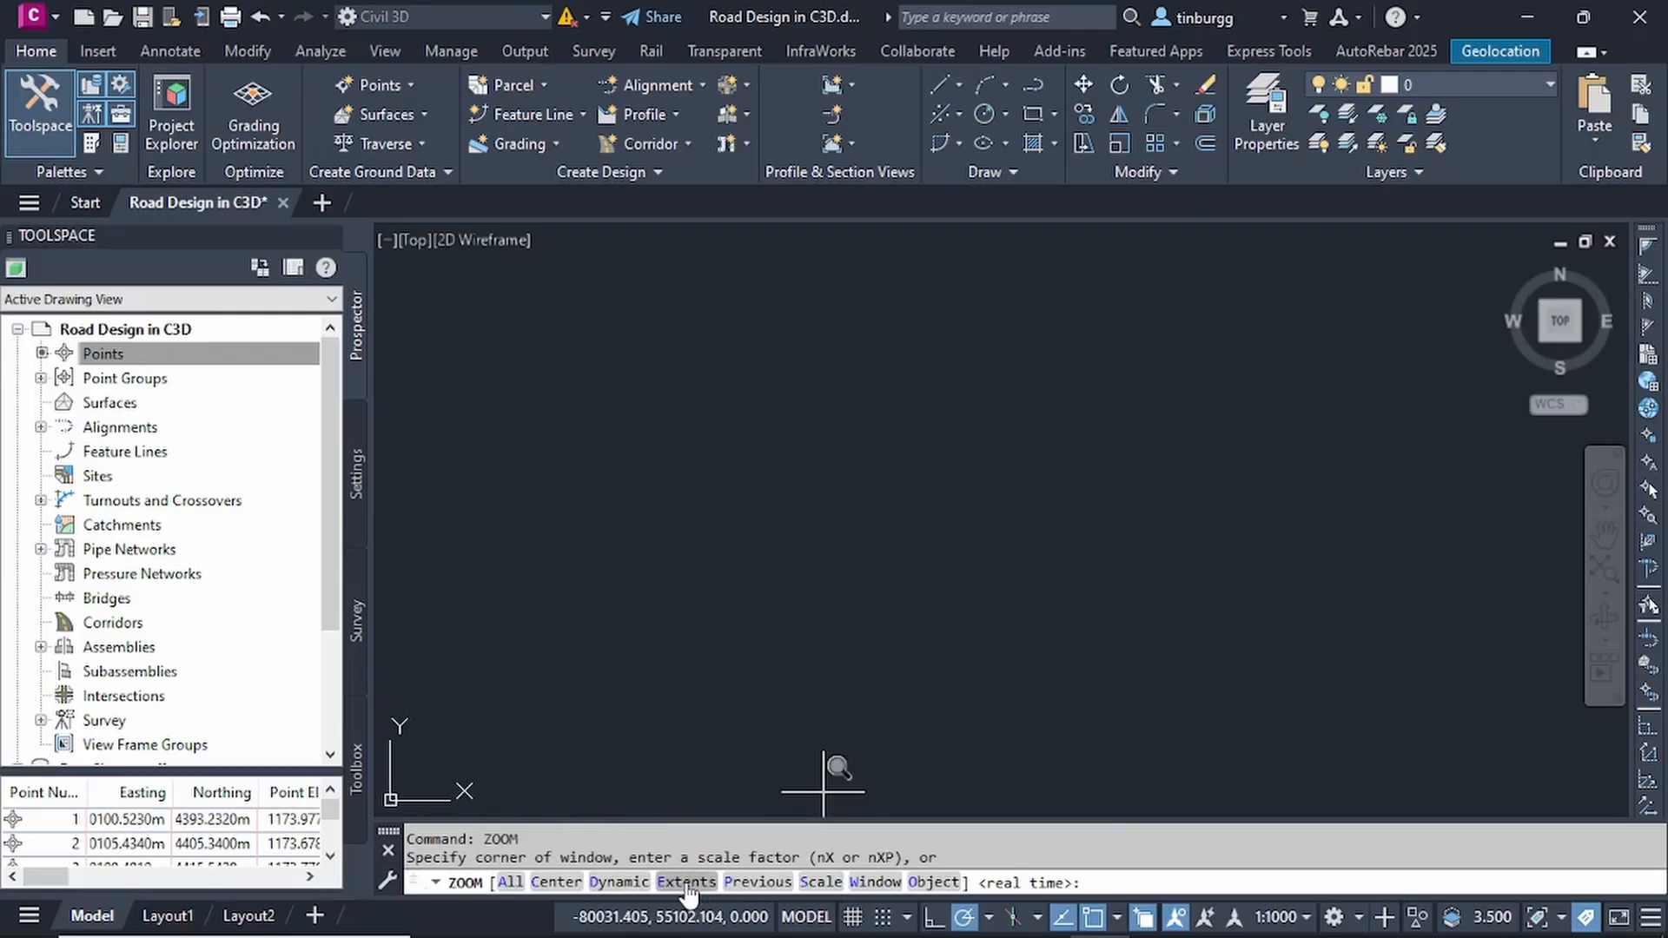
left_click(687, 882)
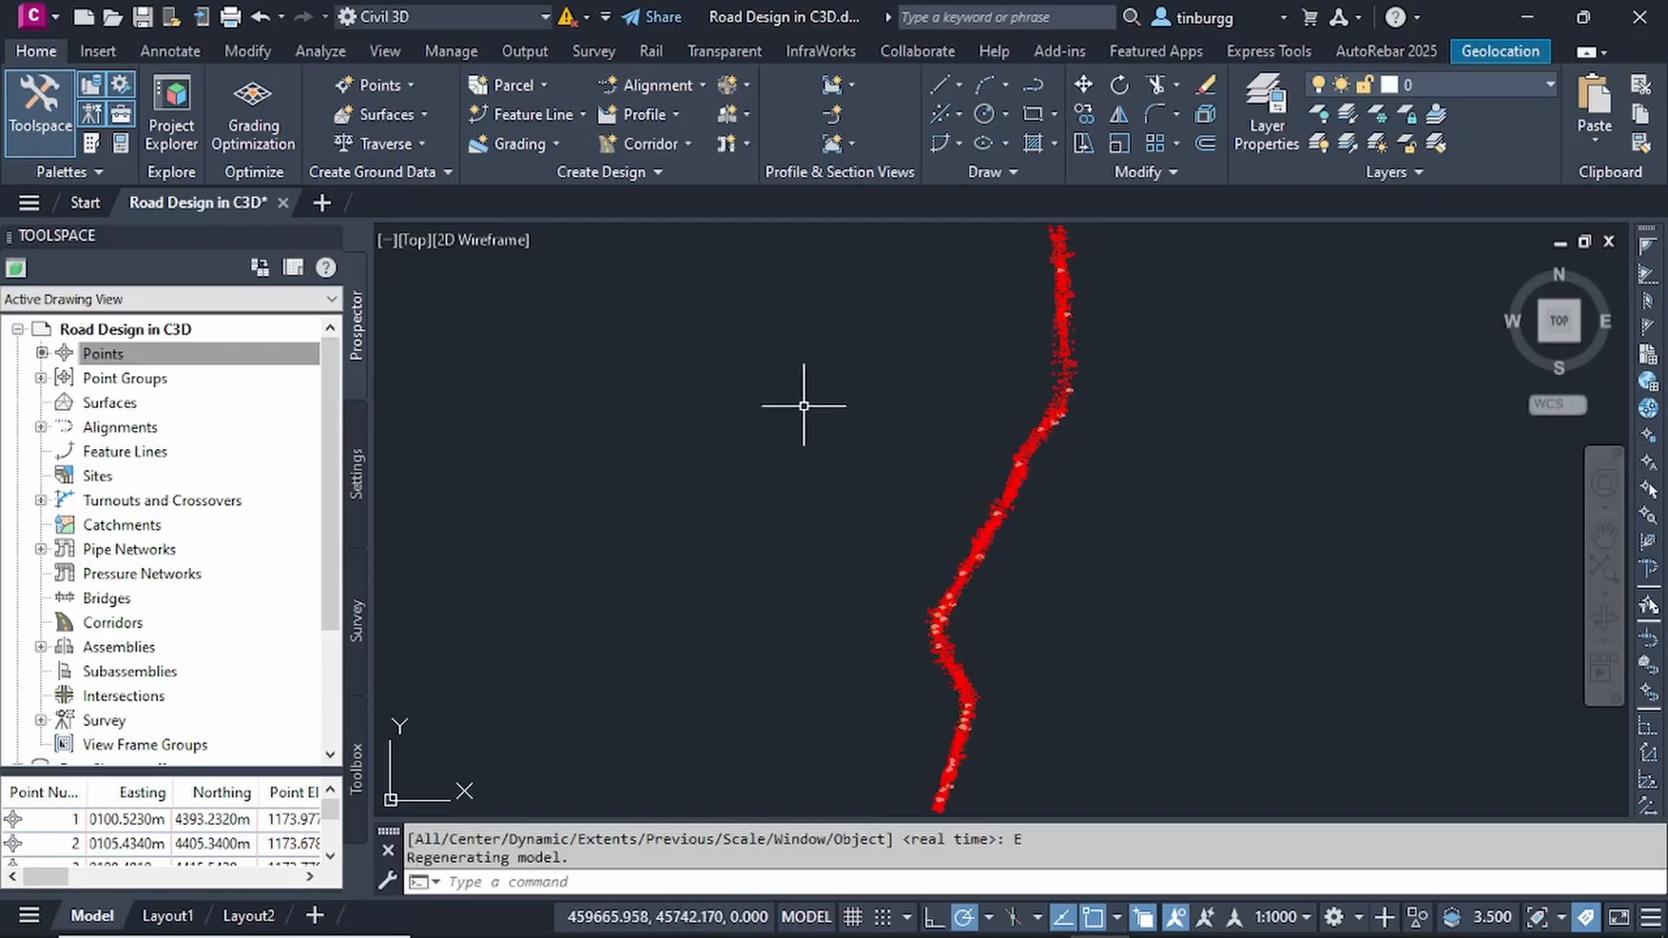
scroll(1018, 479, "up", 4)
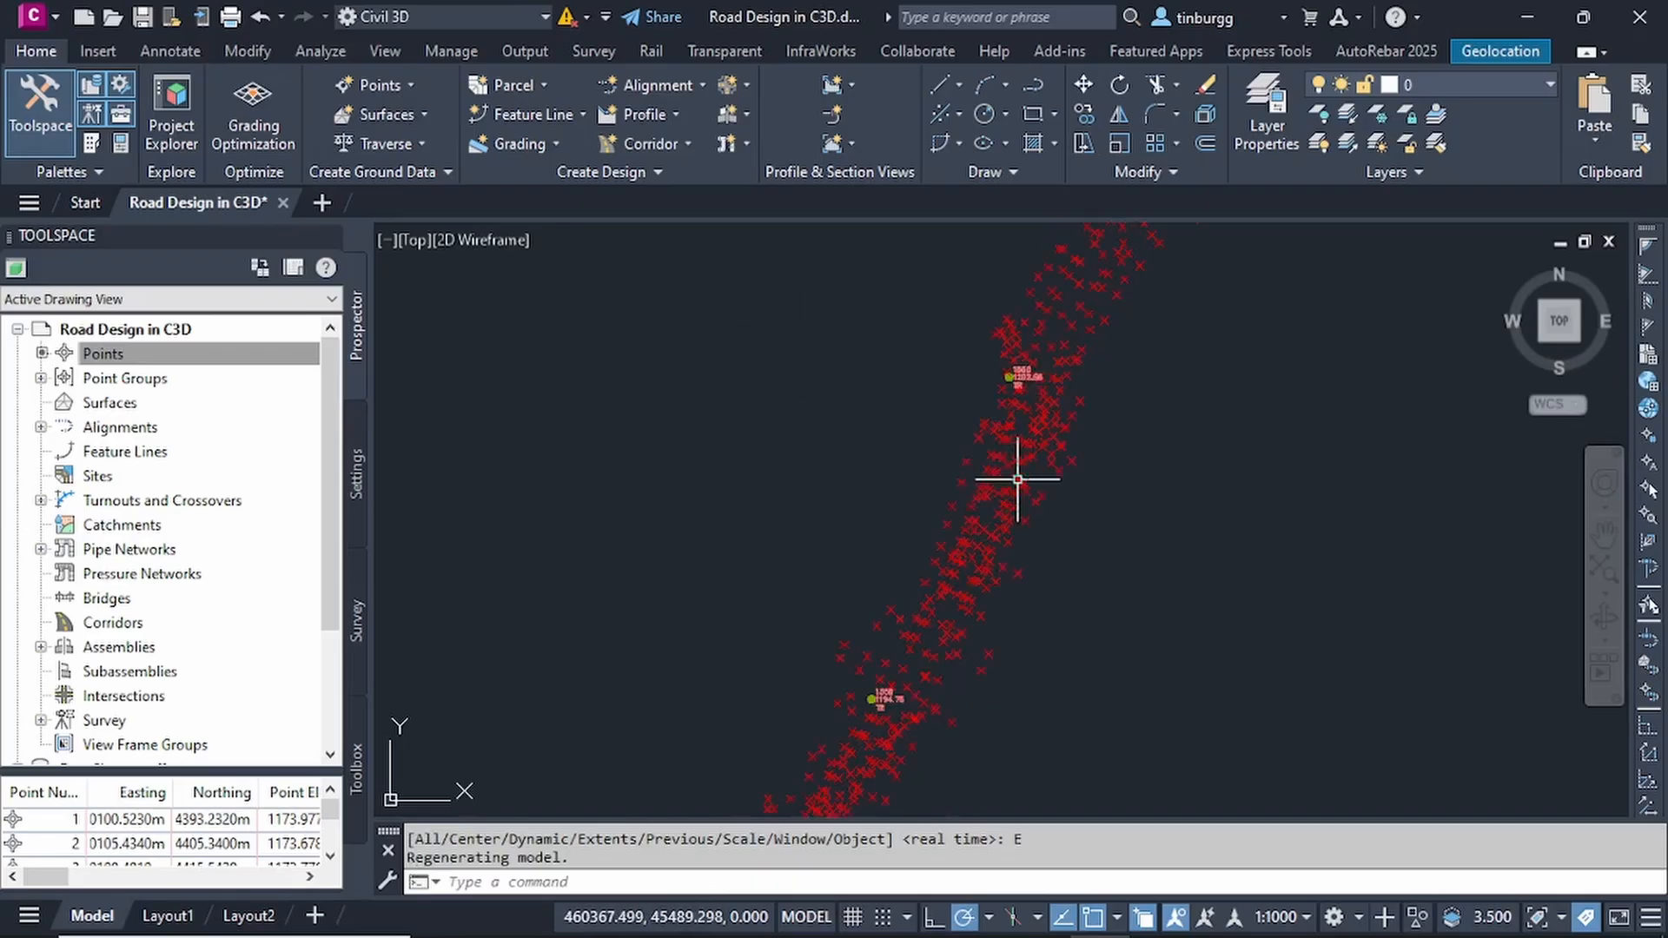
scroll(1015, 477, "down", 5)
scroll(1013, 492, "up", 4)
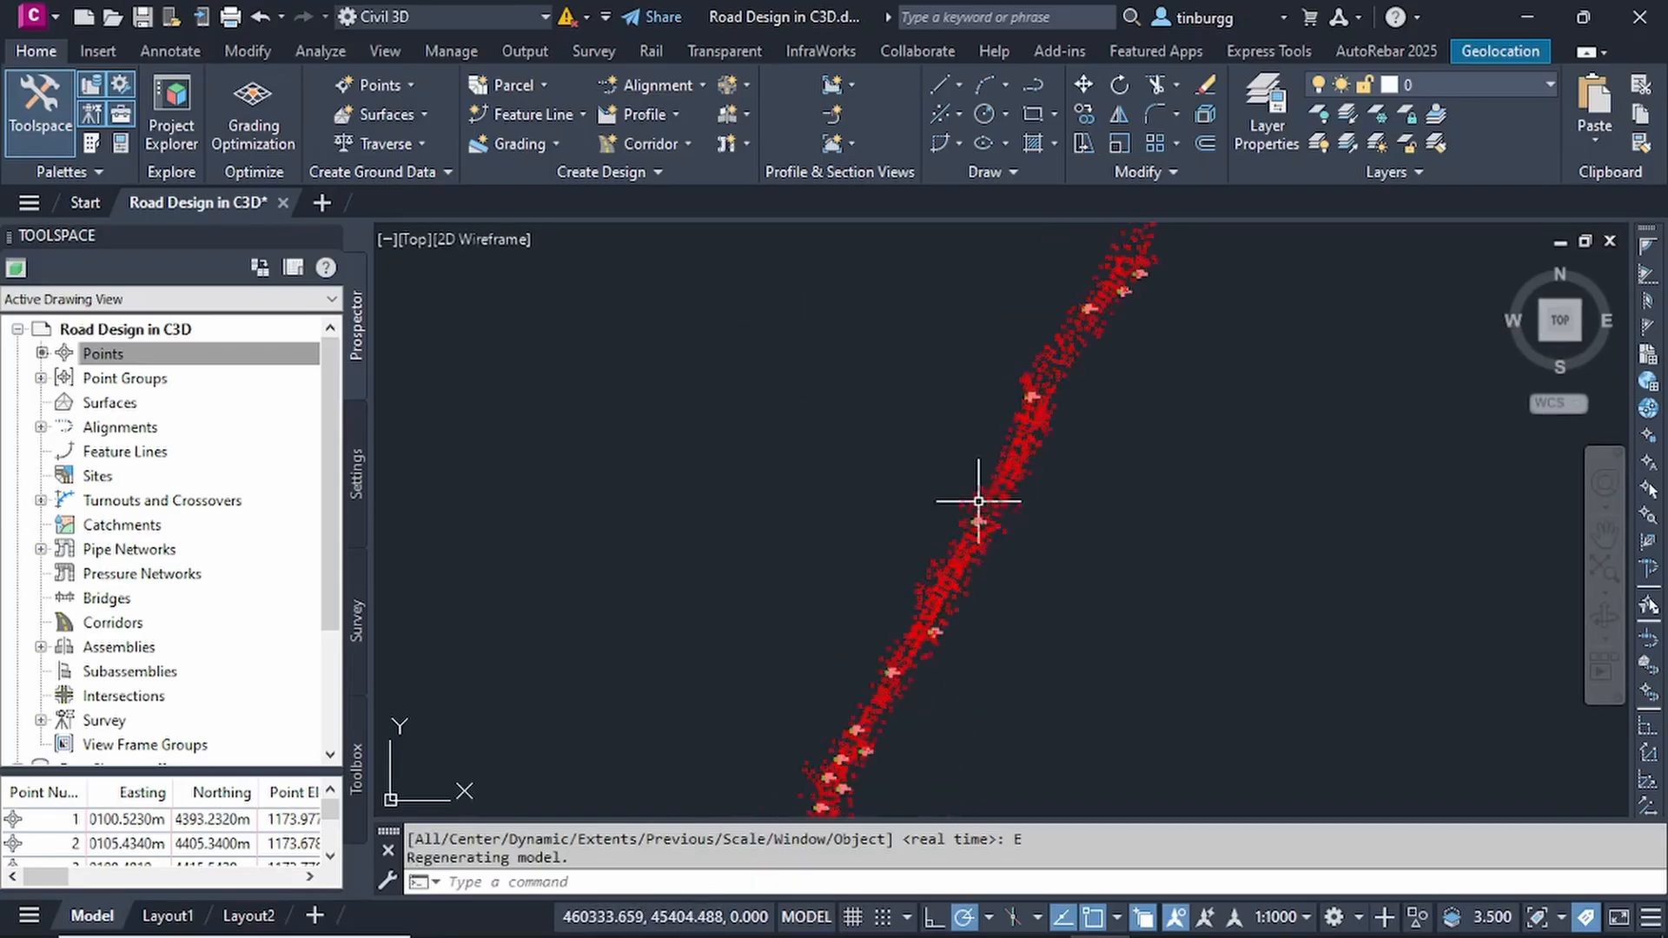
scroll(979, 501, "up", 3)
scroll(1056, 550, "down", 5)
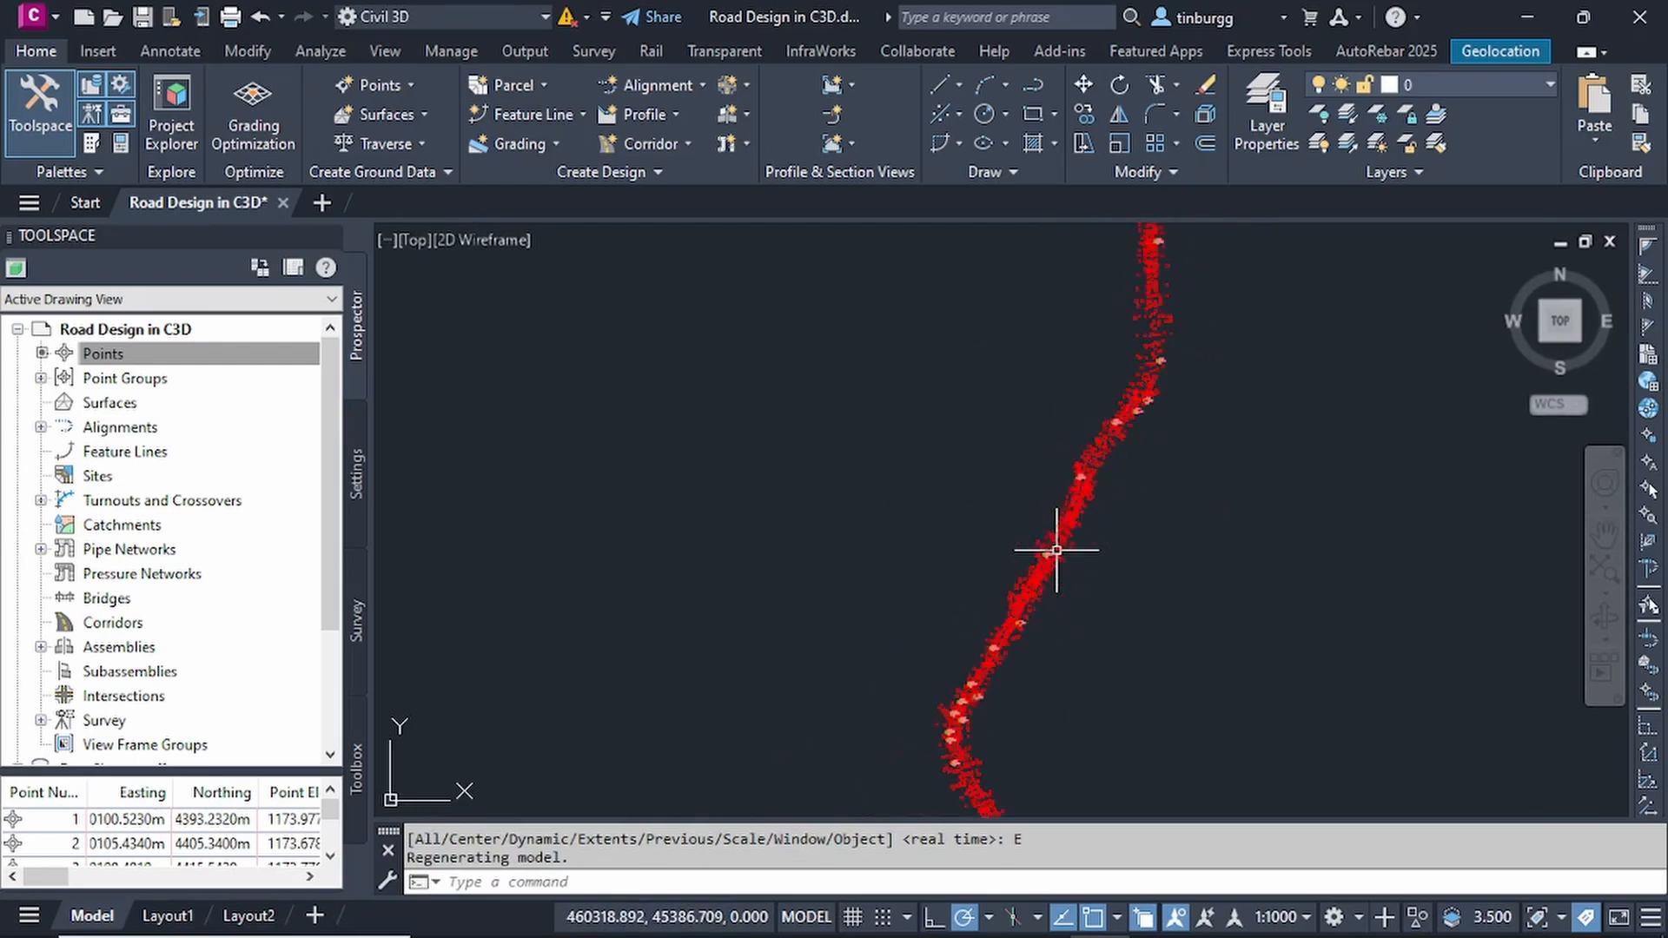
scroll(1054, 551, "down", 1)
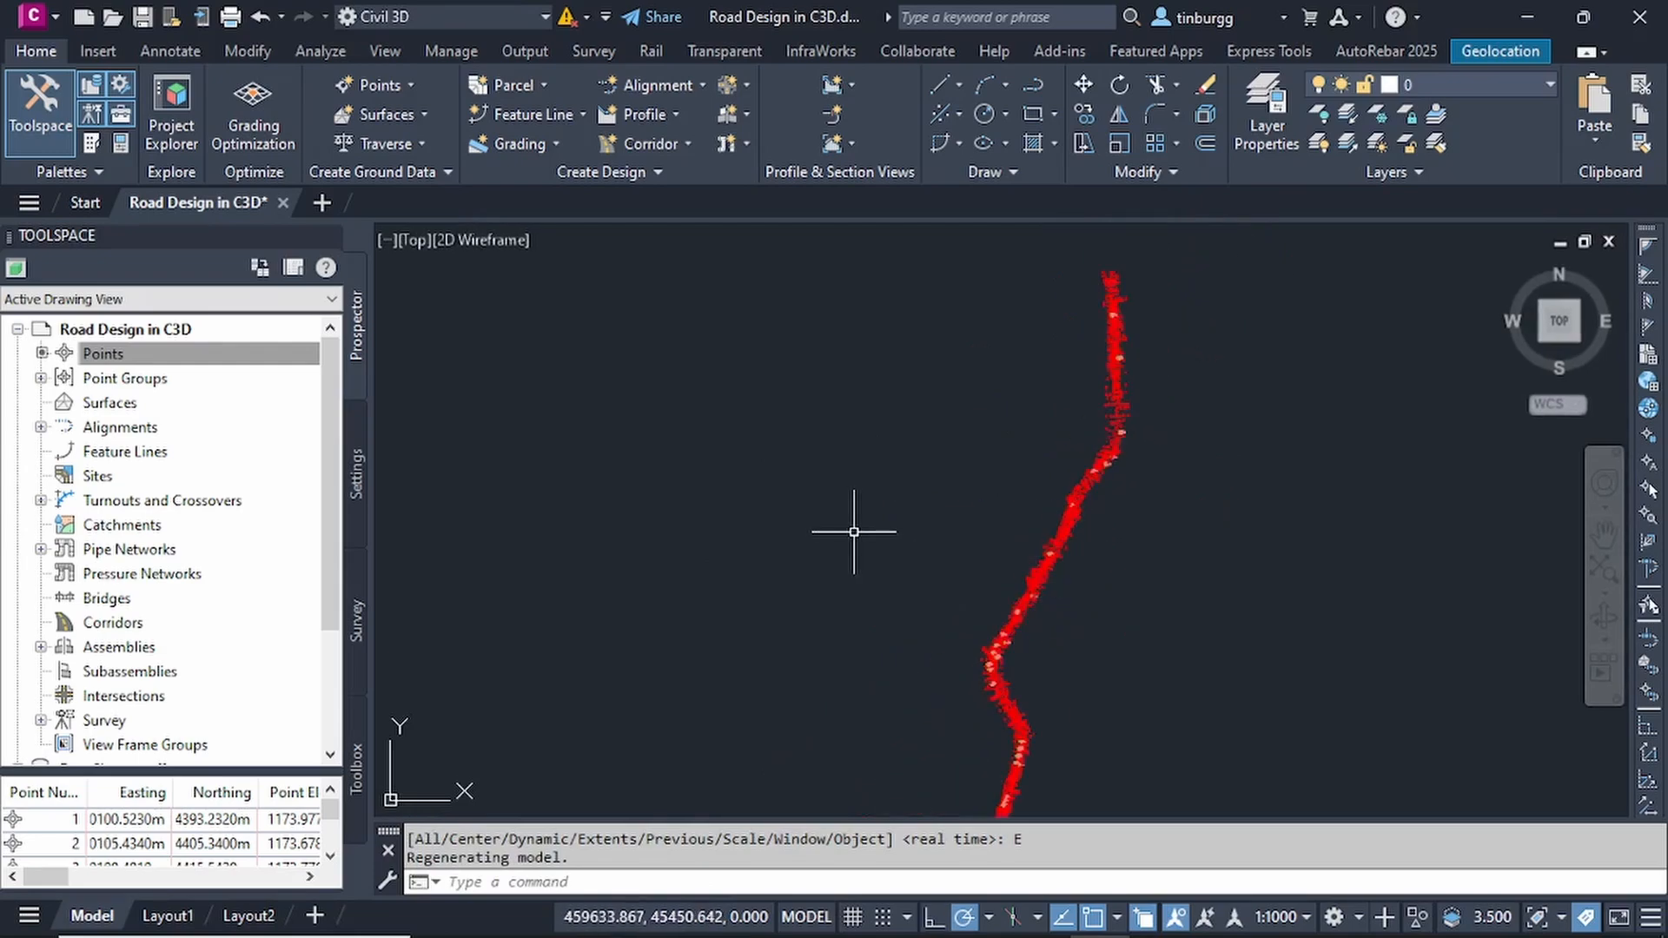
- Zoom to the extents again with ZE and examine the point markers and labels up close along the route
type("E")
key("Return")
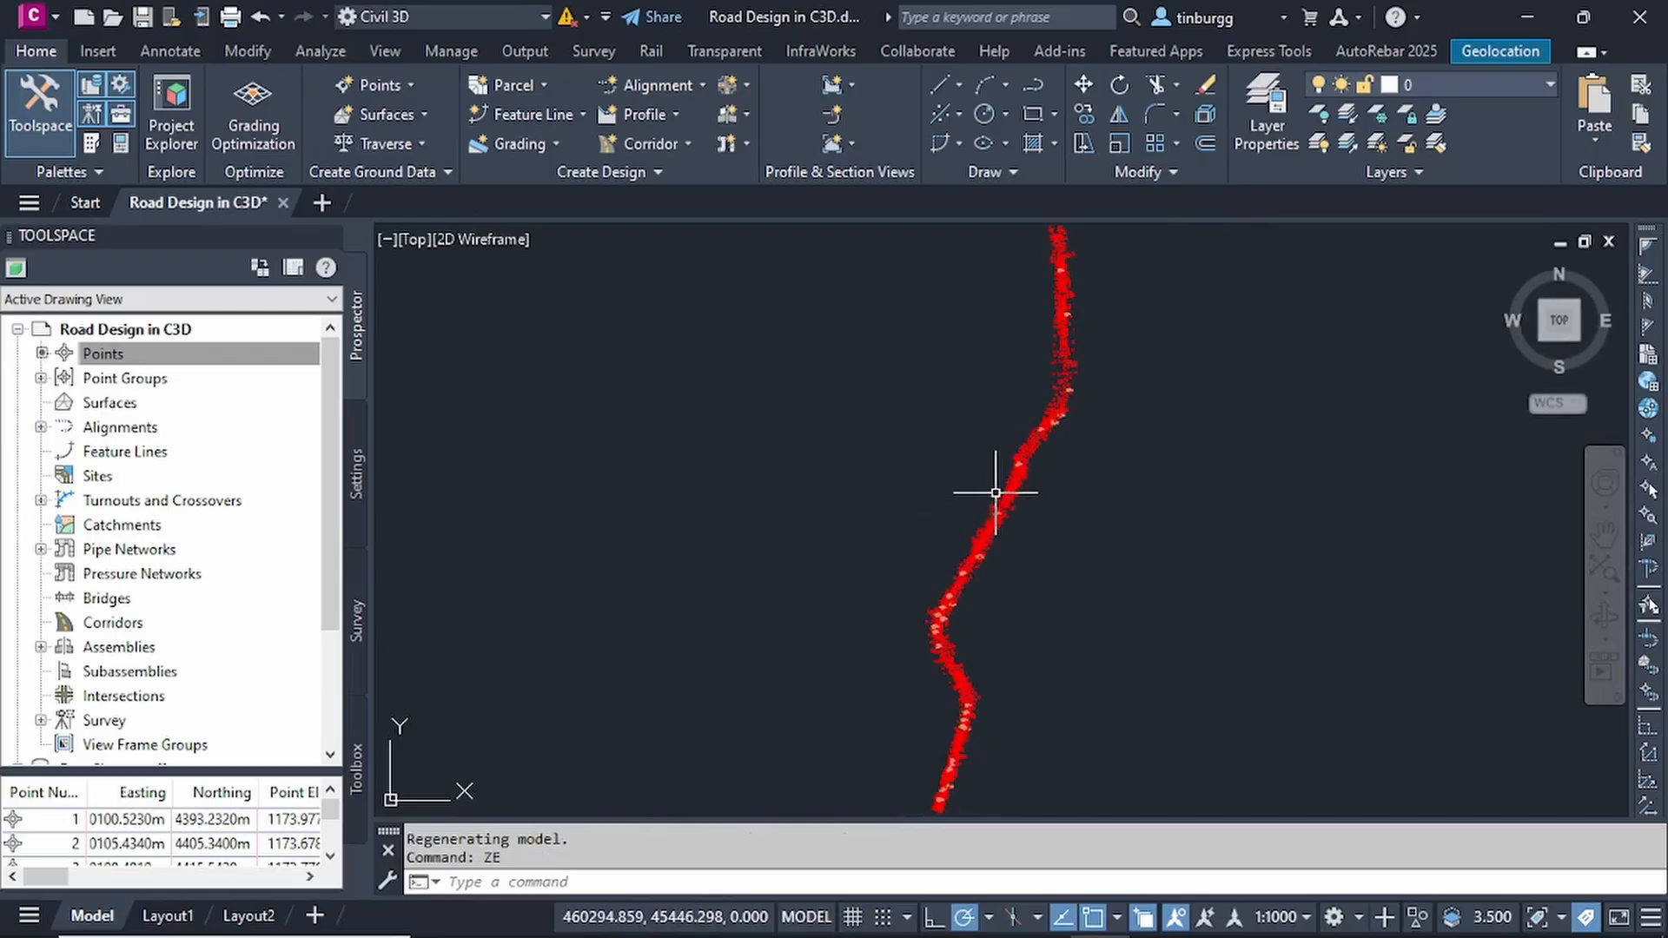
scroll(998, 493, "up", 3)
scroll(999, 494, "up", 6)
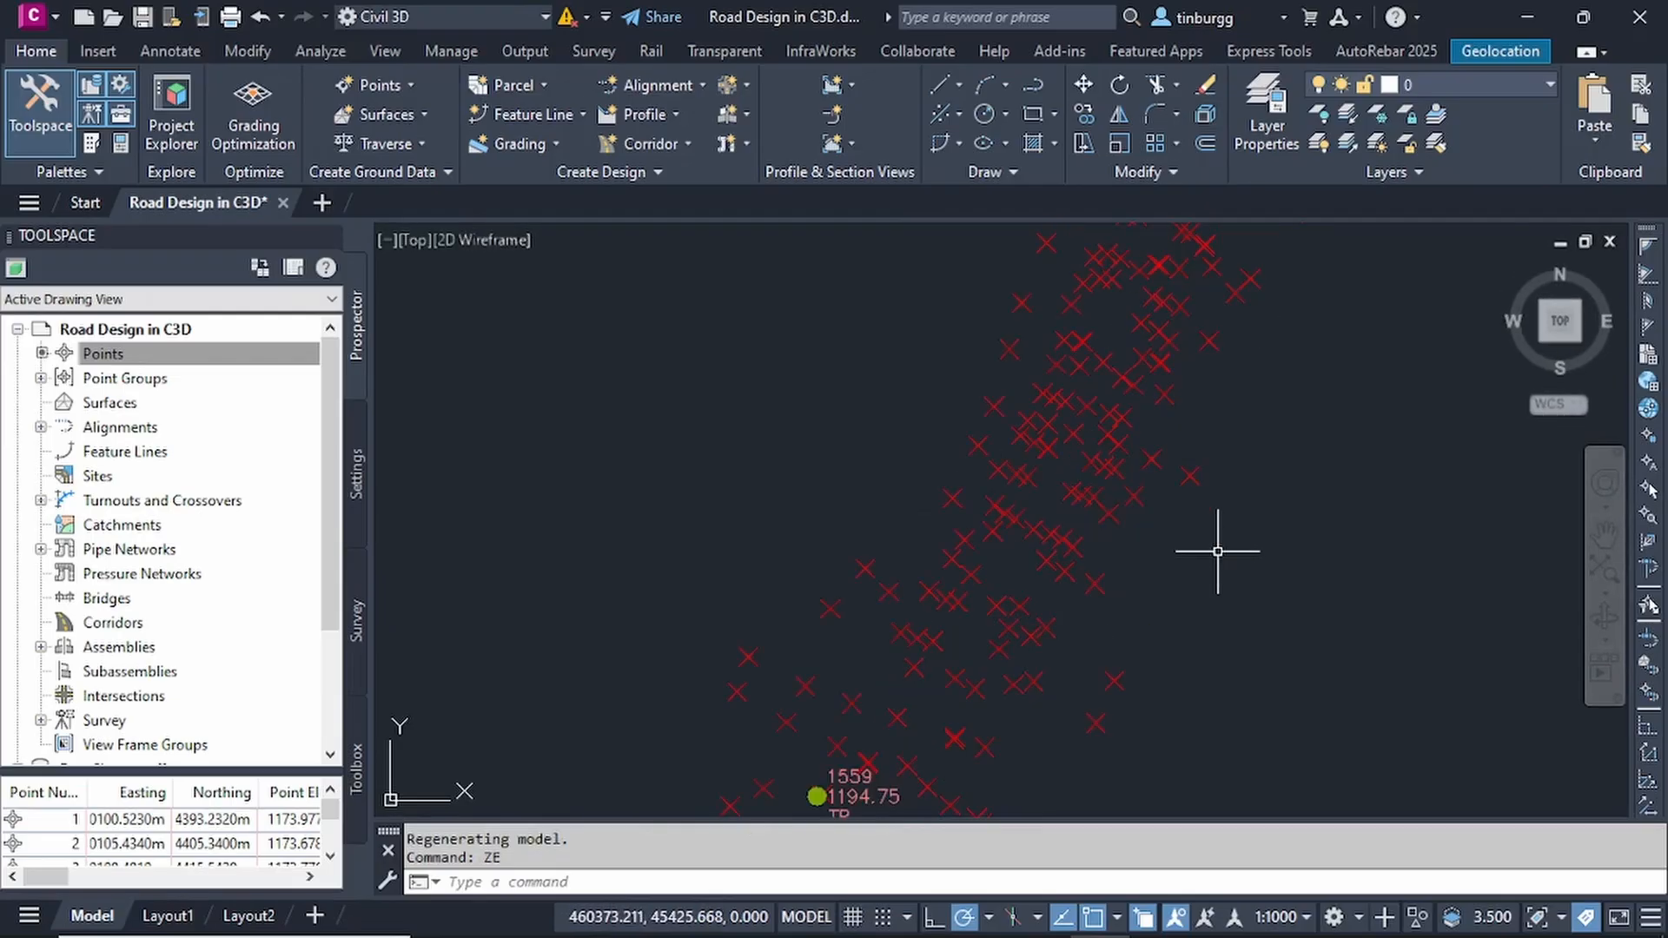
scroll(878, 478, "down", 8)
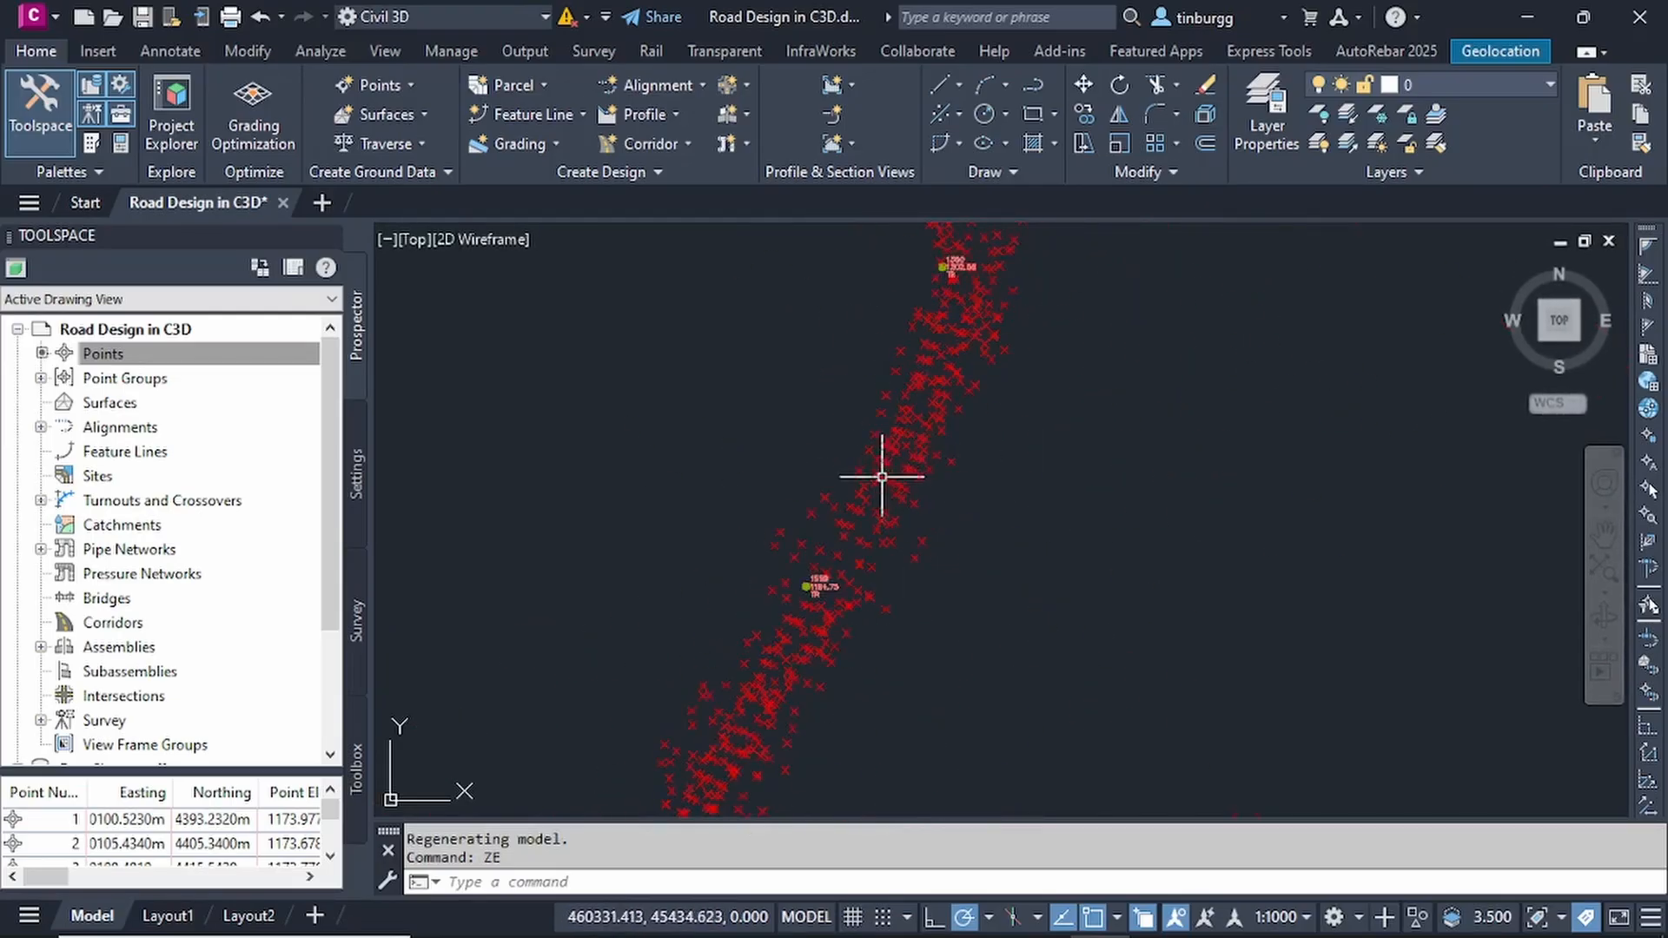
scroll(861, 654, "up", 3)
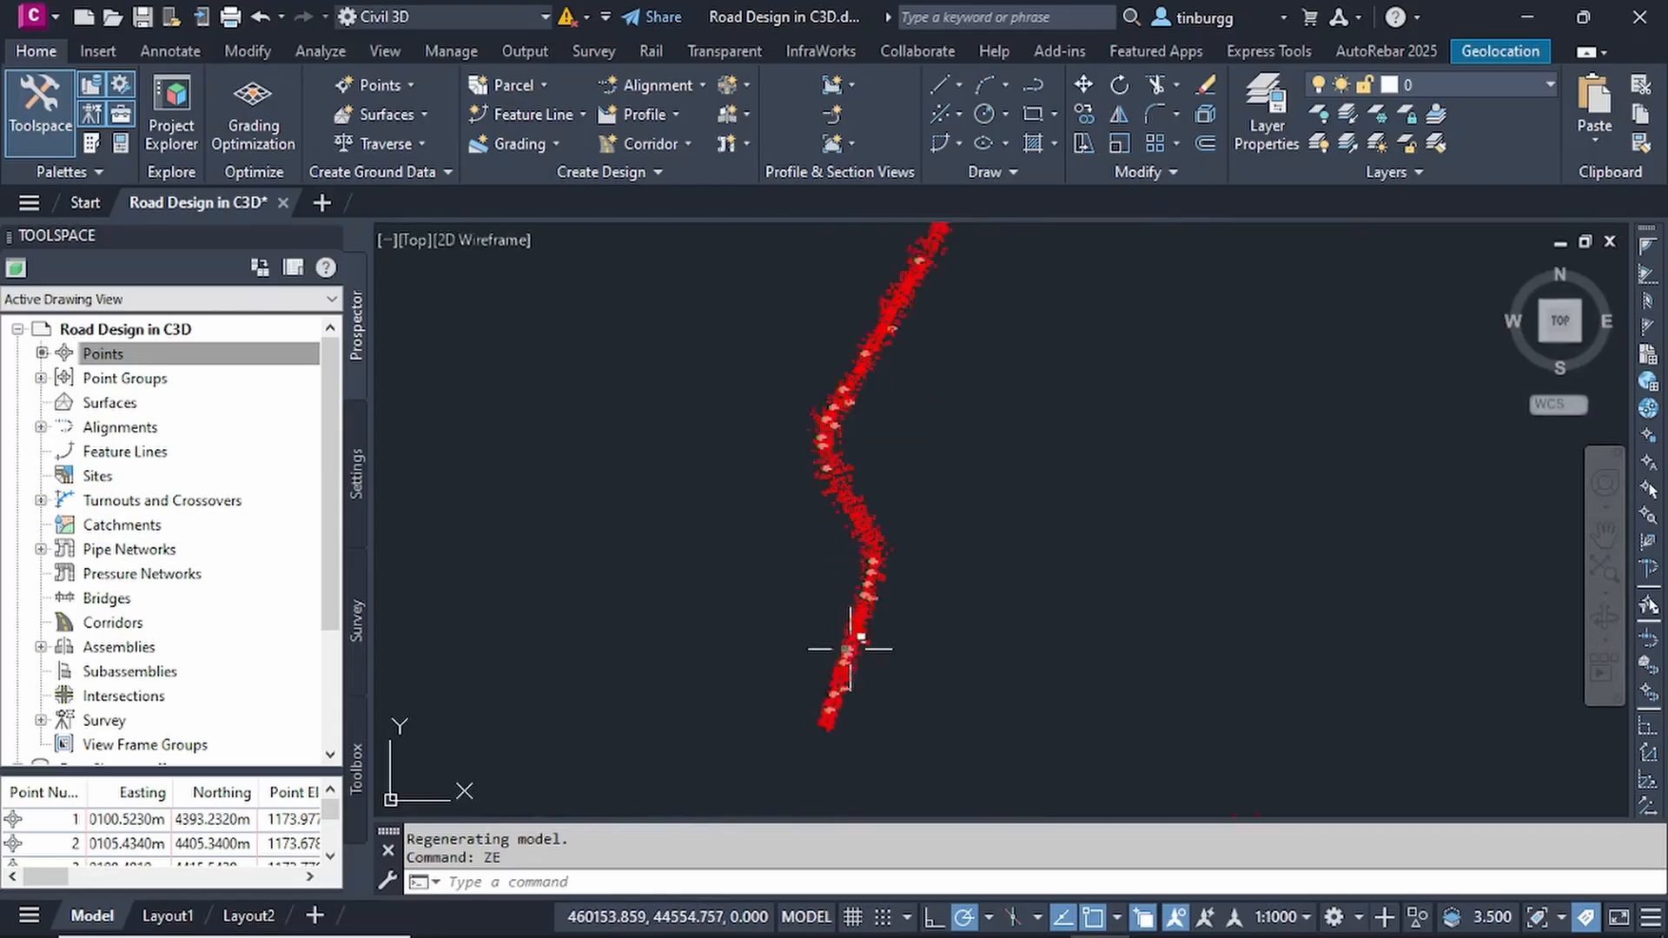
scroll(849, 663, "down", 1)
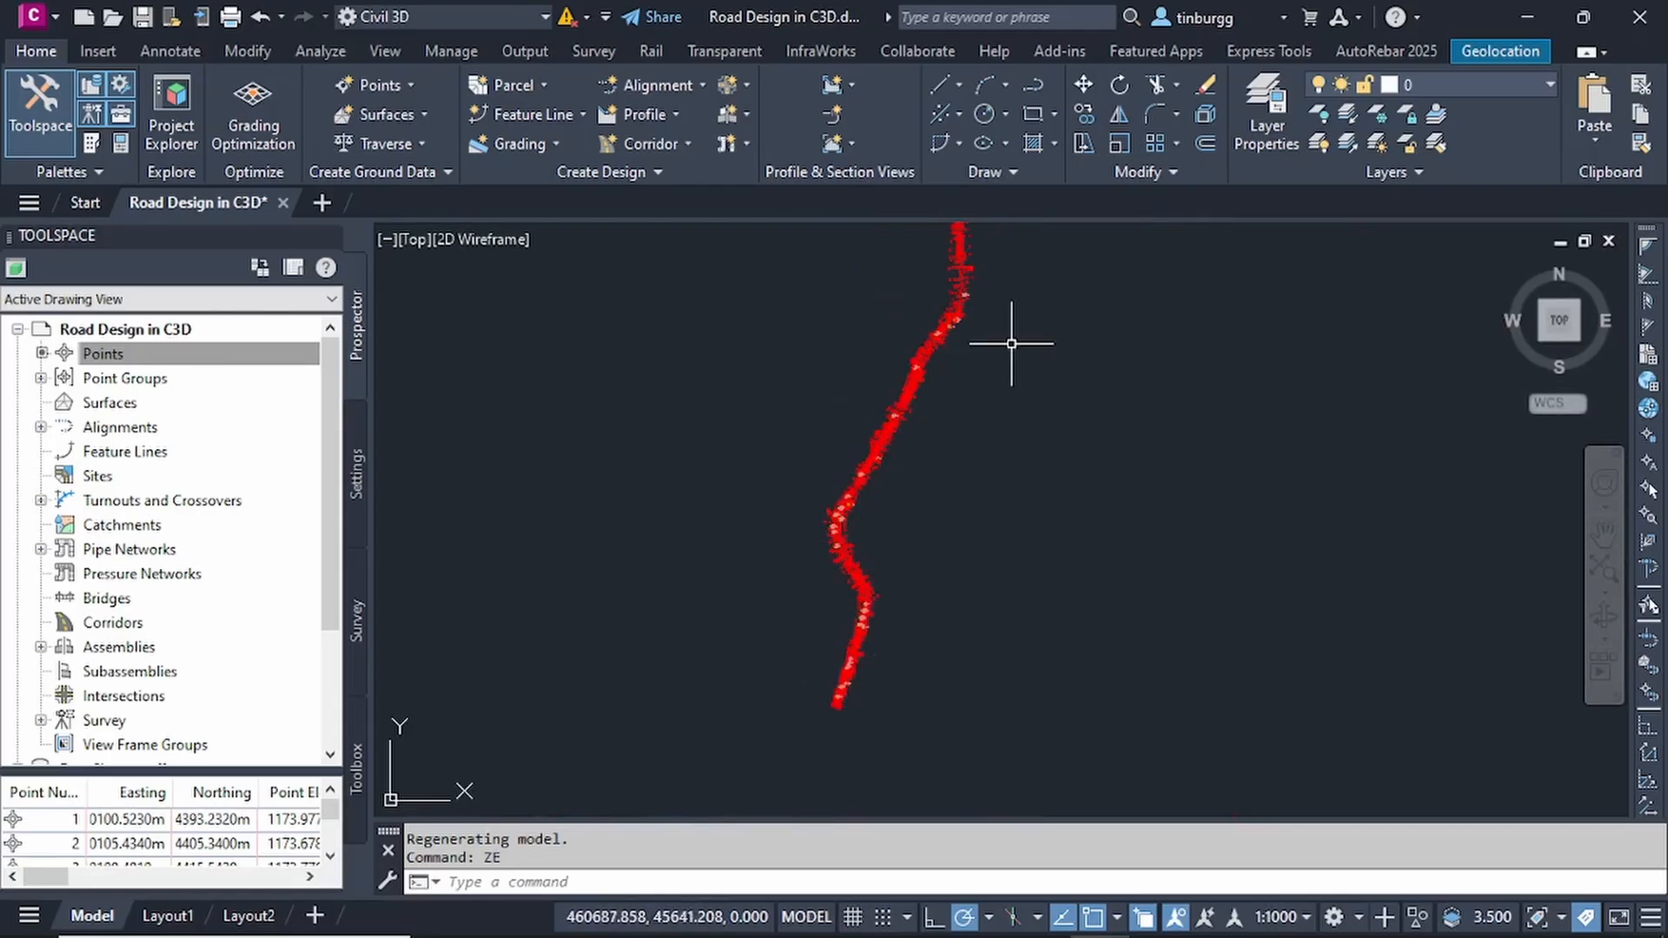
scroll(899, 532, "up", 4)
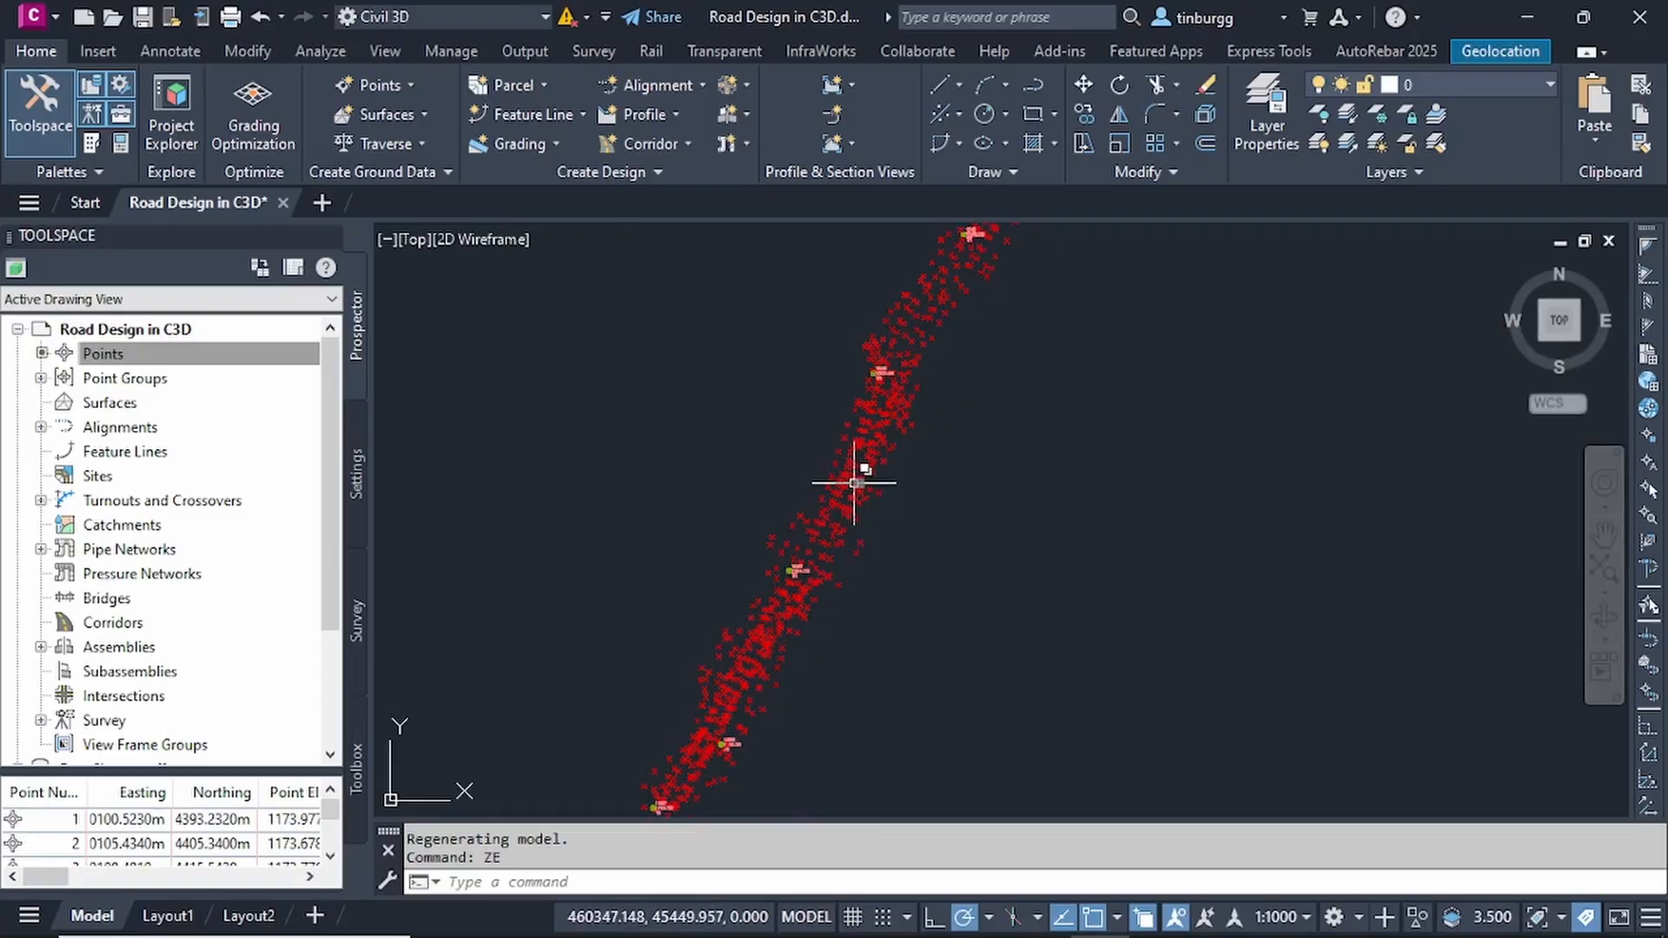
scroll(854, 482, "down", 3)
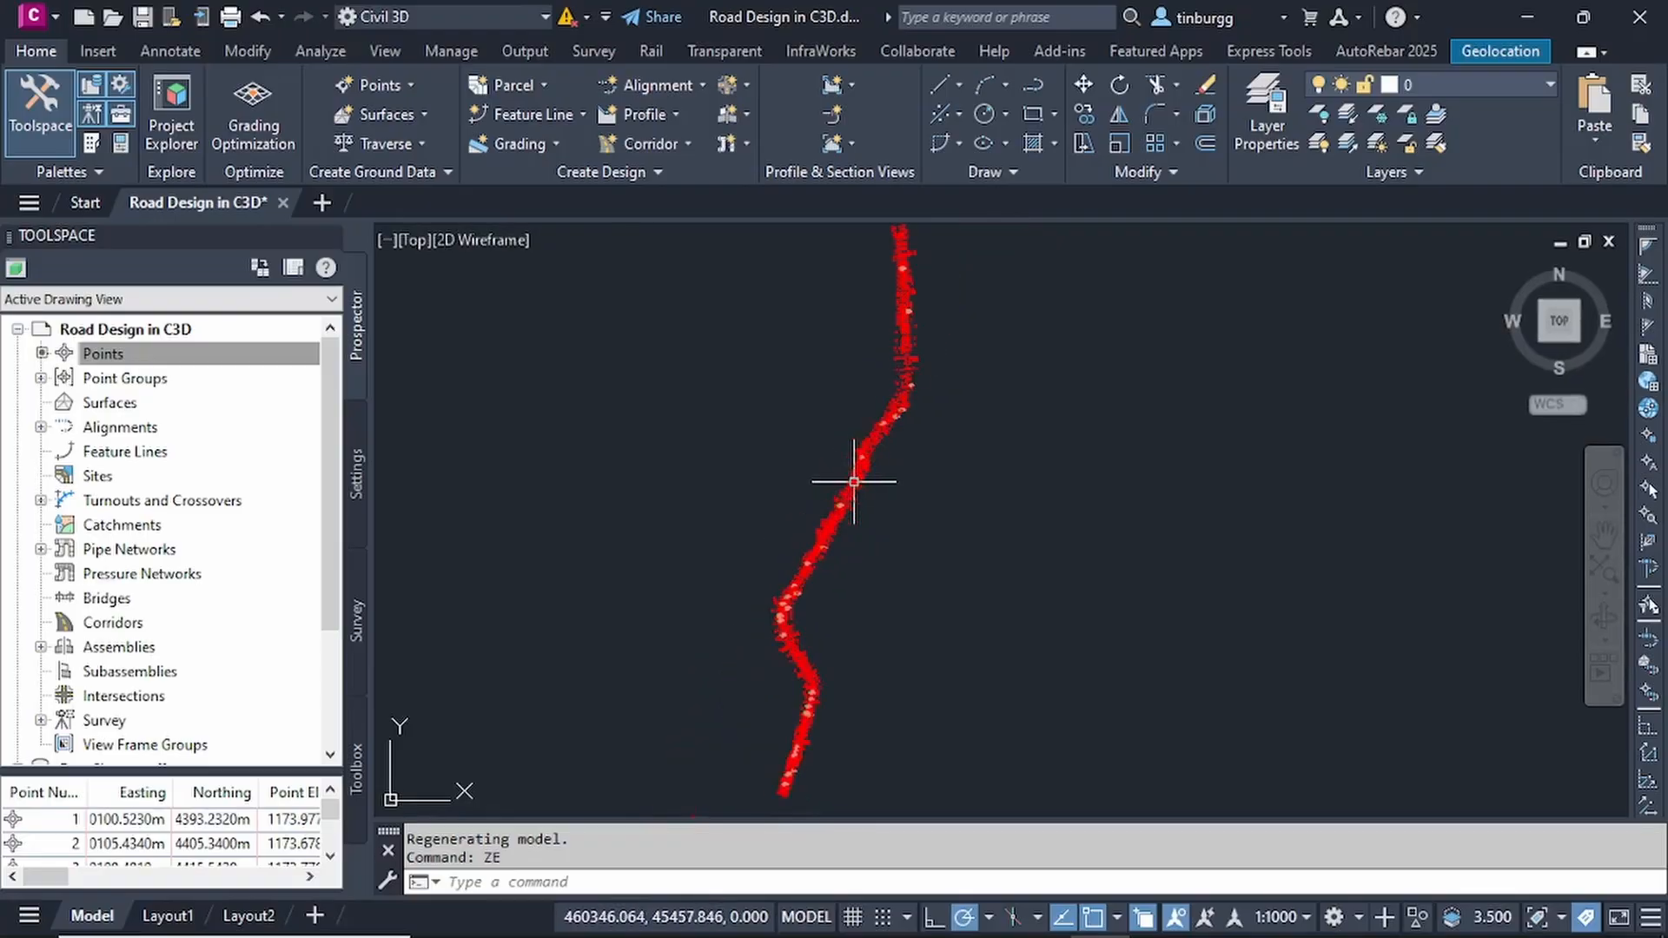
scroll(854, 482, "up", 4)
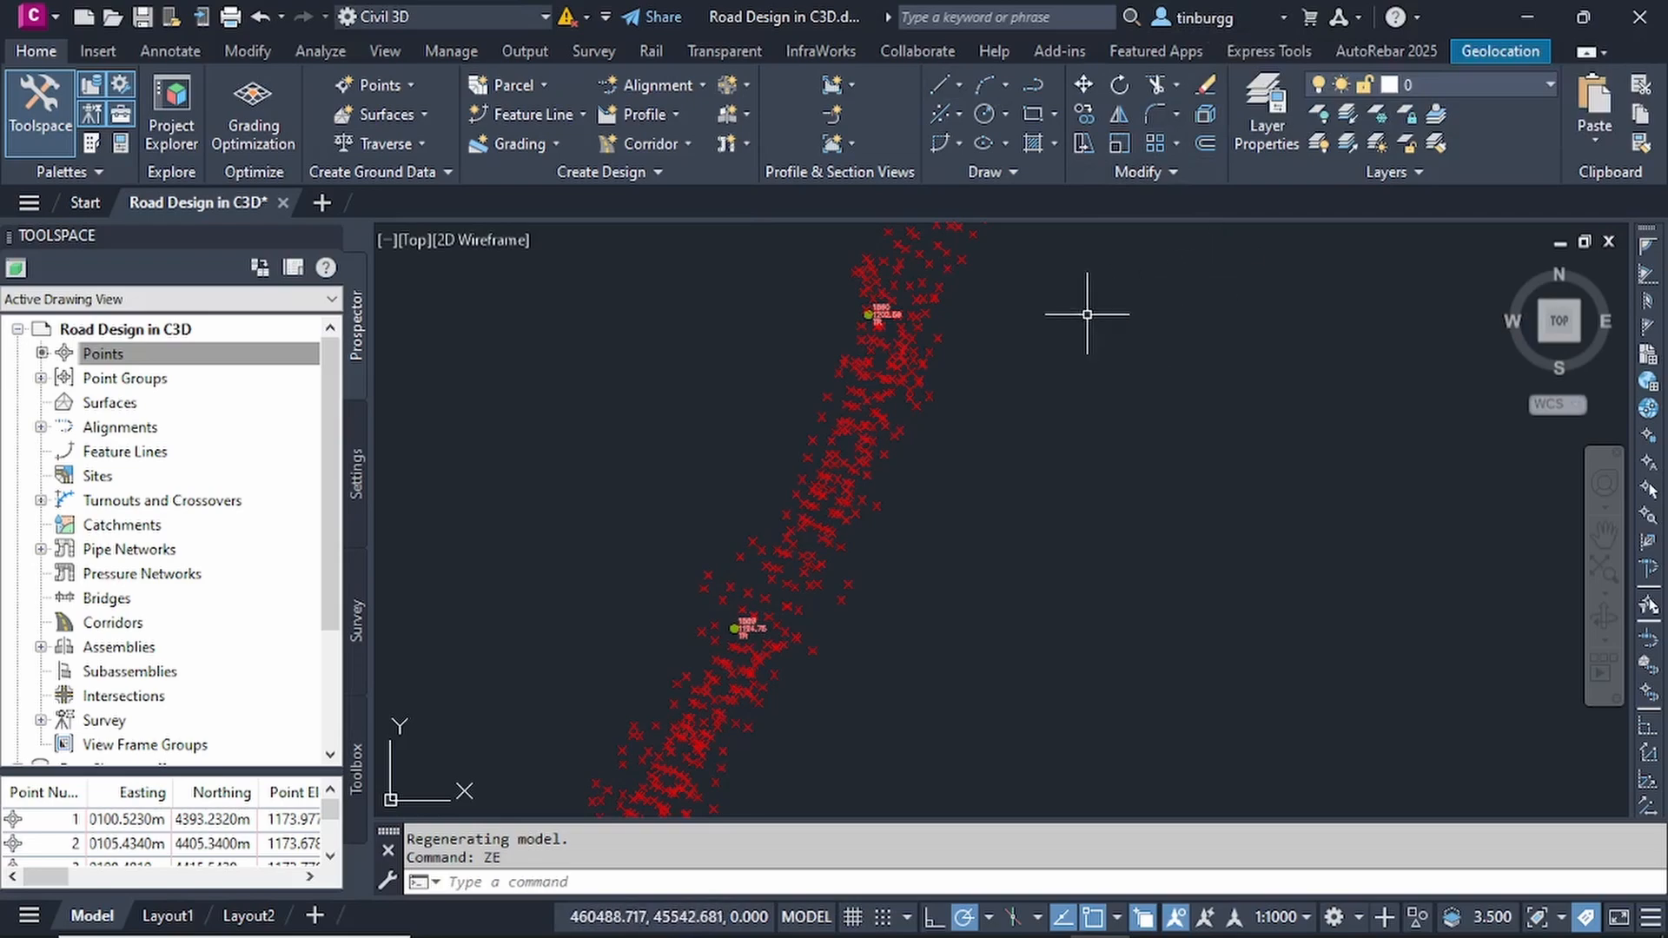
scroll(882, 321, "up", 3)
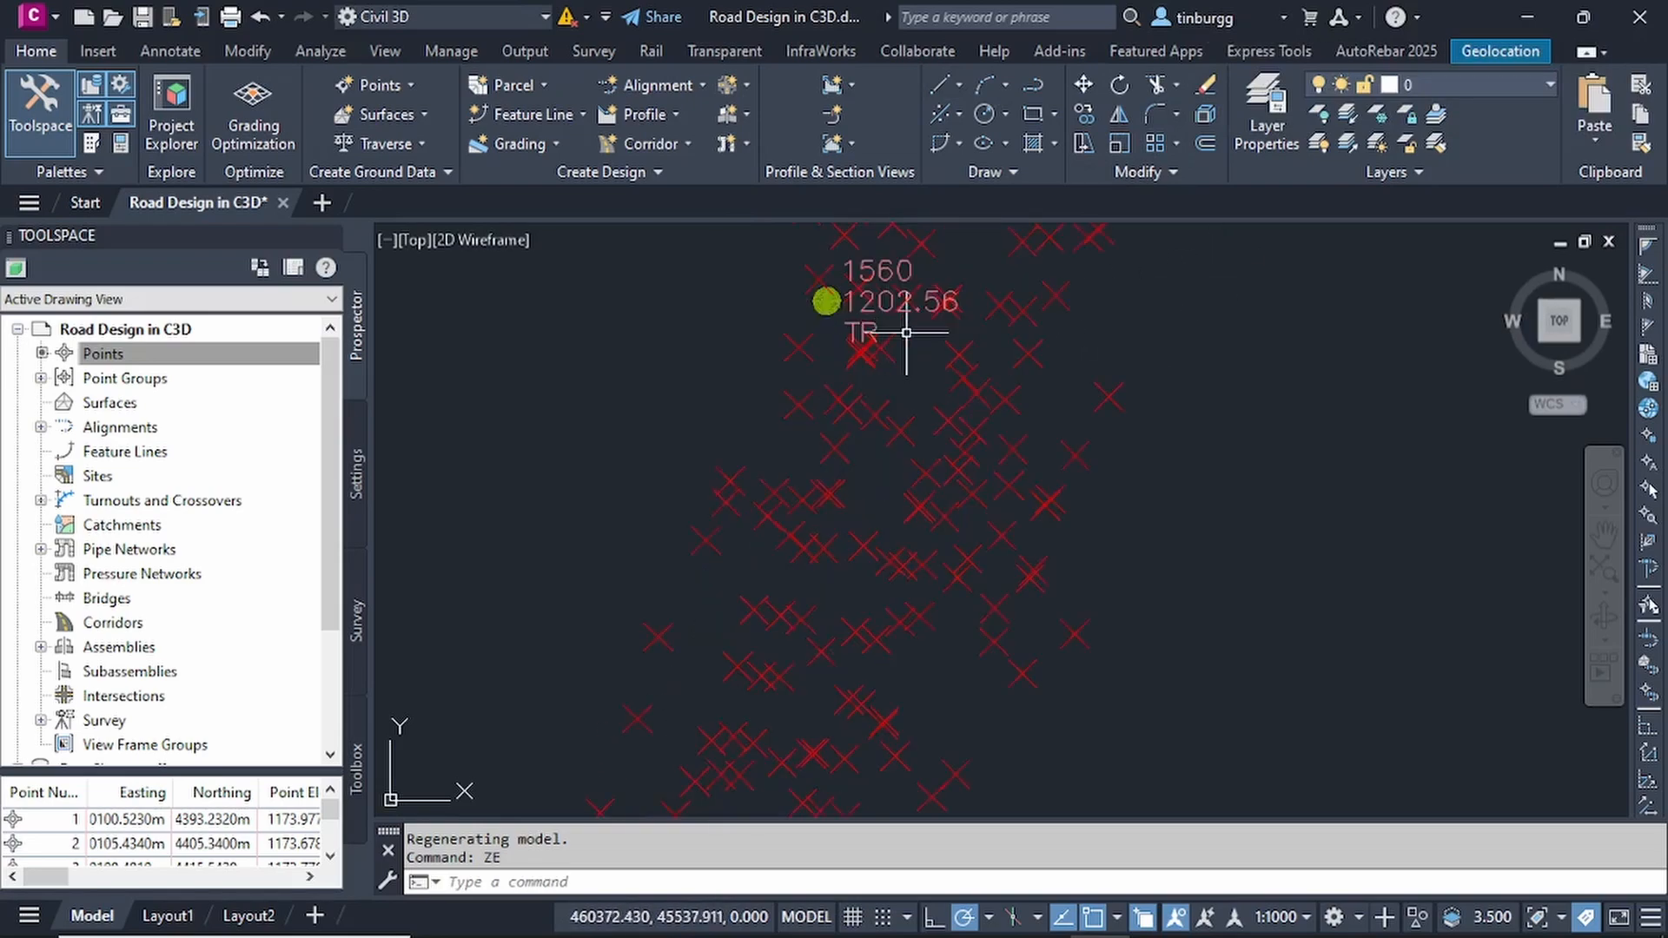
scroll(895, 357, "down", 3)
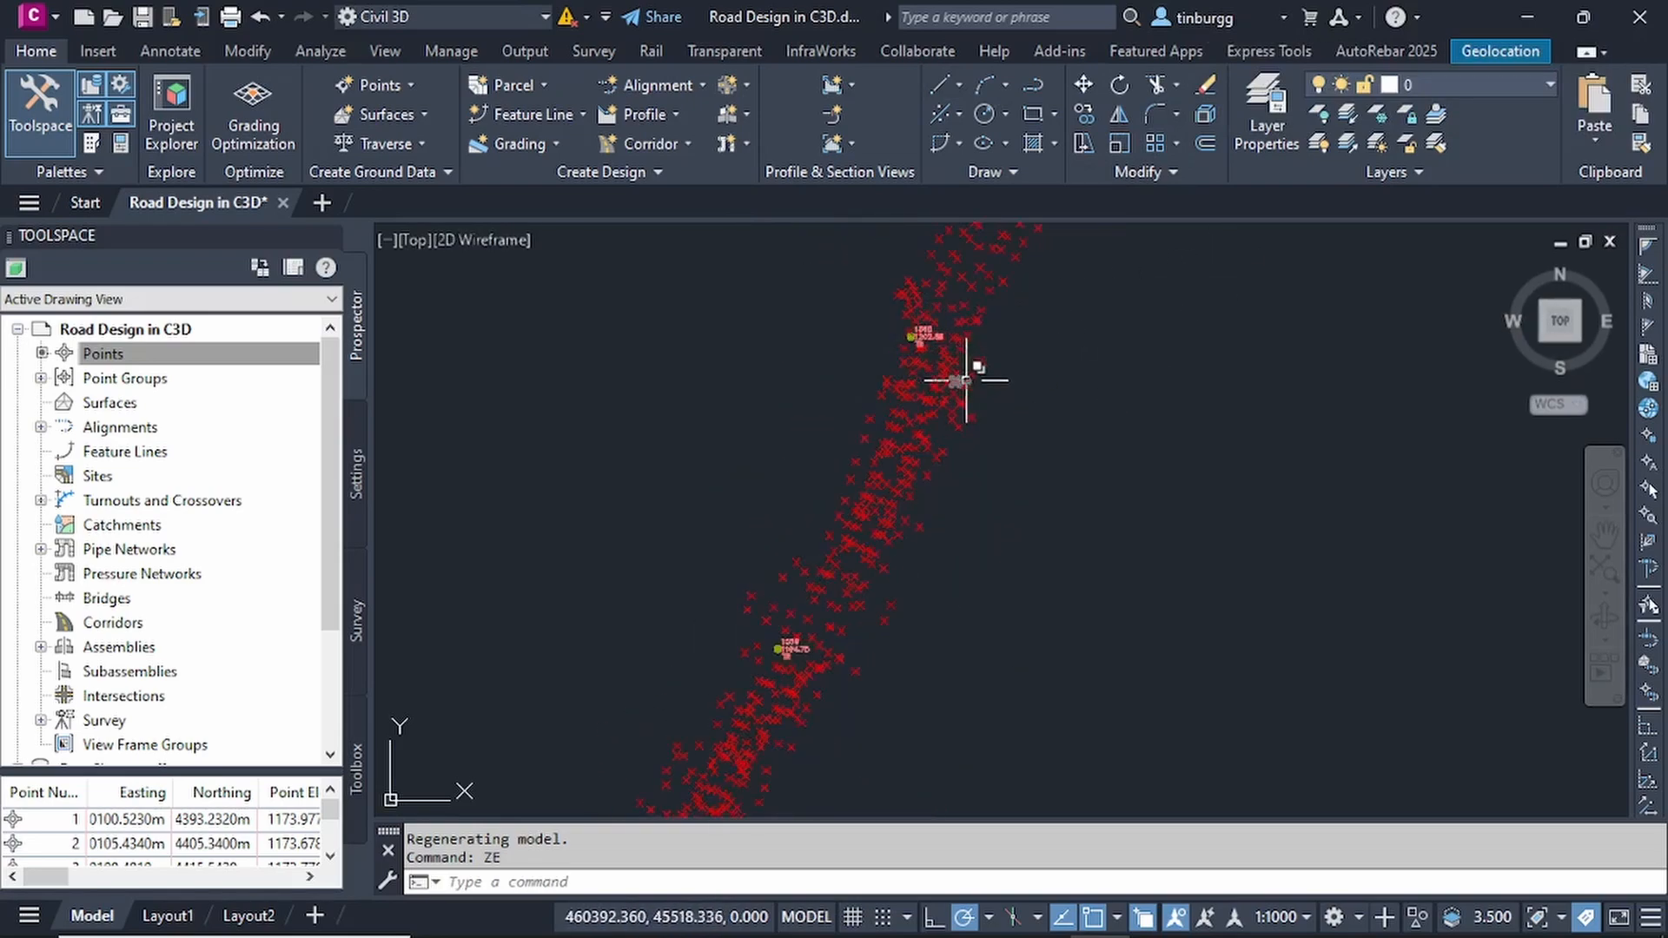
- Turn on the aerial online map behind the survey points and agree to use online map data
scroll(957, 372, "down", 2)
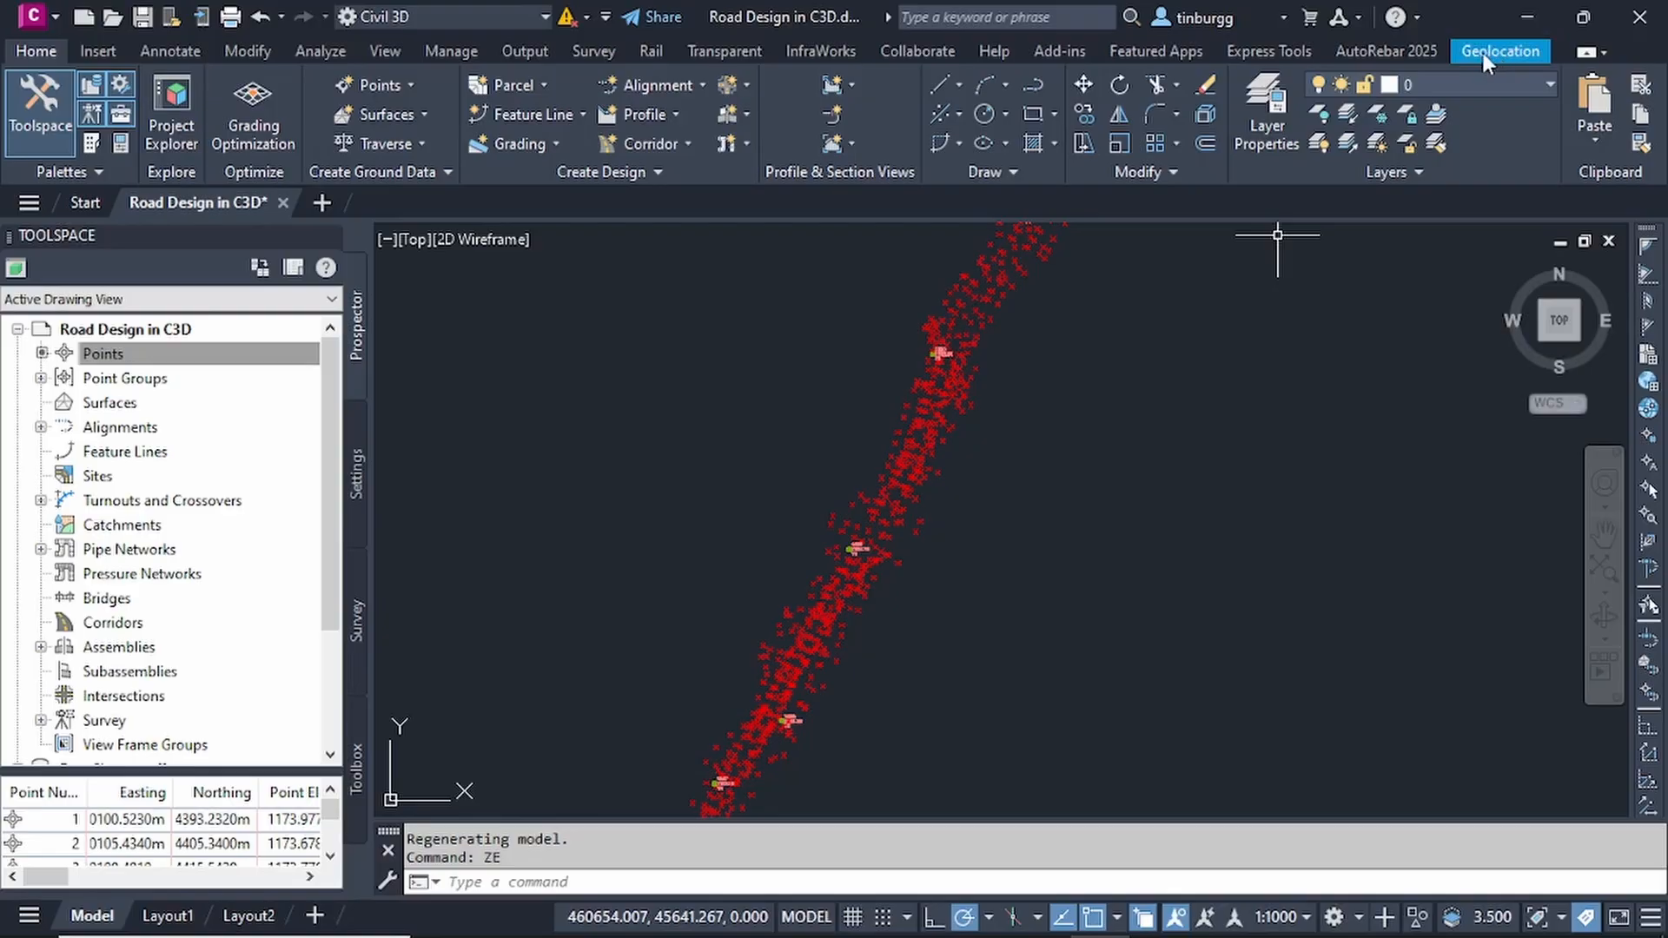
left_click(1505, 51)
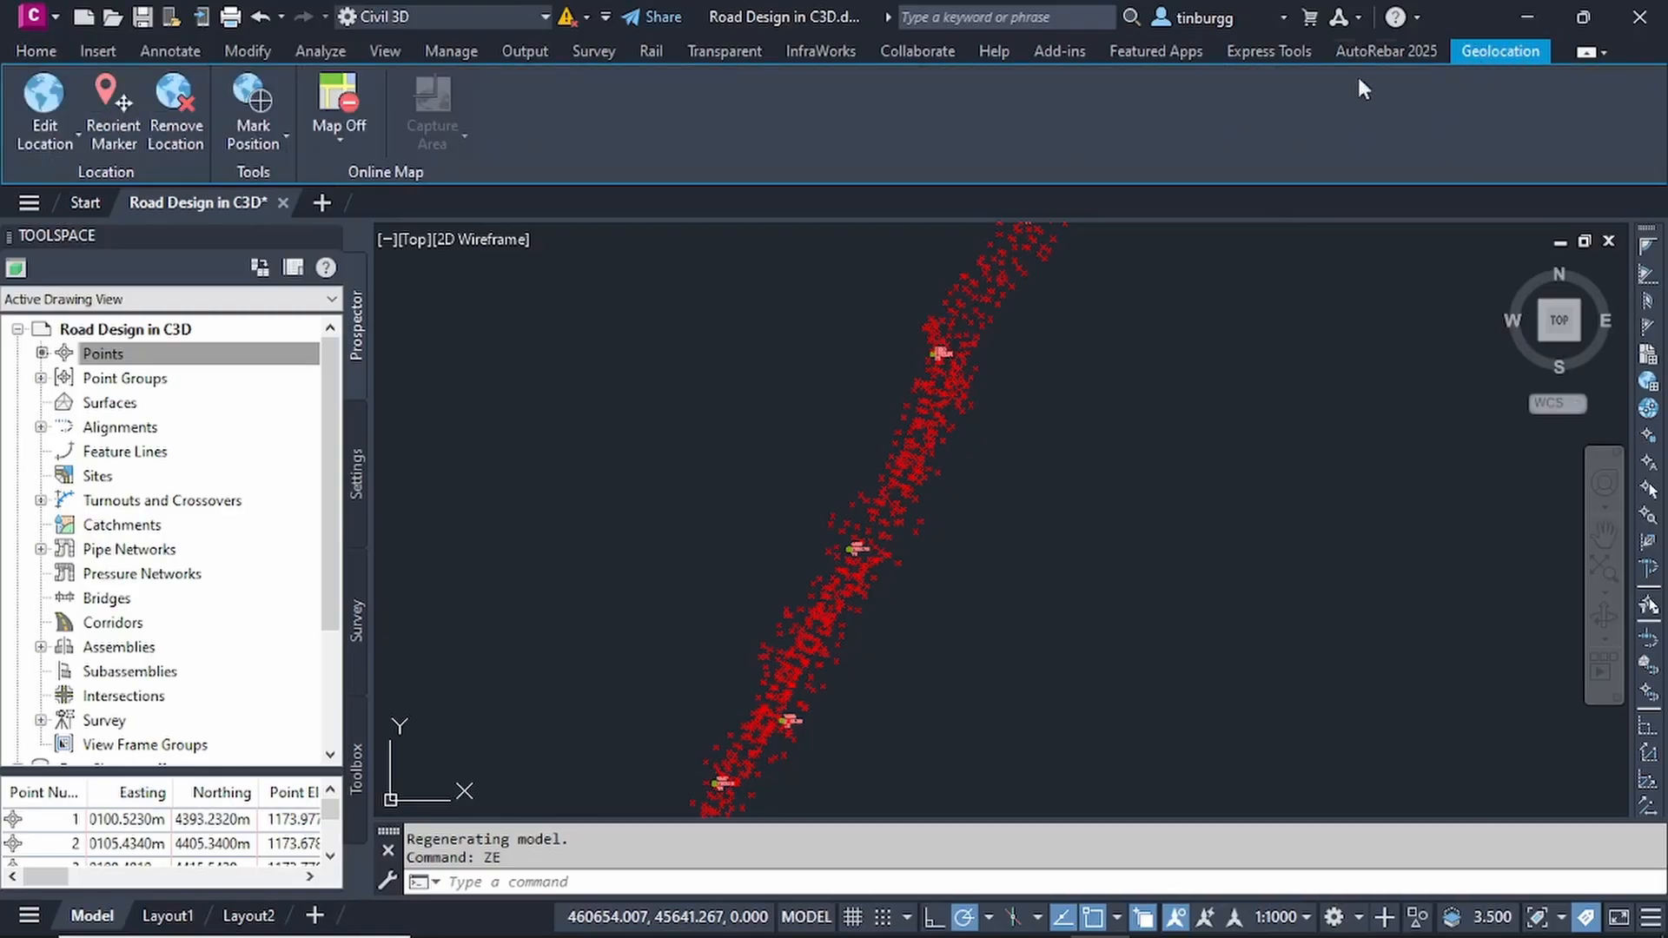
left_click(337, 135)
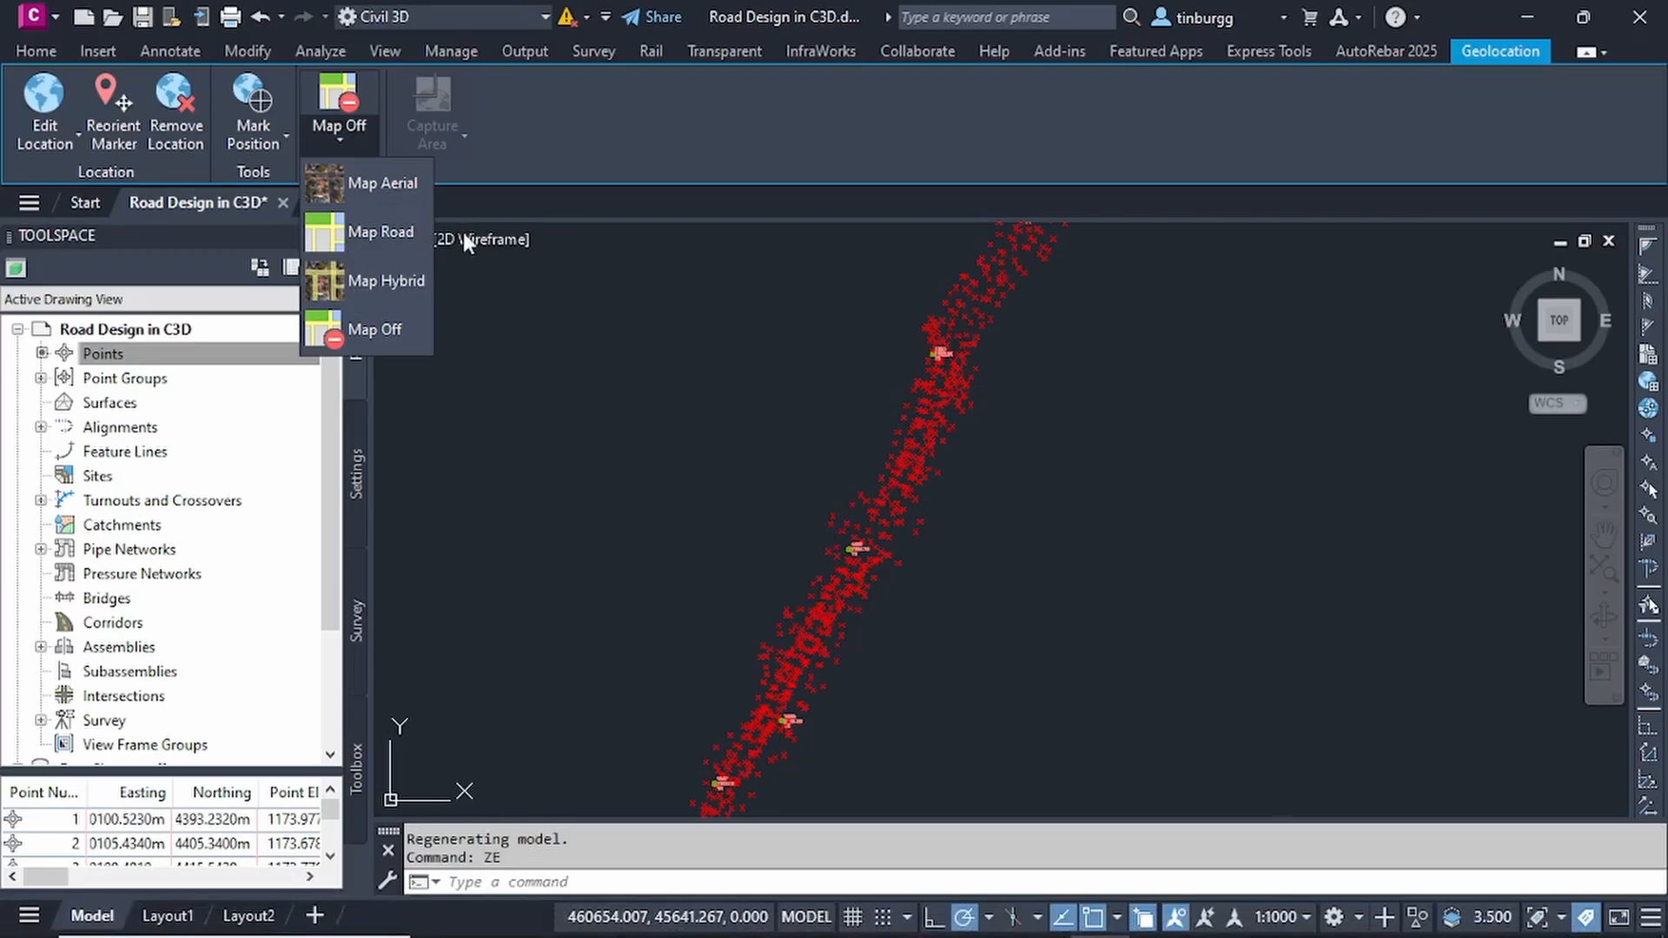
left_click(383, 197)
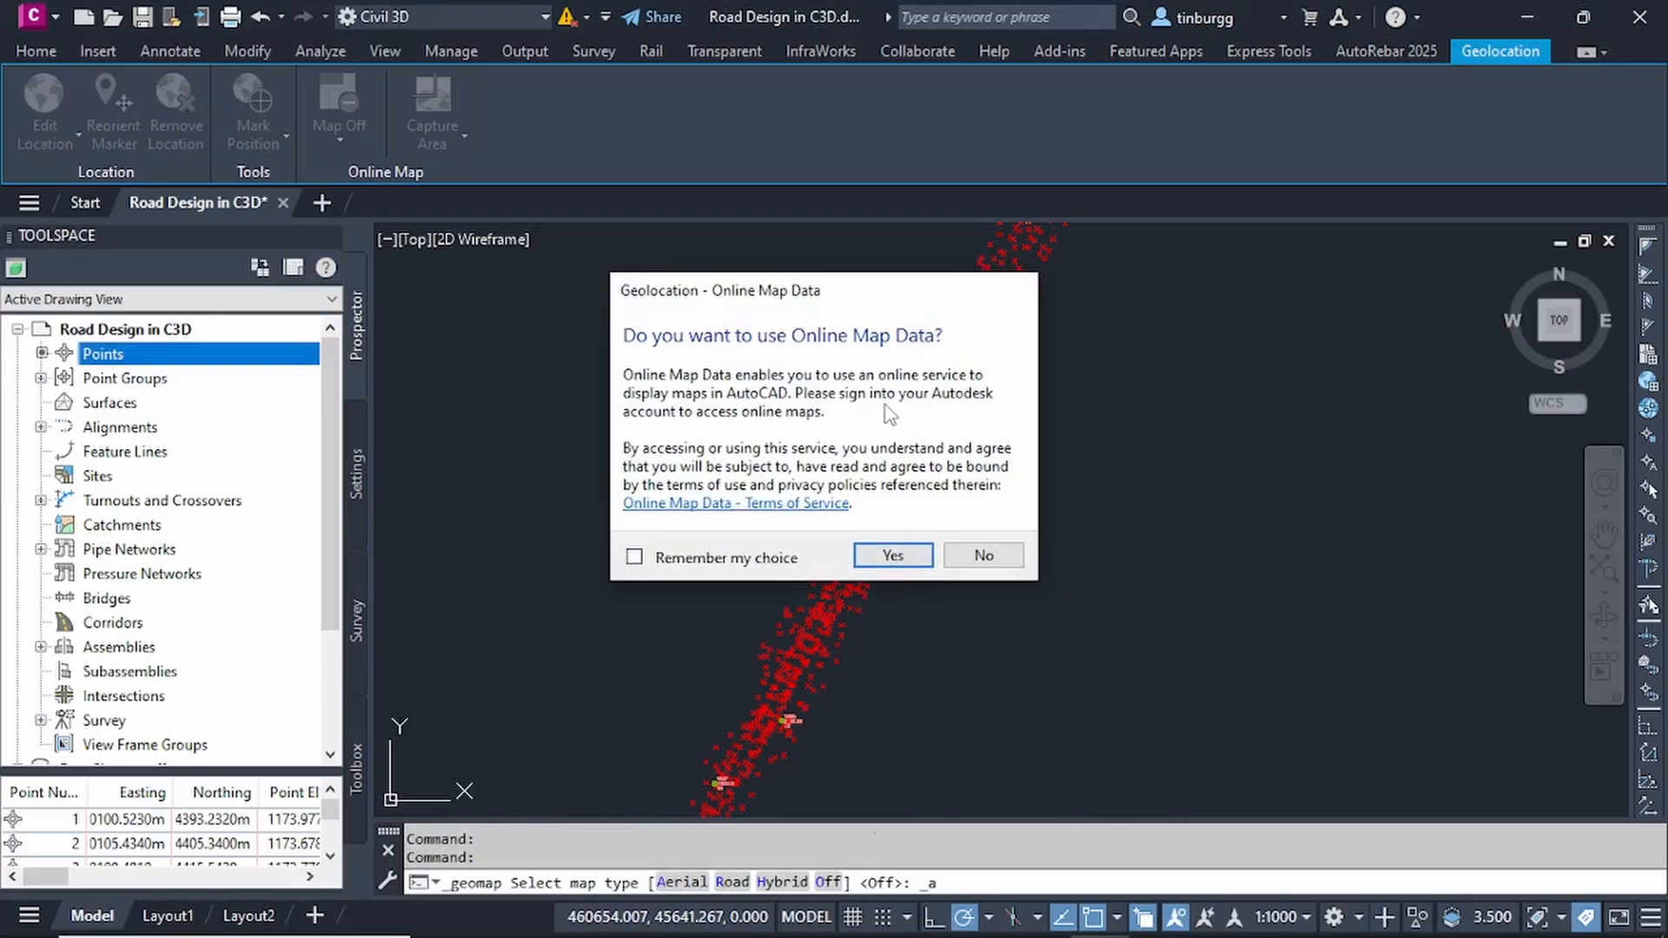
left_click(897, 560)
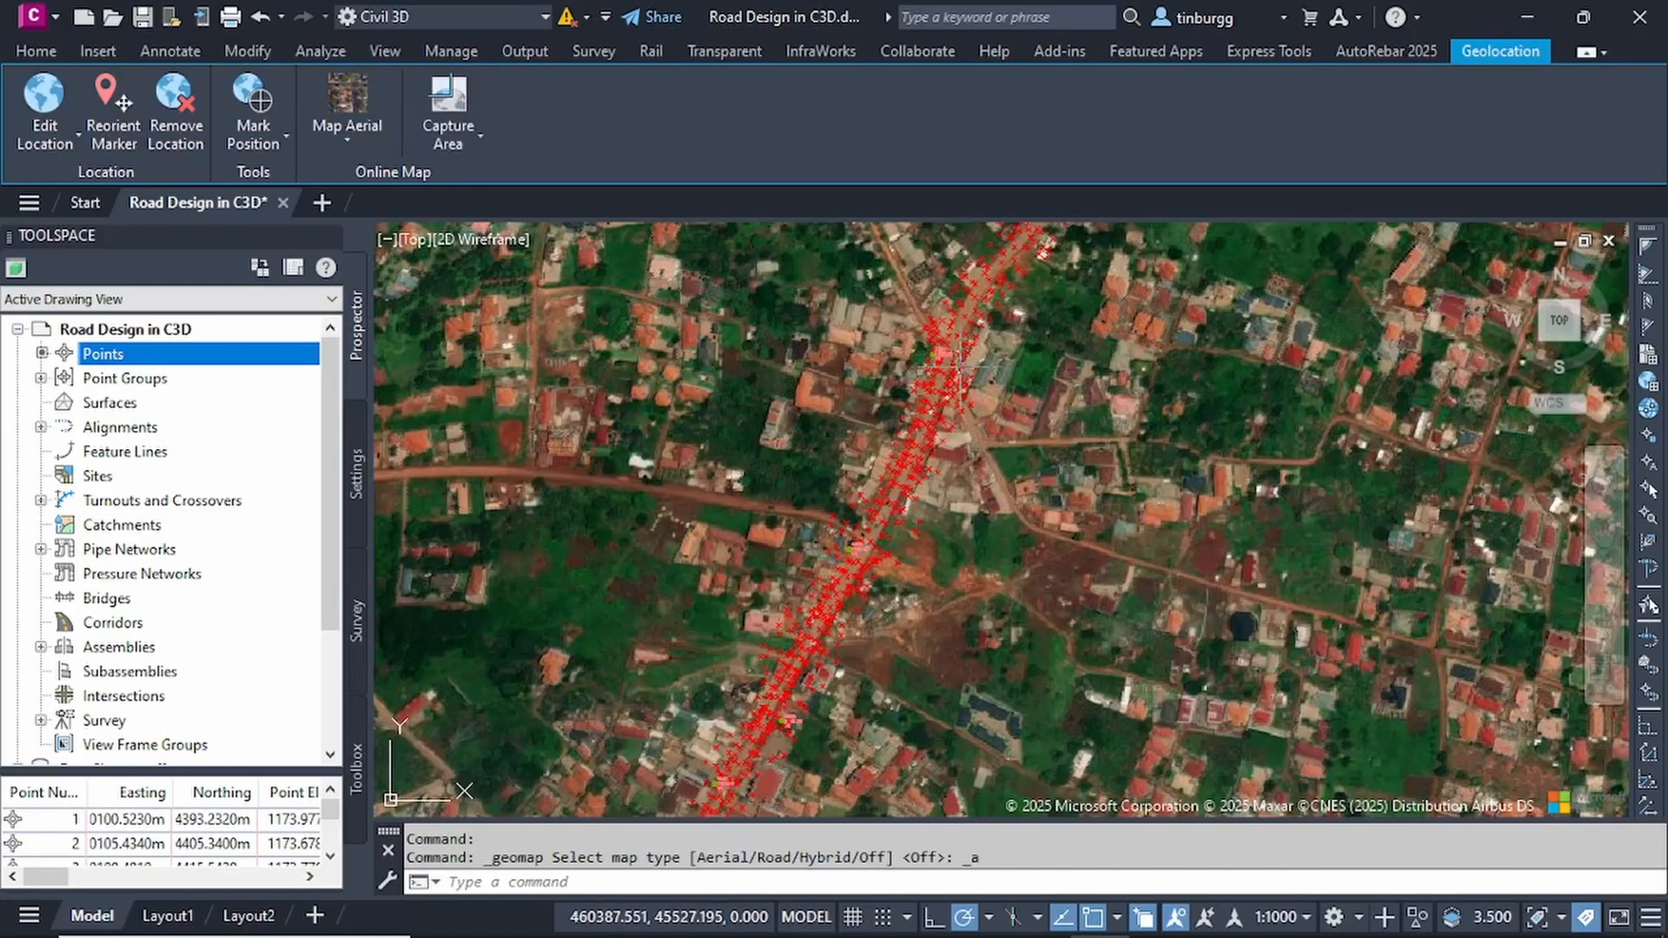
- Check how the survey points line up with the road on the aerial imagery, down to the route's southern end
scroll(941, 361, "up", 4)
scroll(940, 361, "down", 5)
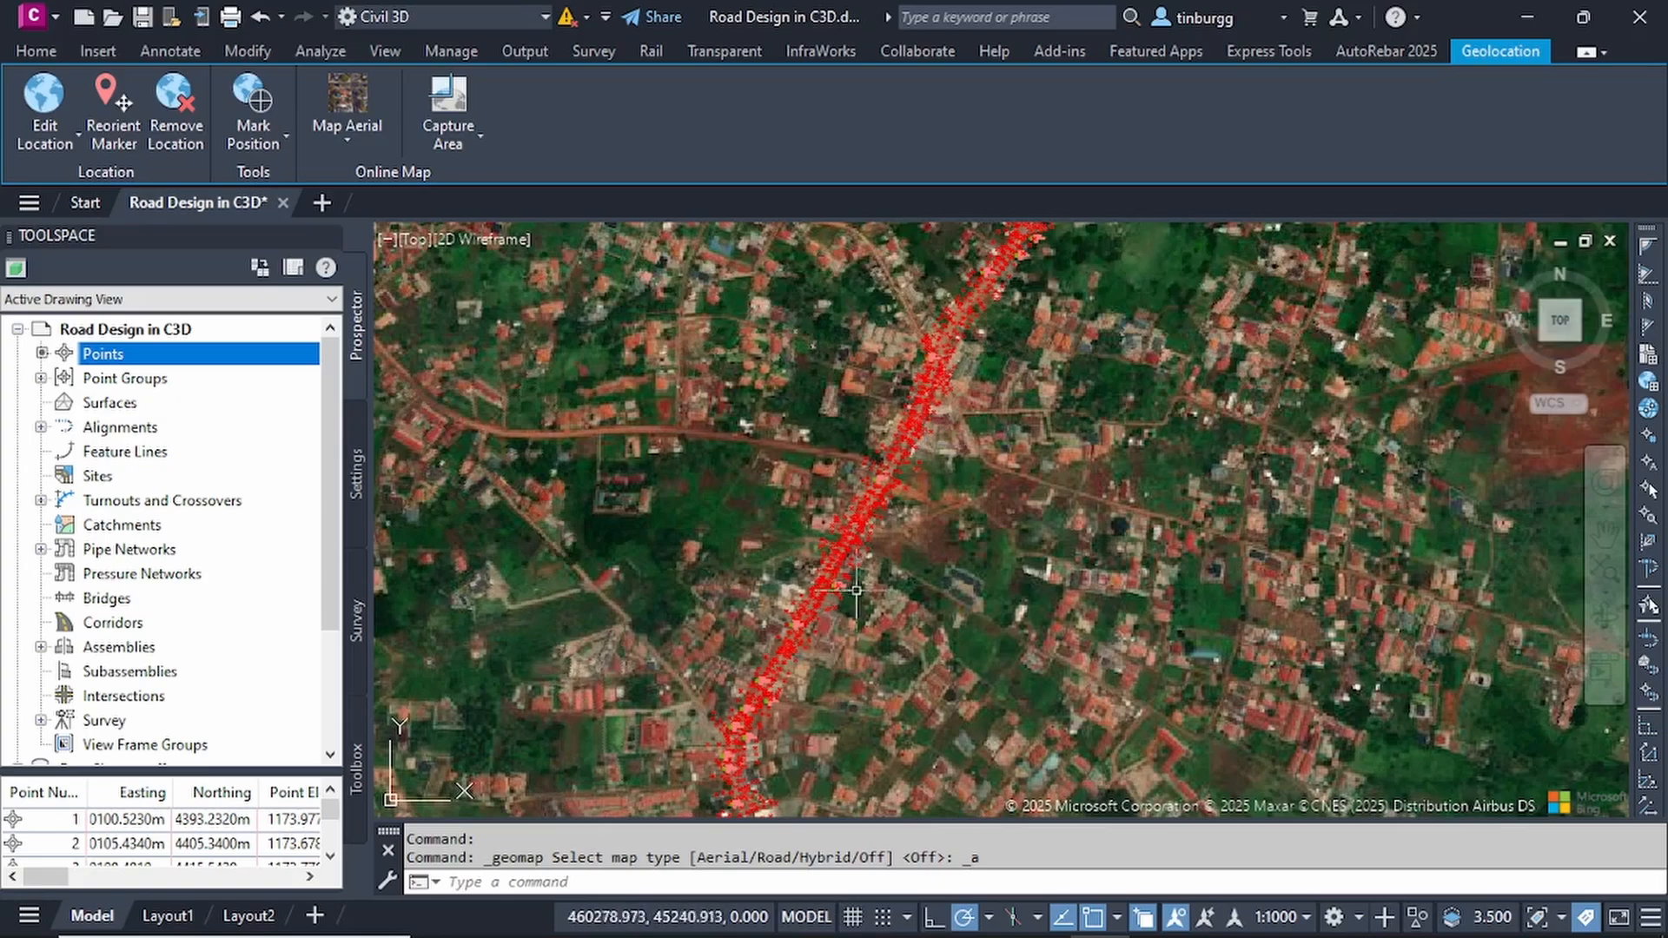
middle_click_drag(853, 599, 962, 399)
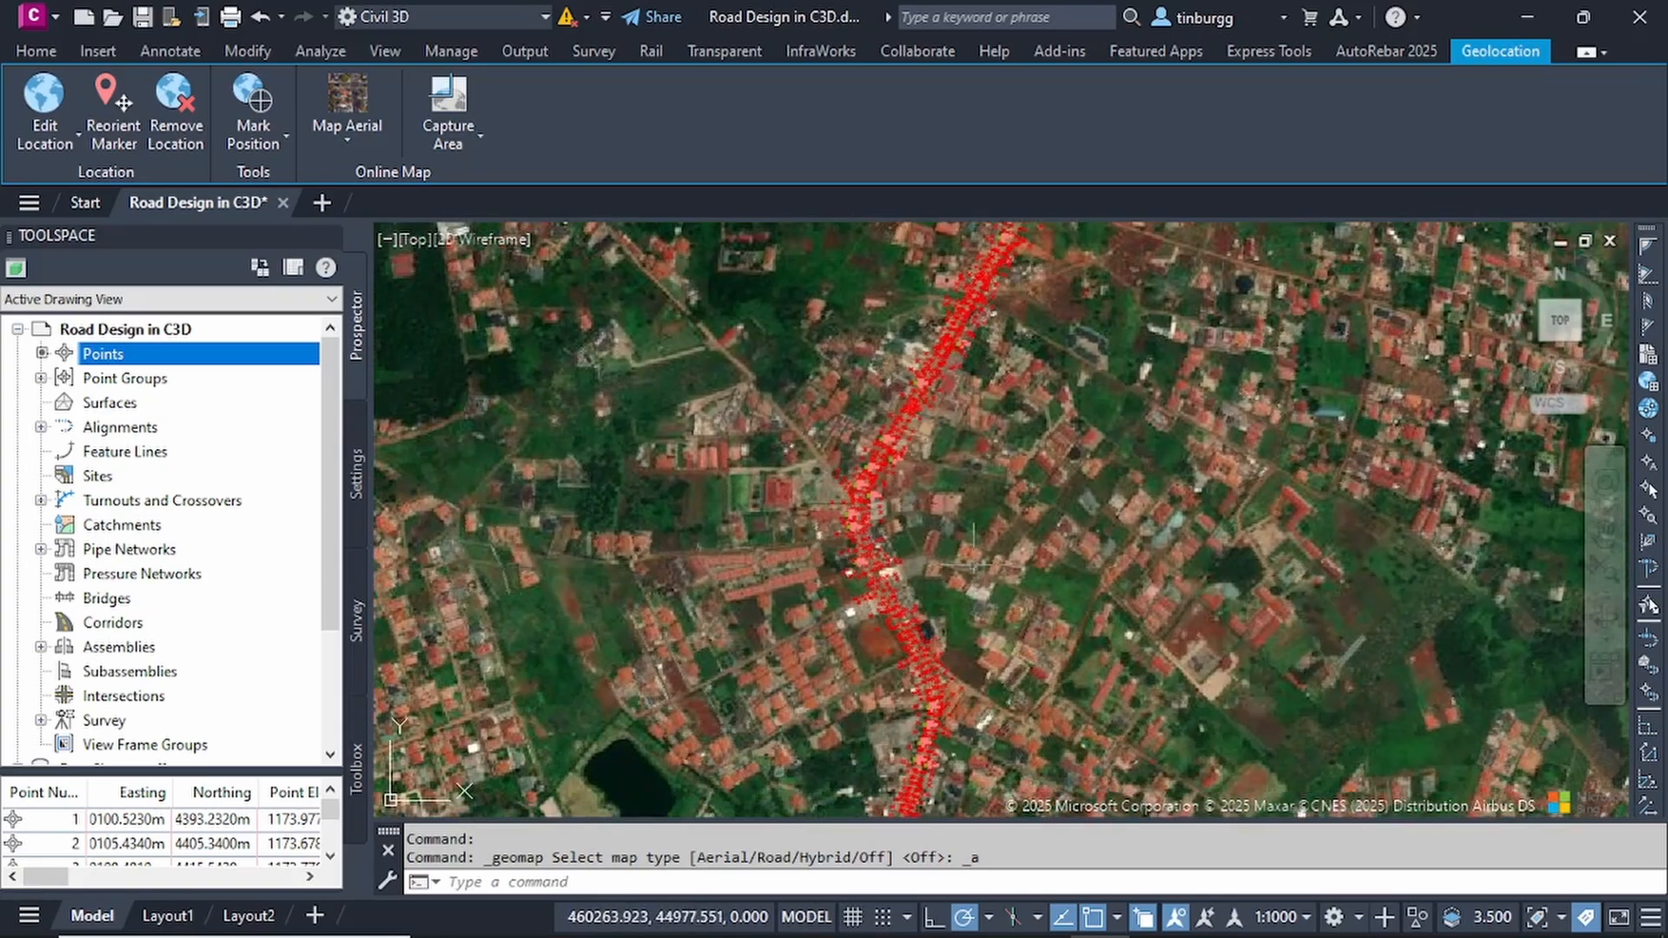
mouse_move(954, 595)
middle_mouse_down()
mouse_move(933, 334)
mouse_move(904, 513)
middle_mouse_up()
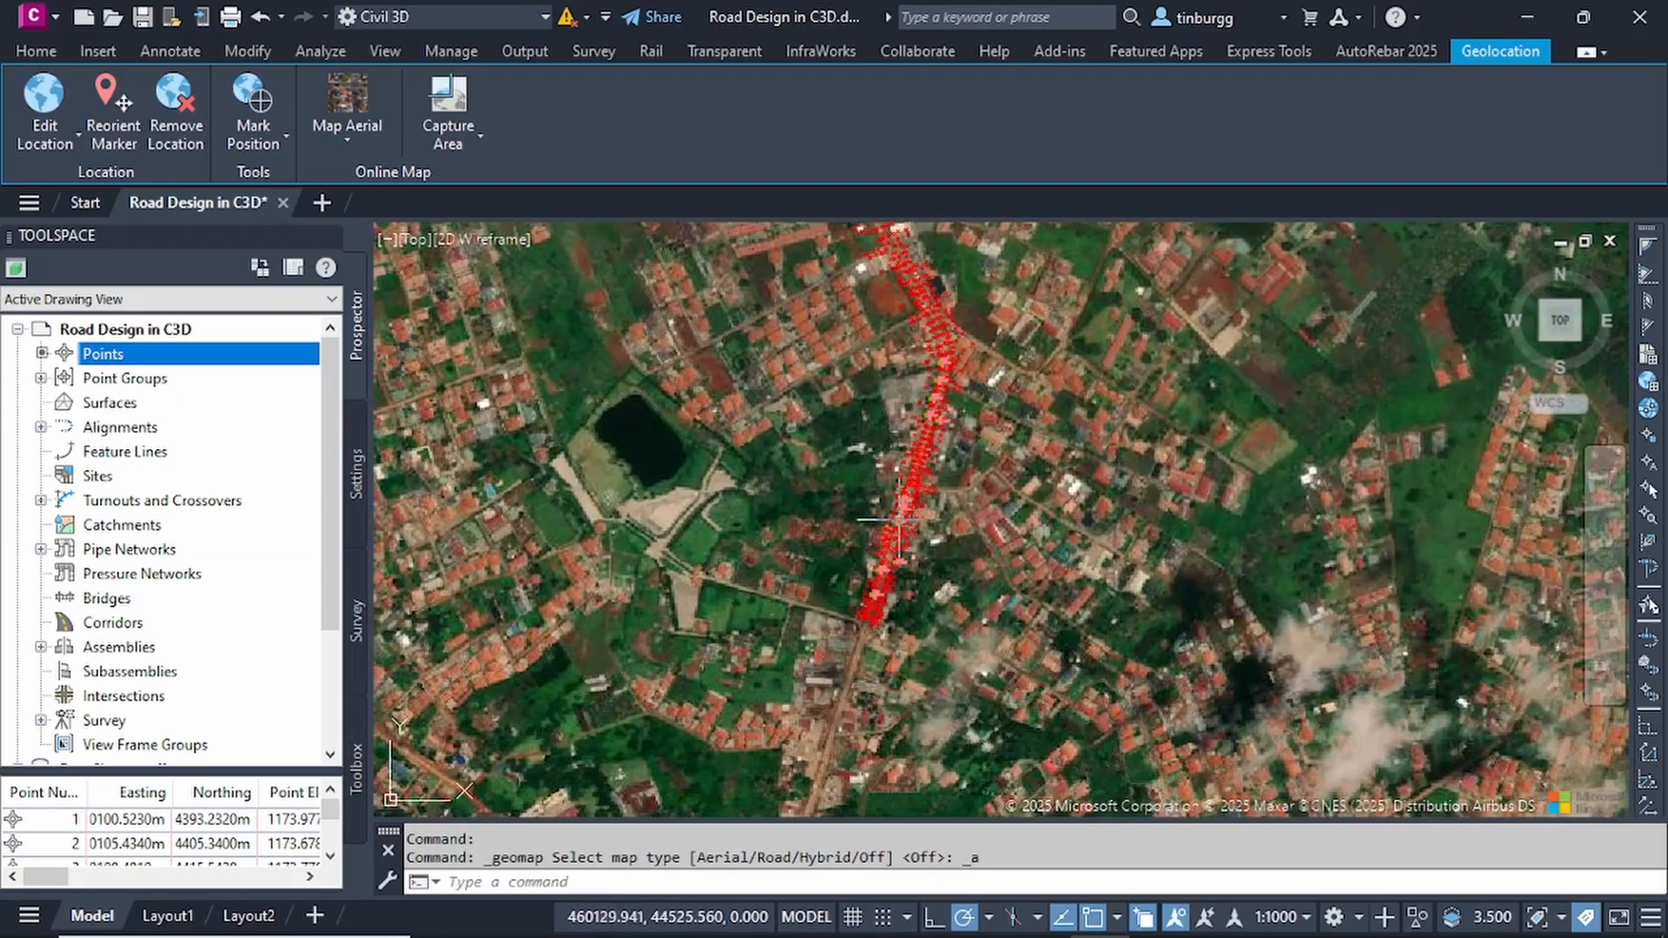
scroll(904, 513, "up", 3)
scroll(904, 513, "up", 2)
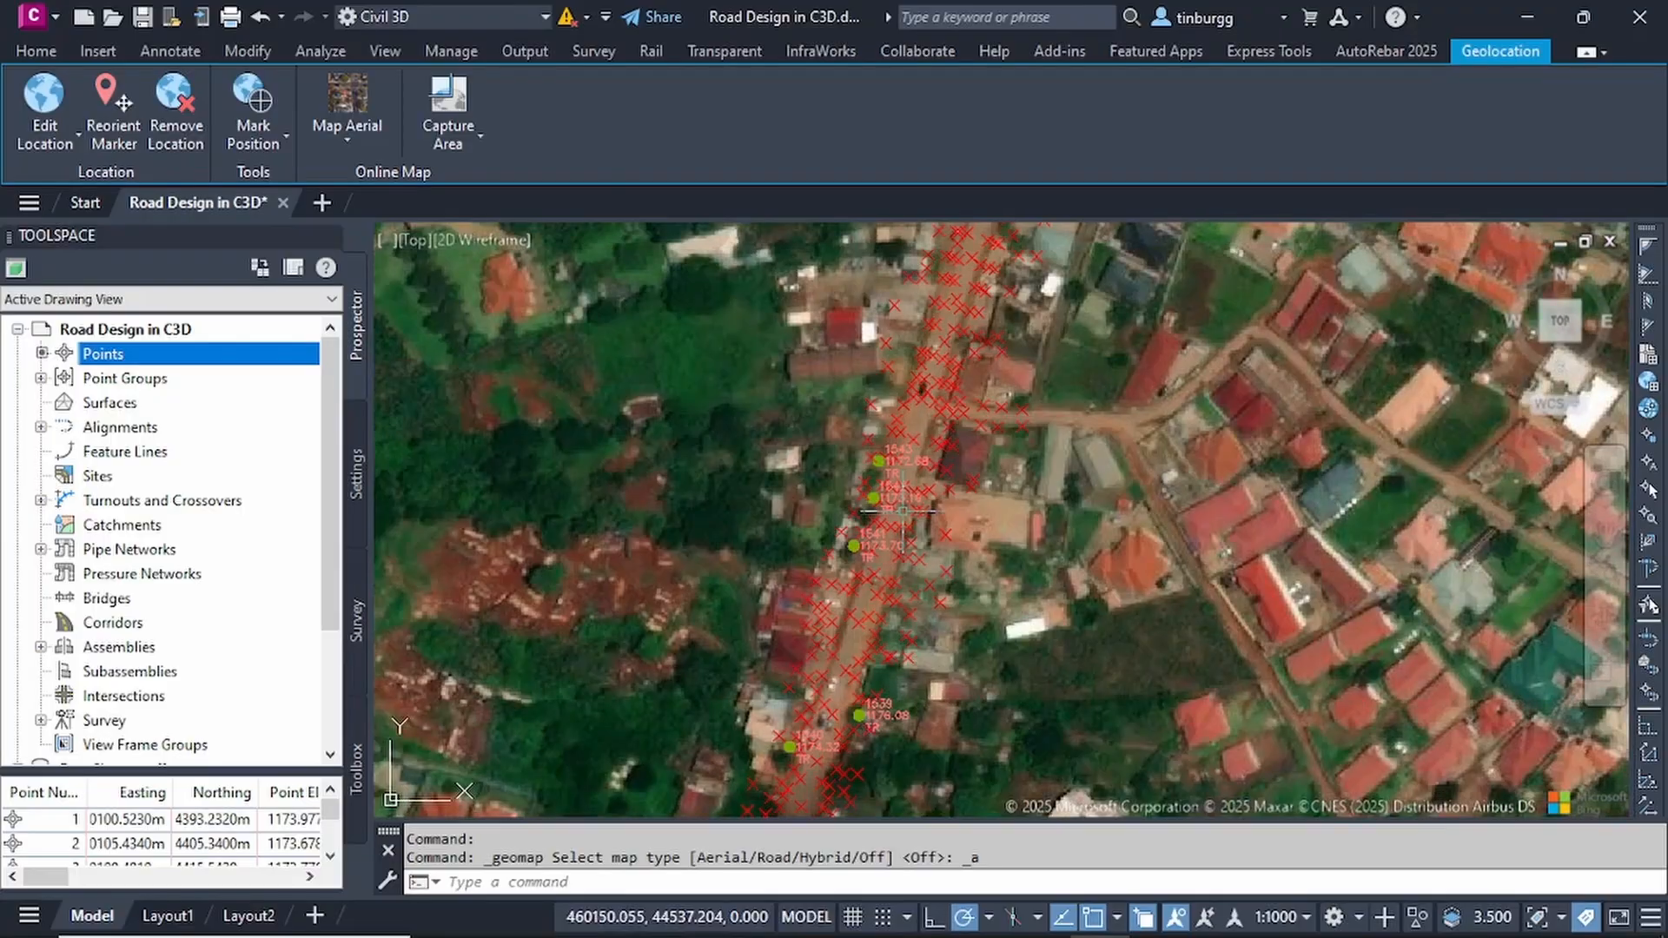
scroll(958, 457, "down", 2)
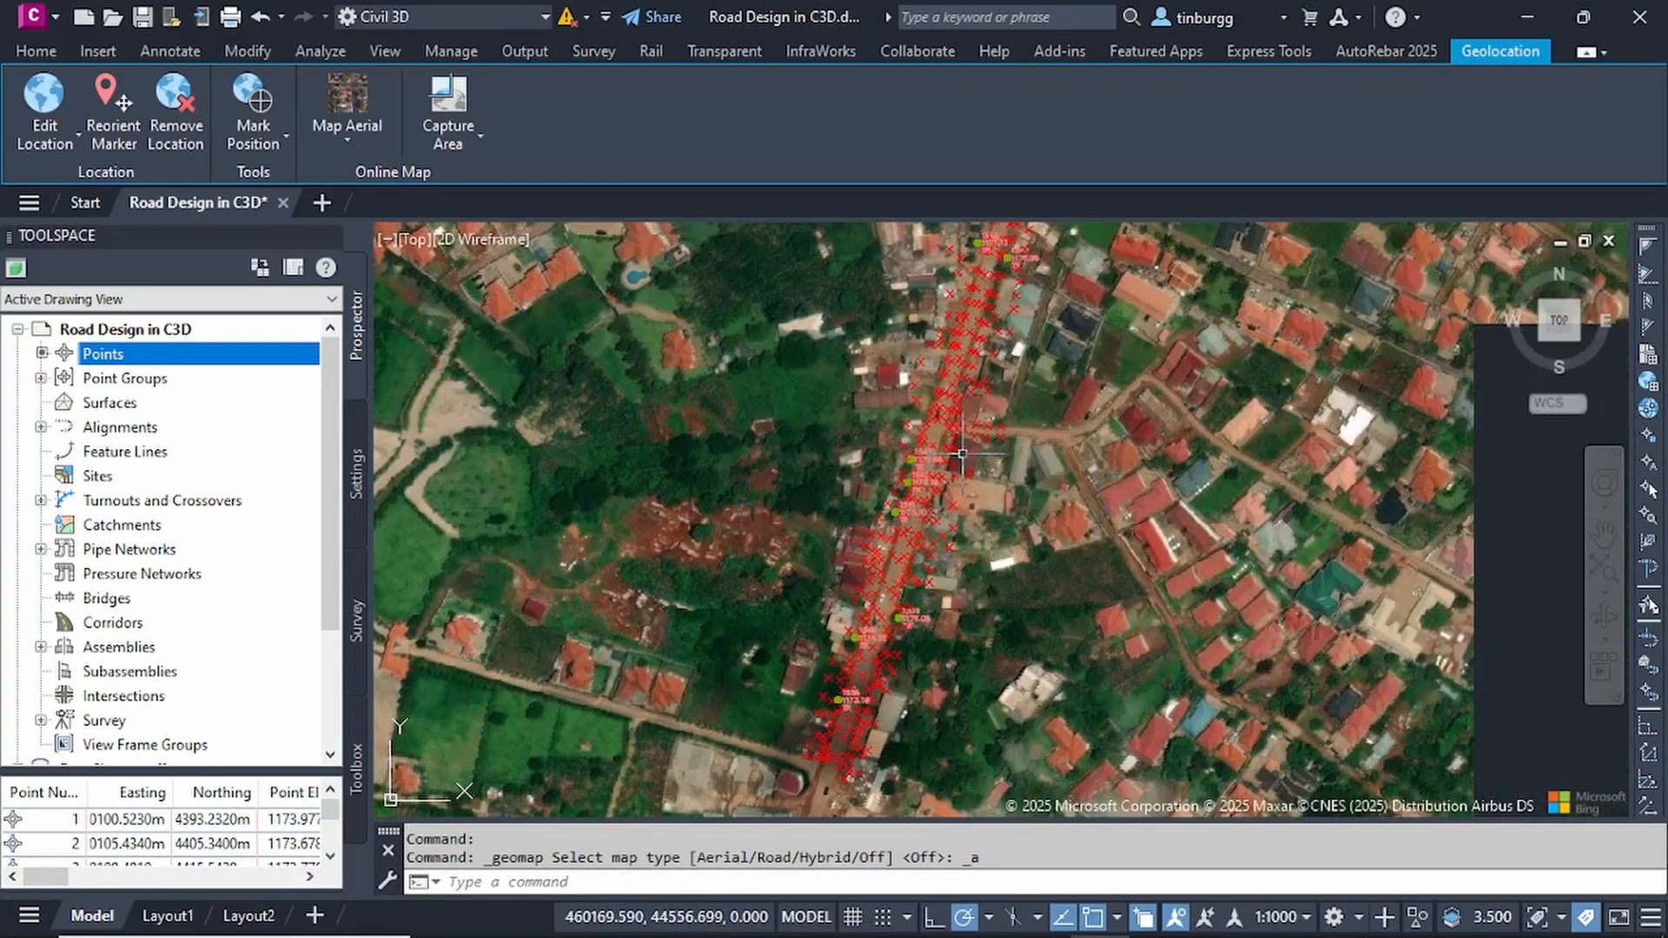
scroll(963, 447, "down", 2)
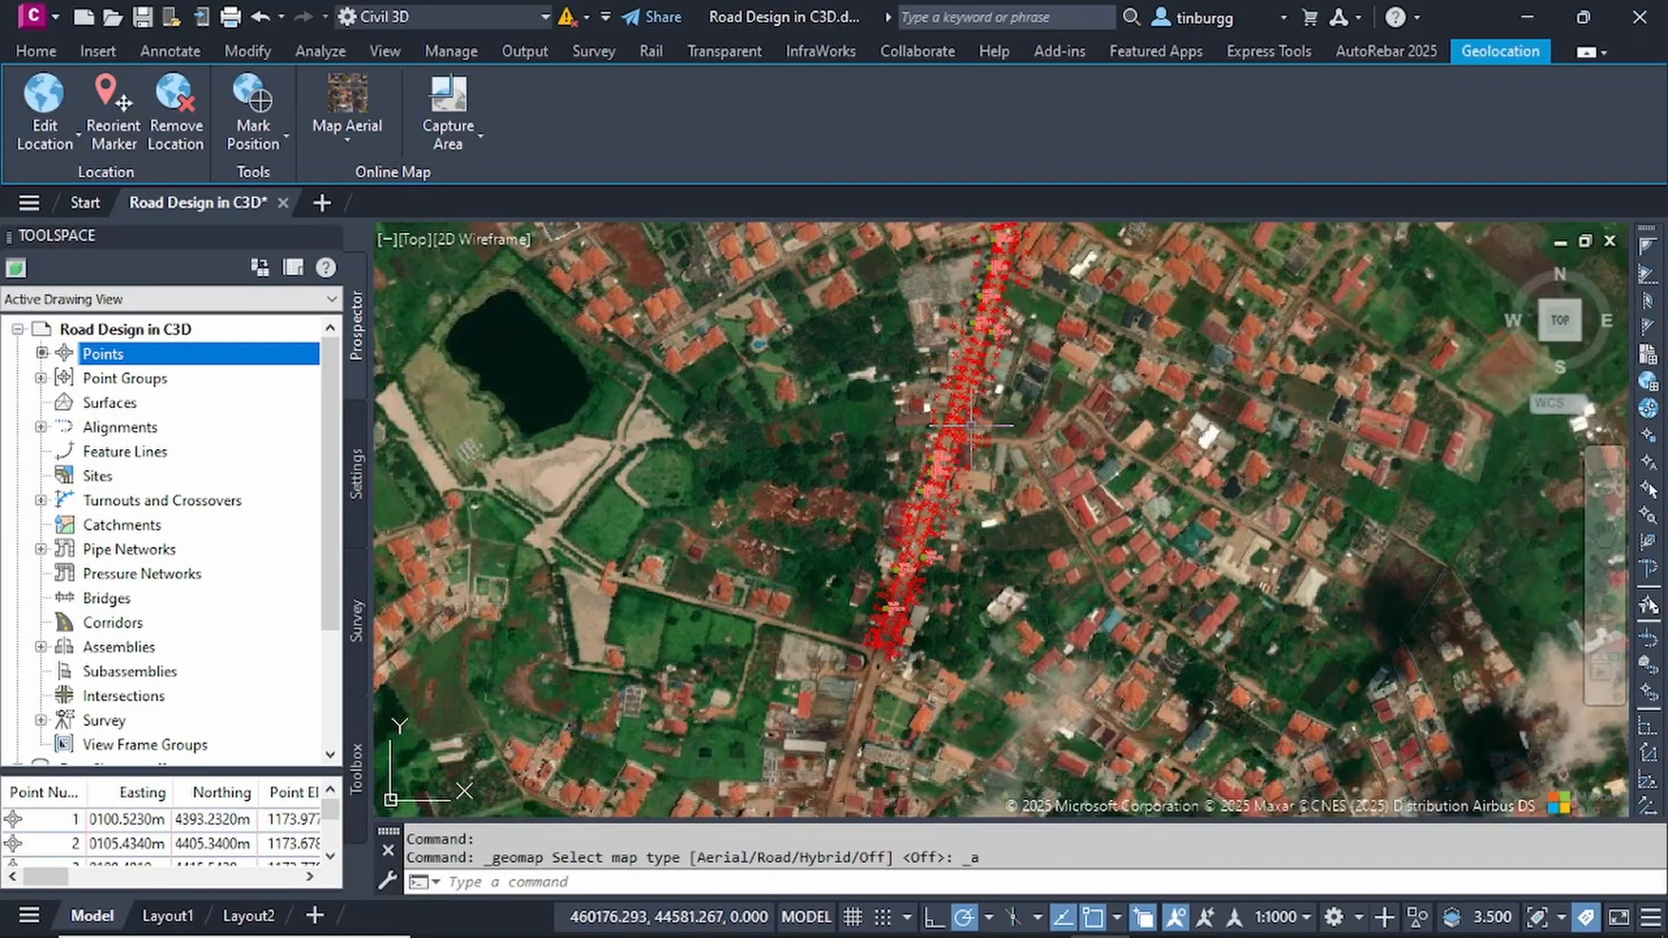
- Follow the survey points northward over the aerial imagery, comparing them with the road through the middle of the route
middle_click_drag(971, 426, 934, 619)
middle_click_drag(963, 471, 928, 633)
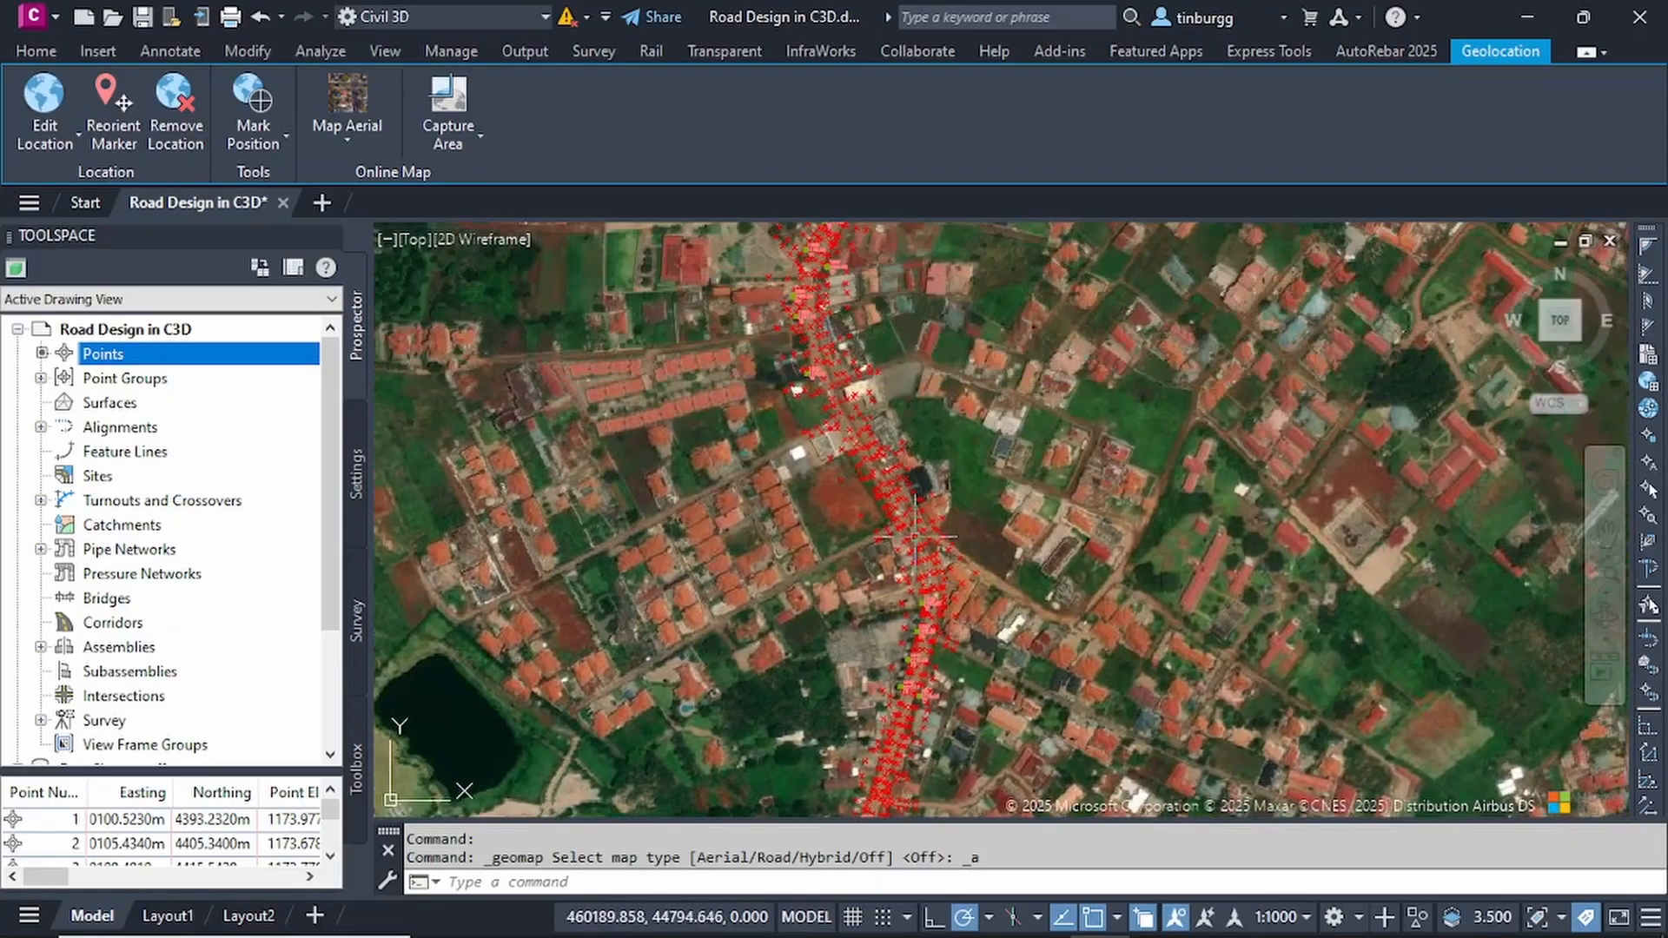
middle_click_drag(921, 527, 936, 663)
middle_click_drag(839, 467, 841, 607)
middle_click_drag(975, 401, 950, 469)
scroll(988, 360, "up", 5)
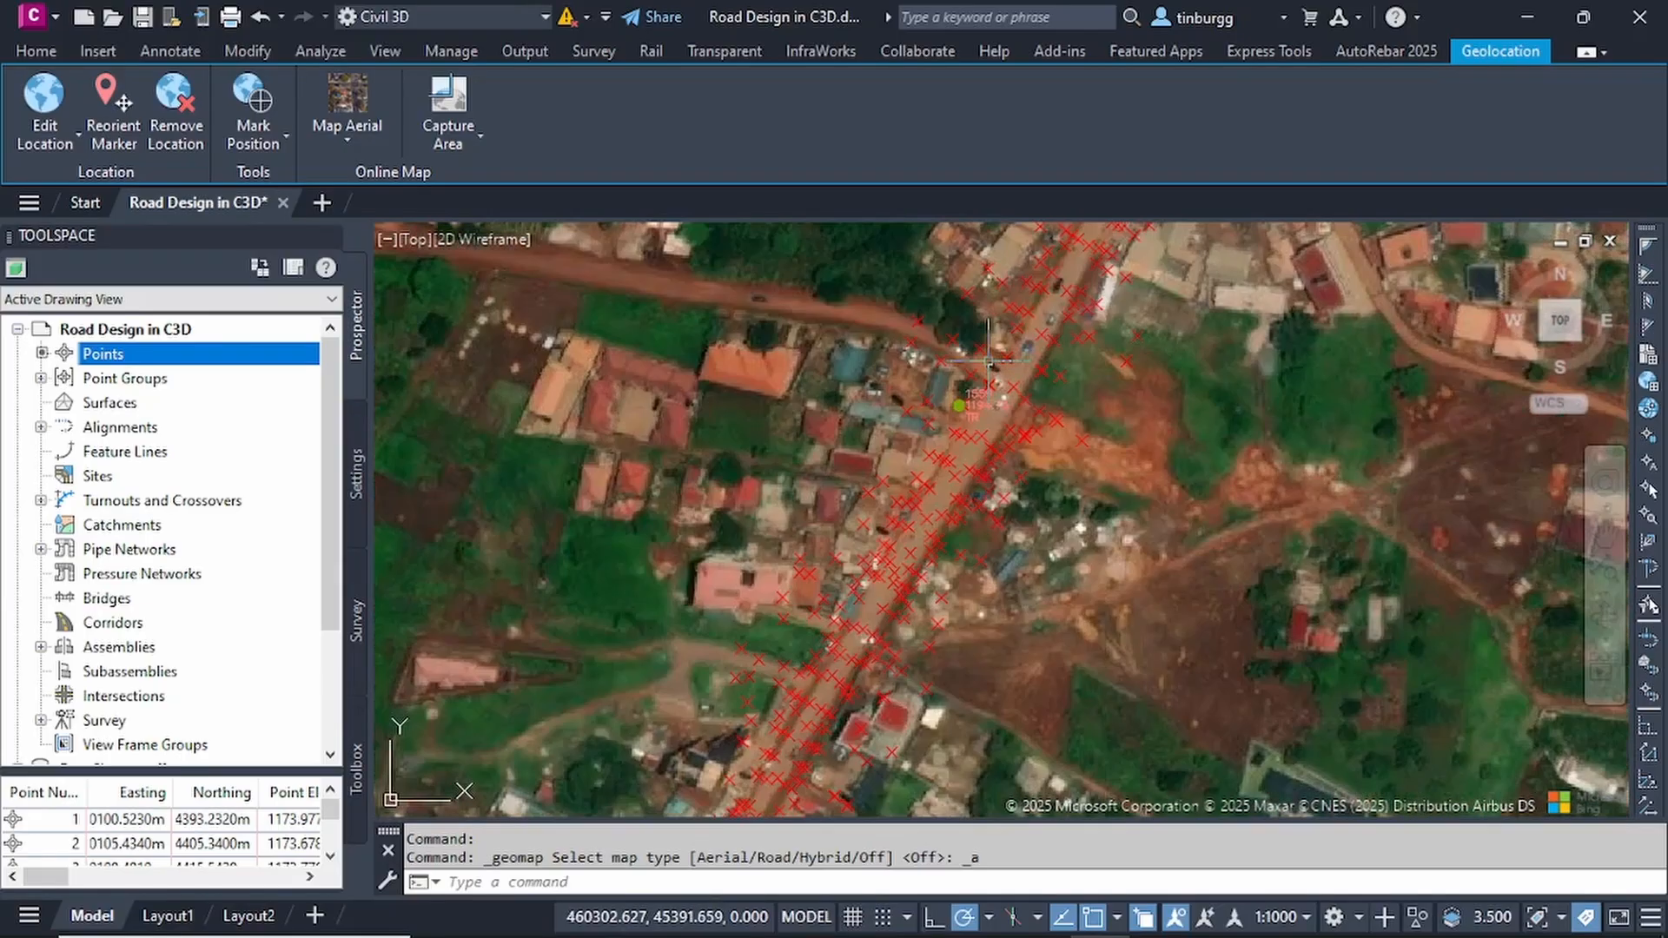
scroll(988, 372, "down", 4)
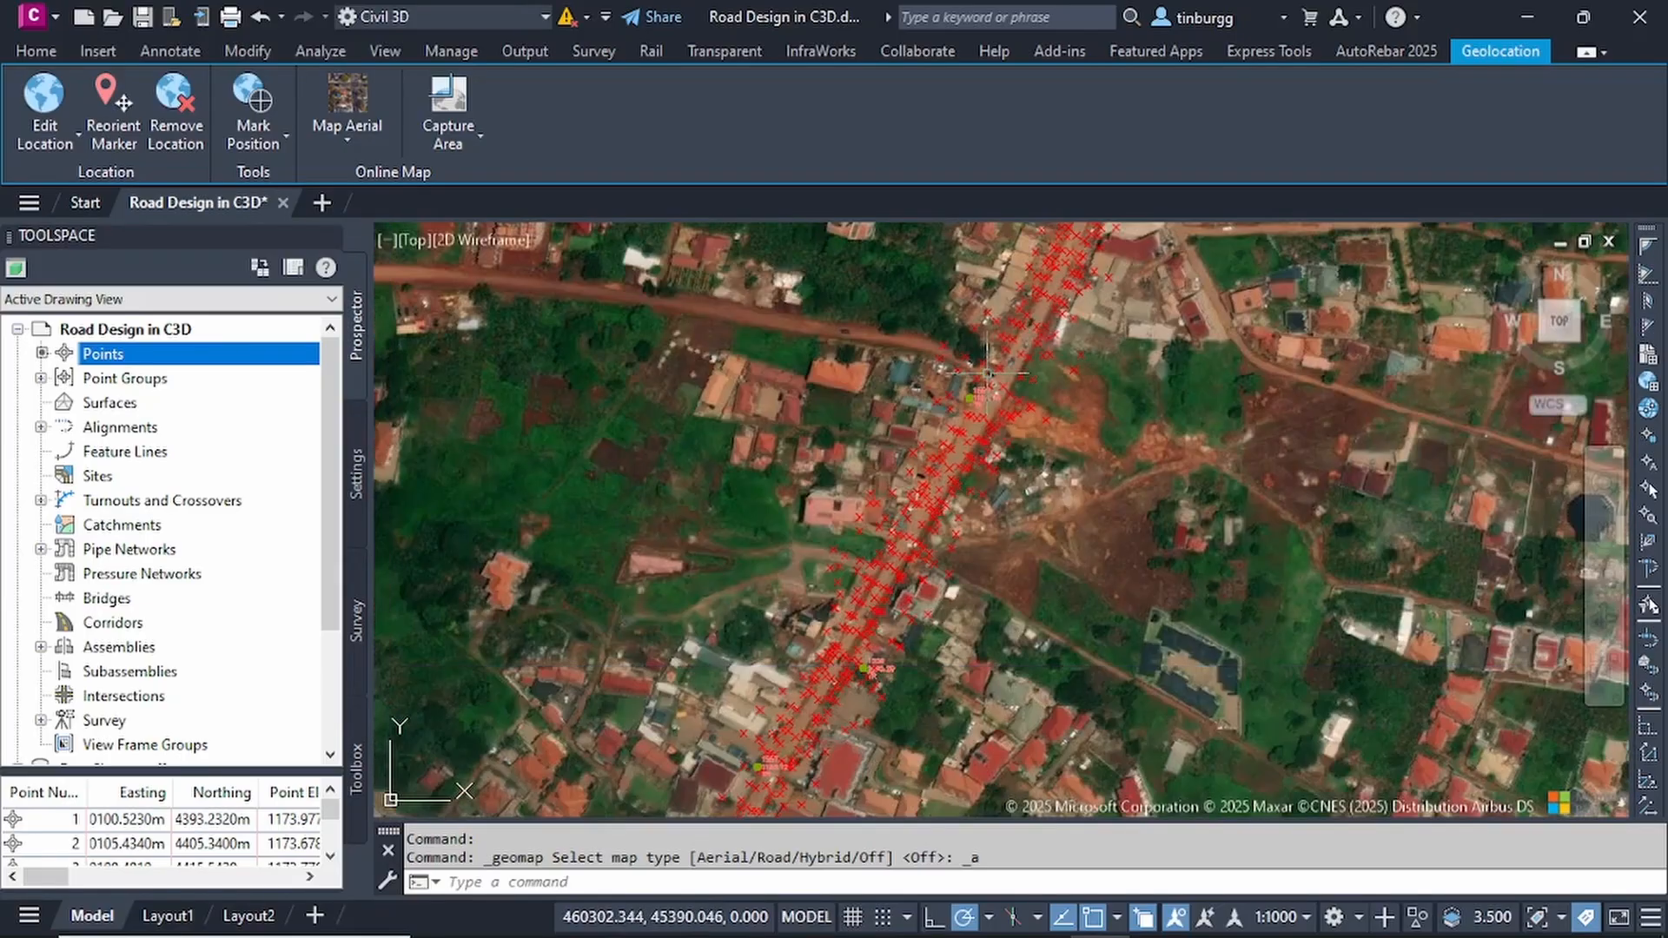
scroll(992, 356, "down", 8)
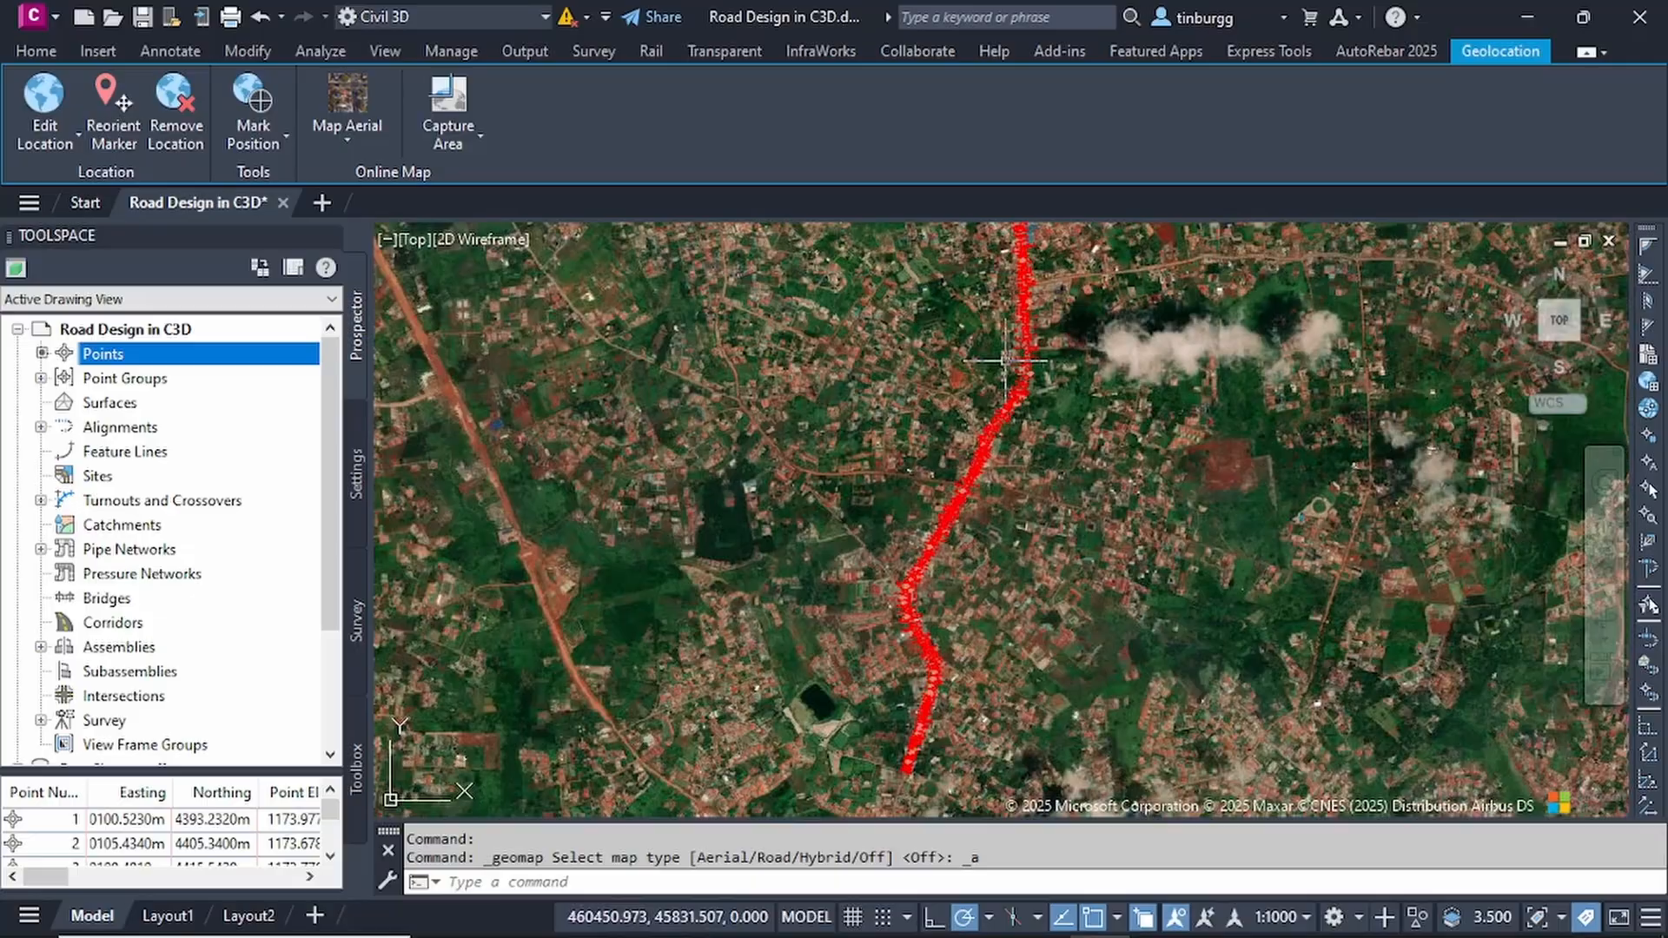
- Compare the points with the road at the route's northern end, and trace them back to the southern end
middle_click_drag(1006, 359, 962, 549)
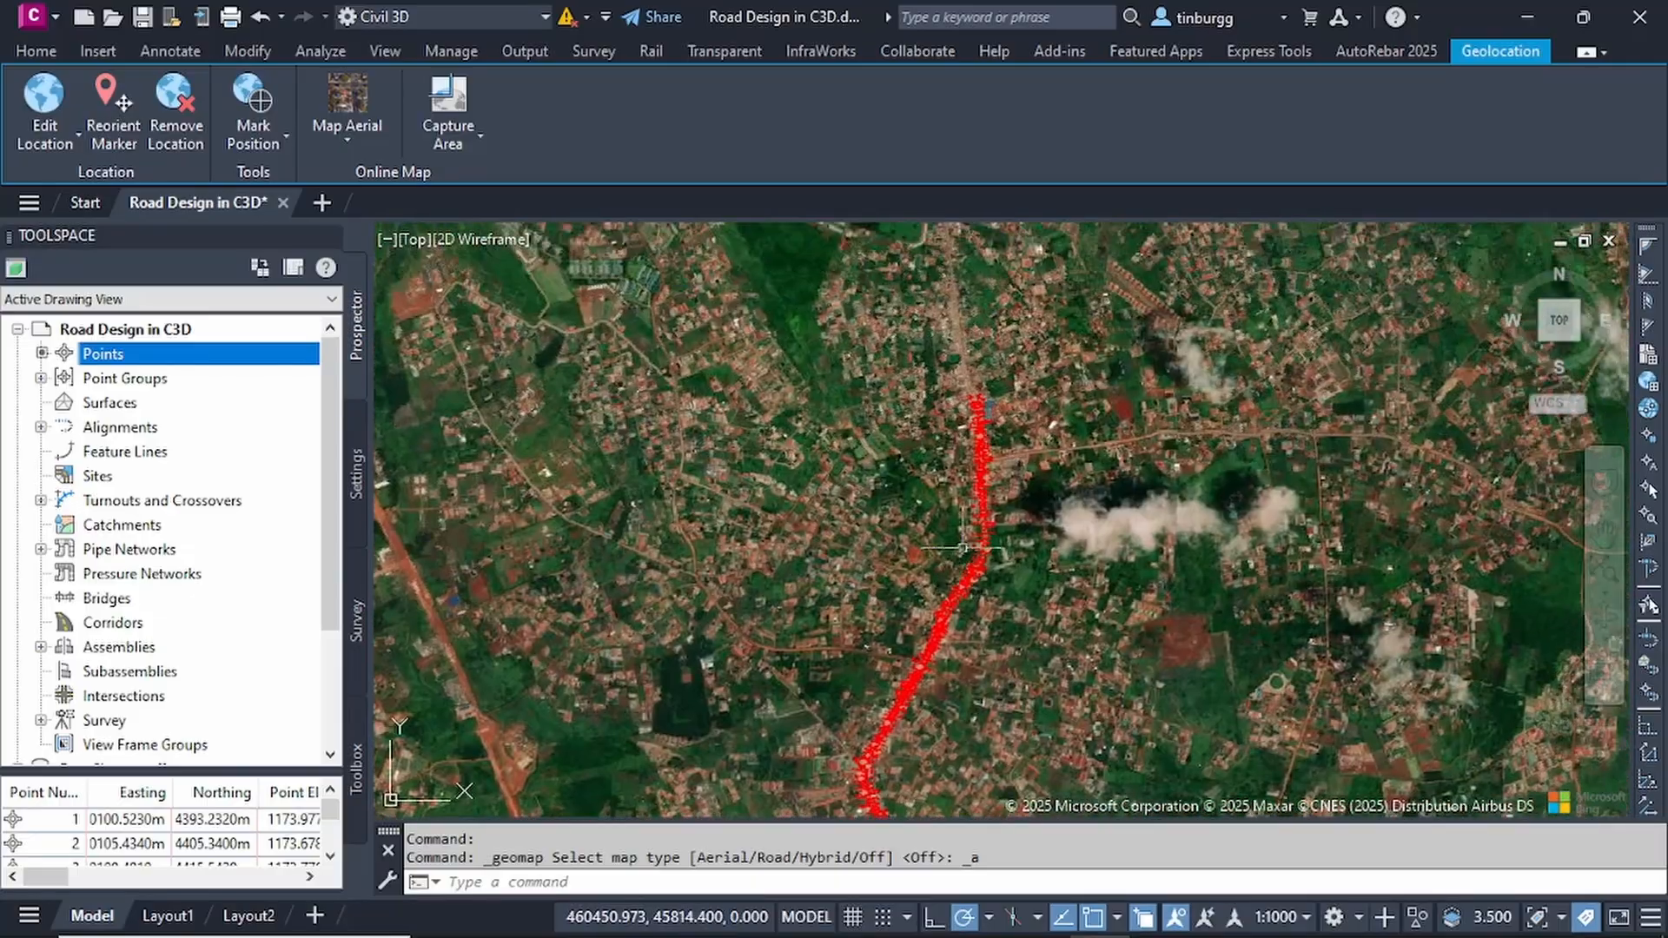
scroll(993, 430, "up", 6)
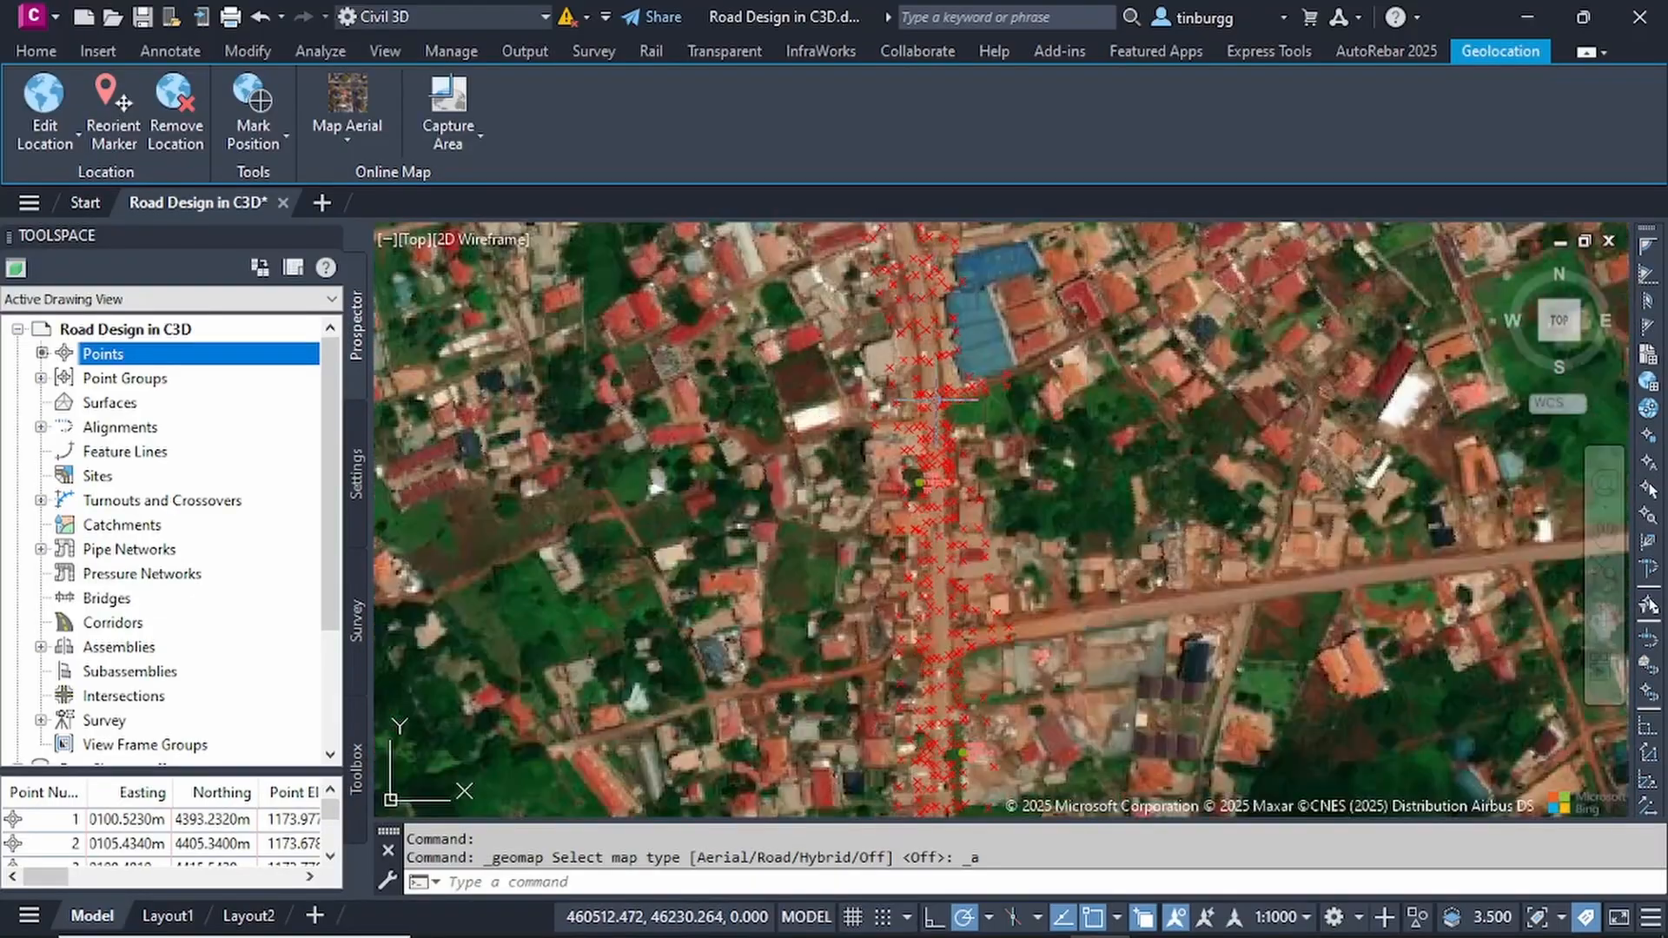
scroll(937, 406, "down", 6)
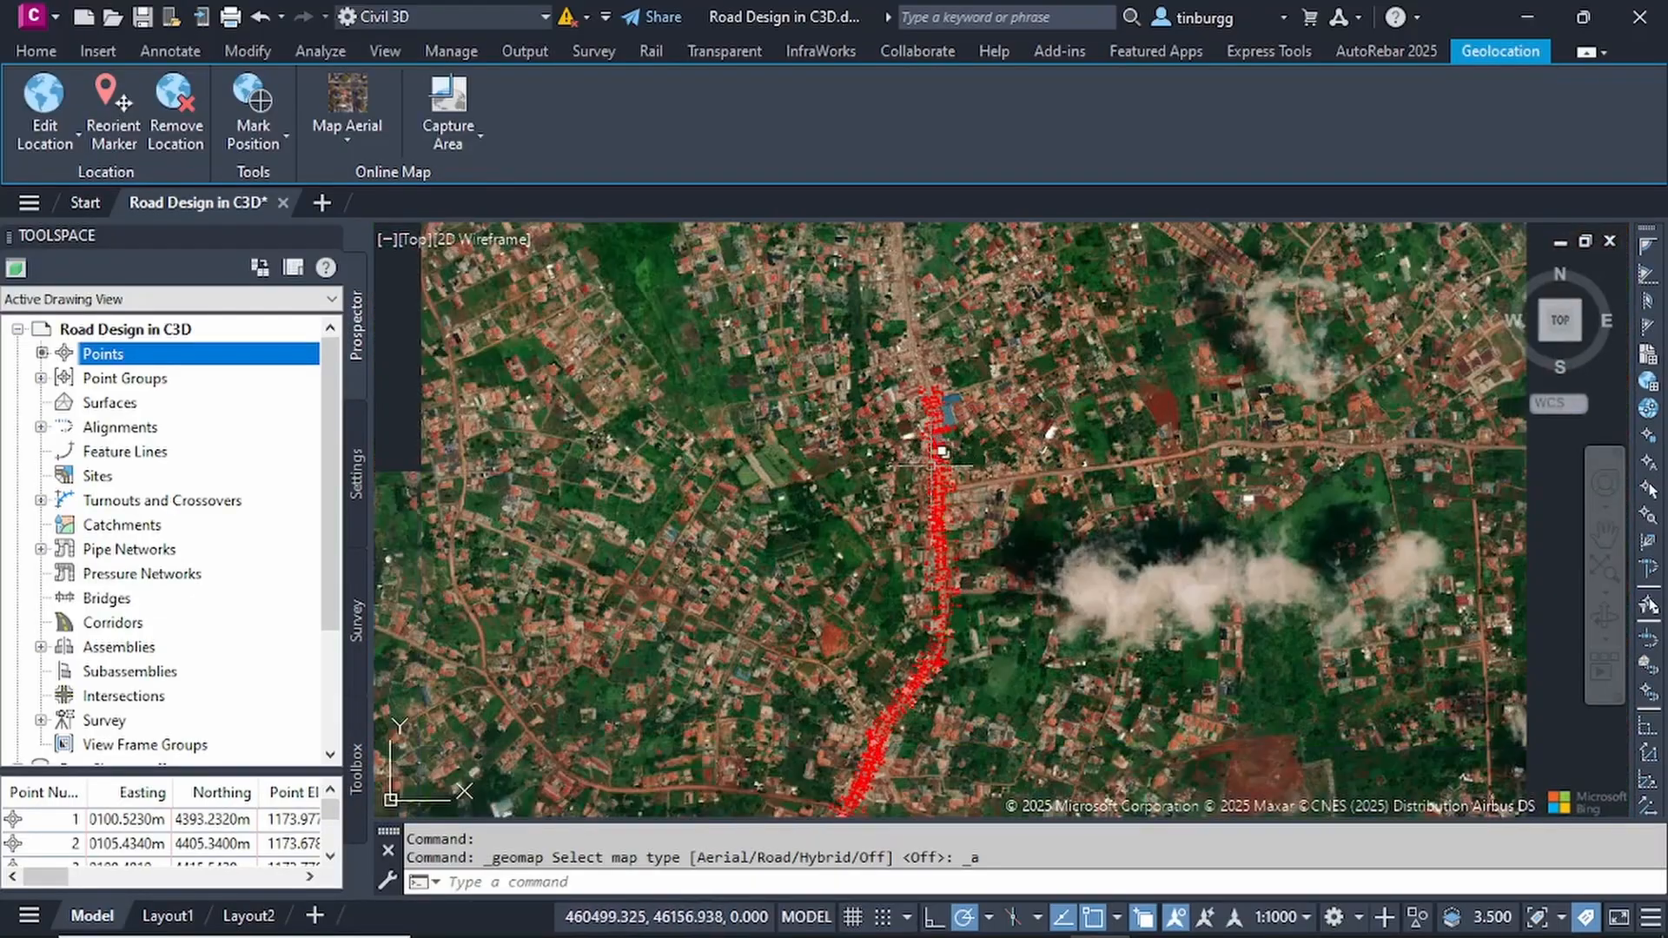
middle_click_drag(943, 633, 956, 519)
mouse_move(906, 595)
middle_mouse_down()
mouse_move(944, 498)
mouse_move(931, 503)
mouse_move(930, 418)
mouse_move(889, 533)
mouse_move(891, 458)
middle_mouse_up()
scroll(869, 517, "up", 5)
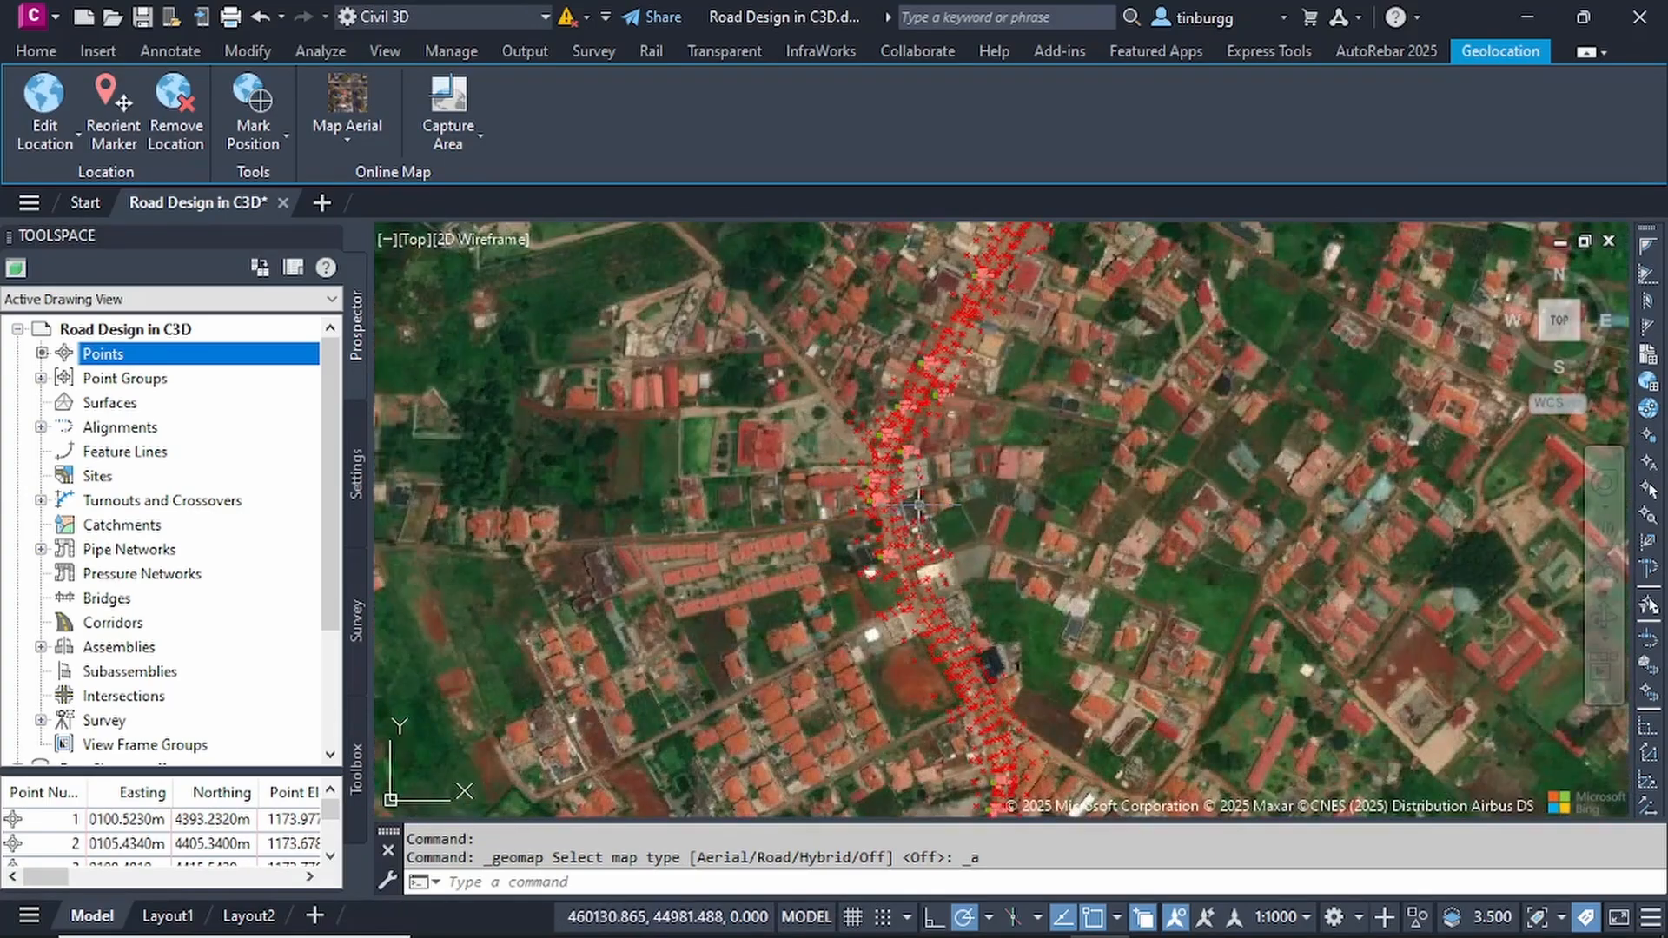
scroll(912, 524, "down", 6)
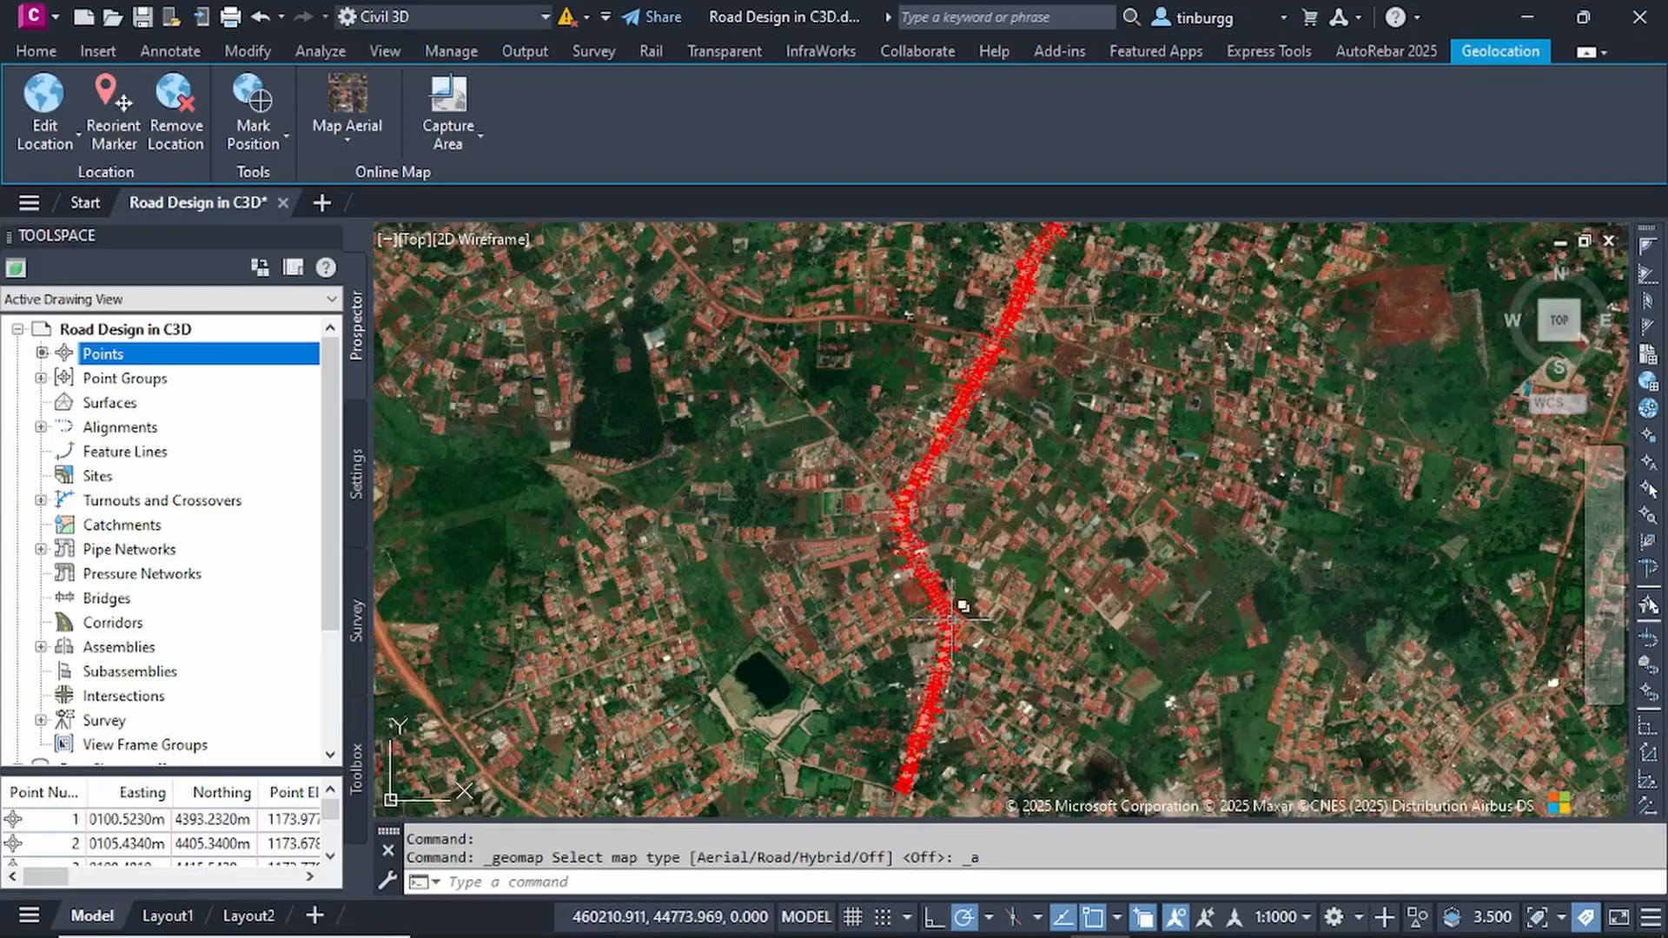
scroll(954, 603, "up", 3)
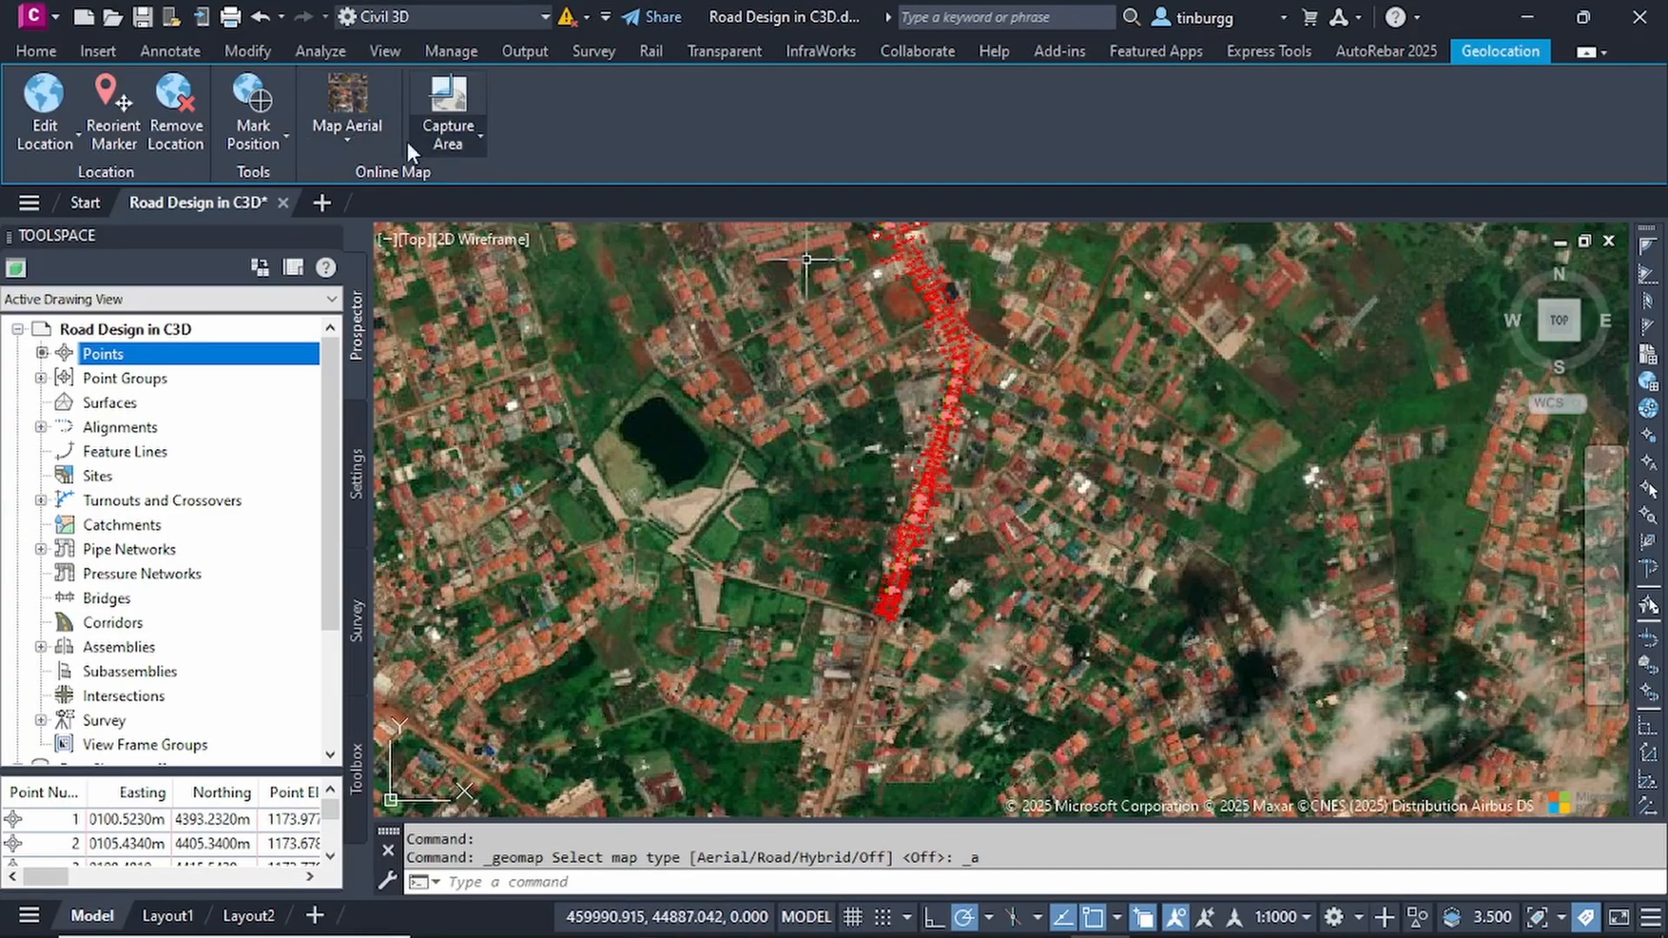
- Turn off the online map background and return to the general Civil 3D design tools
left_click(356, 136)
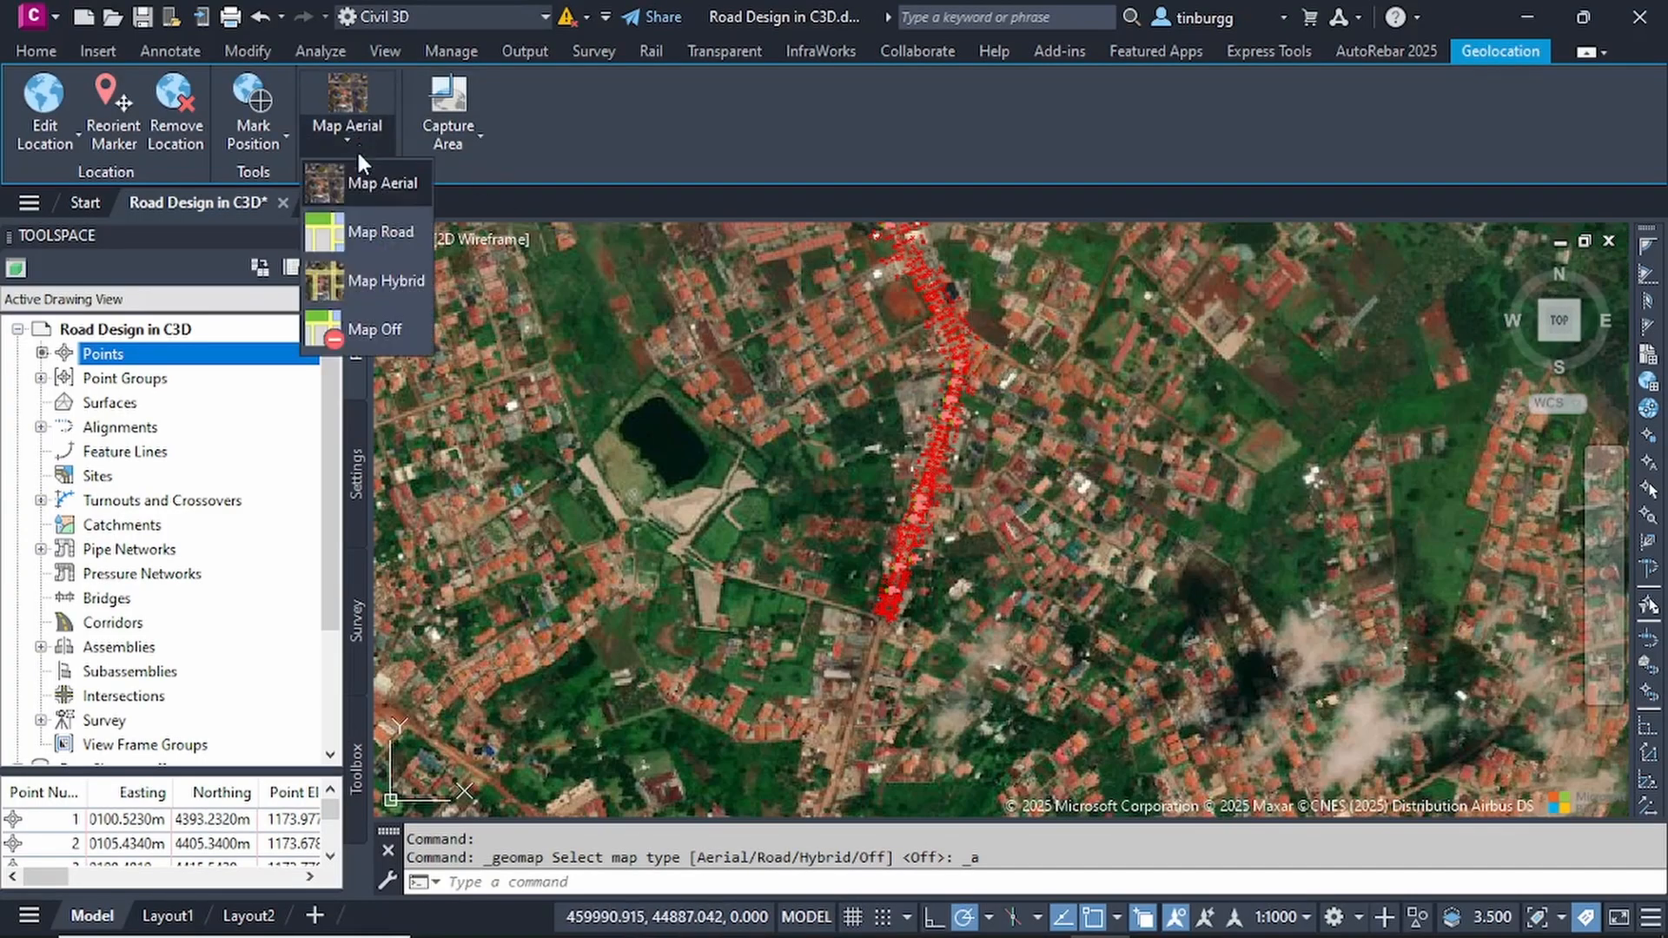
left_click(367, 330)
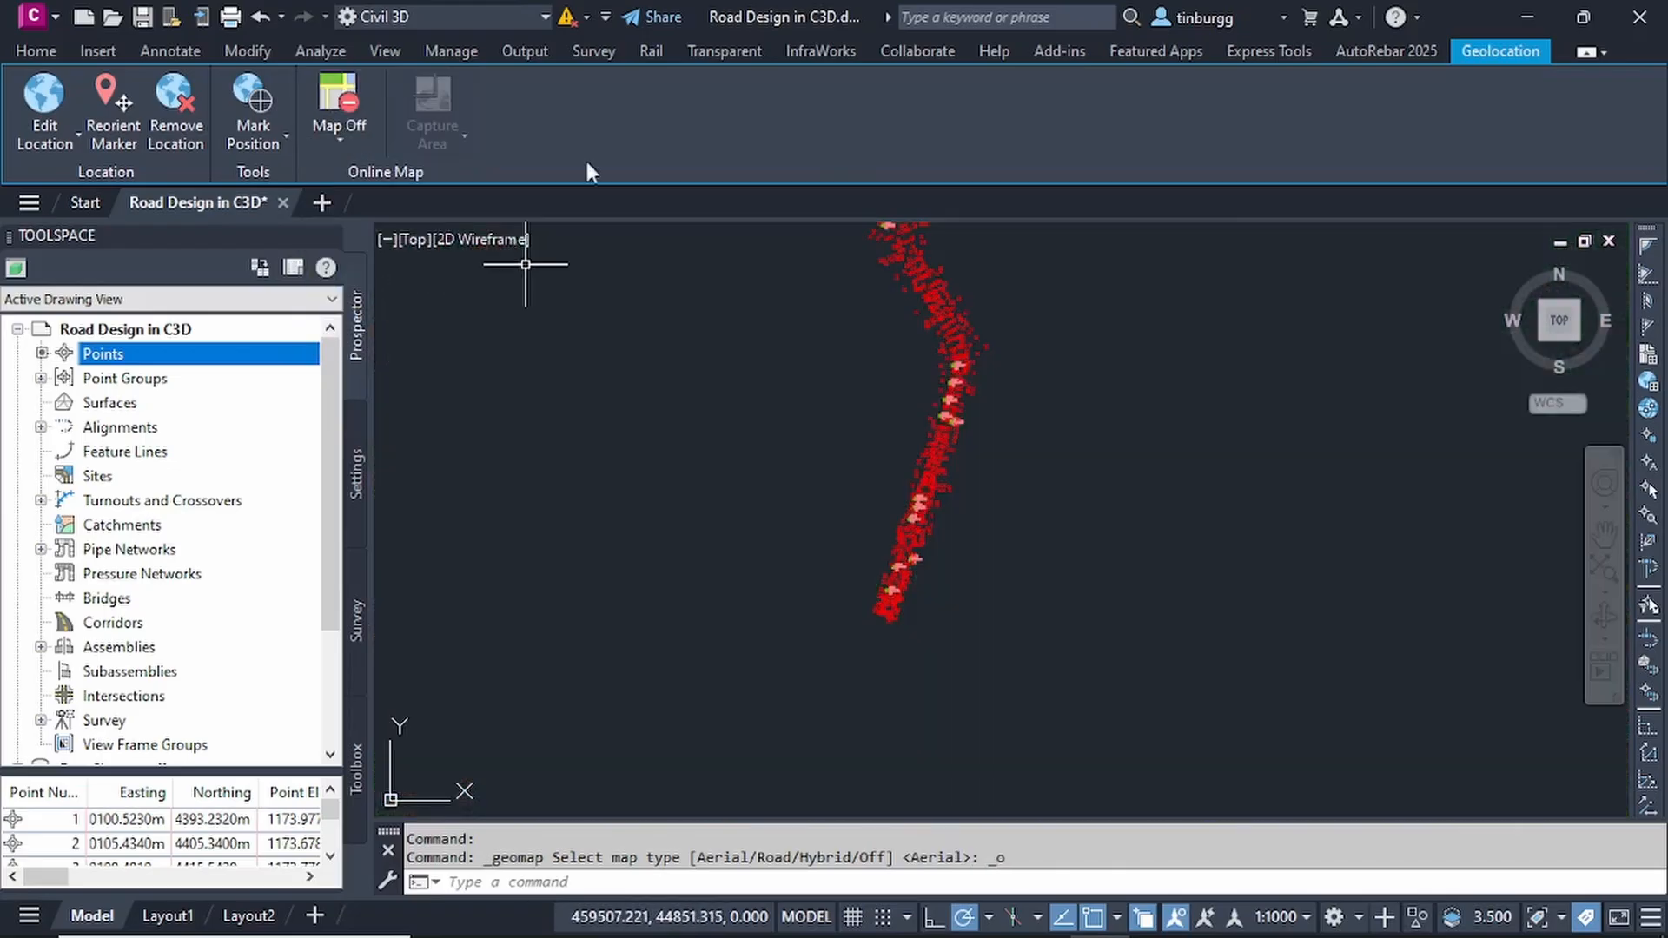
left_click(36, 50)
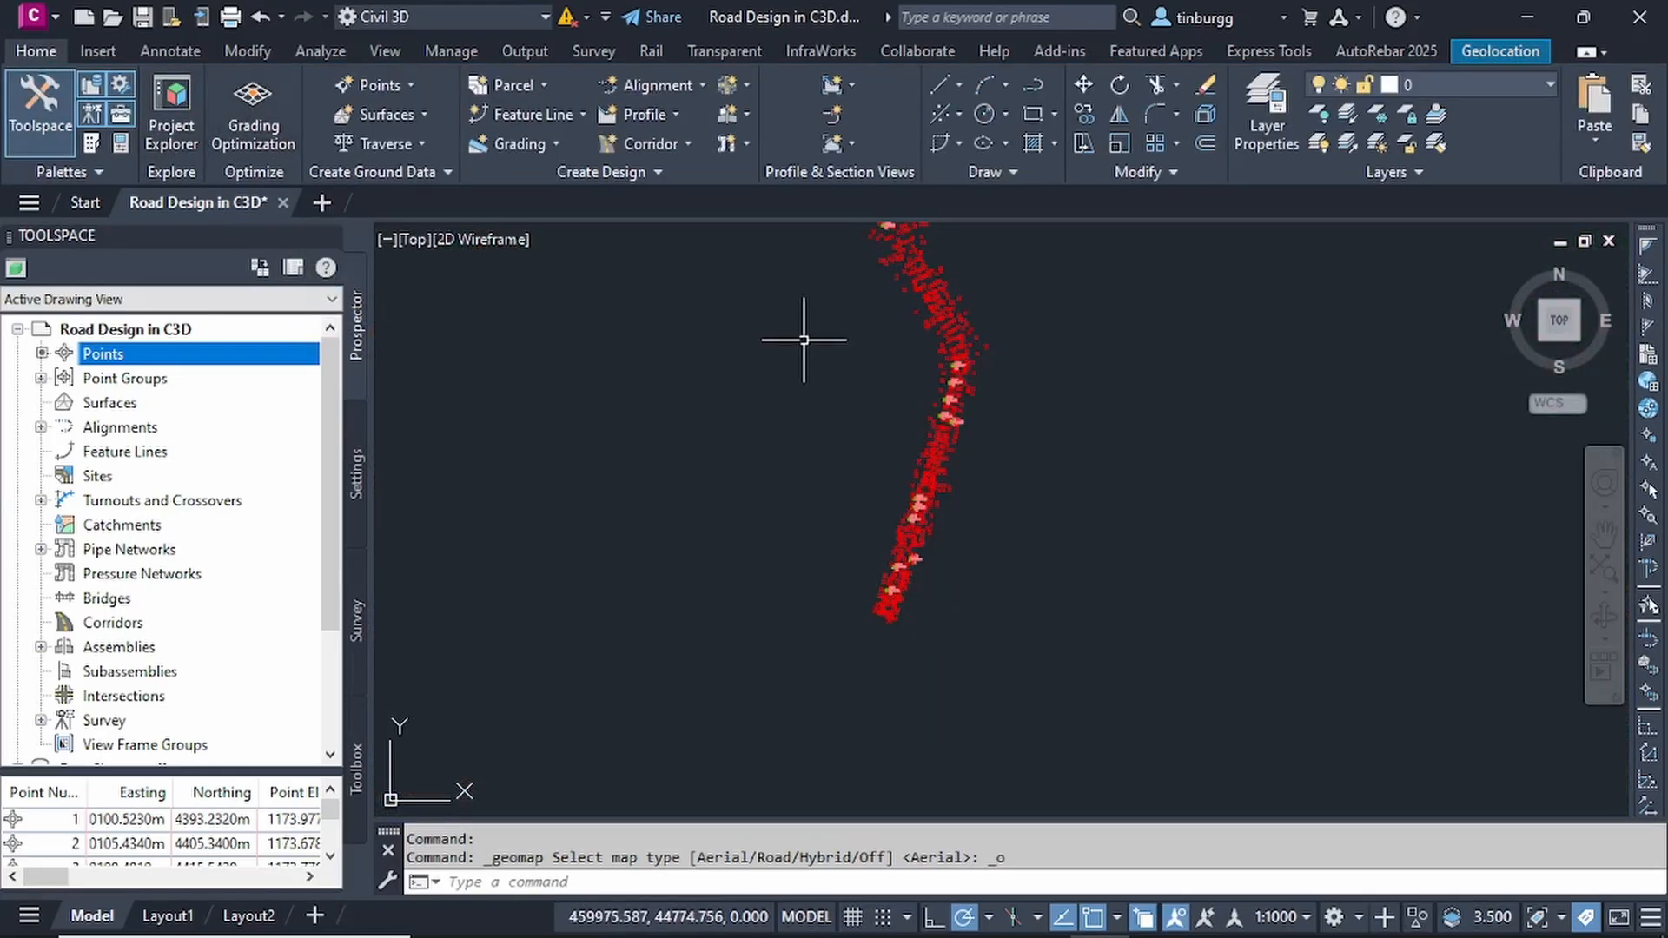
- Look over the survey points along the whole route without the map, and inspect the dense markers in the middle stretch
scroll(946, 376, "down", 1)
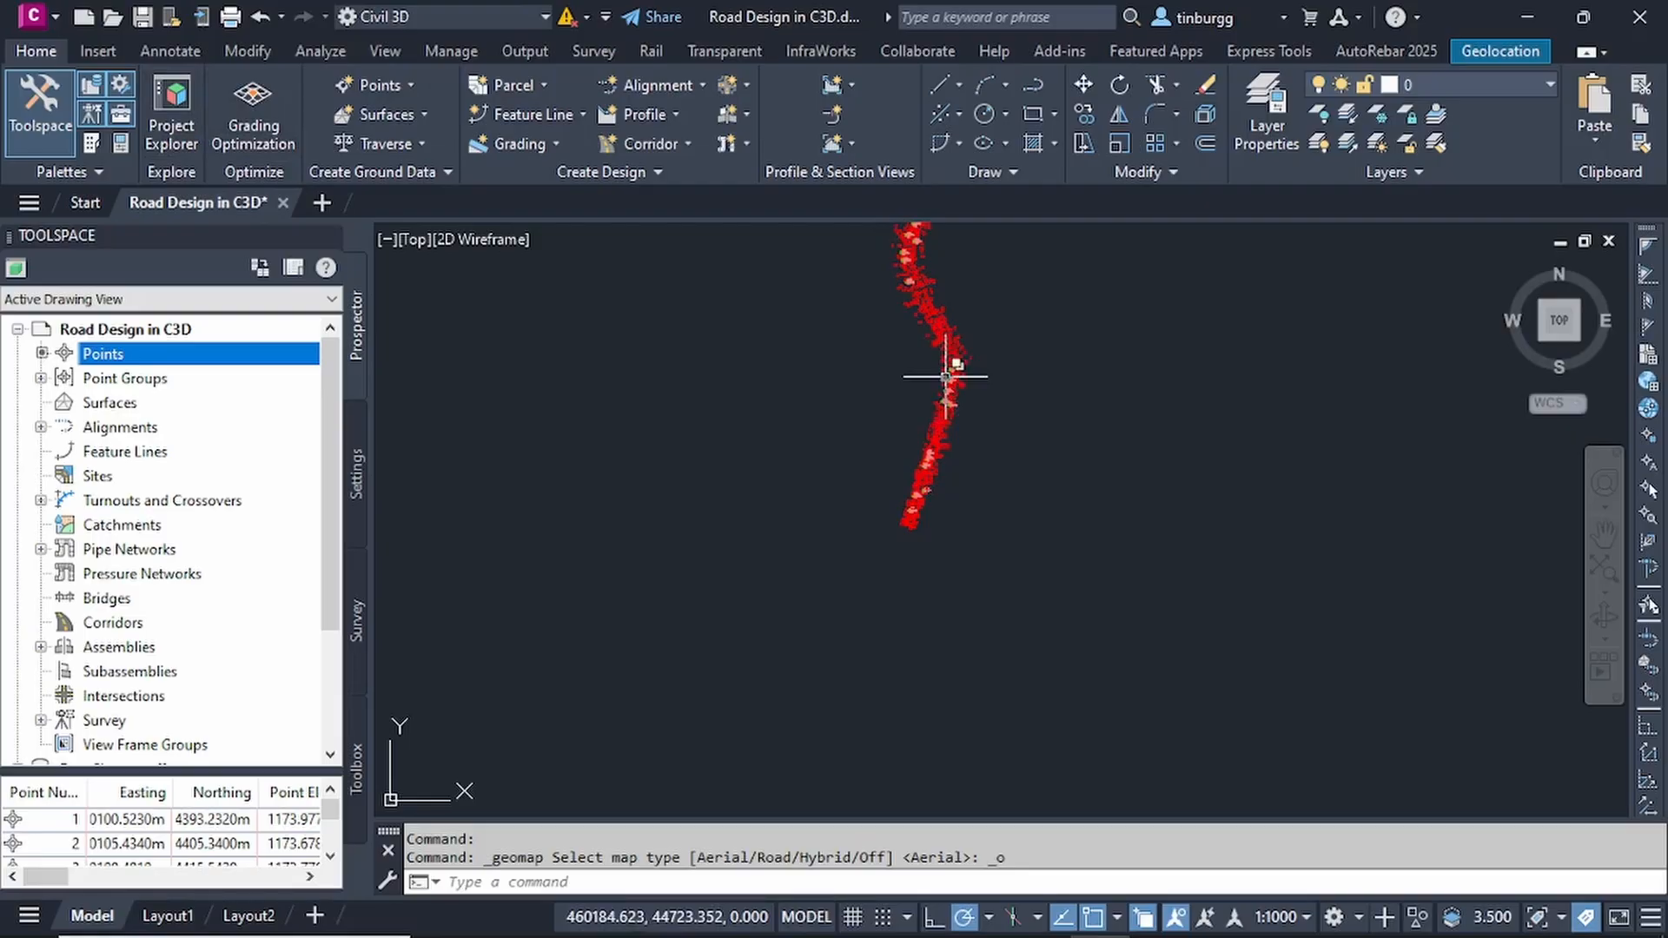
middle_click_drag(945, 377, 864, 584)
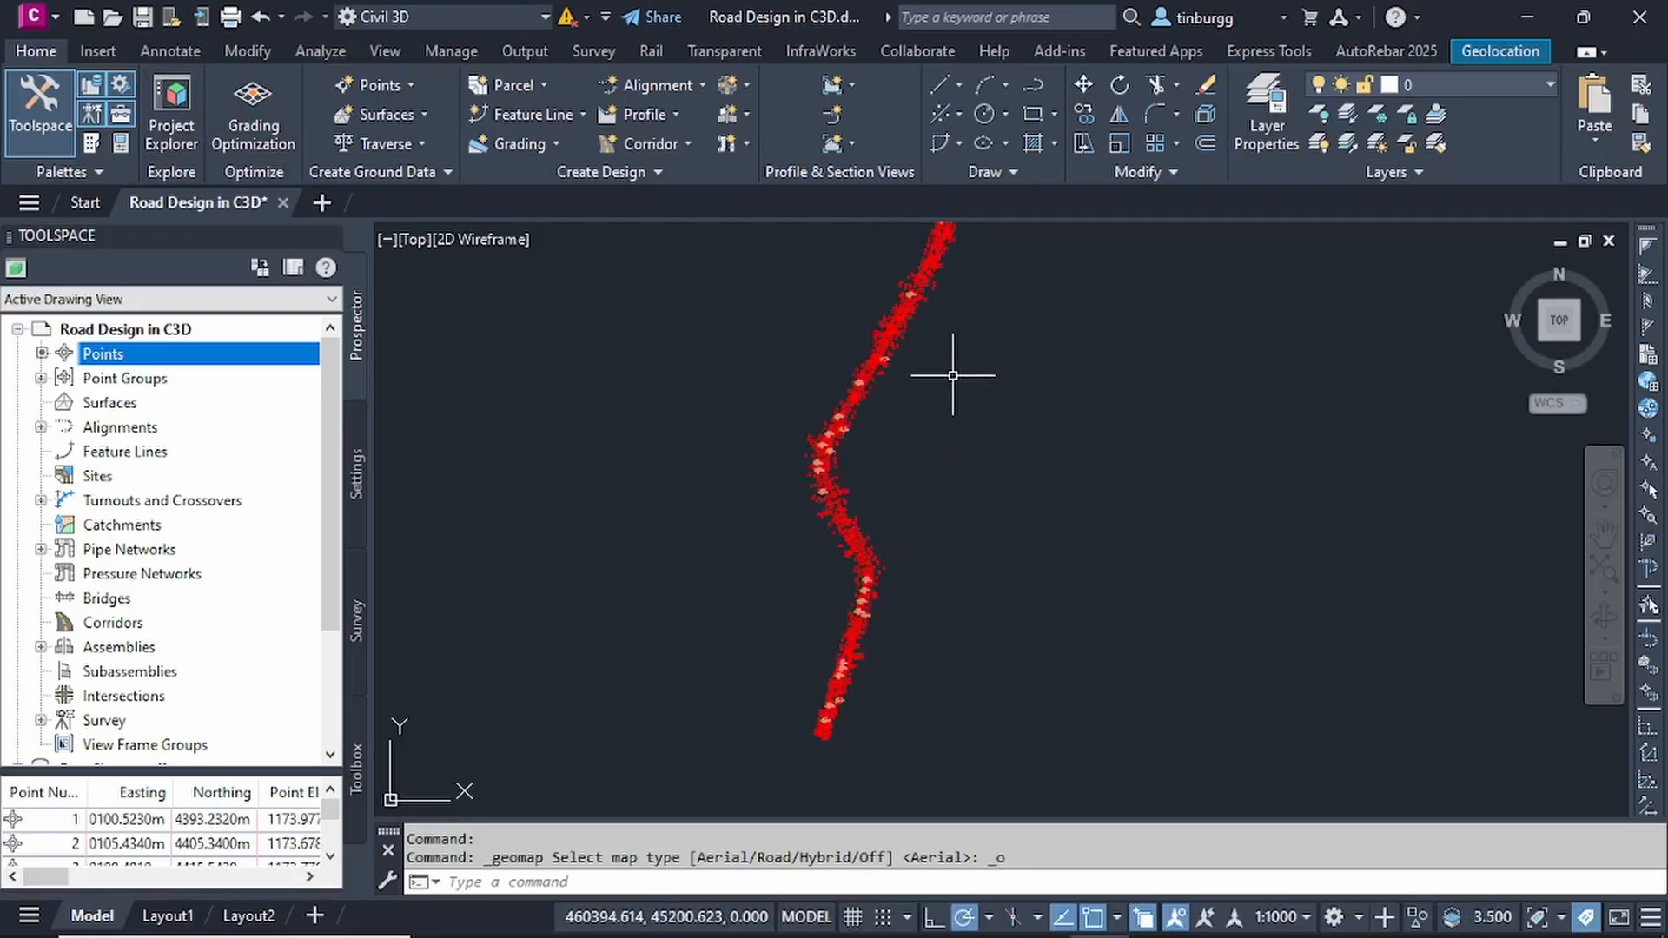
middle_click_drag(953, 377, 915, 600)
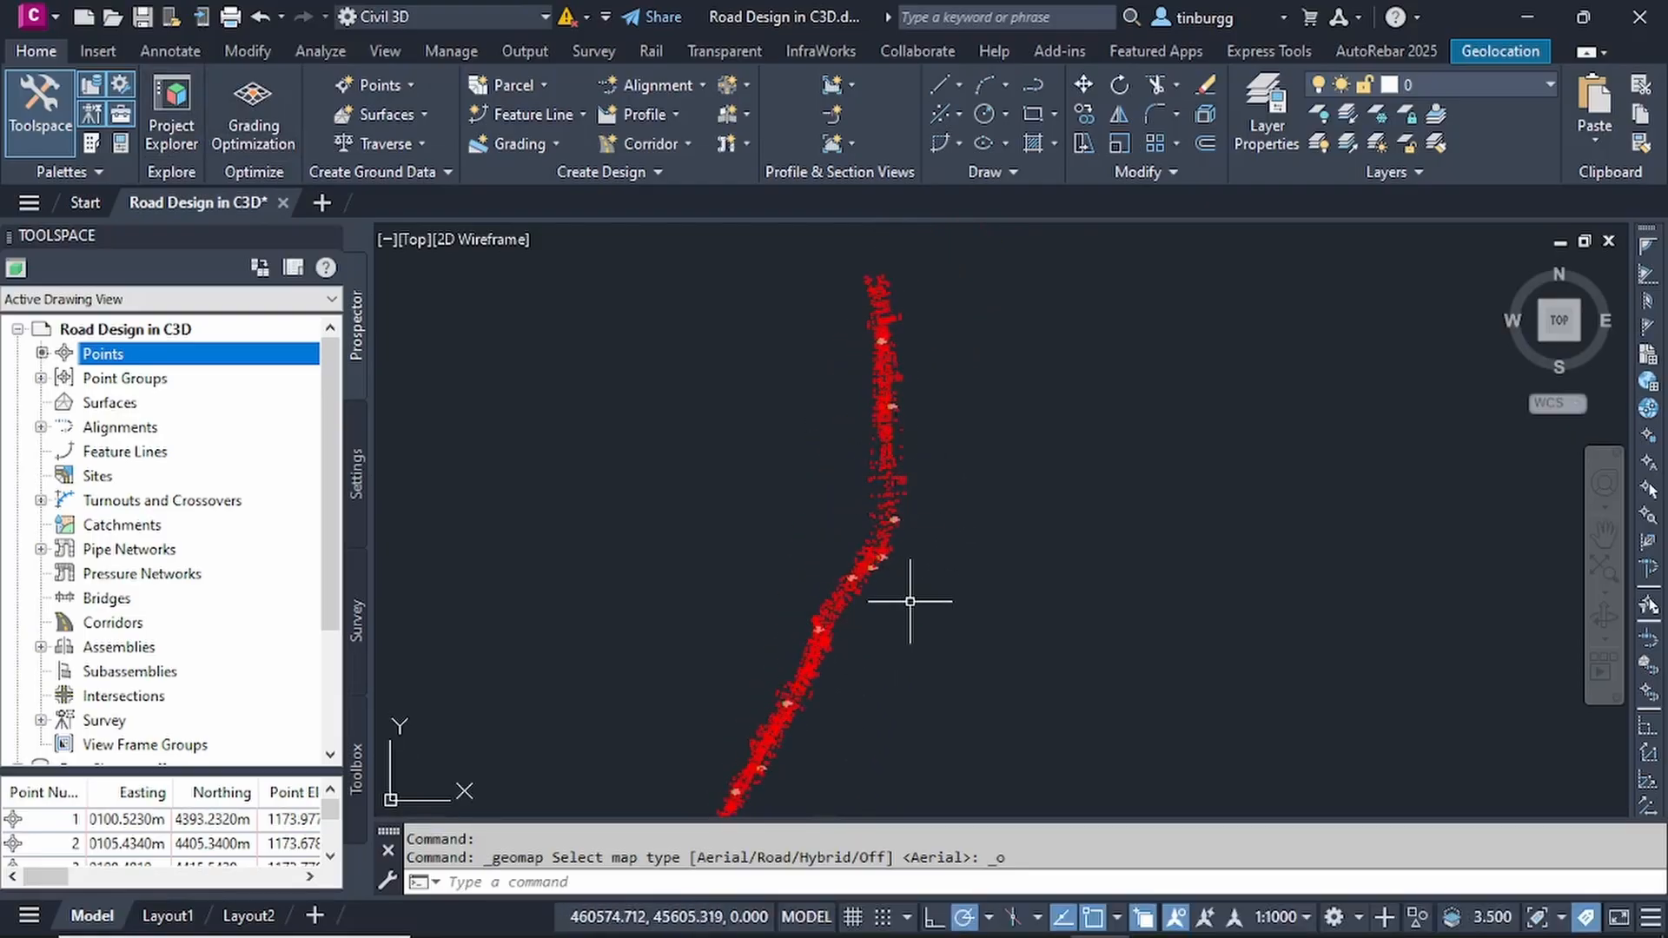
scroll(916, 521, "down", 2)
scroll(914, 460, "down", 2)
scroll(923, 445, "up", 2)
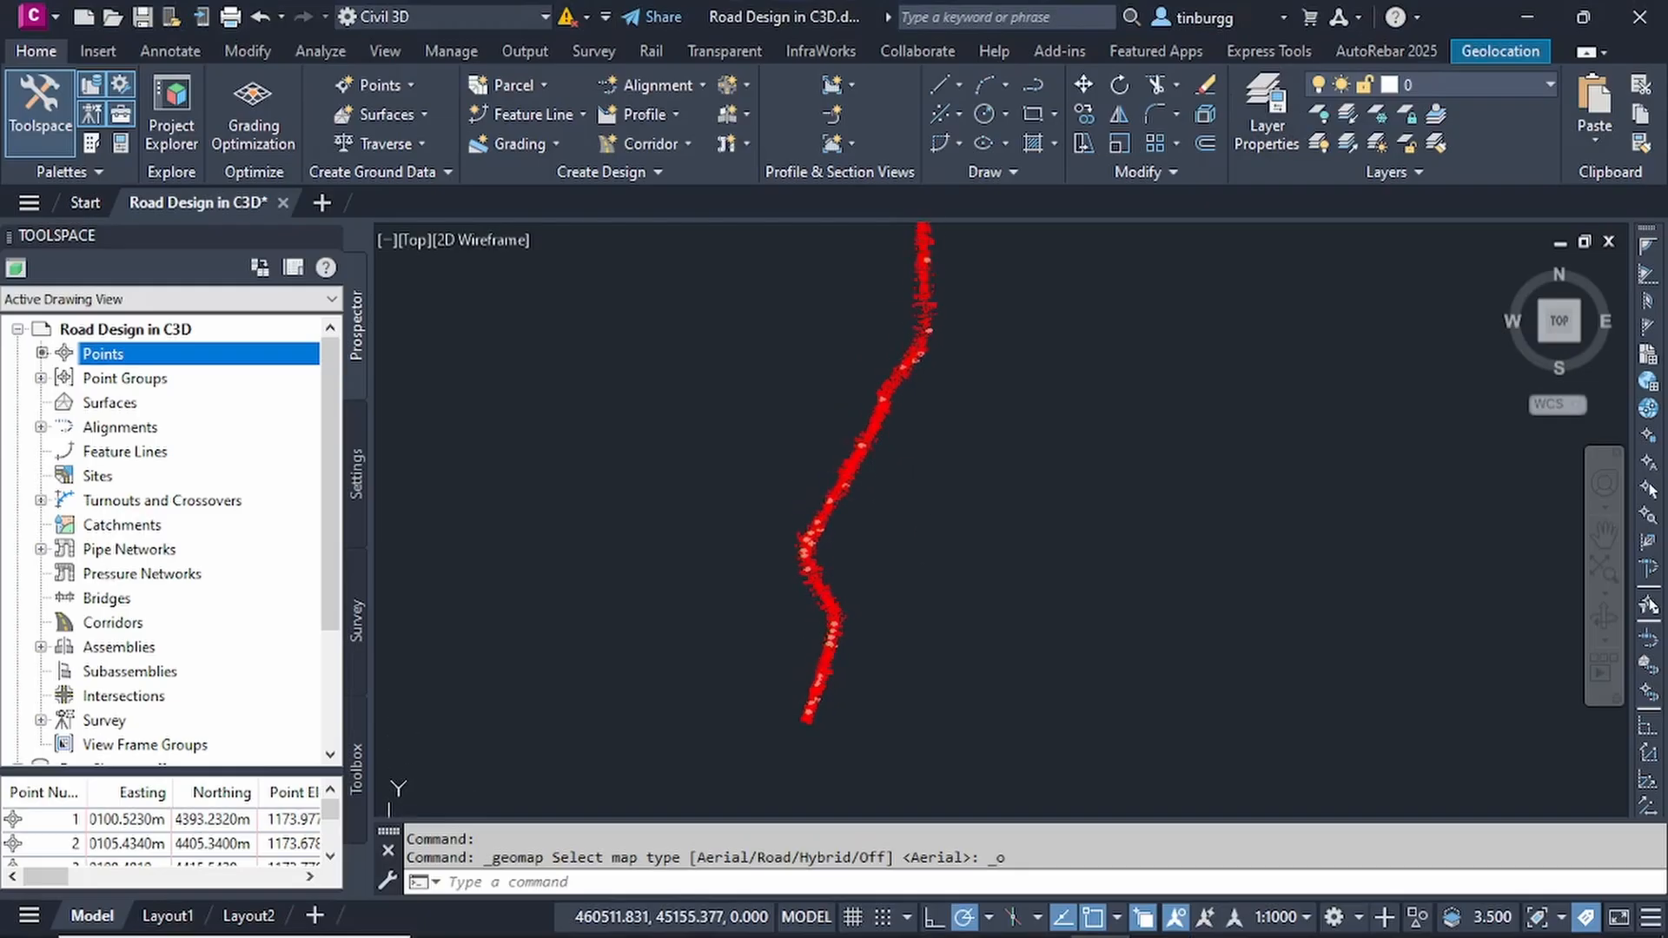
scroll(865, 444, "up", 2)
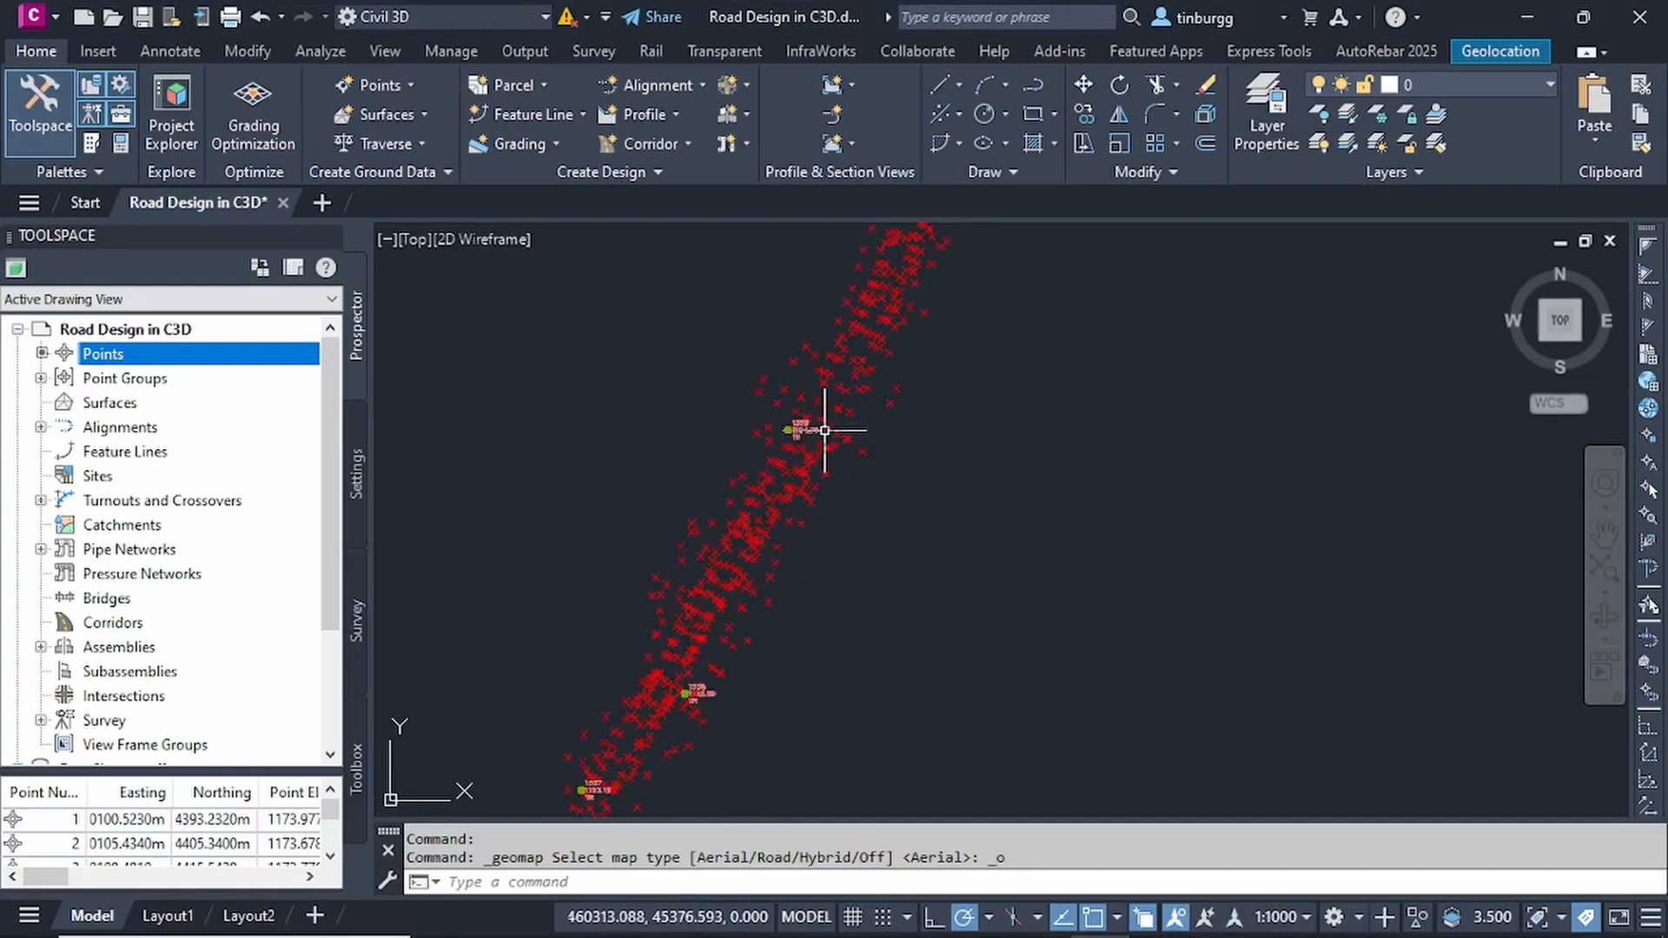
scroll(838, 429, "up", 3)
scroll(834, 432, "down", 4)
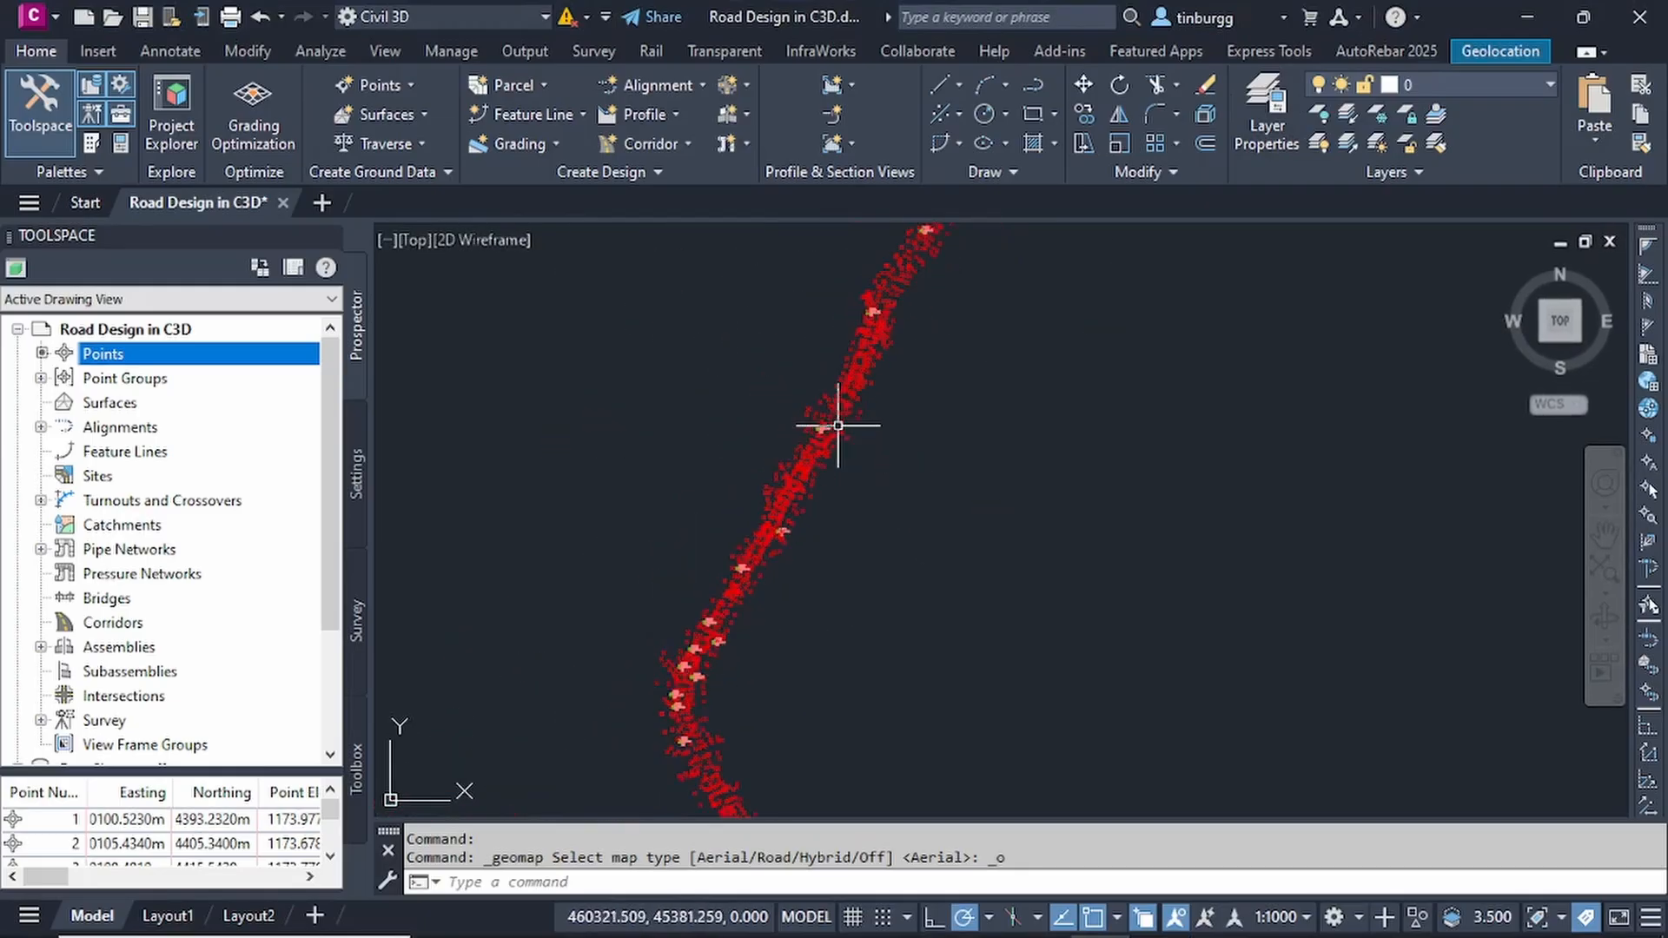
scroll(774, 469, "up", 5)
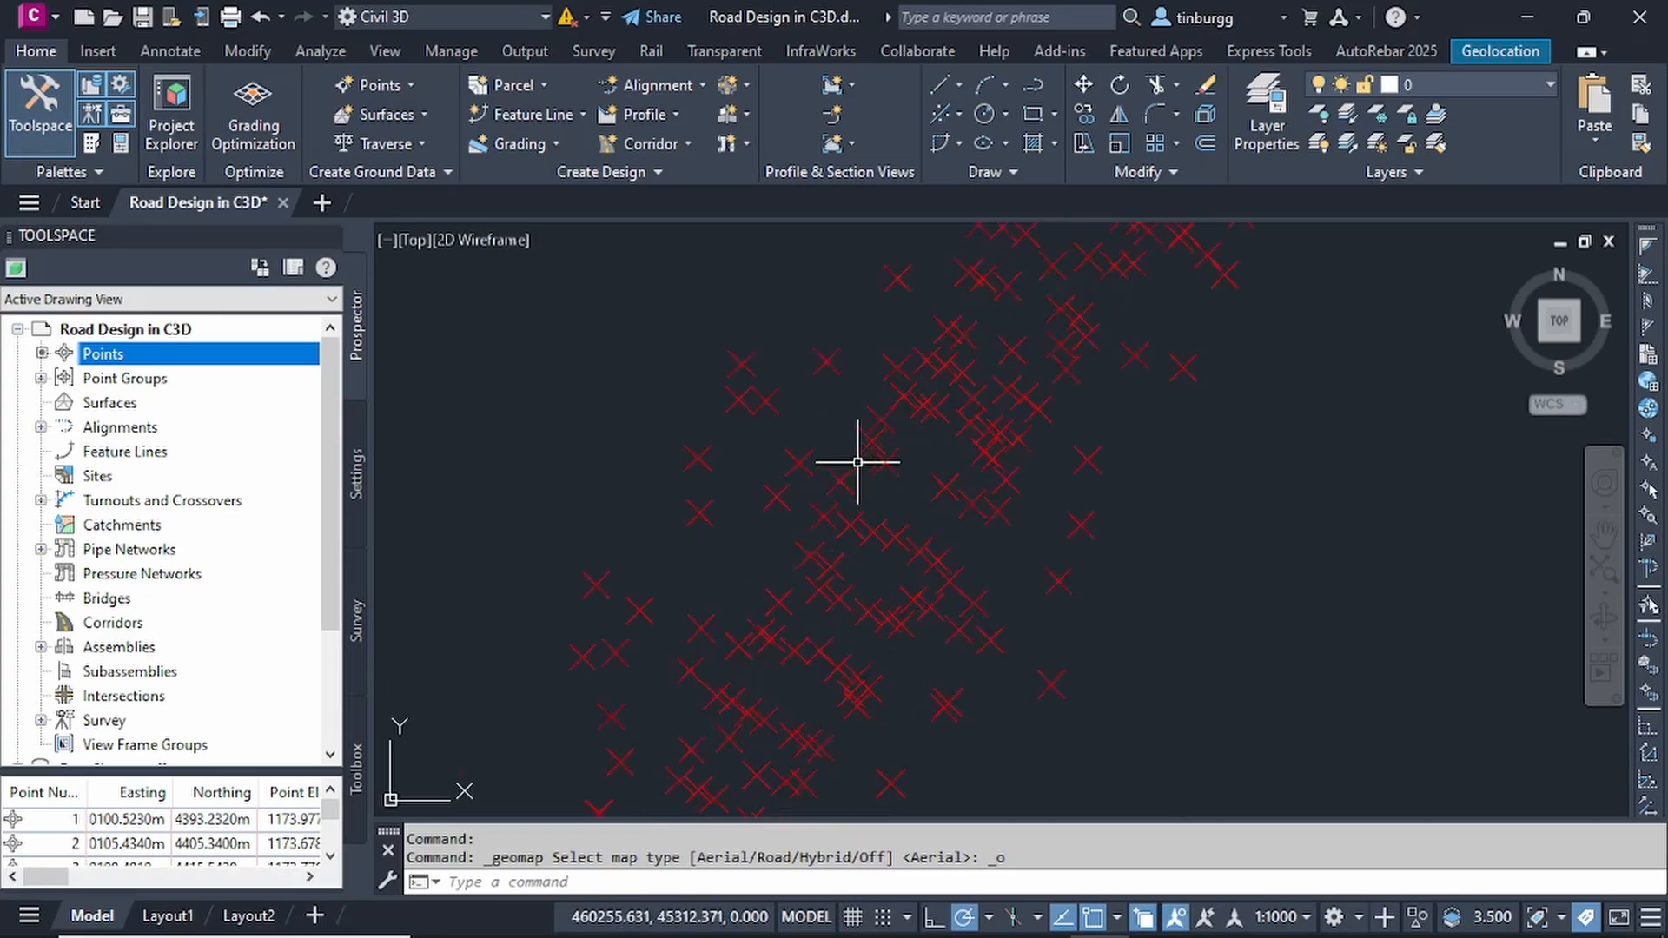
scroll(860, 462, "up", 3)
scroll(888, 455, "down", 5)
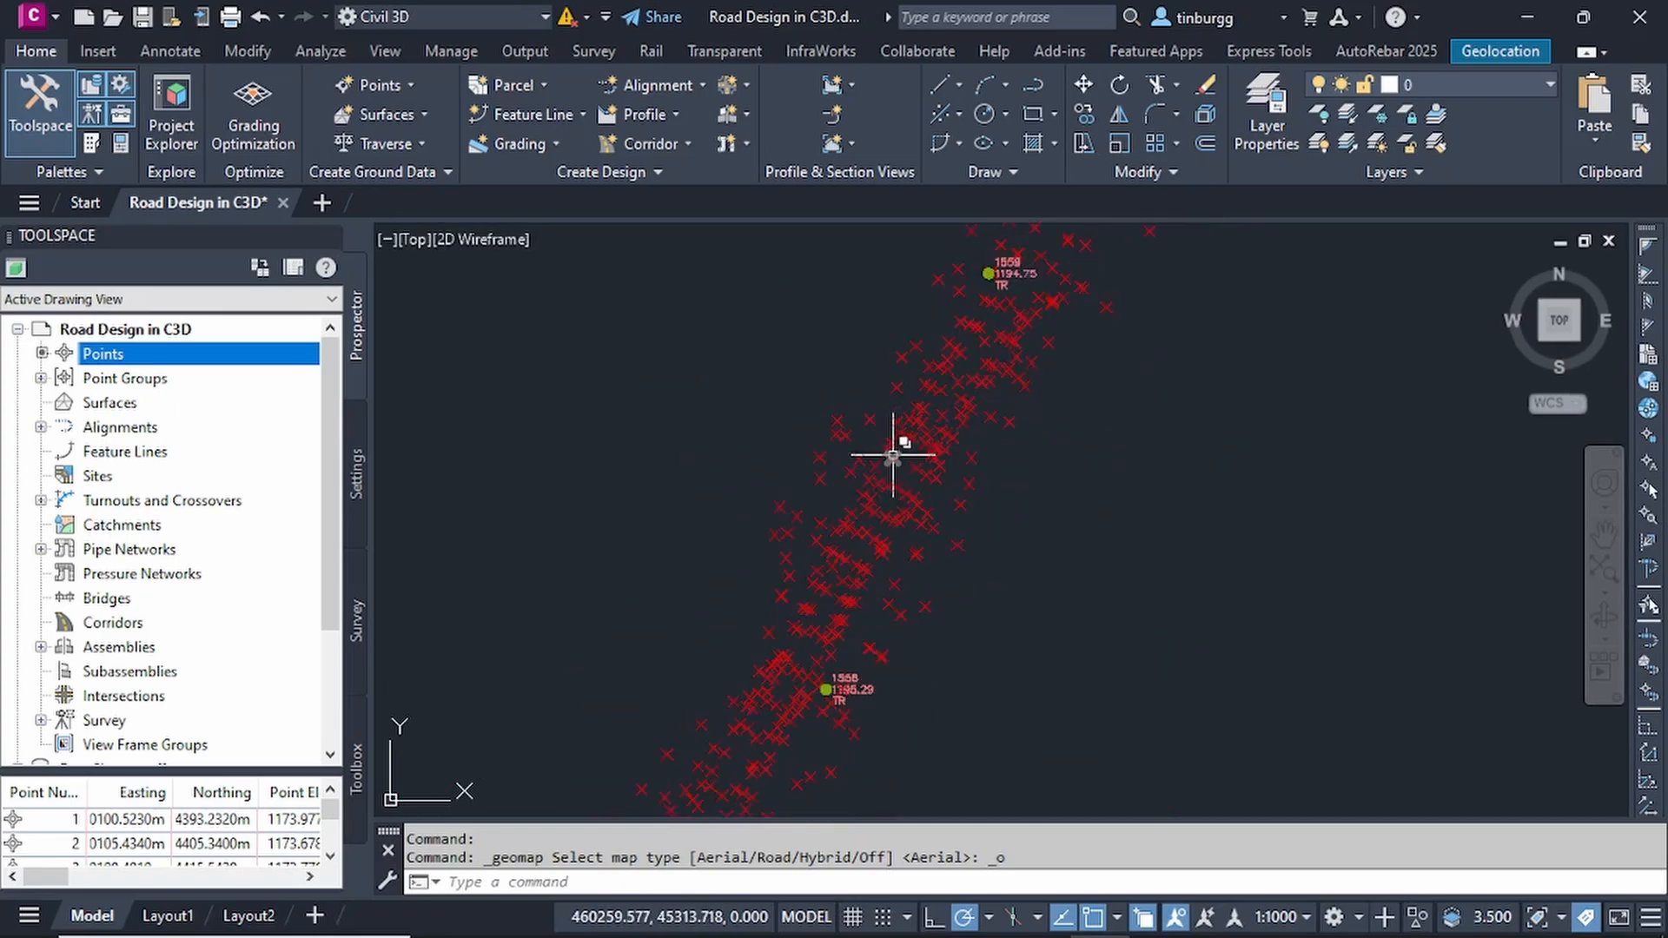
scroll(889, 454, "down", 2)
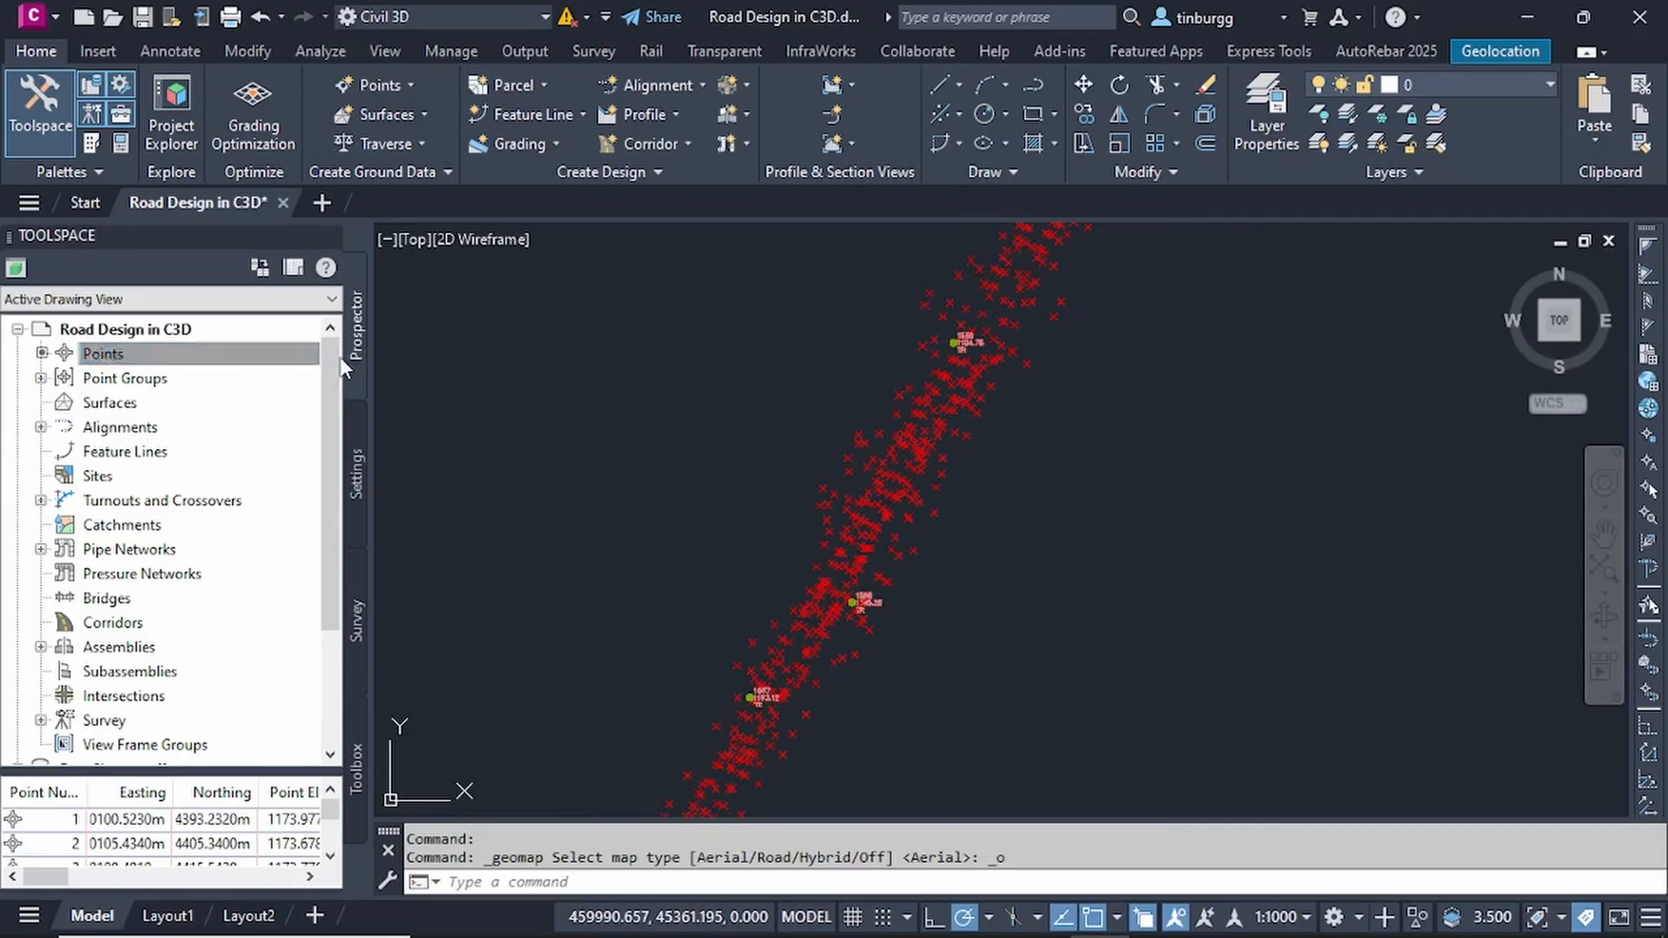
- Expand the drawing's point groups and open the properties of the _All Points group
left_click(118, 369)
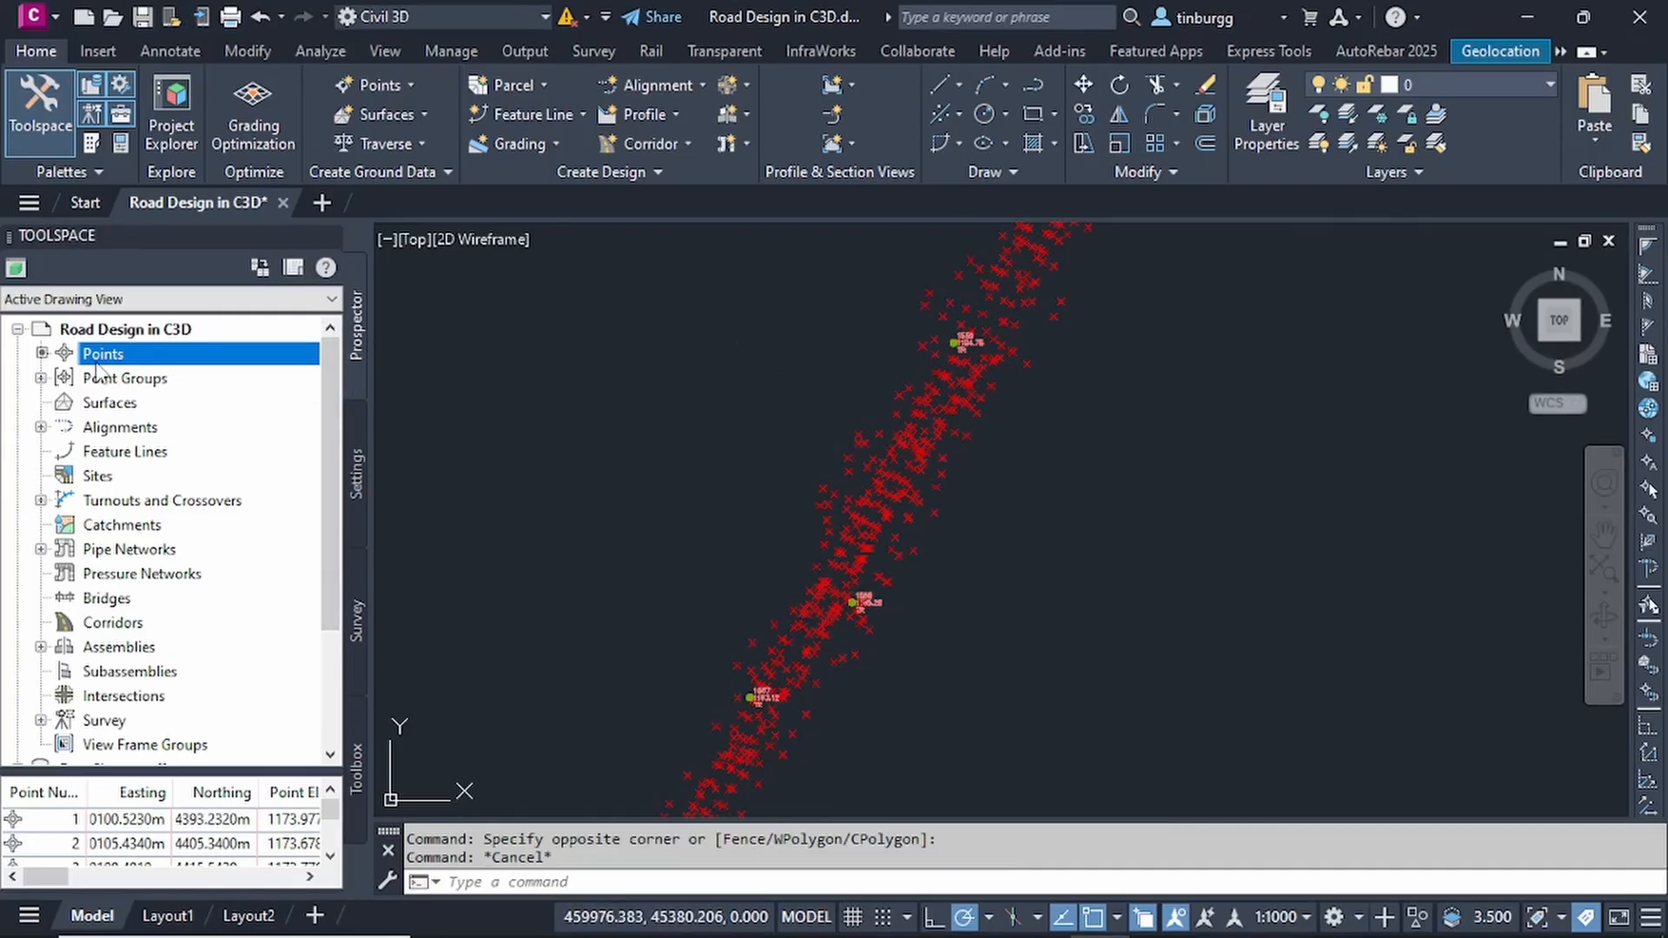
left_click(41, 378)
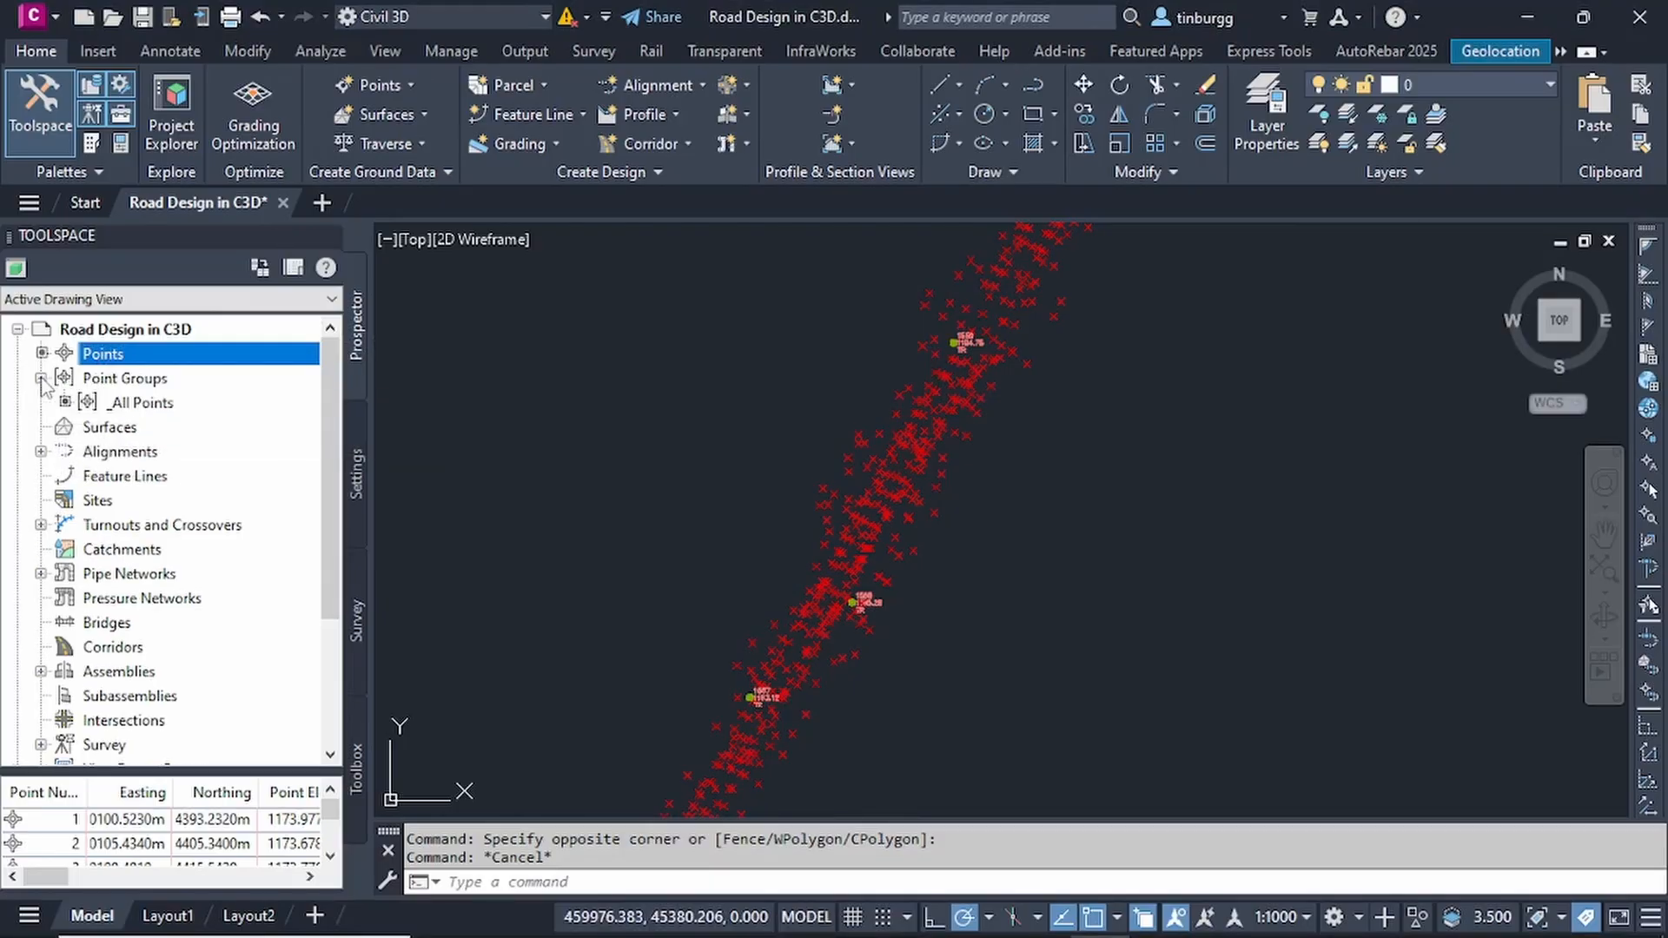
left_click(137, 403)
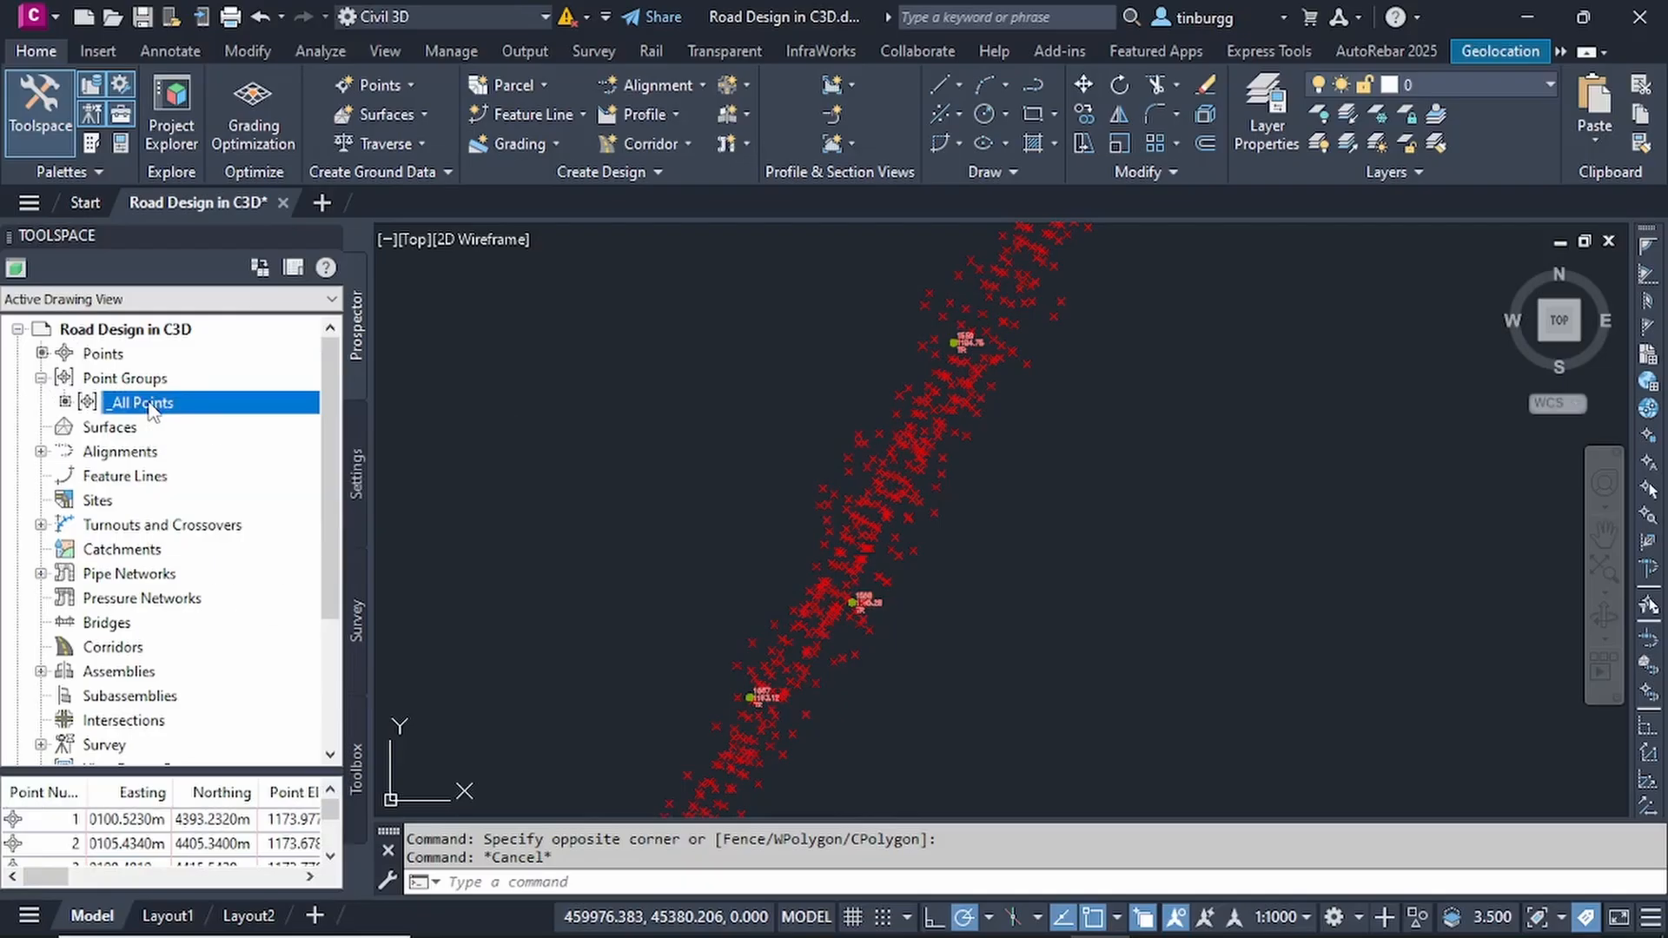
right_click(149, 404)
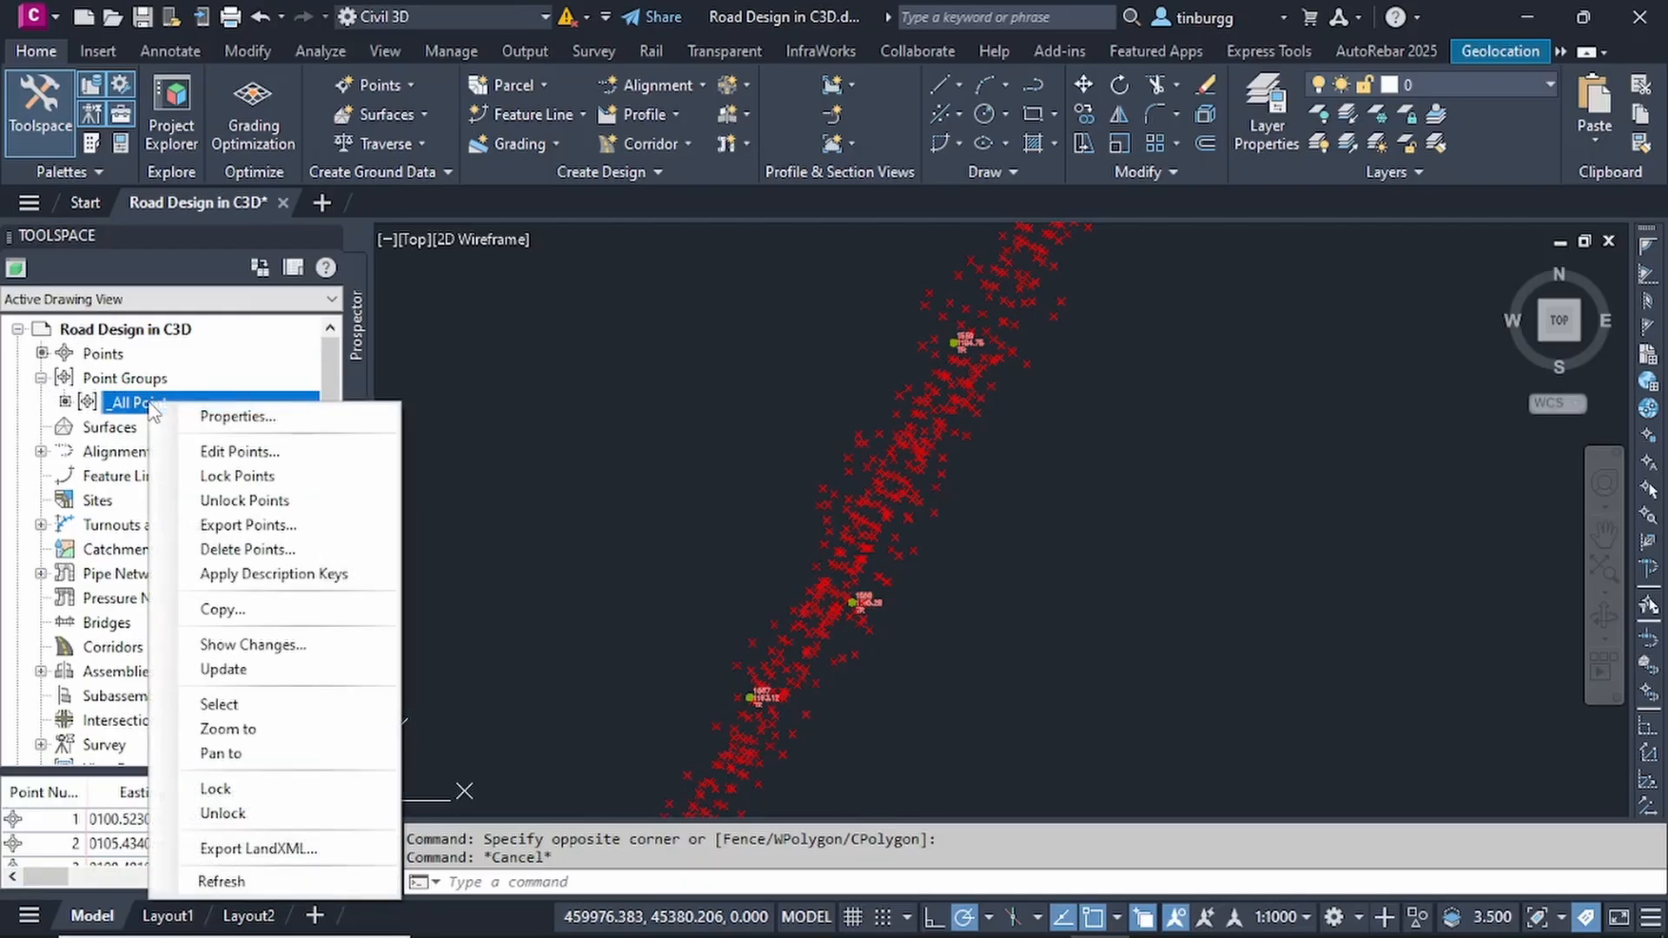
left_click(237, 416)
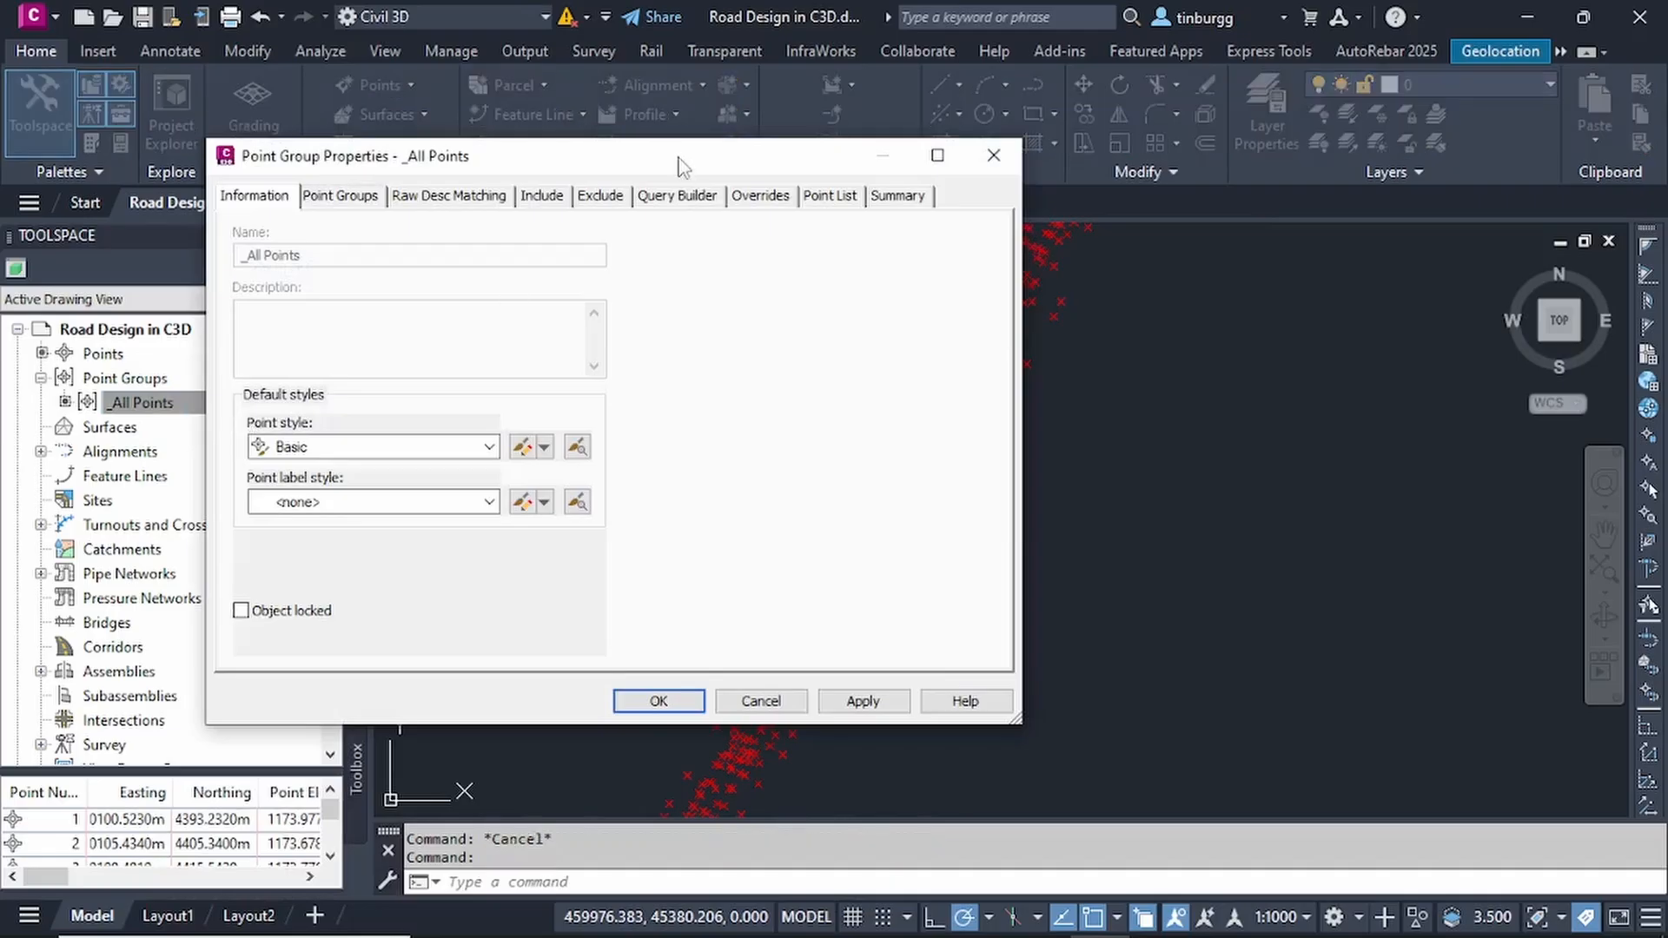
left_click_drag(580, 159, 859, 165)
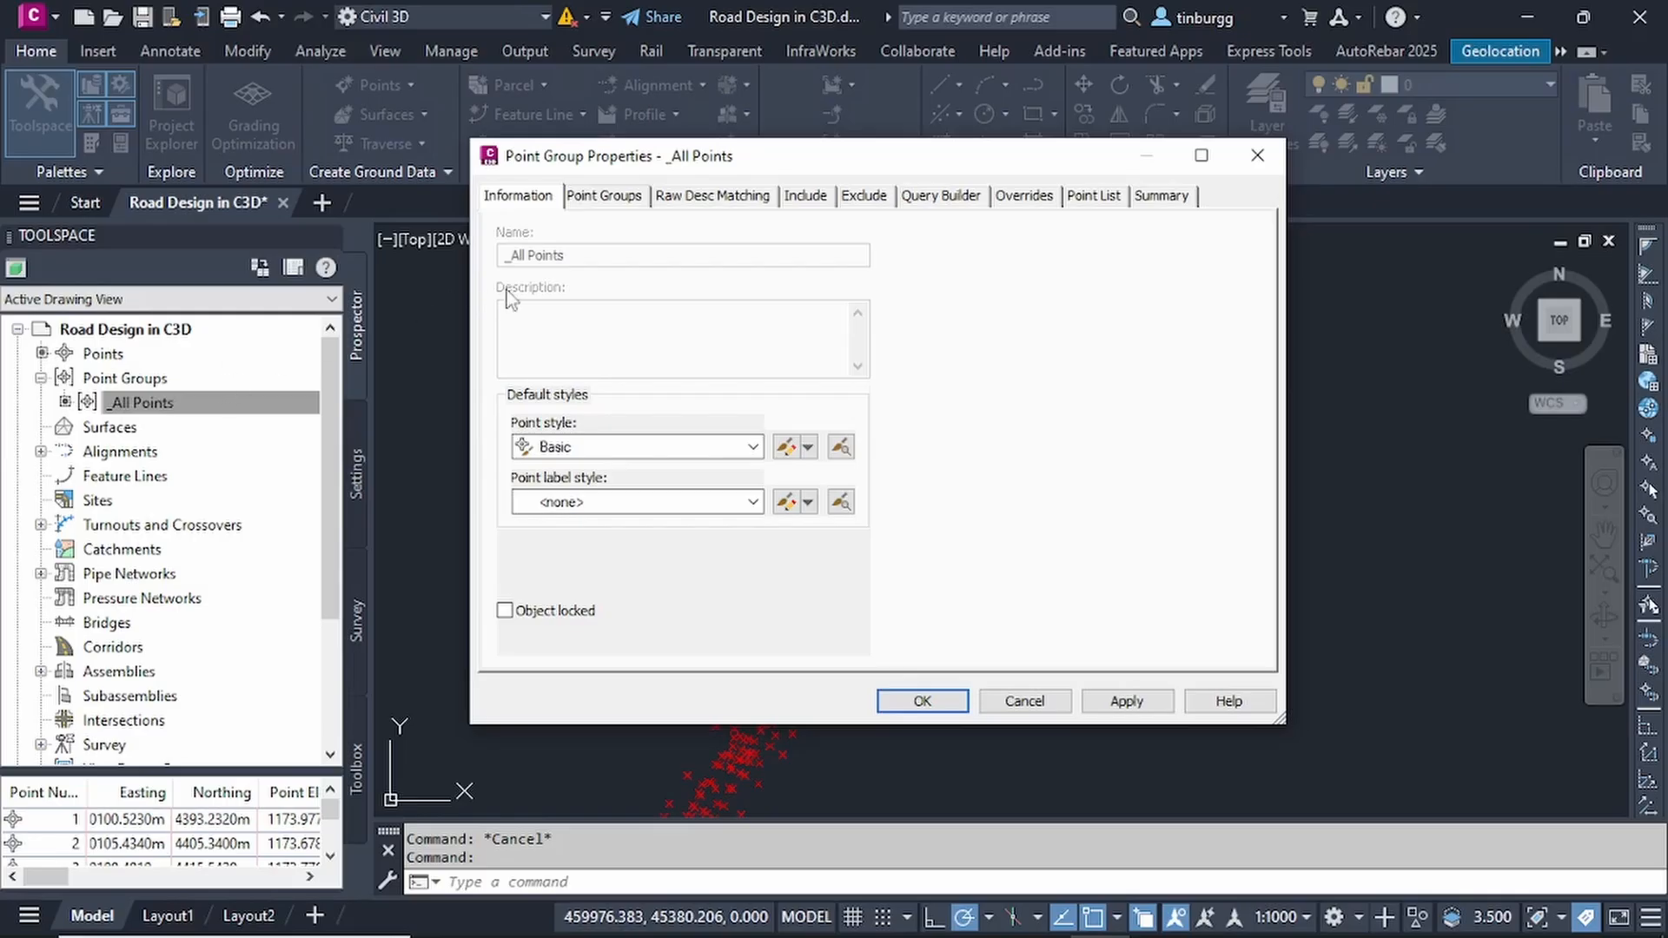
mouse_move(726, 165)
left_mouse_down()
mouse_move(729, 225)
mouse_move(731, 180)
left_mouse_up()
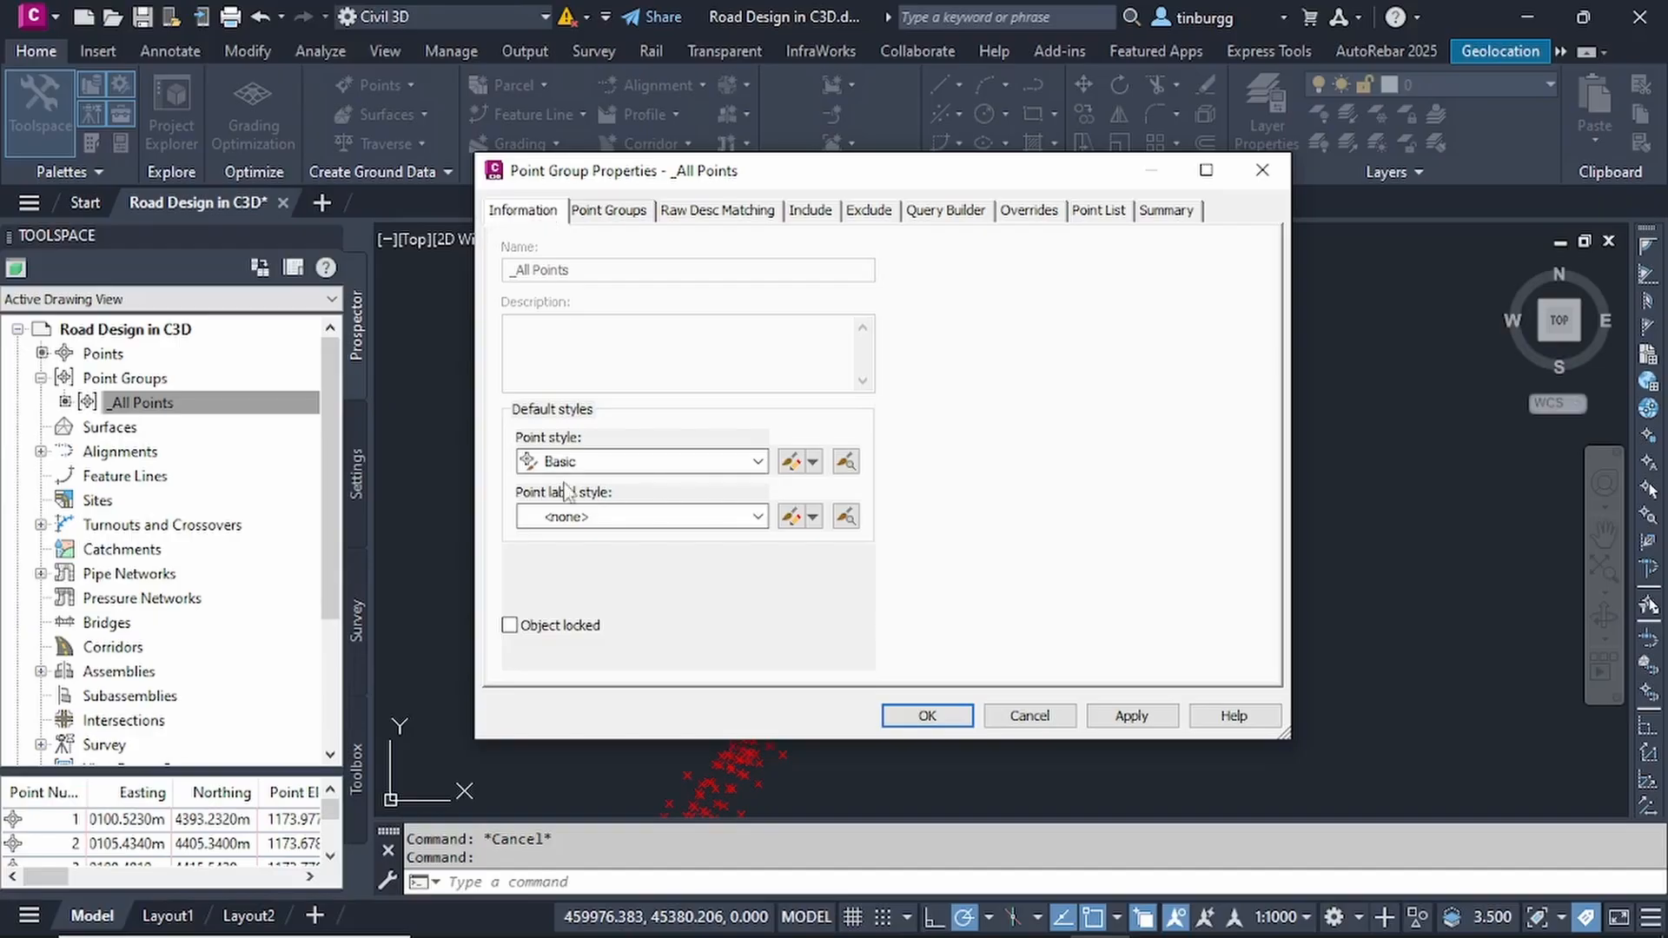
- Keep the Basic point style for the _All Points group and apply the Description Only point label style
left_click(757, 463)
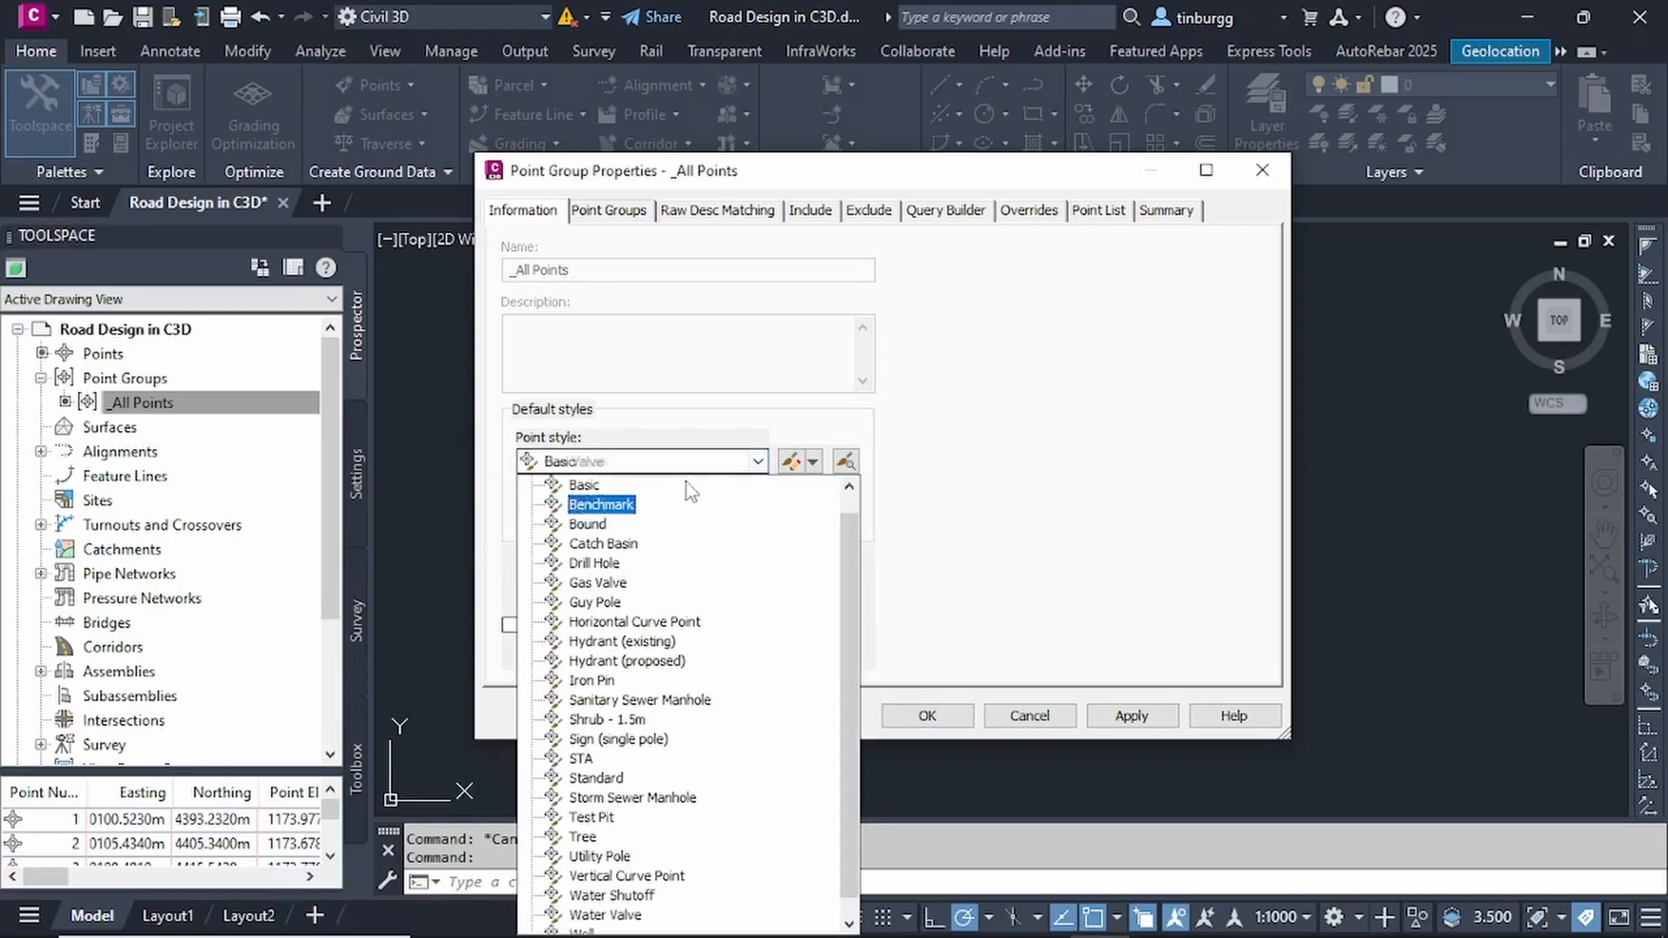
left_click(769, 467)
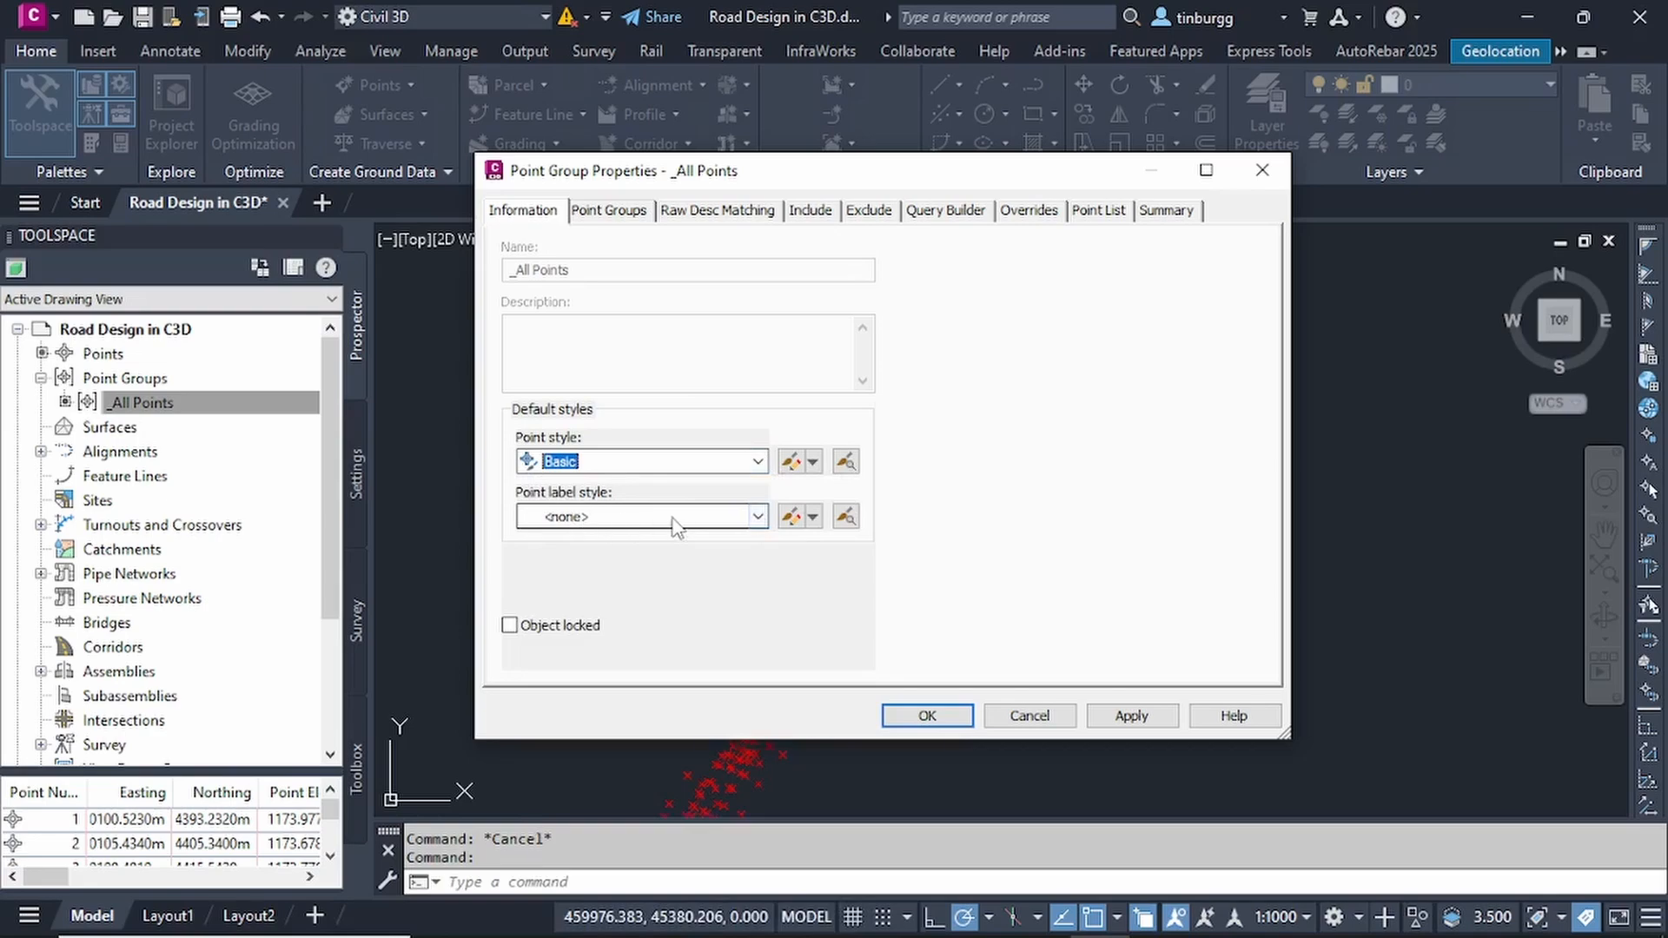
left_click(756, 517)
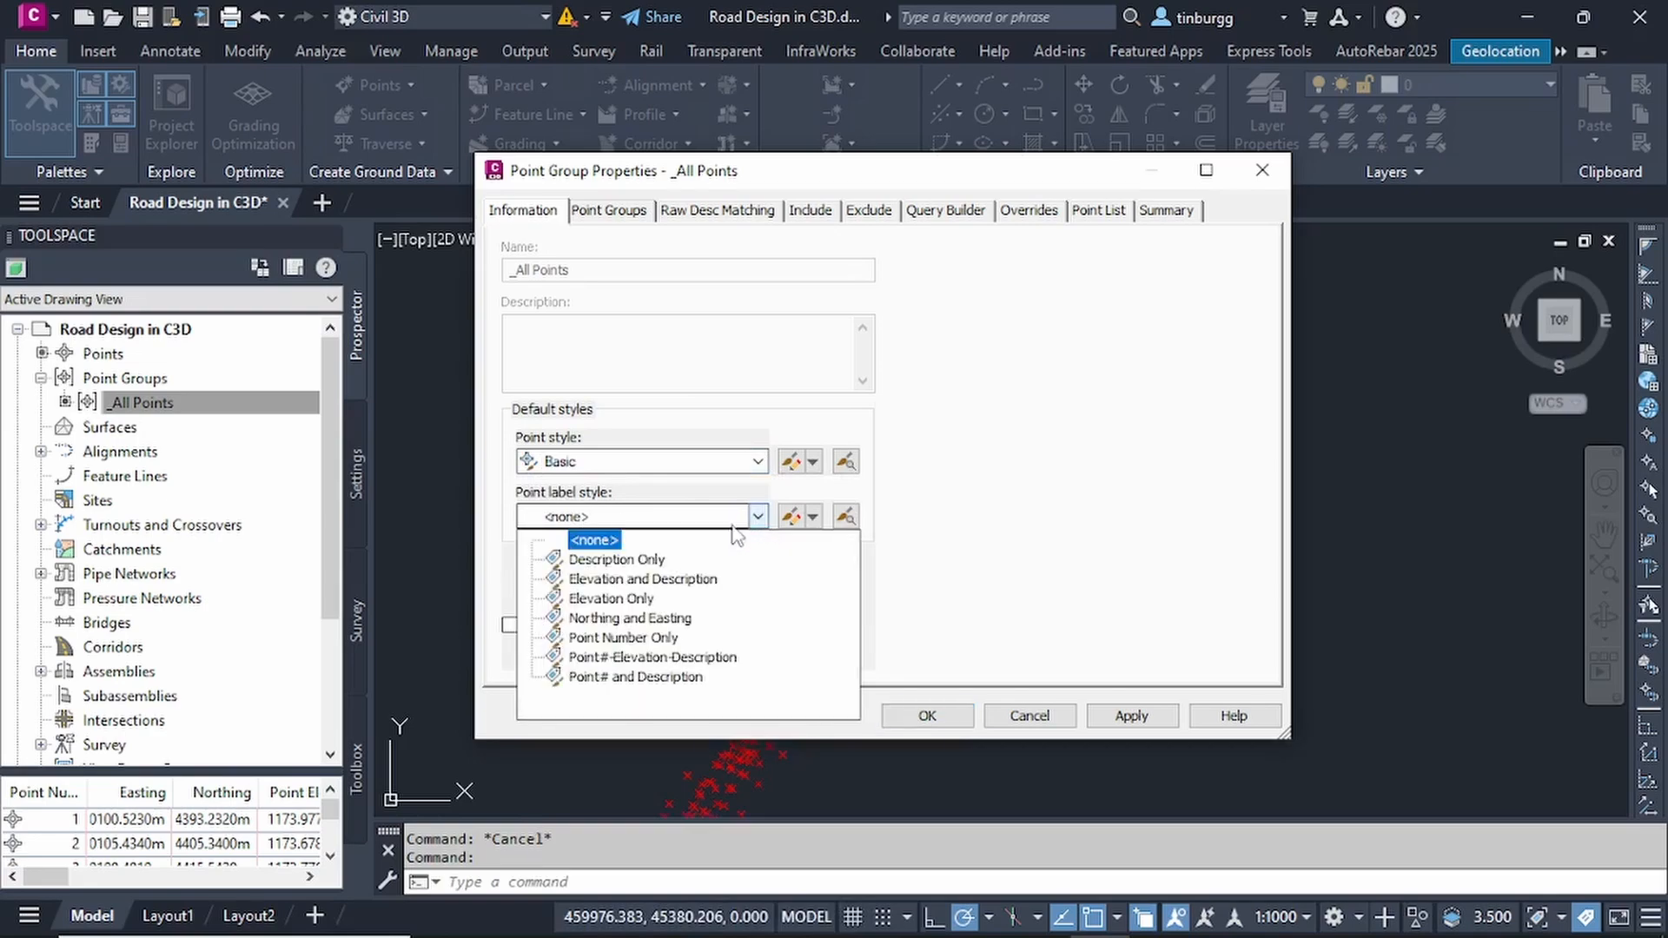
left_click(635, 560)
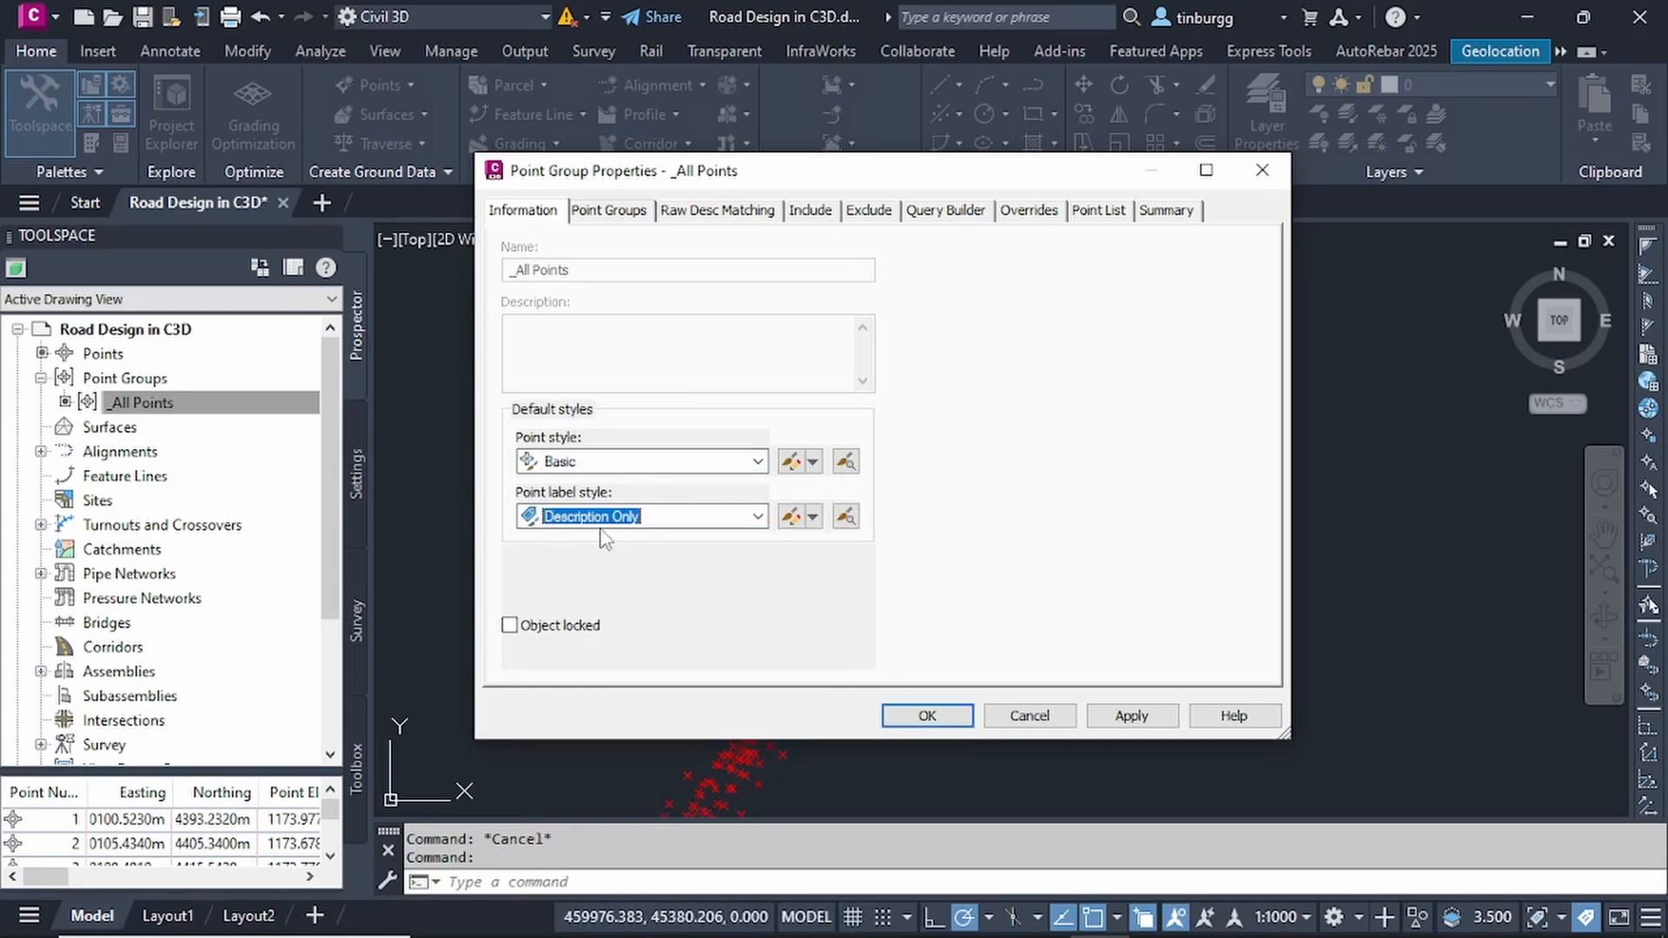
left_click(1131, 716)
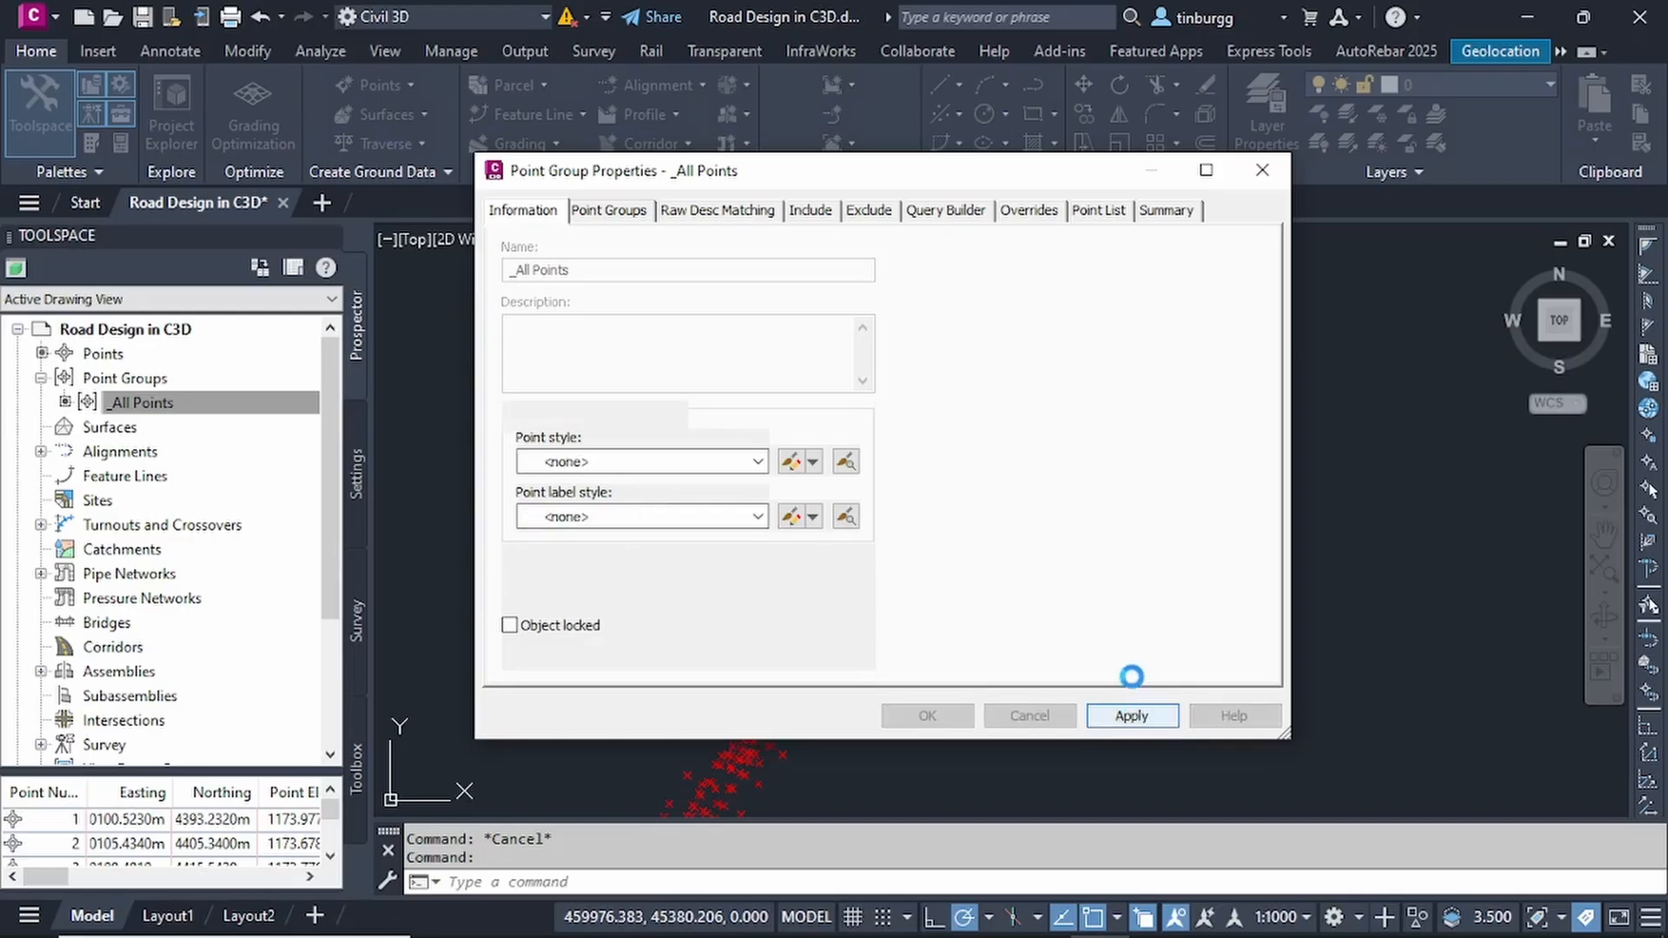
left_click(927, 715)
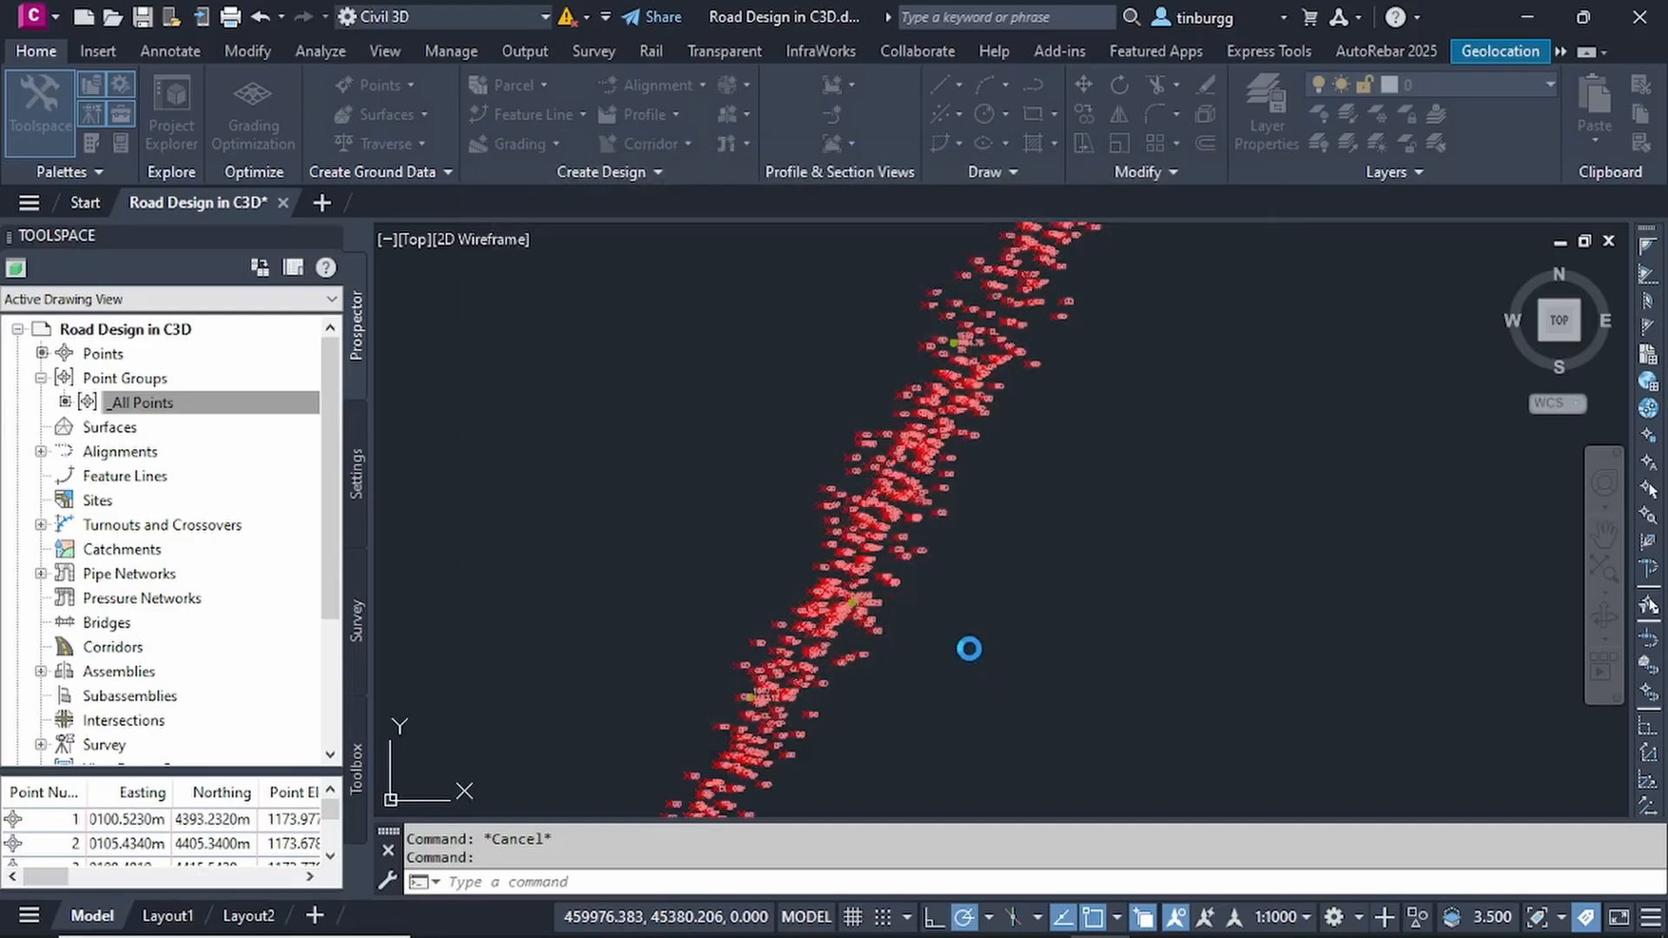
- Examine the description labels of the survey points at several places along the route
scroll(879, 472, "up", 8)
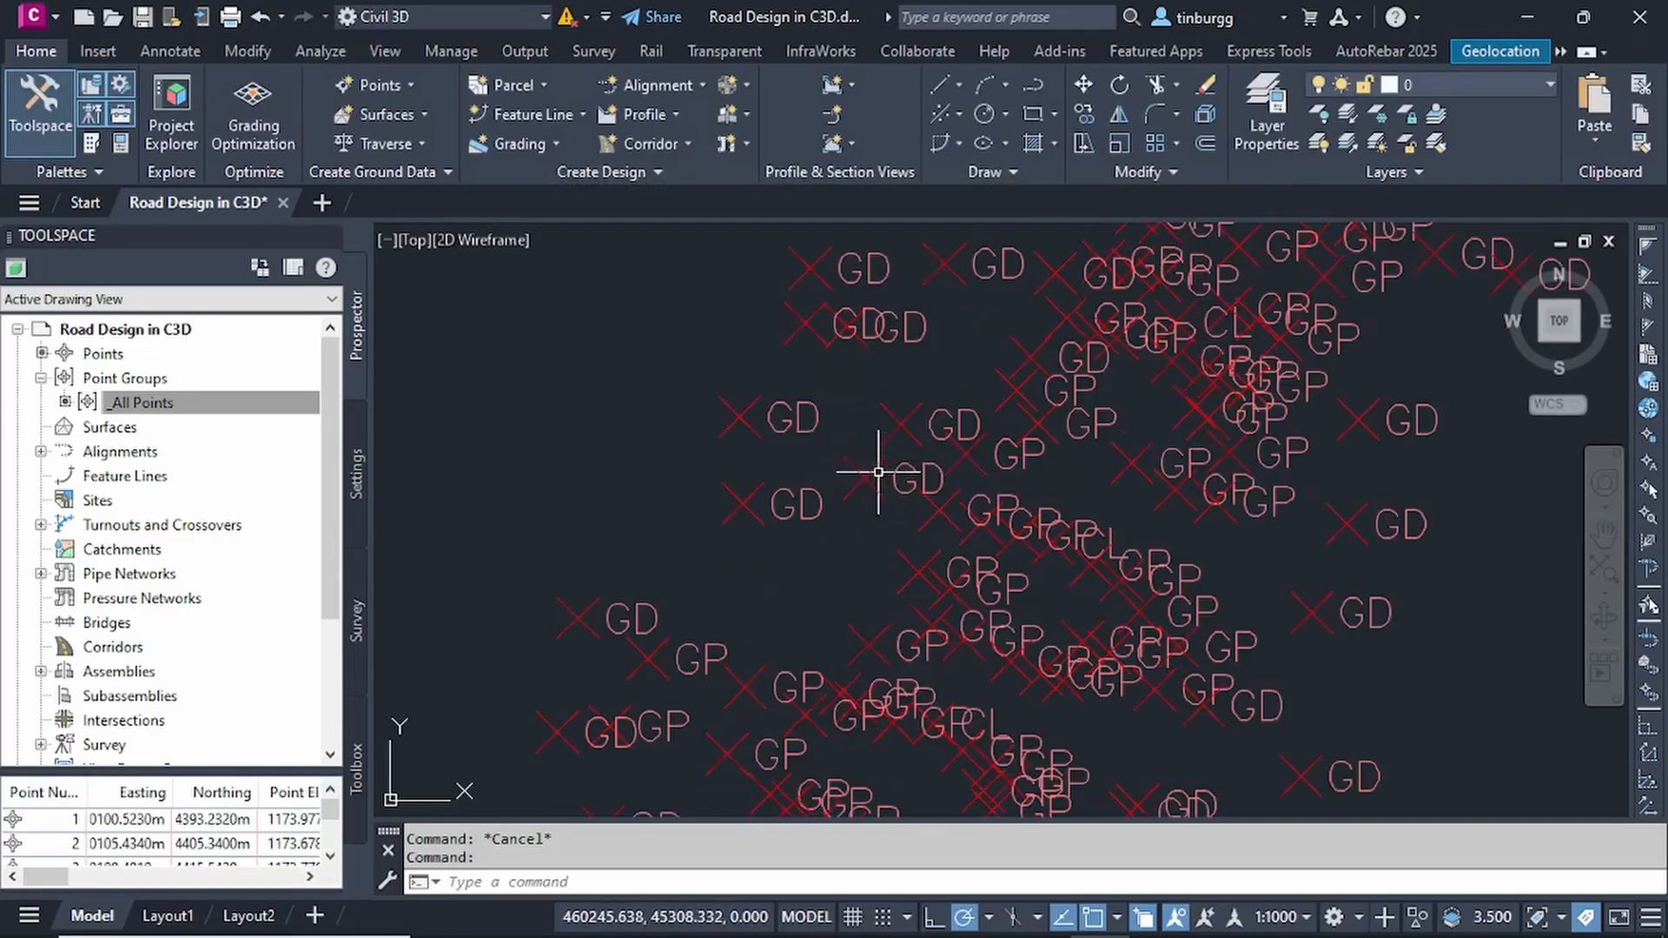
scroll(960, 547, "down", 8)
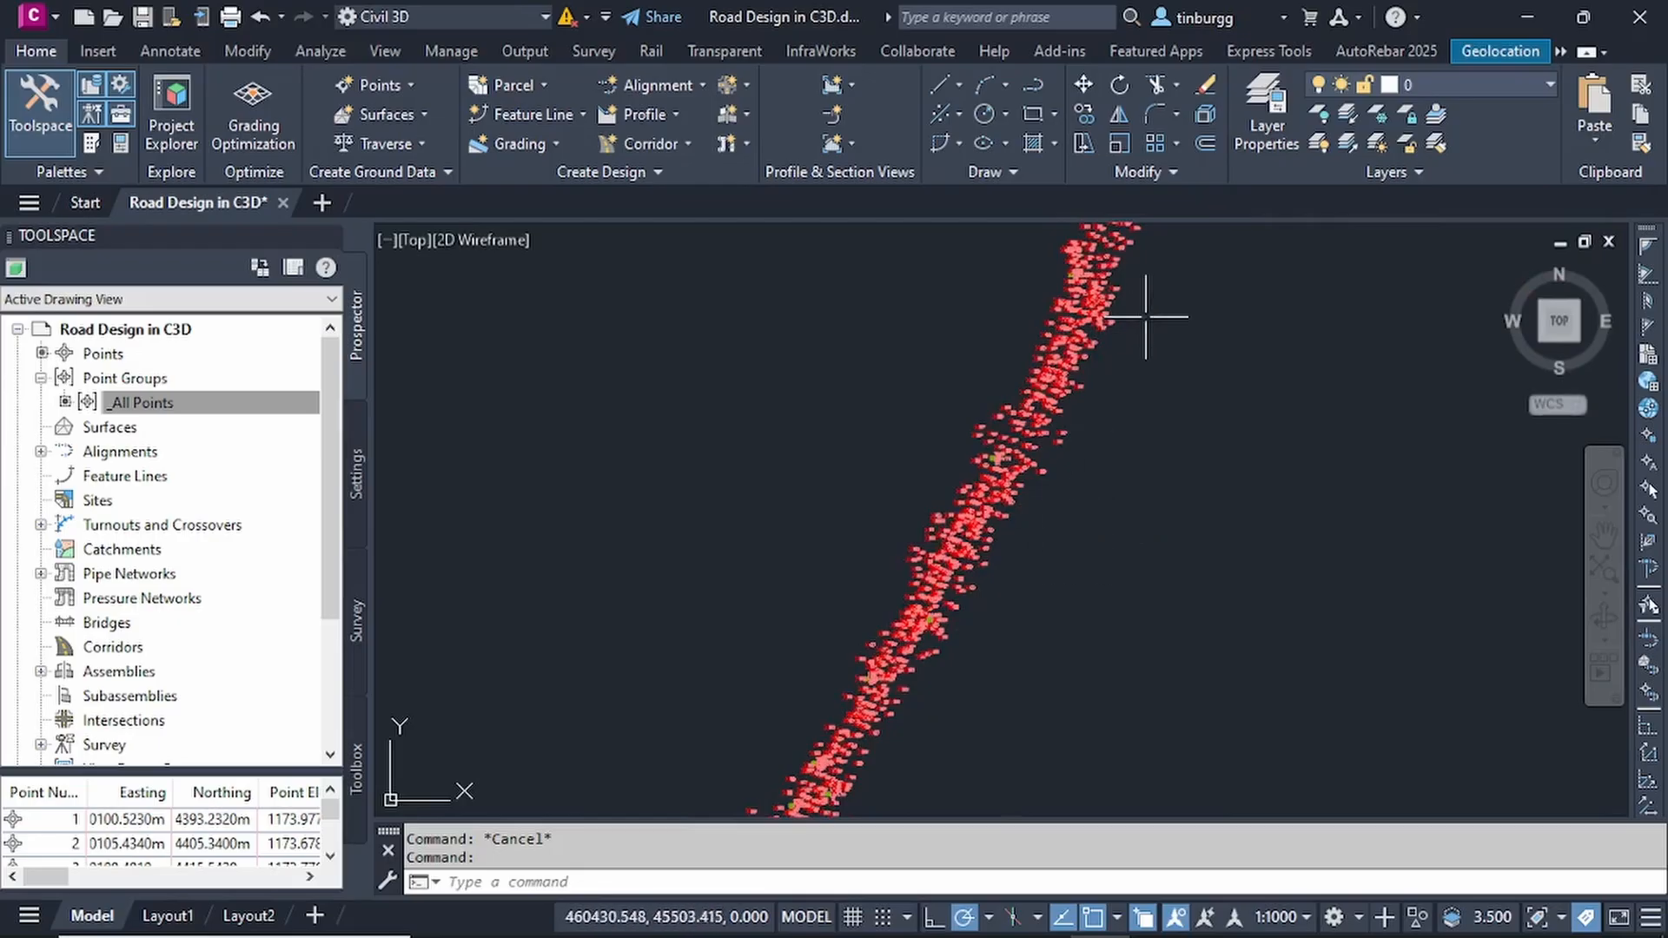
scroll(1129, 313, "up", 6)
scroll(1035, 317, "down", 5)
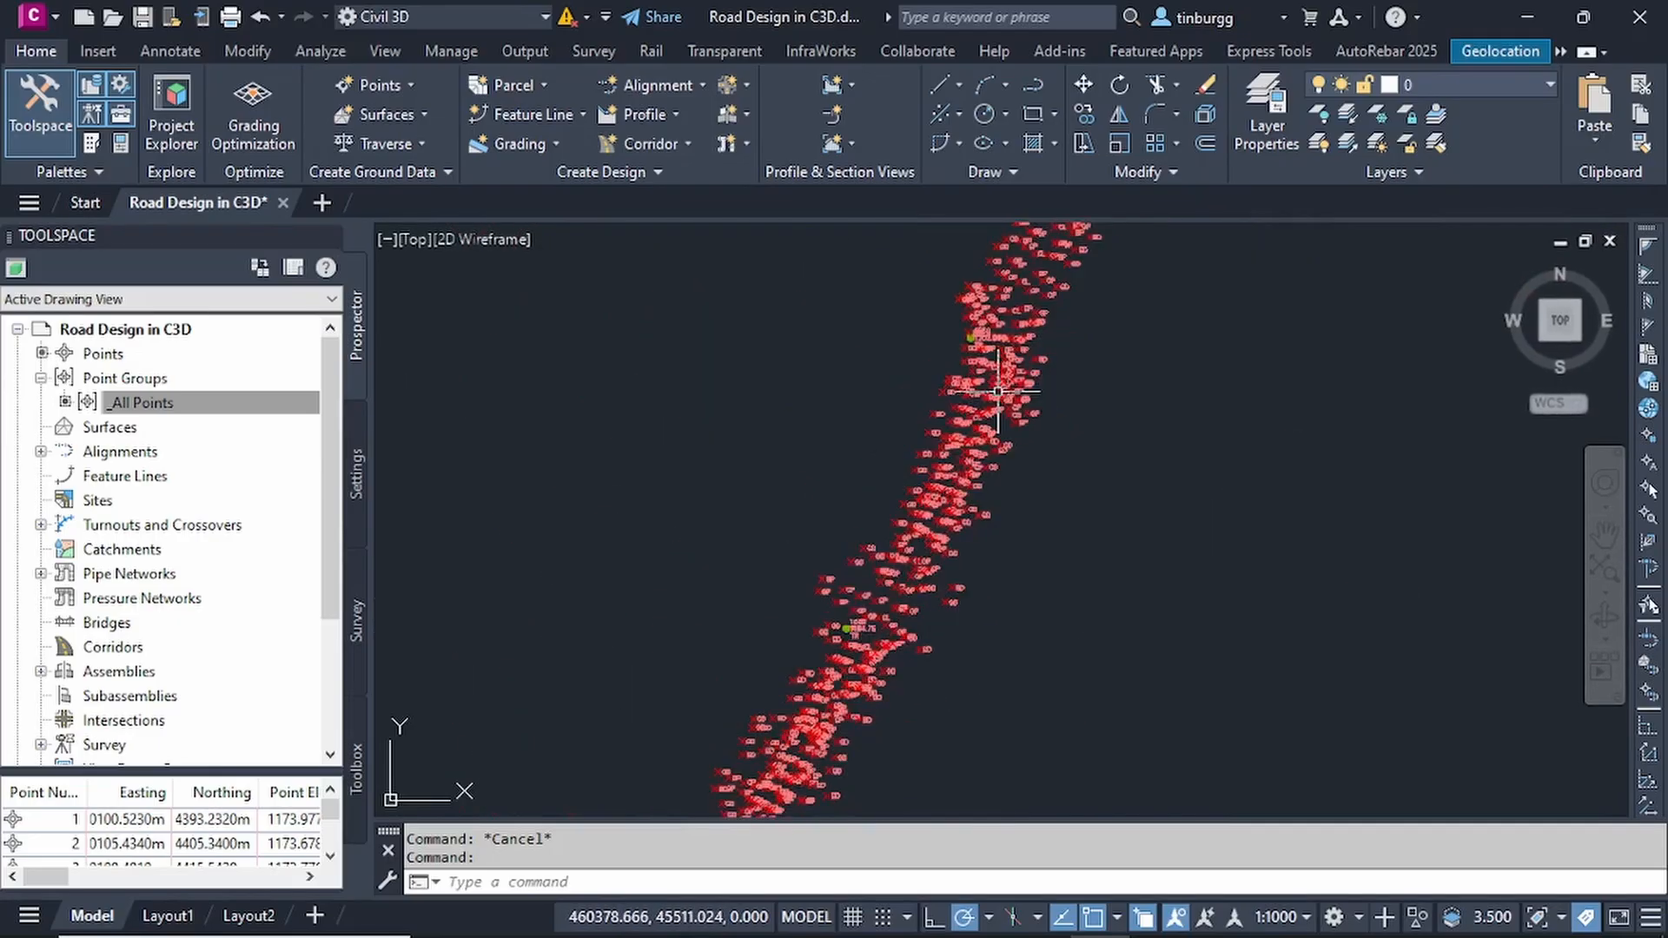
scroll(991, 550, "up", 5)
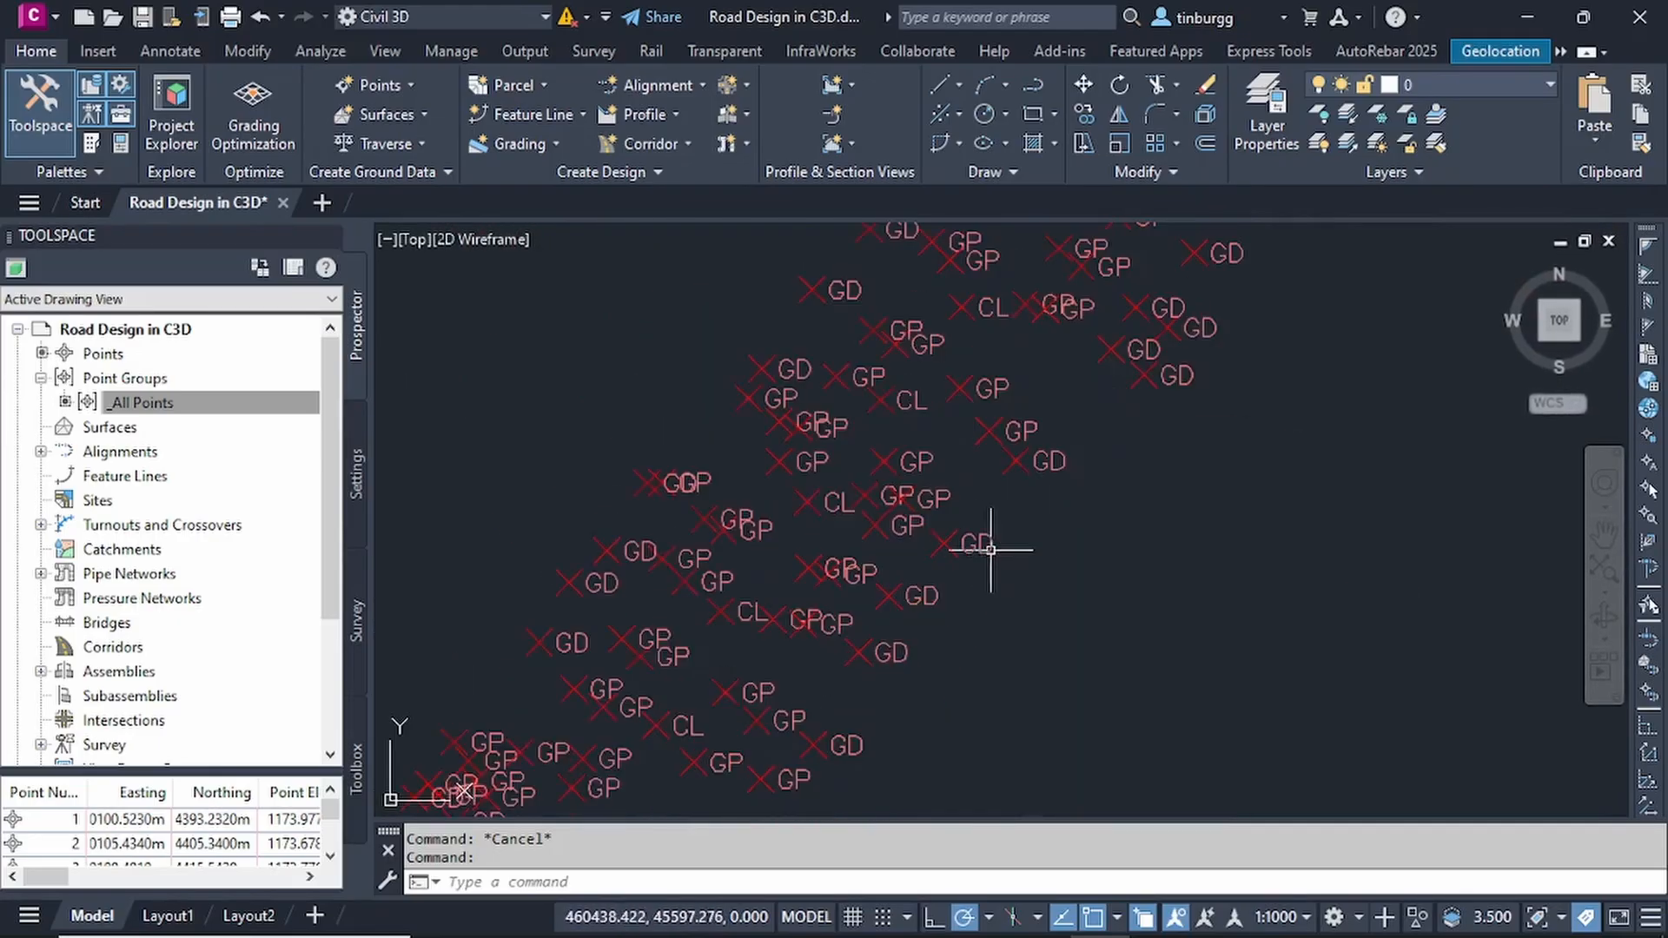
scroll(961, 525, "down", 5)
scroll(935, 527, "up", 5)
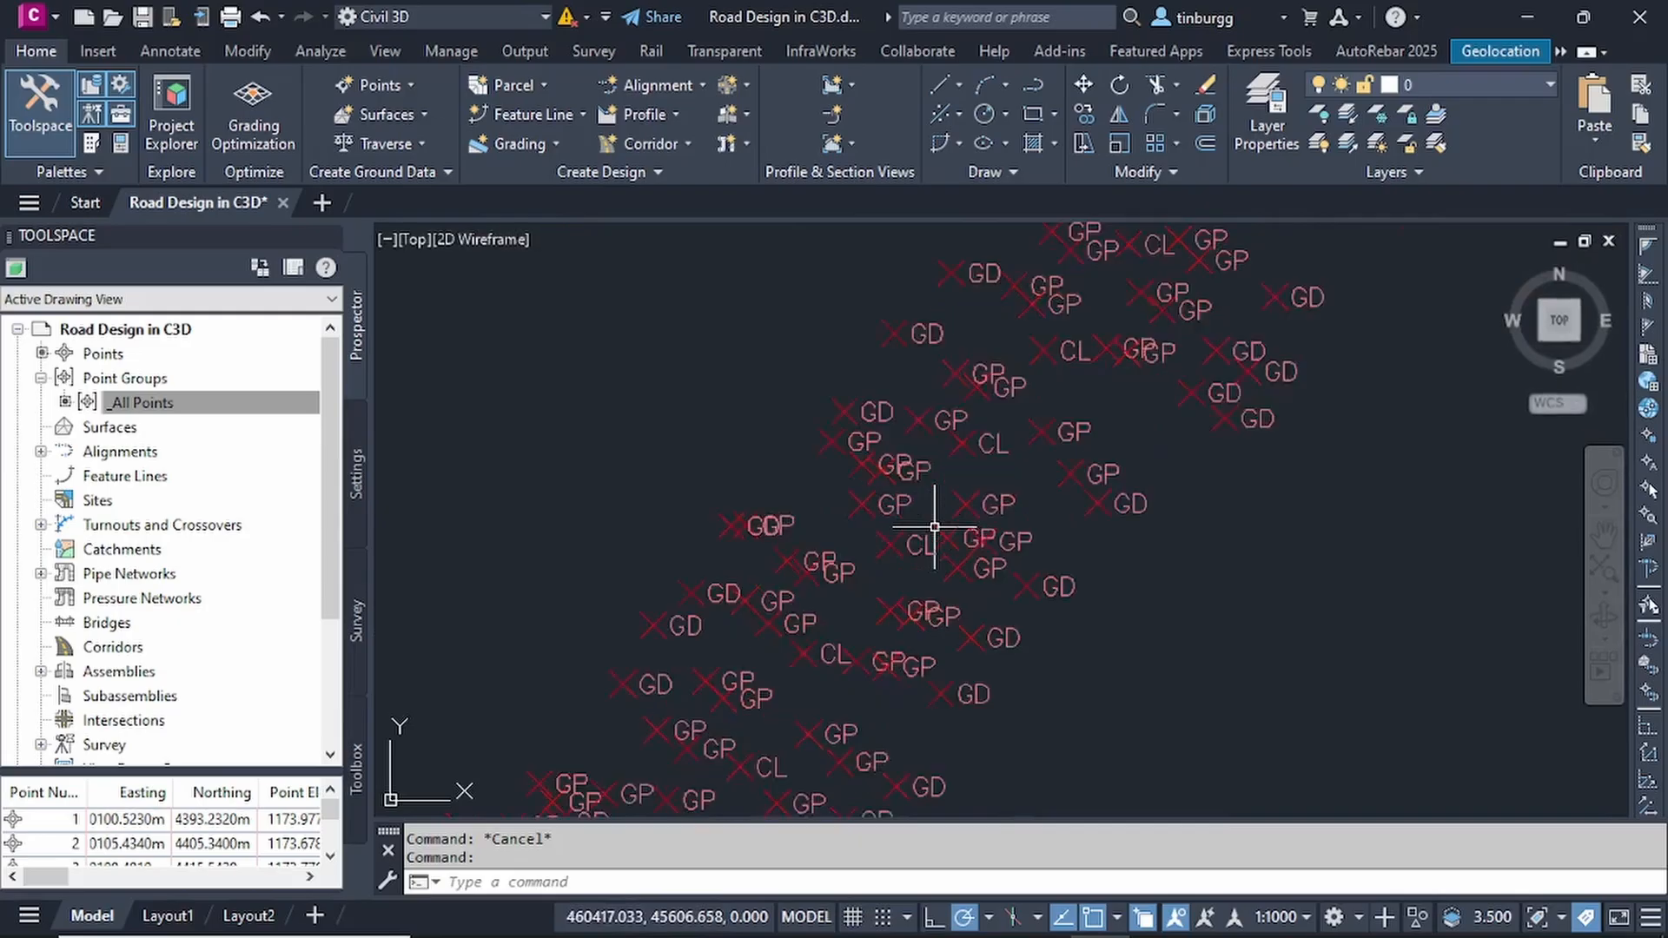
scroll(935, 528, "down", 5)
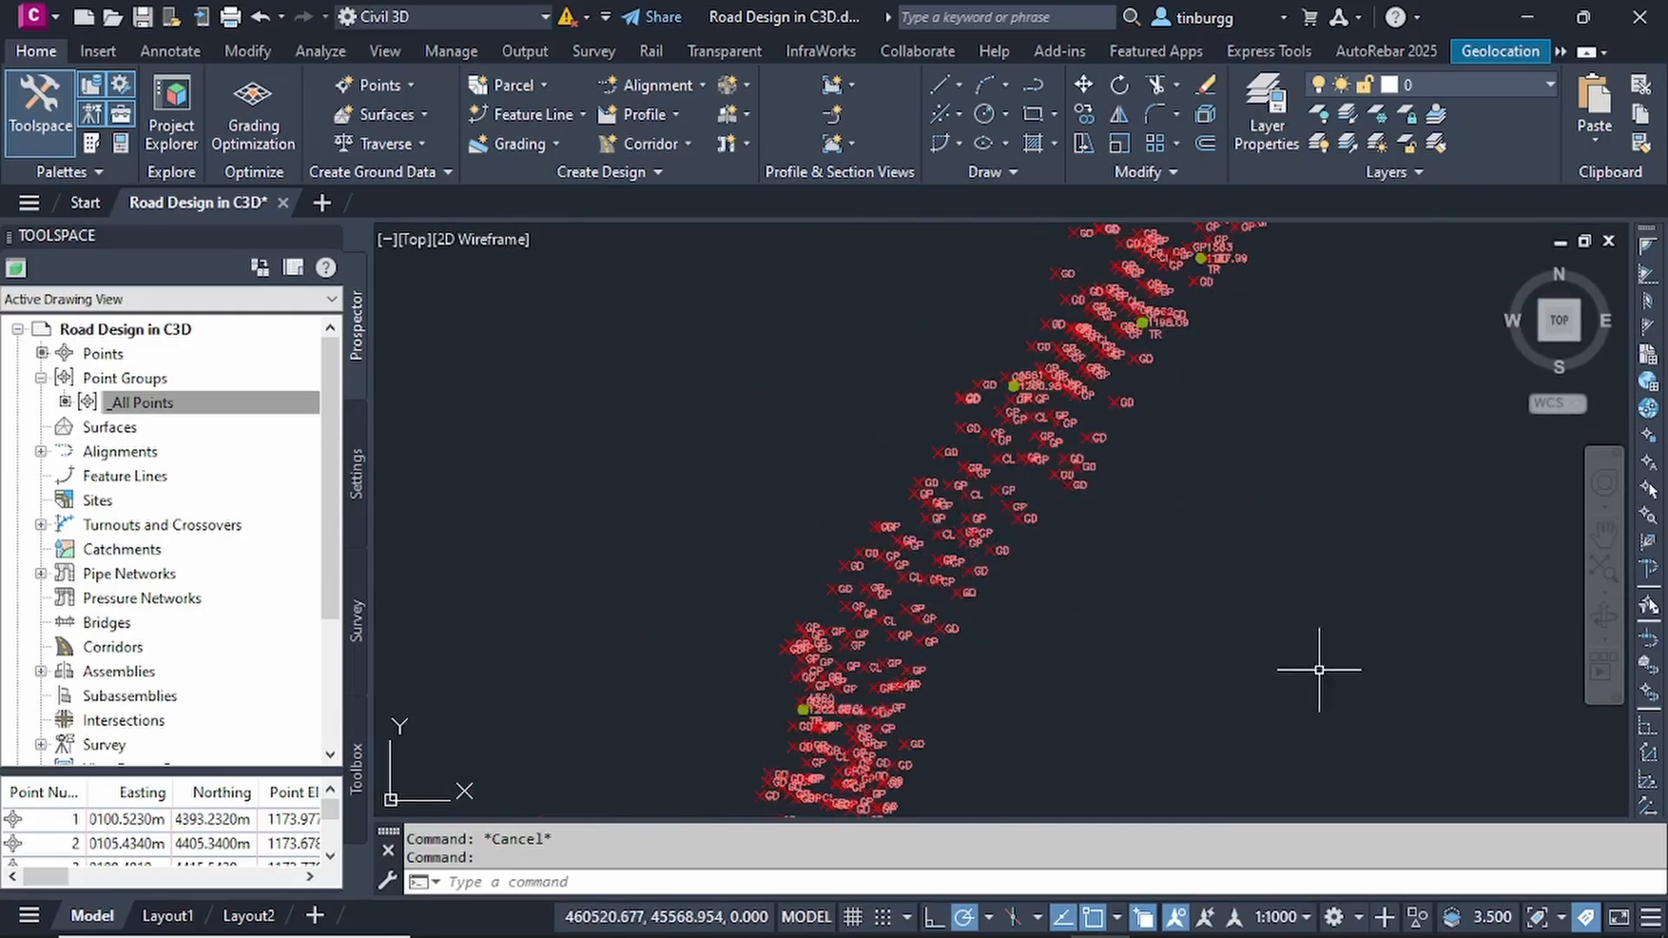
- Set the annotation scale to 1:500 and check the size of the point labels along the route
left_click(1307, 918)
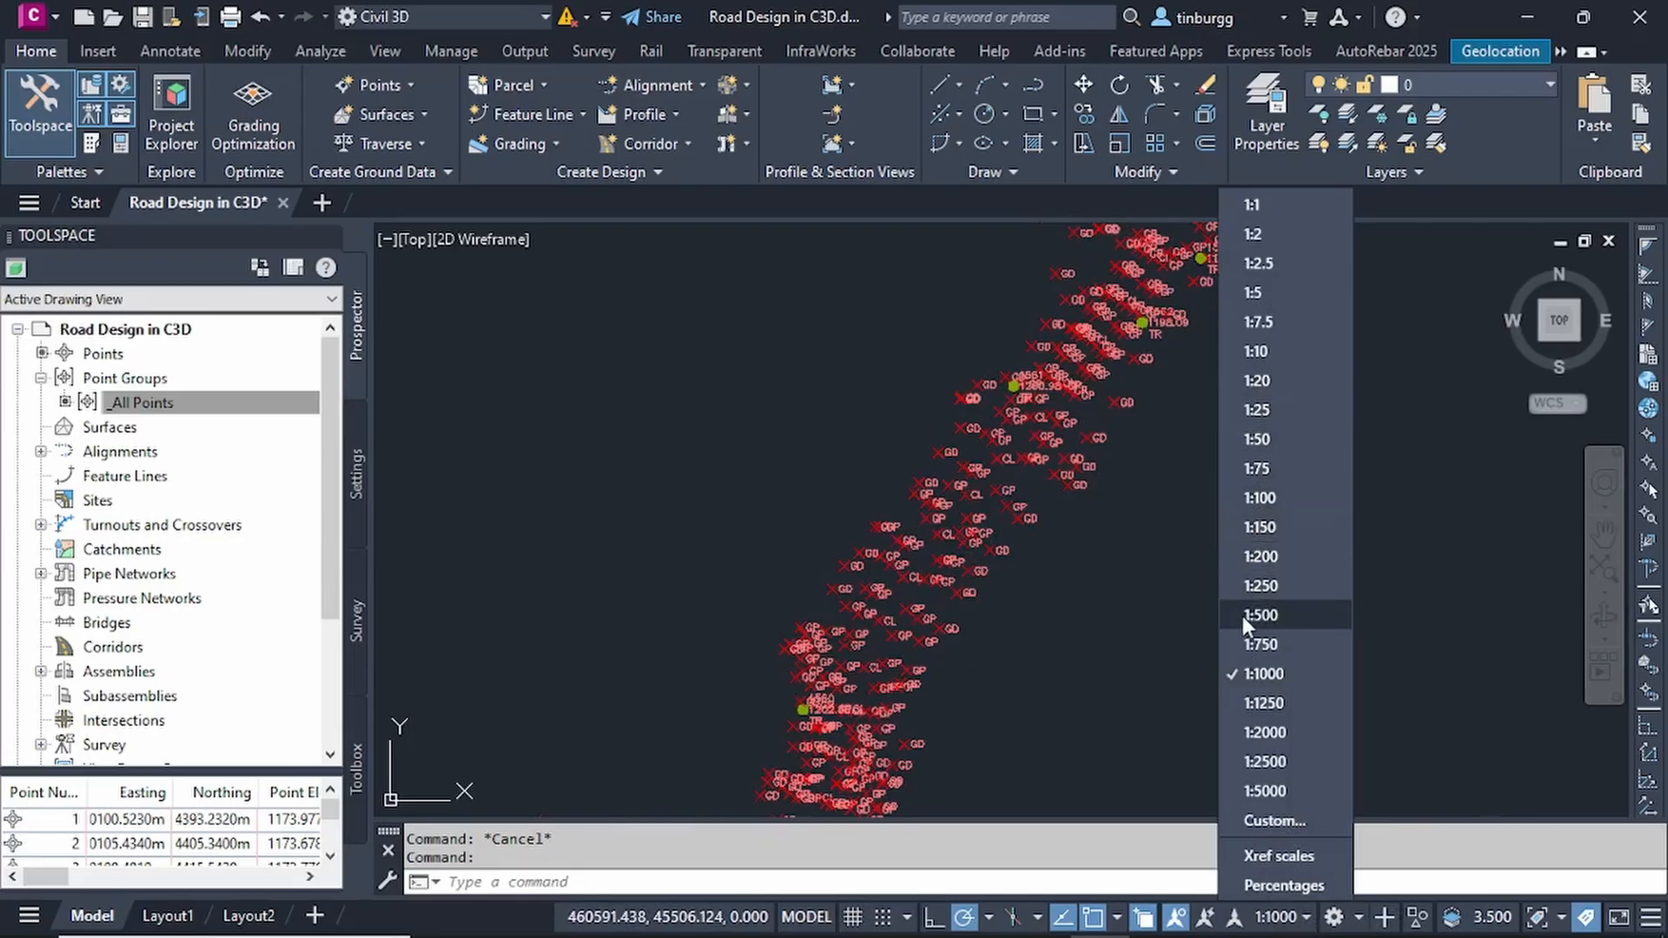
left_click(1265, 615)
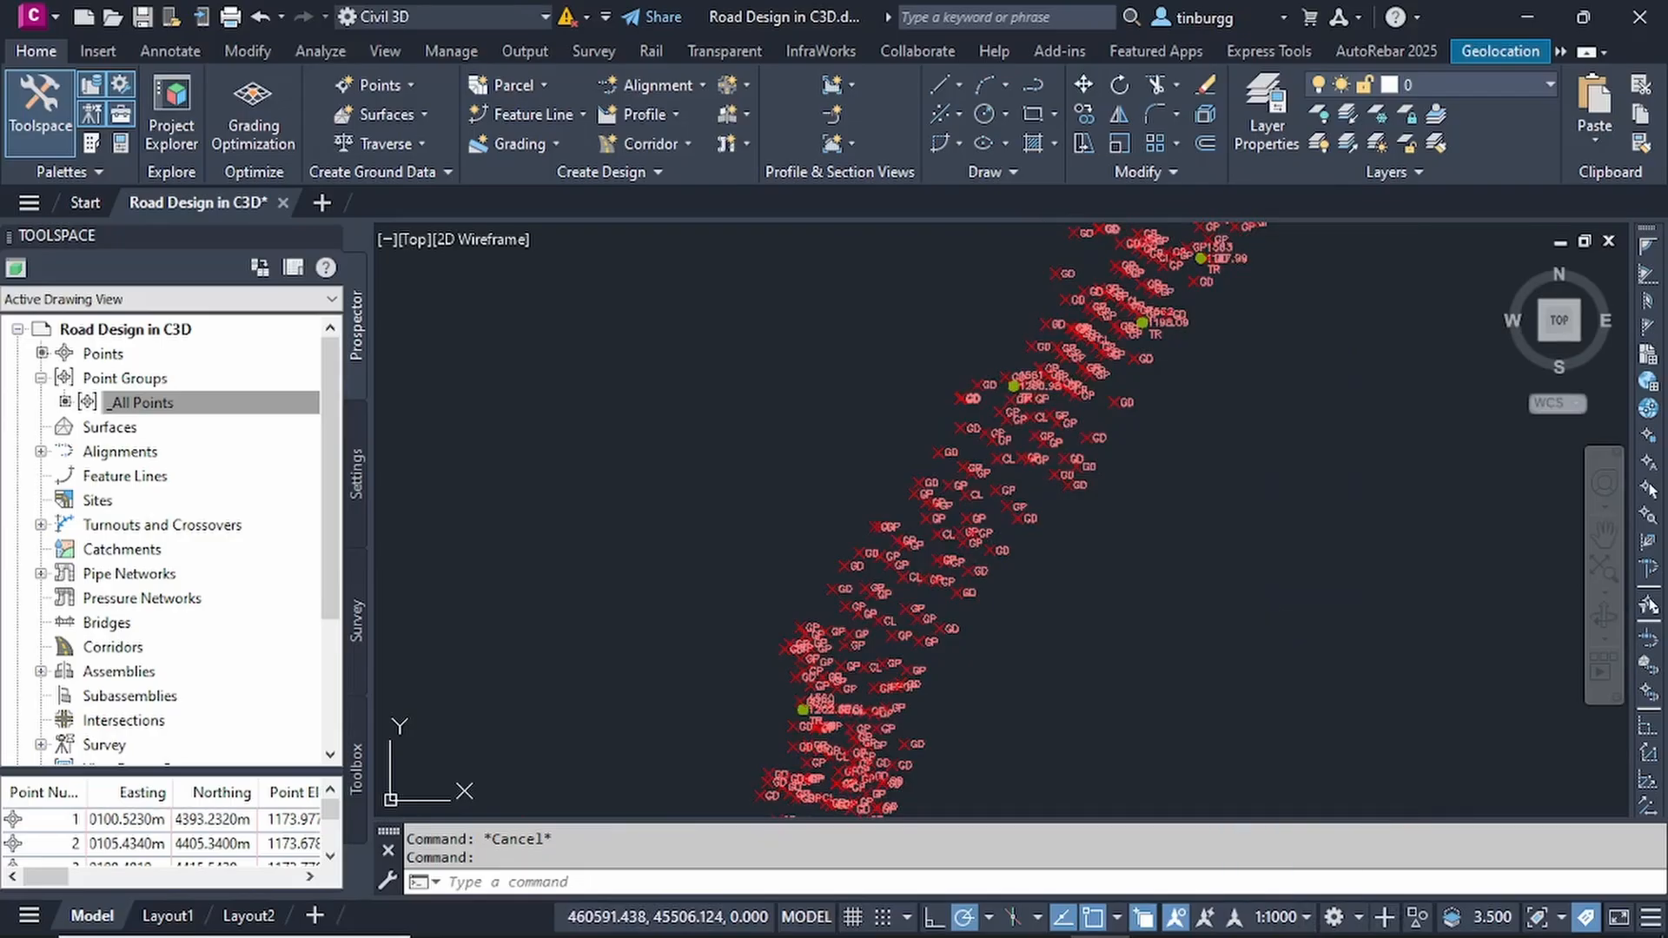
scroll(975, 465, "up", 5)
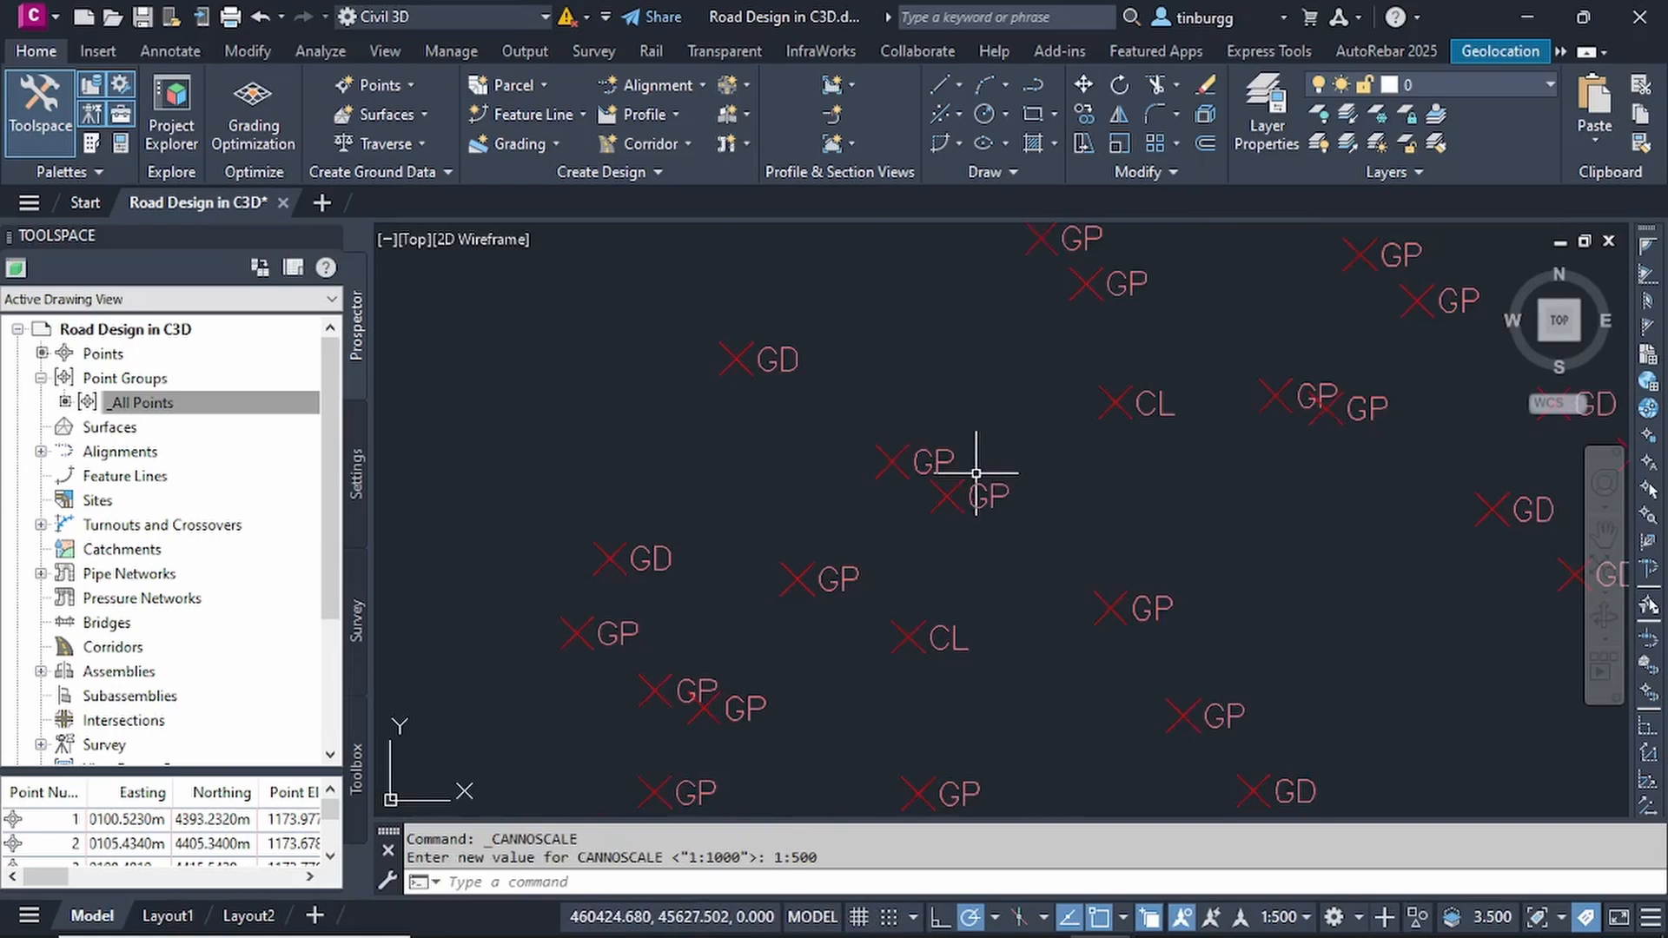
scroll(977, 474, "down", 5)
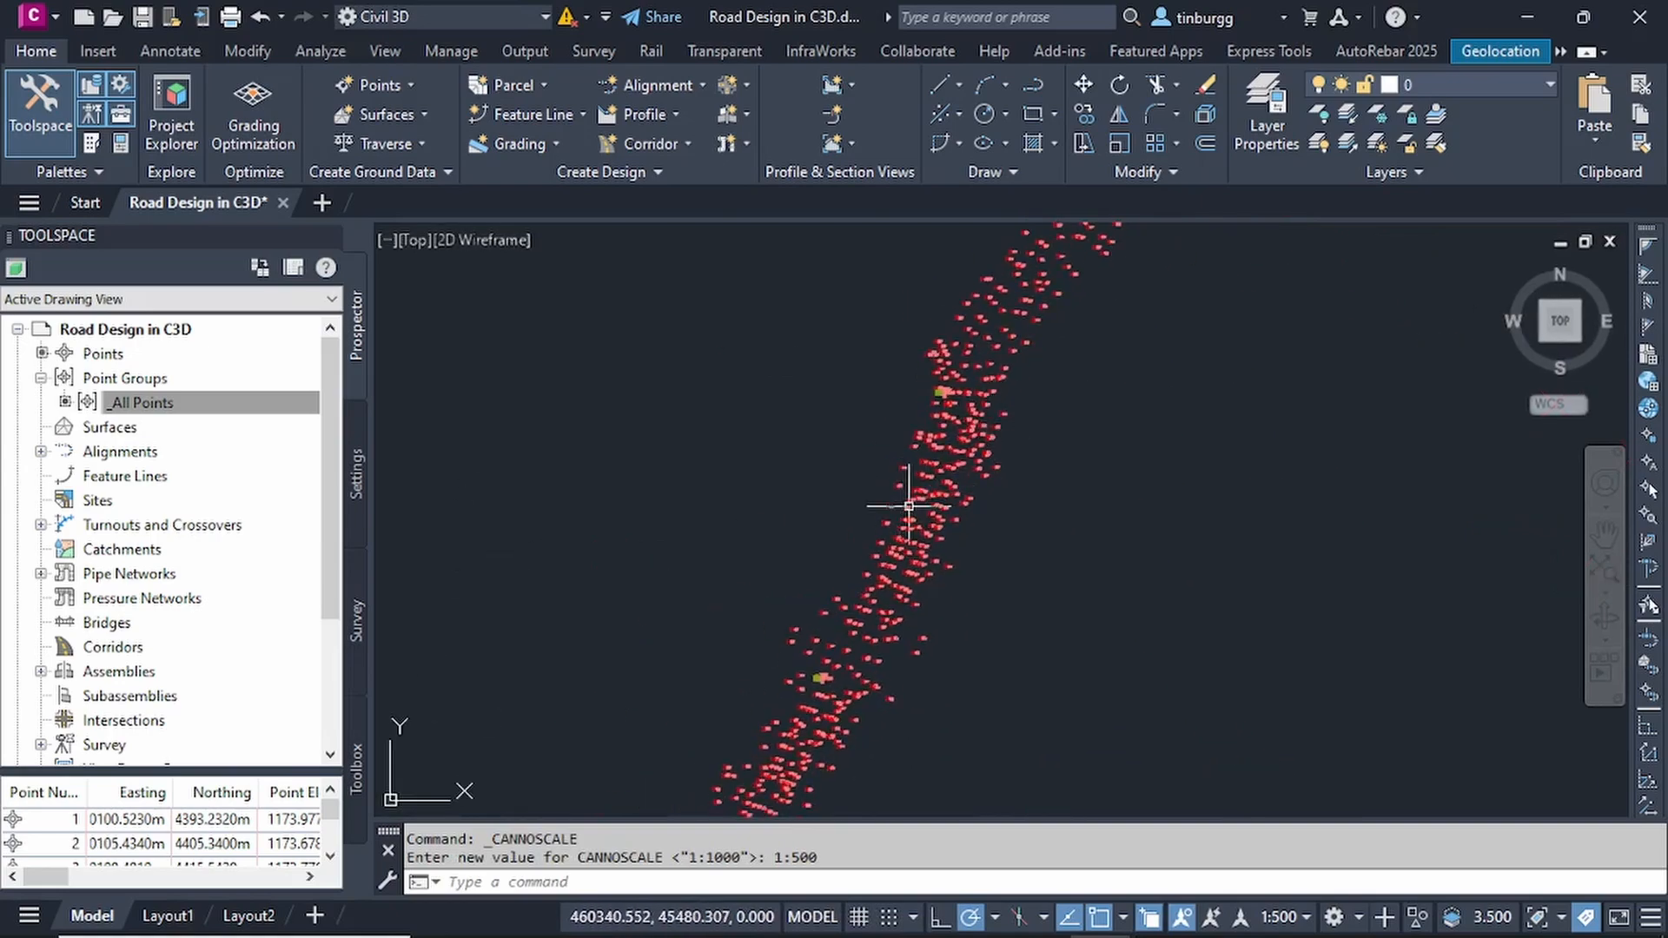
scroll(911, 504, "up", 3)
scroll(918, 502, "down", 3)
scroll(917, 503, "up", 2)
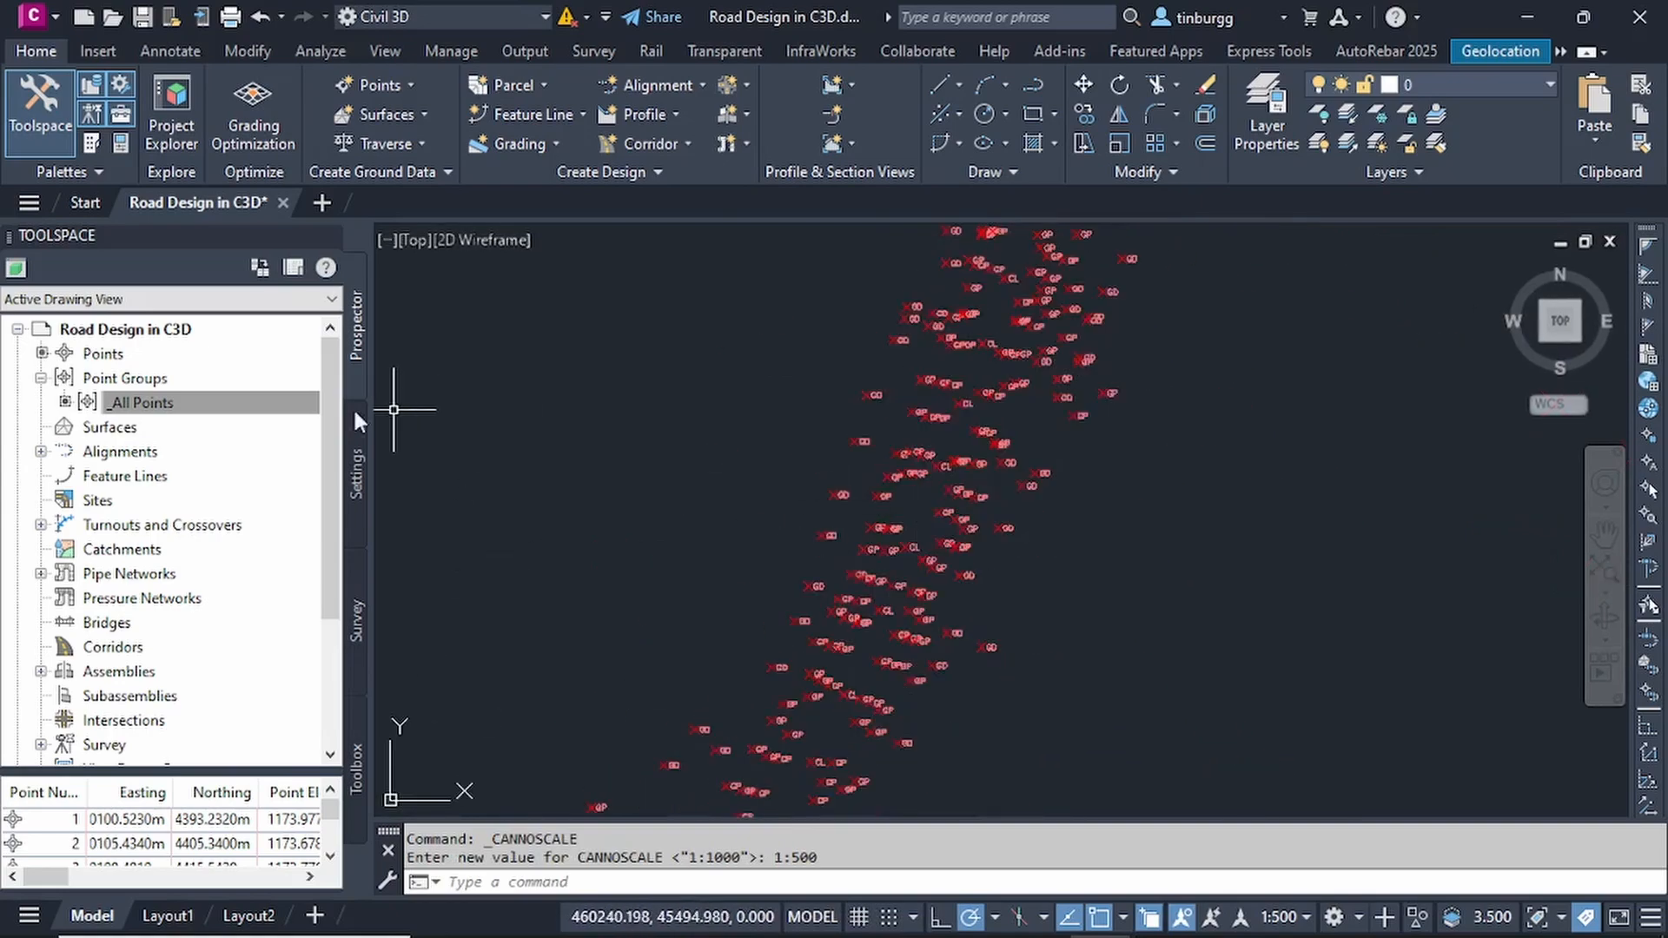
- Change the _All Points group's point label style to Elevation Only
left_click(176, 410)
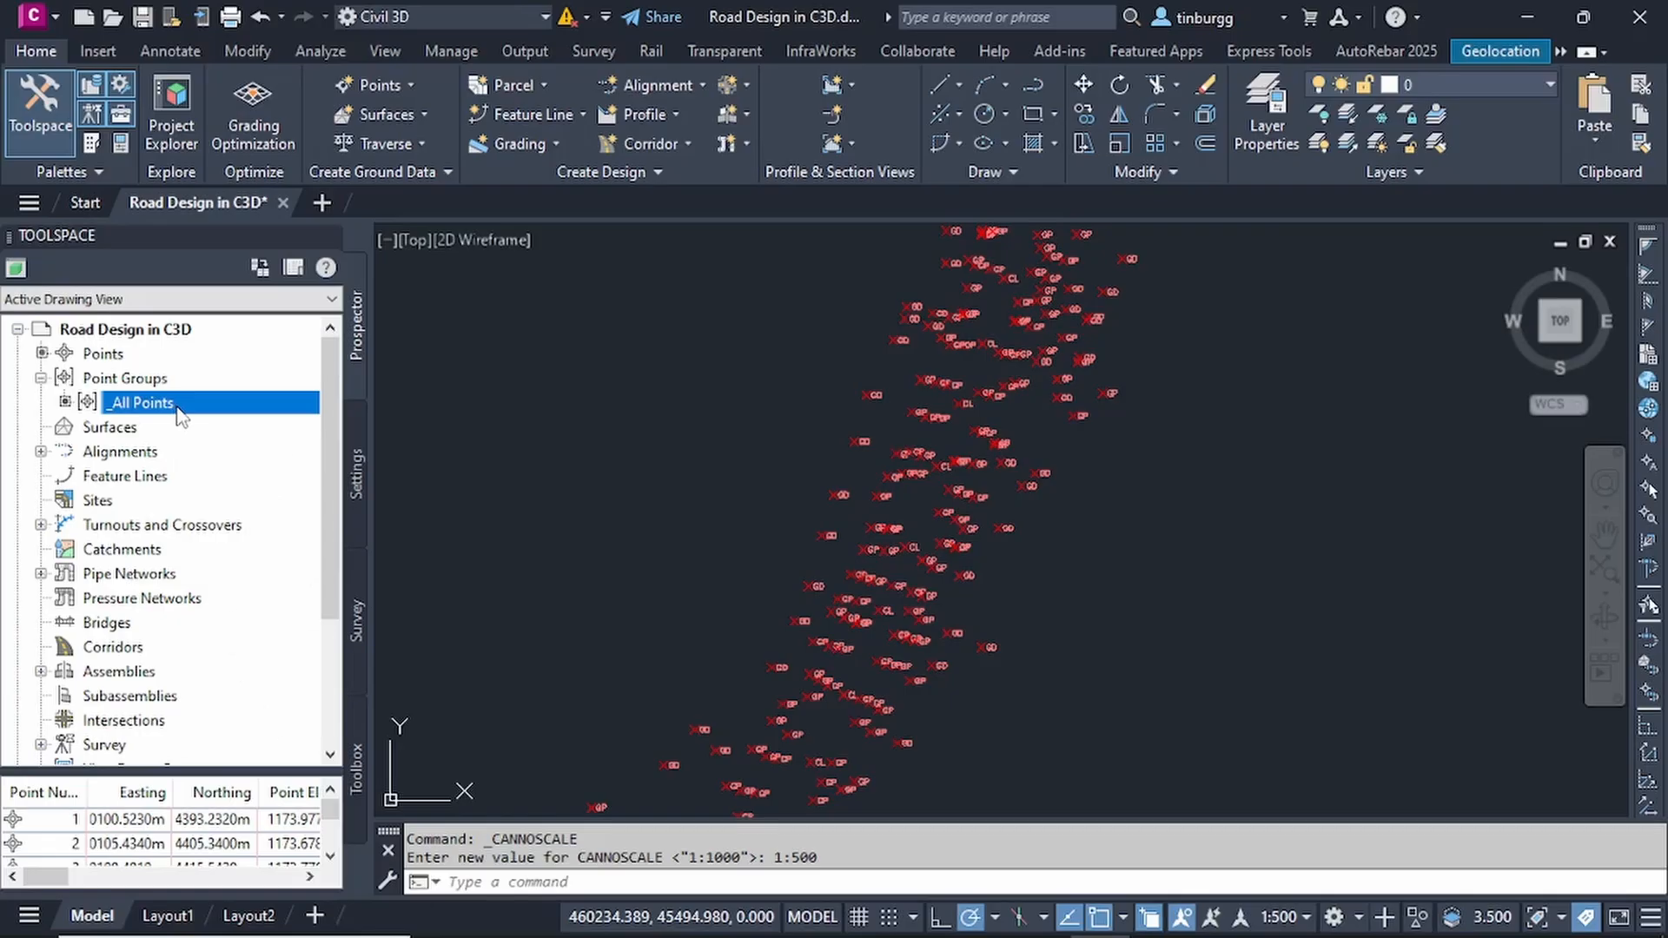
right_click(178, 408)
left_click(254, 423)
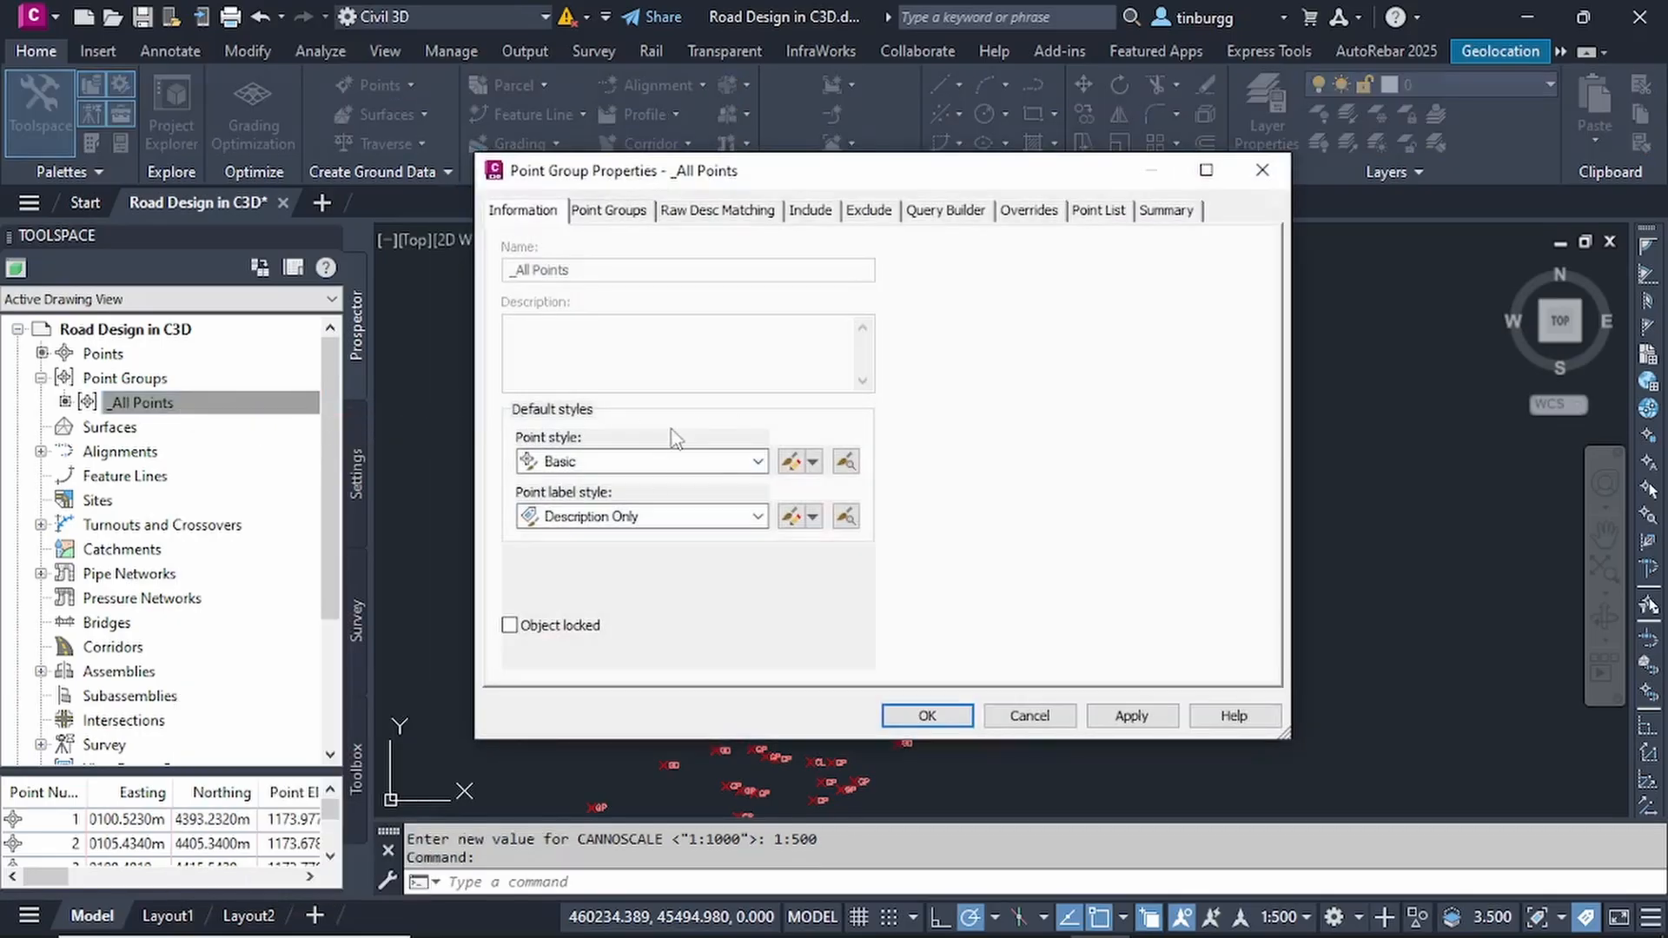
left_click(759, 516)
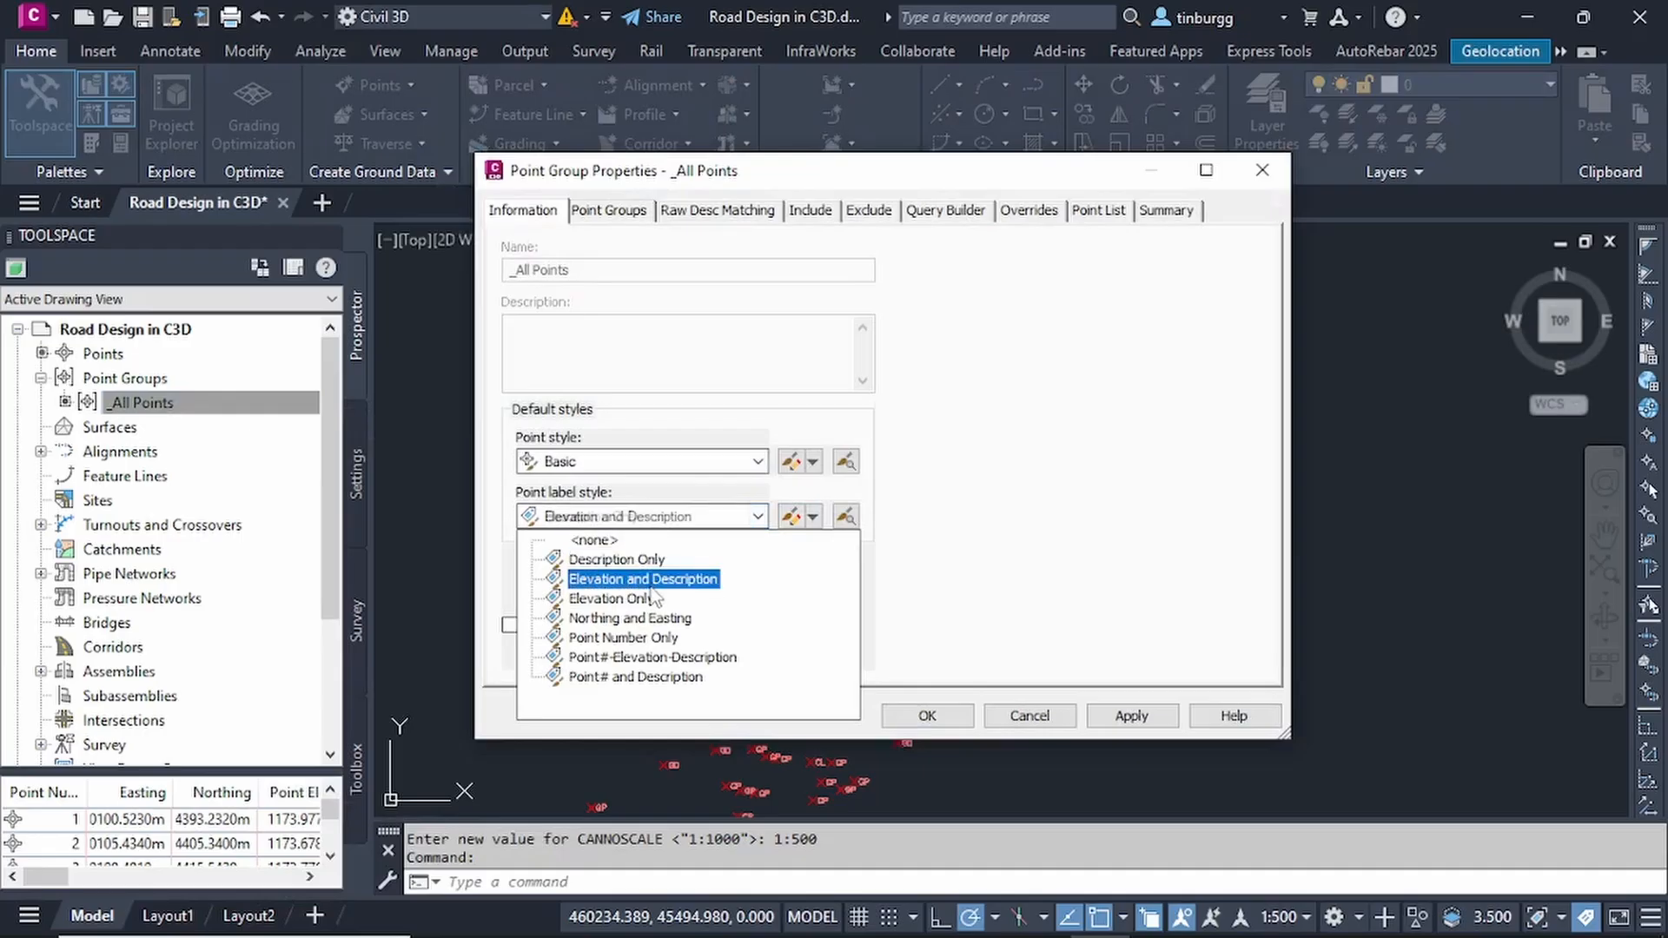
left_click(606, 600)
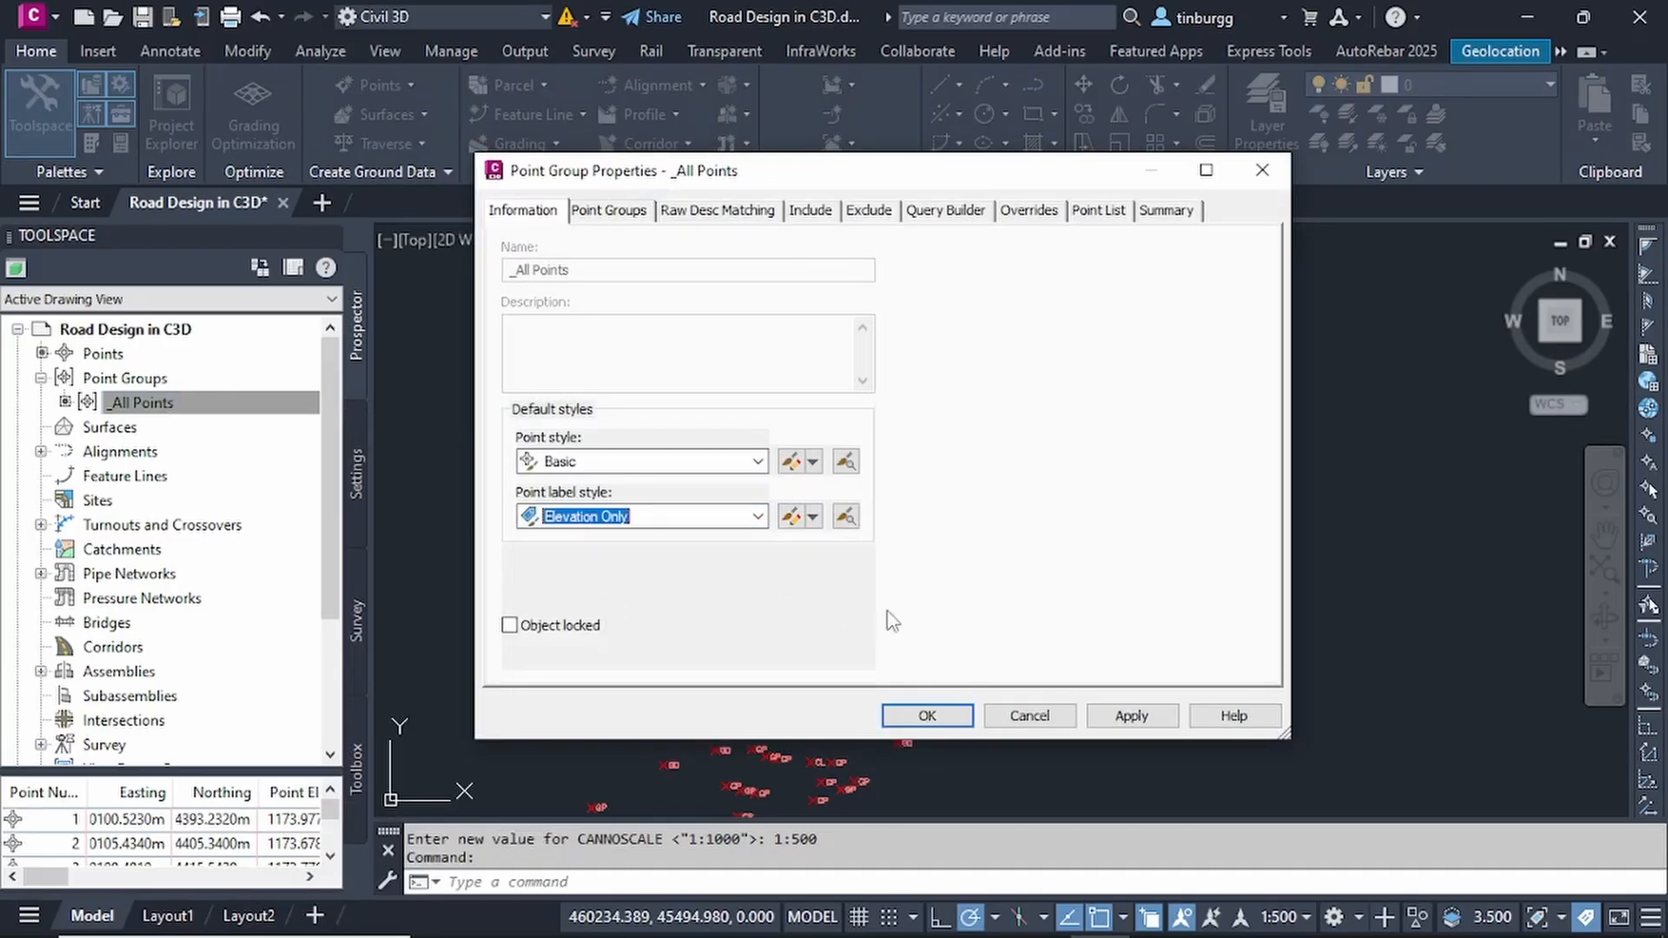
left_click(952, 719)
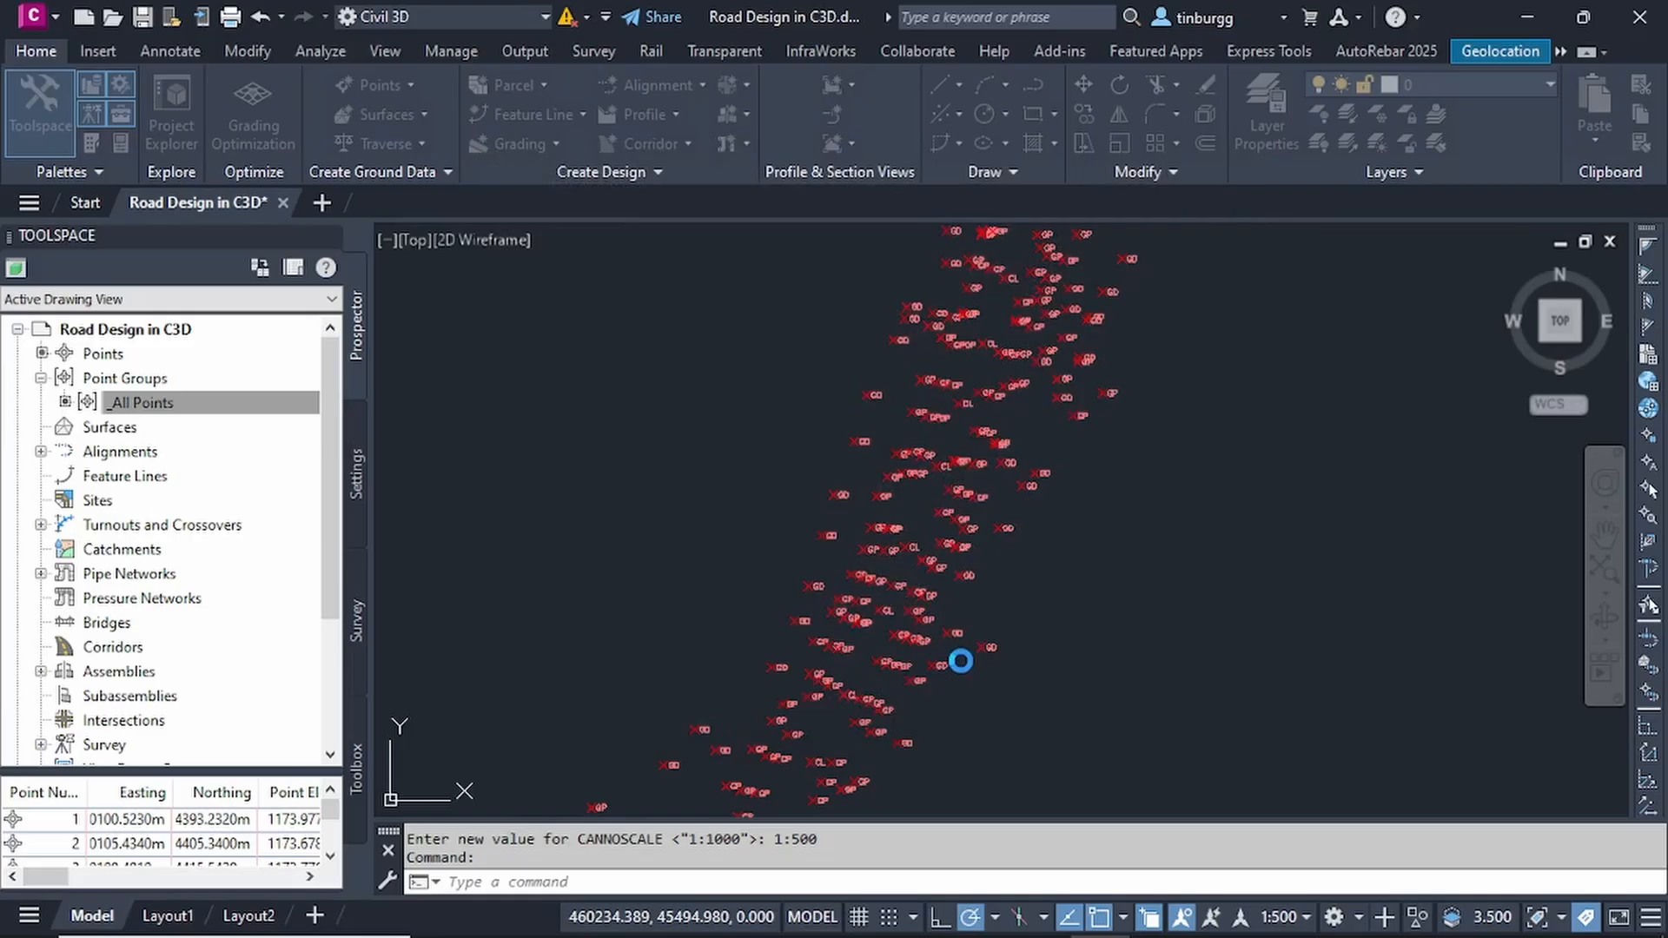
- Examine the elevation labels of the survey points along the bend in the route
scroll(934, 426, "up", 4)
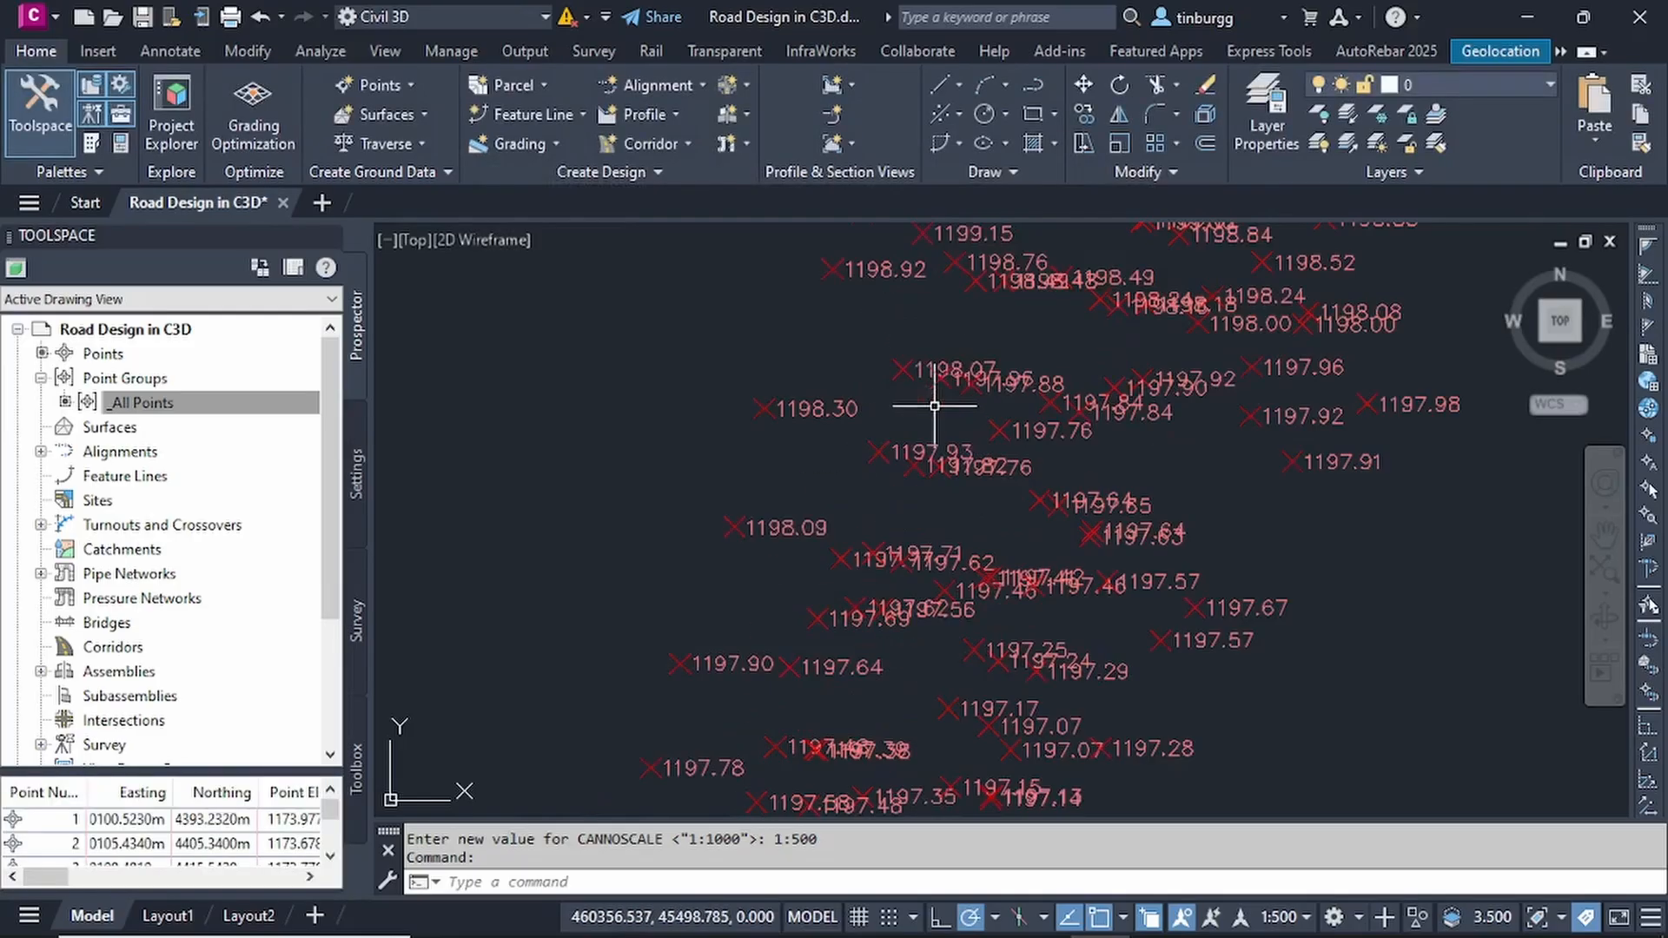
scroll(961, 428, "down", 4)
scroll(1099, 374, "up", 2)
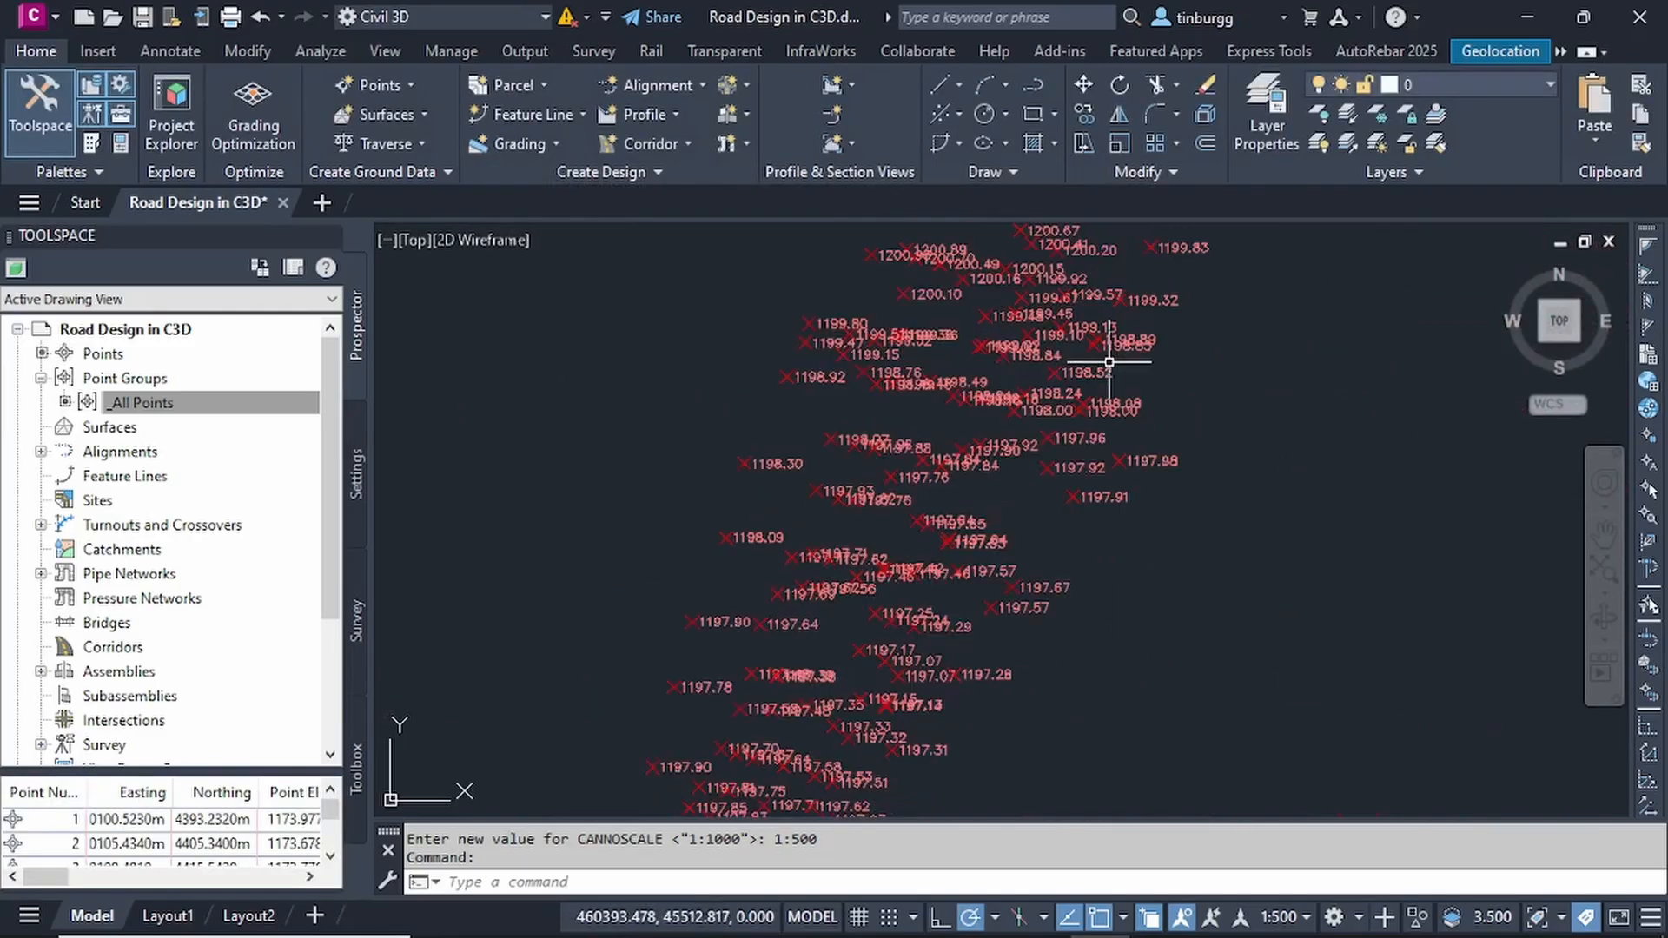
middle_click_drag(1099, 374, 1071, 677)
scroll(953, 476, "down", 3)
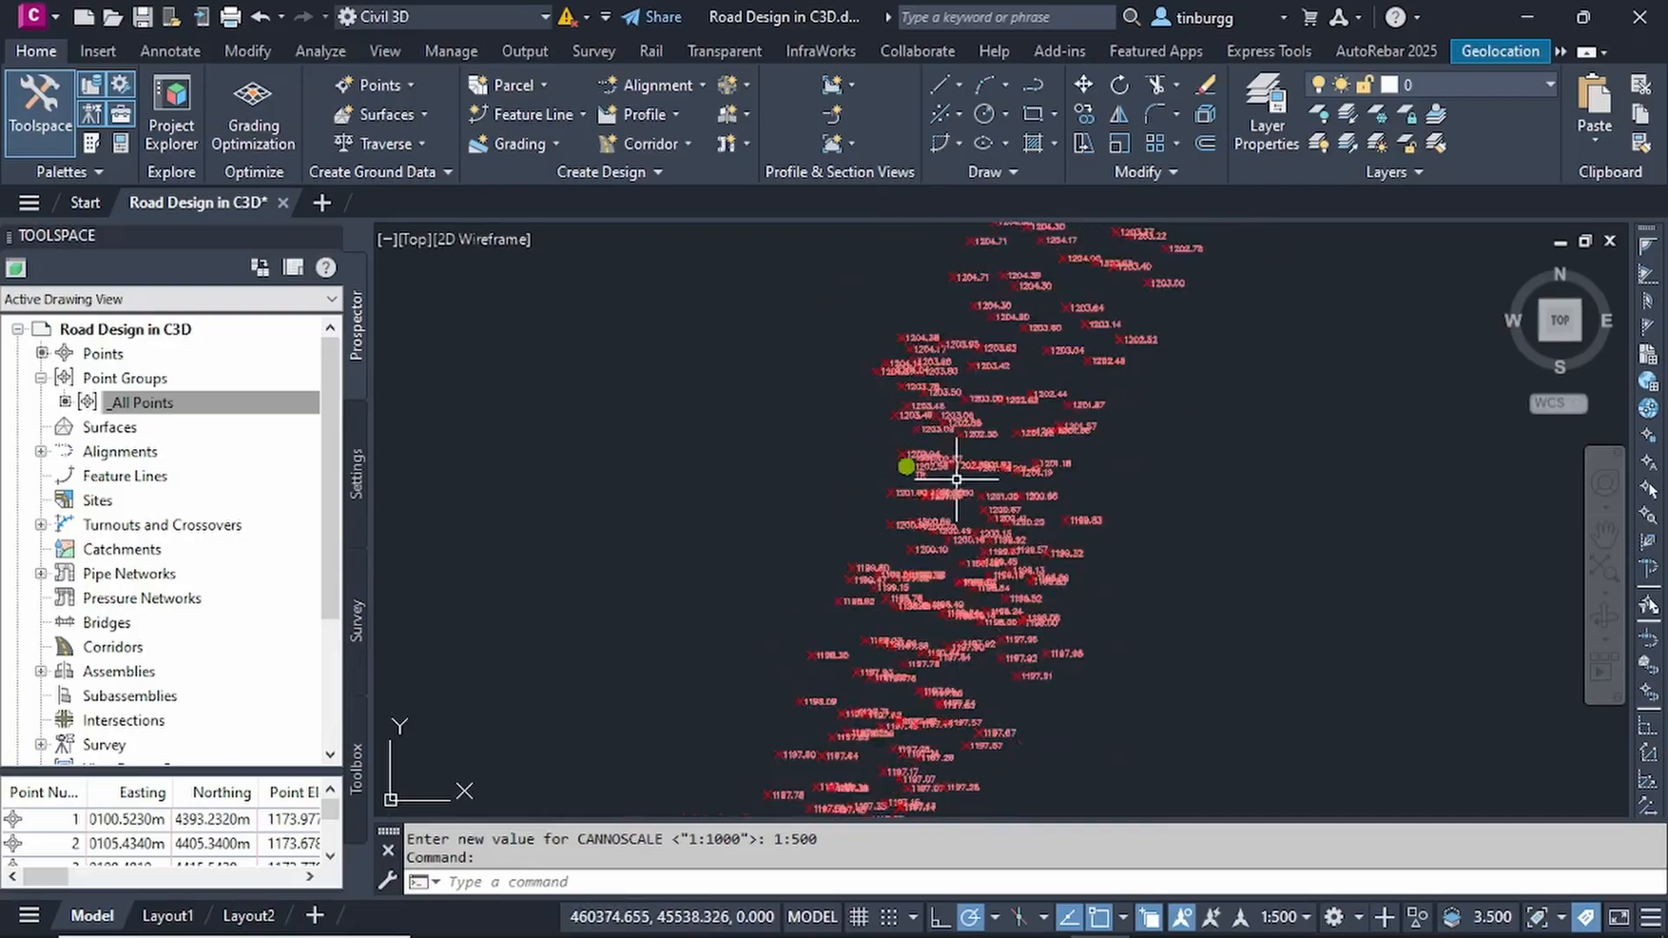
scroll(959, 473, "up", 3)
scroll(957, 475, "down", 2)
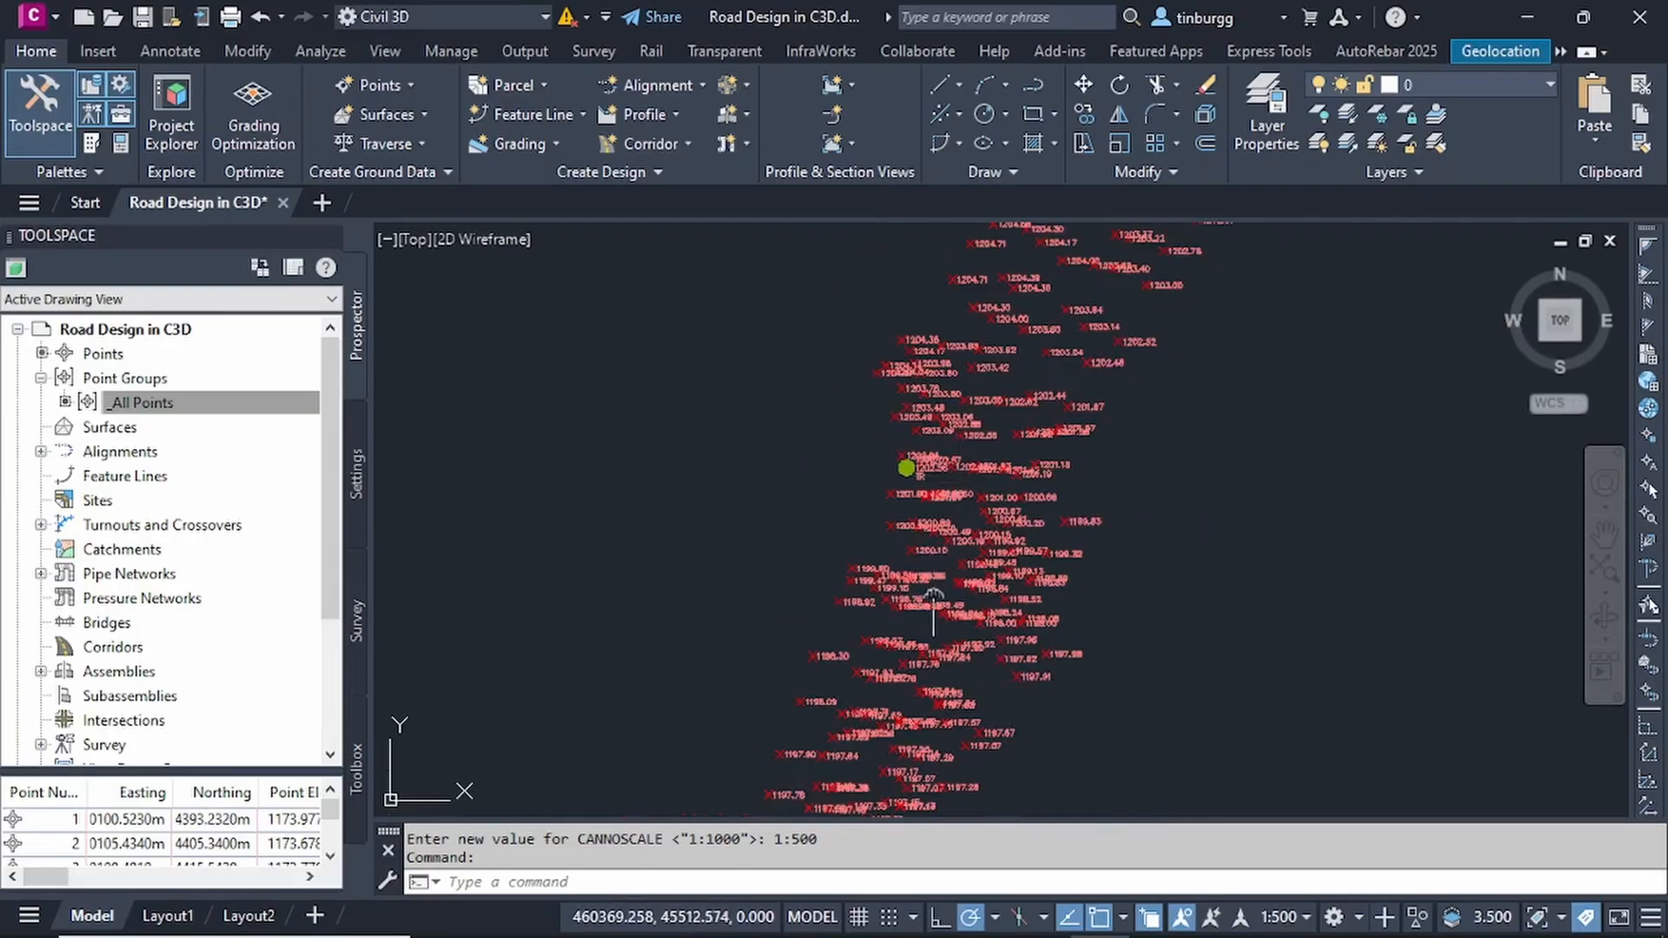
middle_click_drag(939, 513, 952, 370)
- Set the _All Points group's point label style to <none> and check the points along the route
left_click(228, 408)
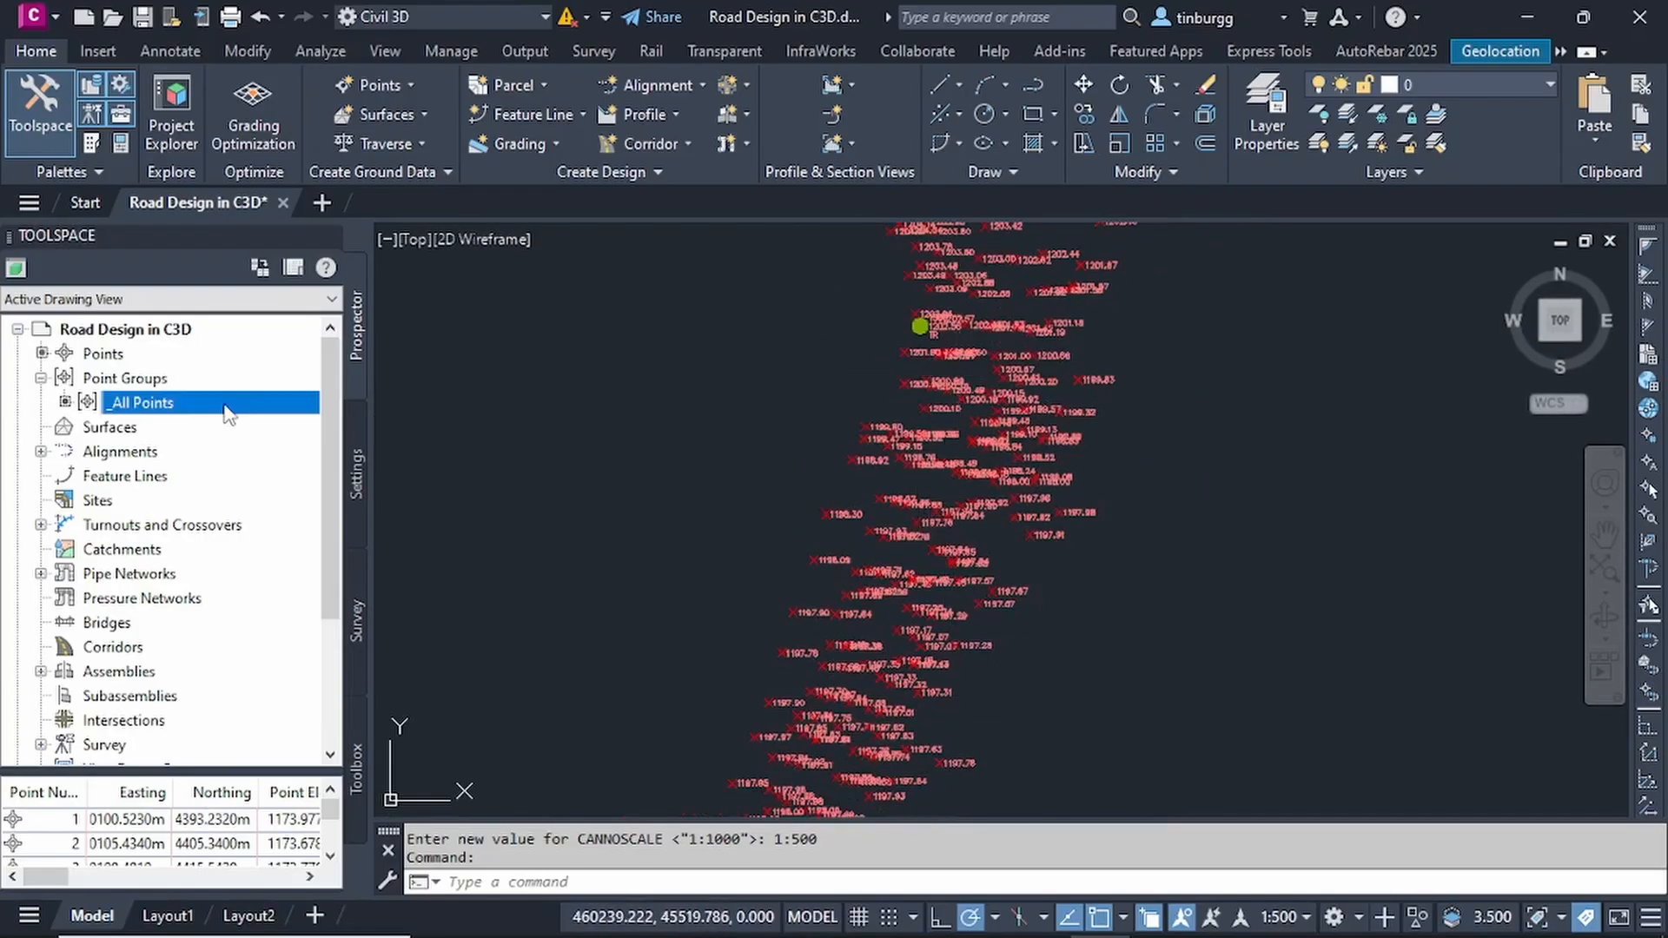
right_click(216, 409)
left_click(287, 418)
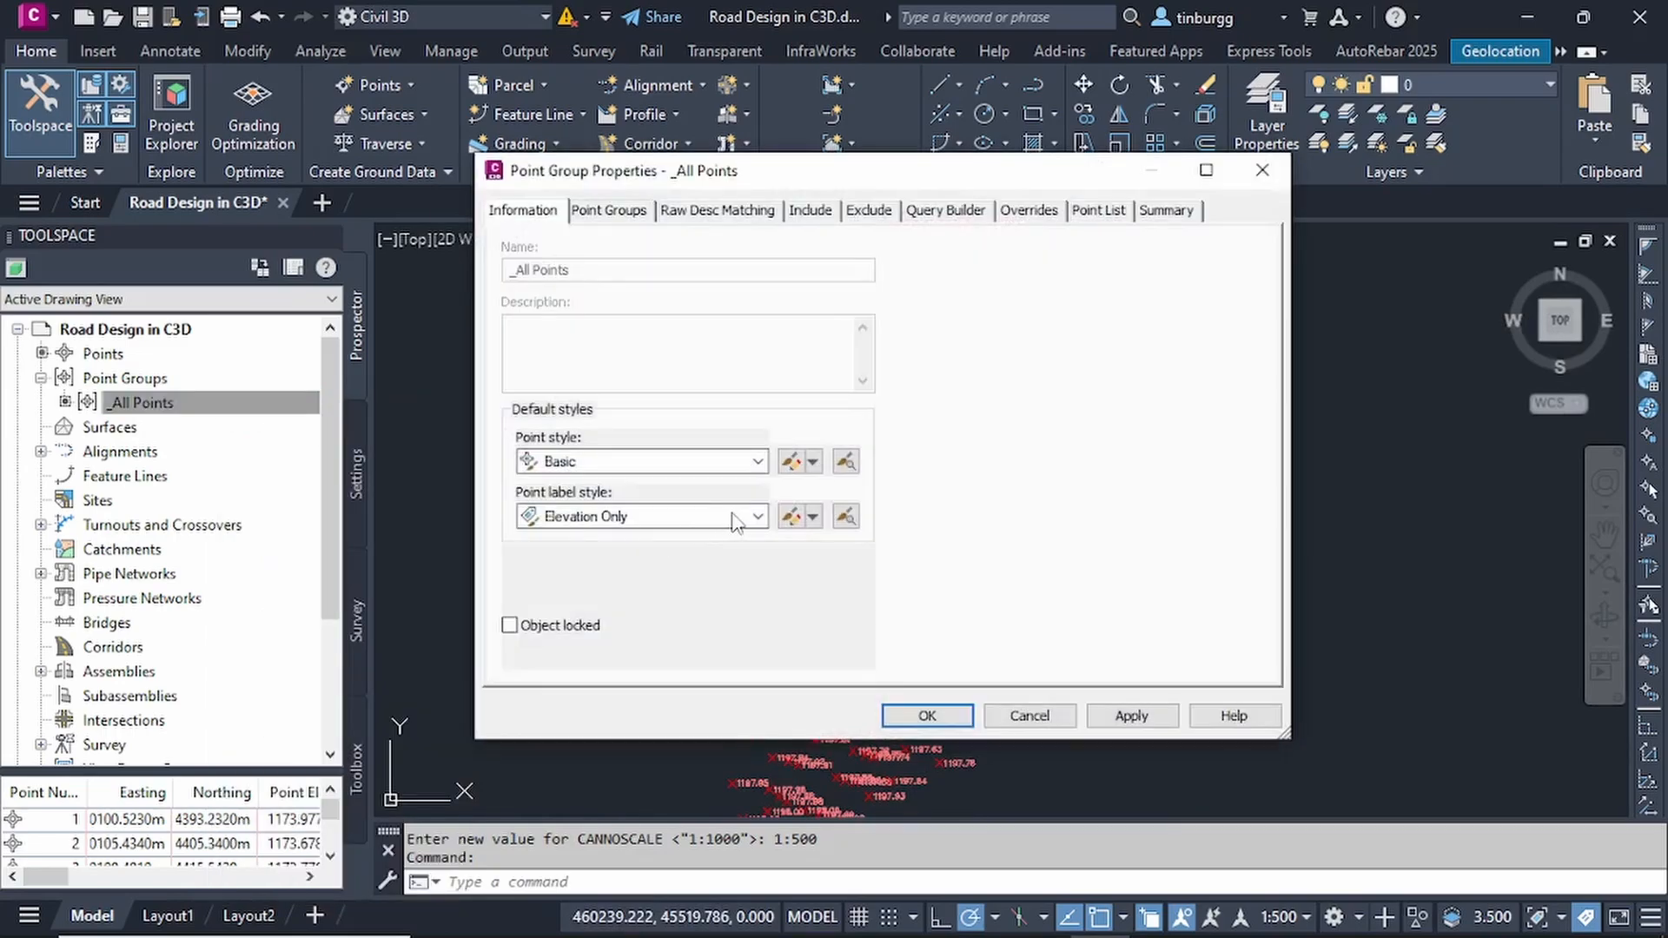
left_click(756, 516)
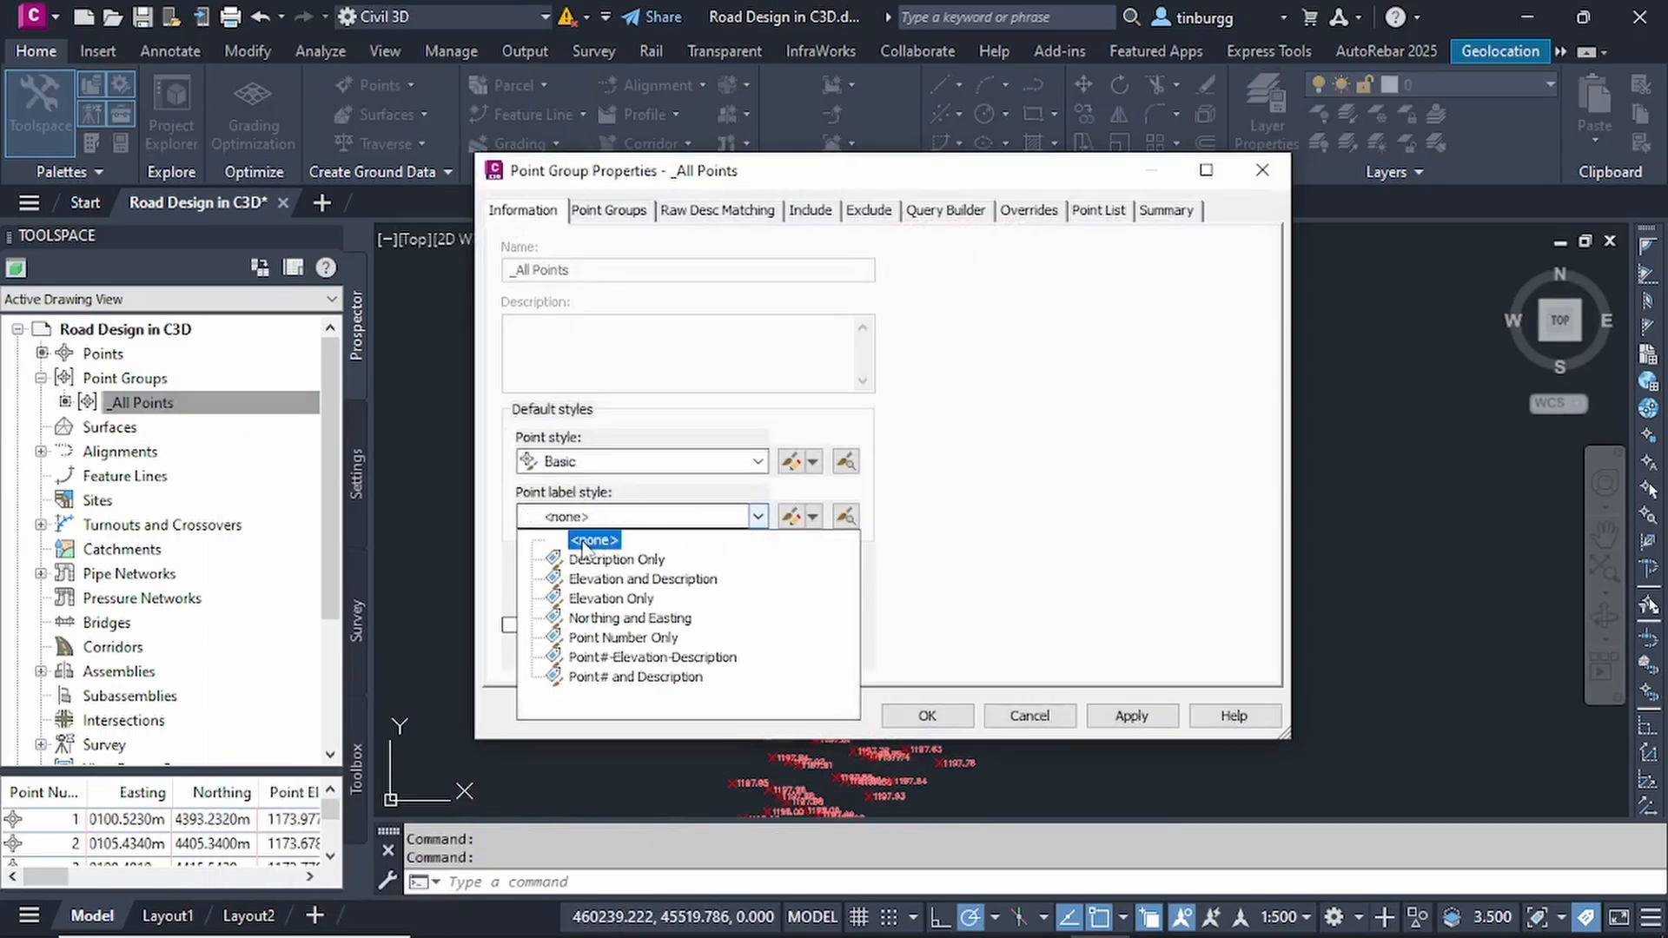
left_click(661, 541)
left_click(1131, 712)
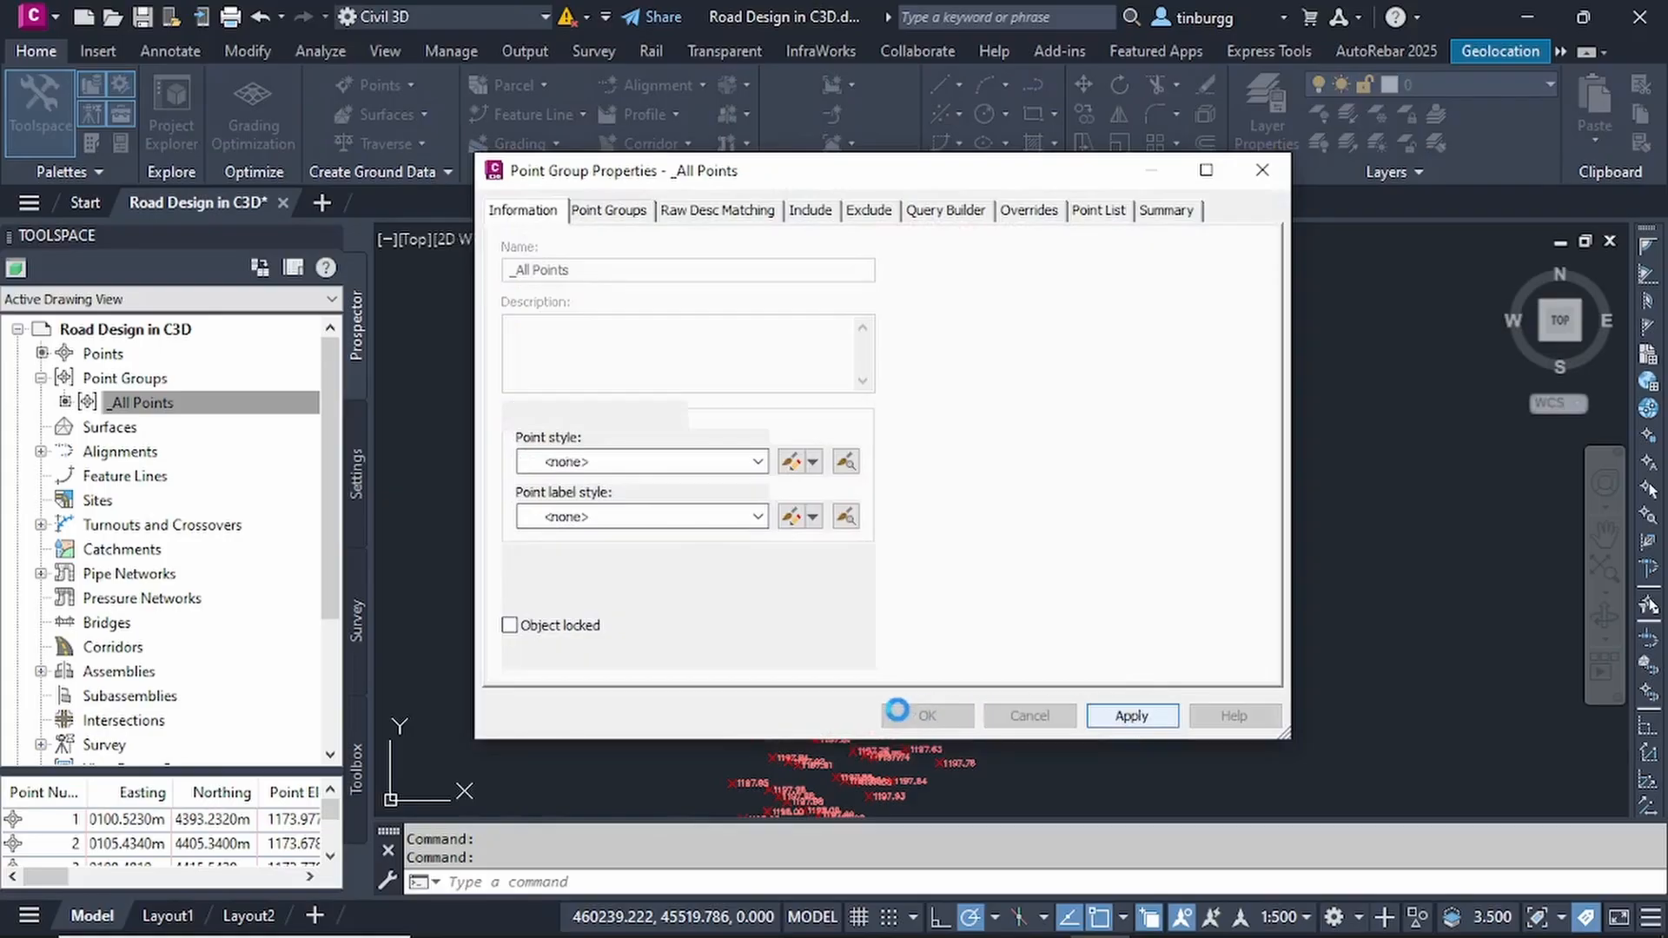
left_click(928, 715)
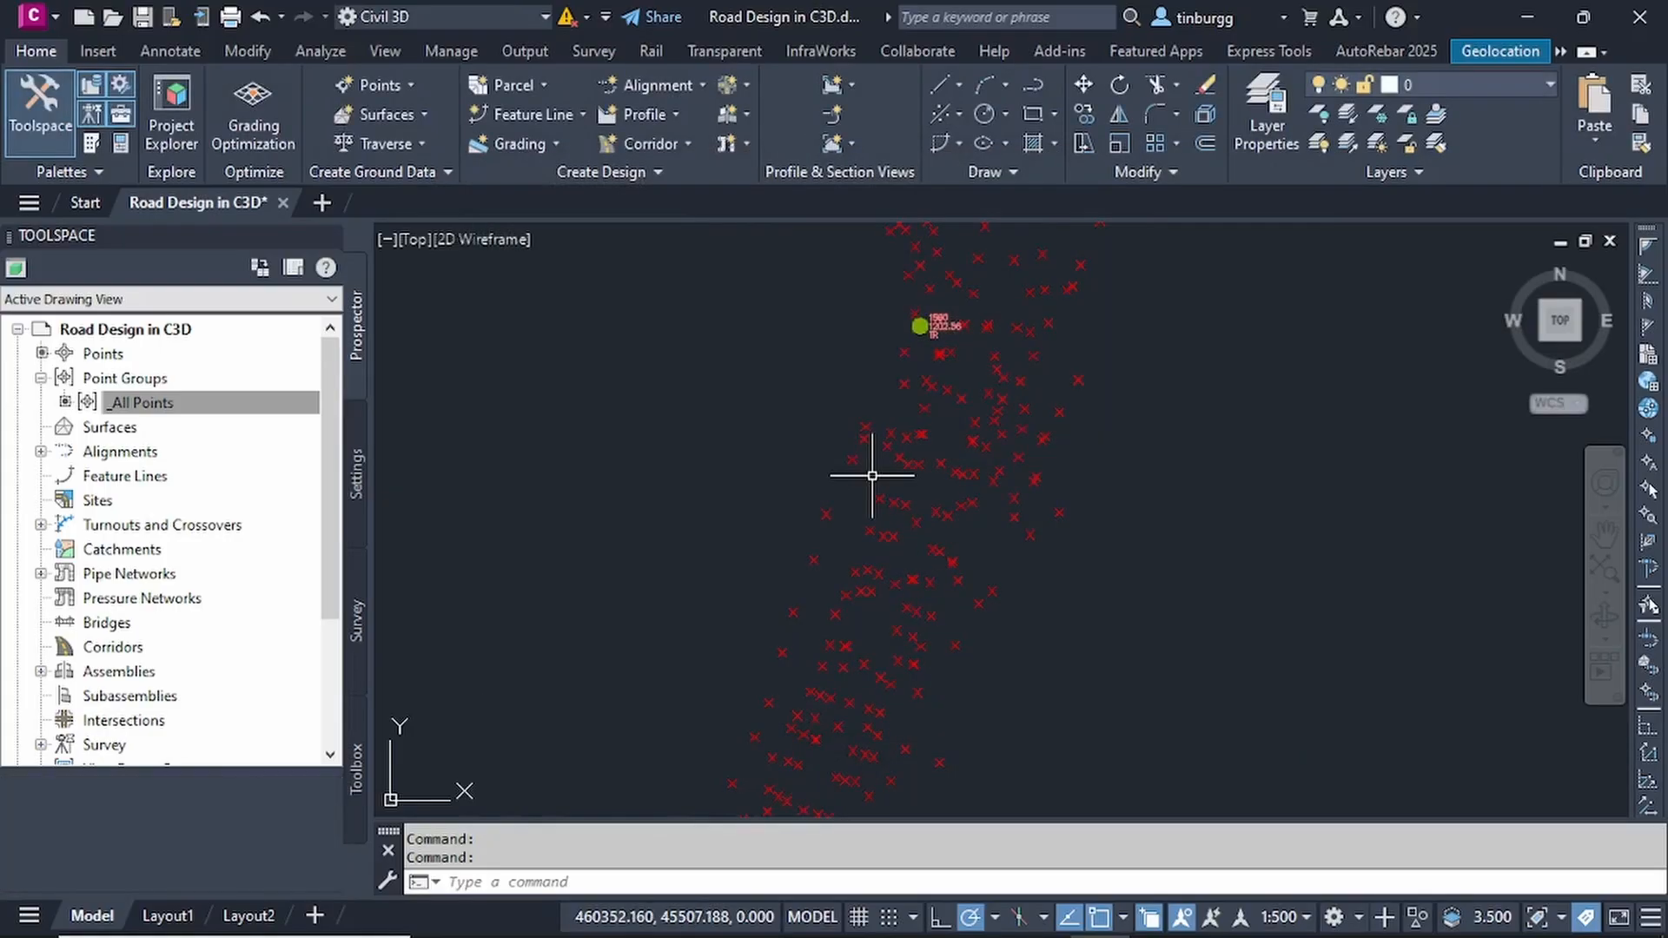
scroll(987, 469, "down", 4)
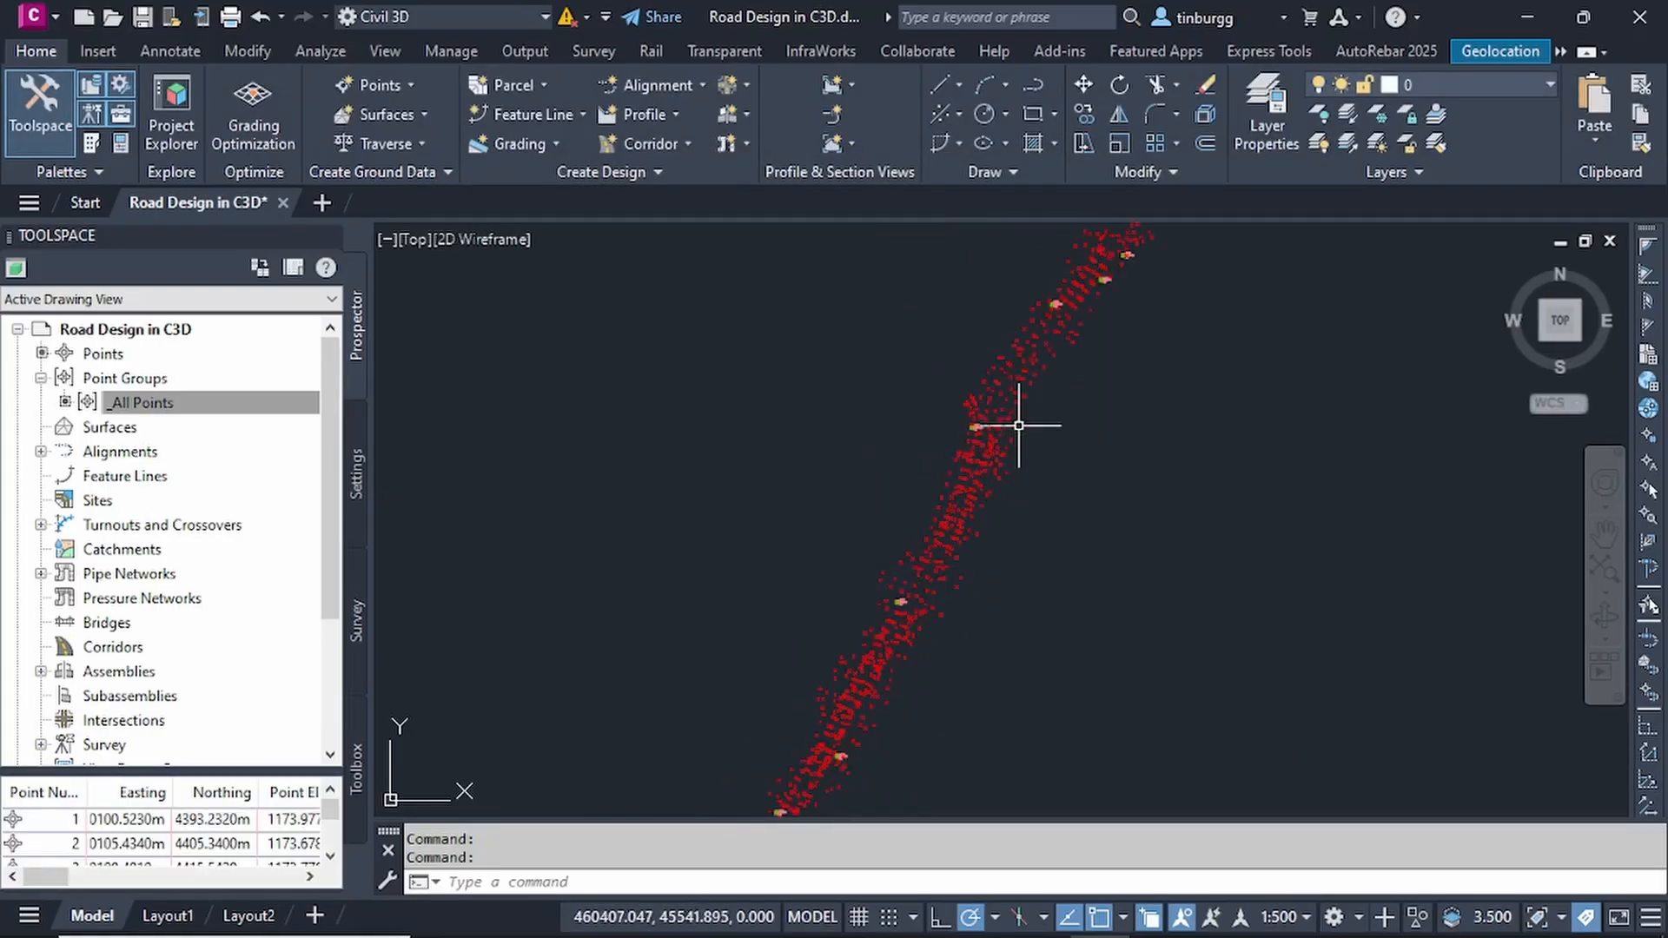
scroll(1013, 432, "up", 4)
scroll(904, 426, "up", 4)
scroll(903, 424, "down", 4)
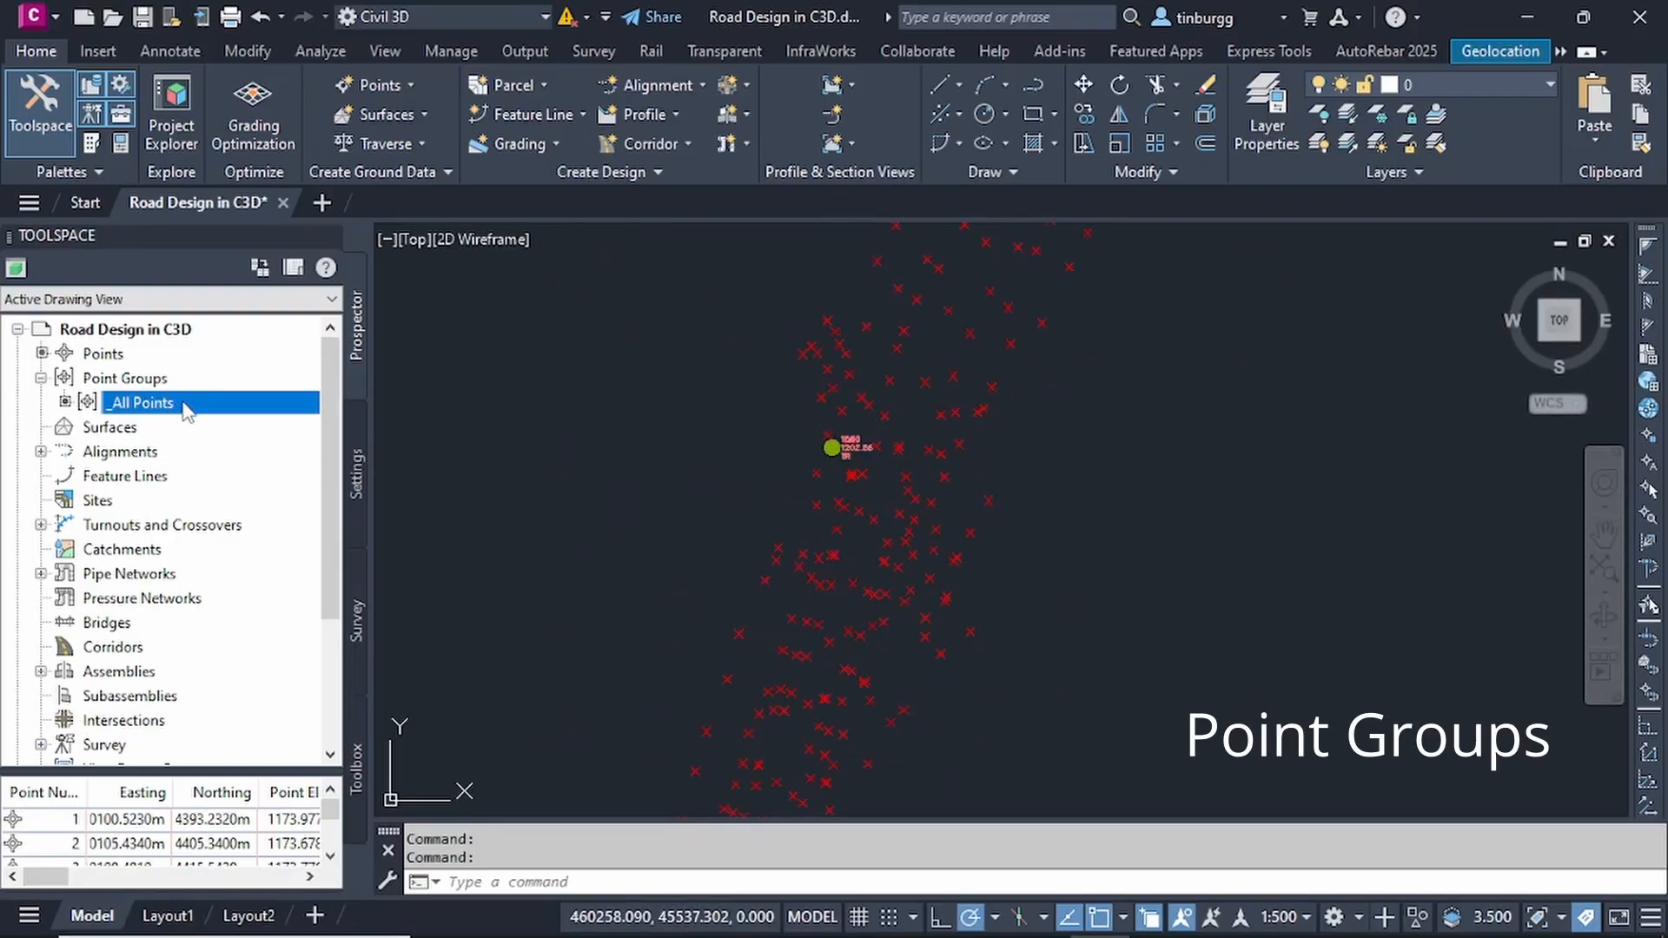
- Start a new point group named CL with the point label style Description Only
left_click(129, 380)
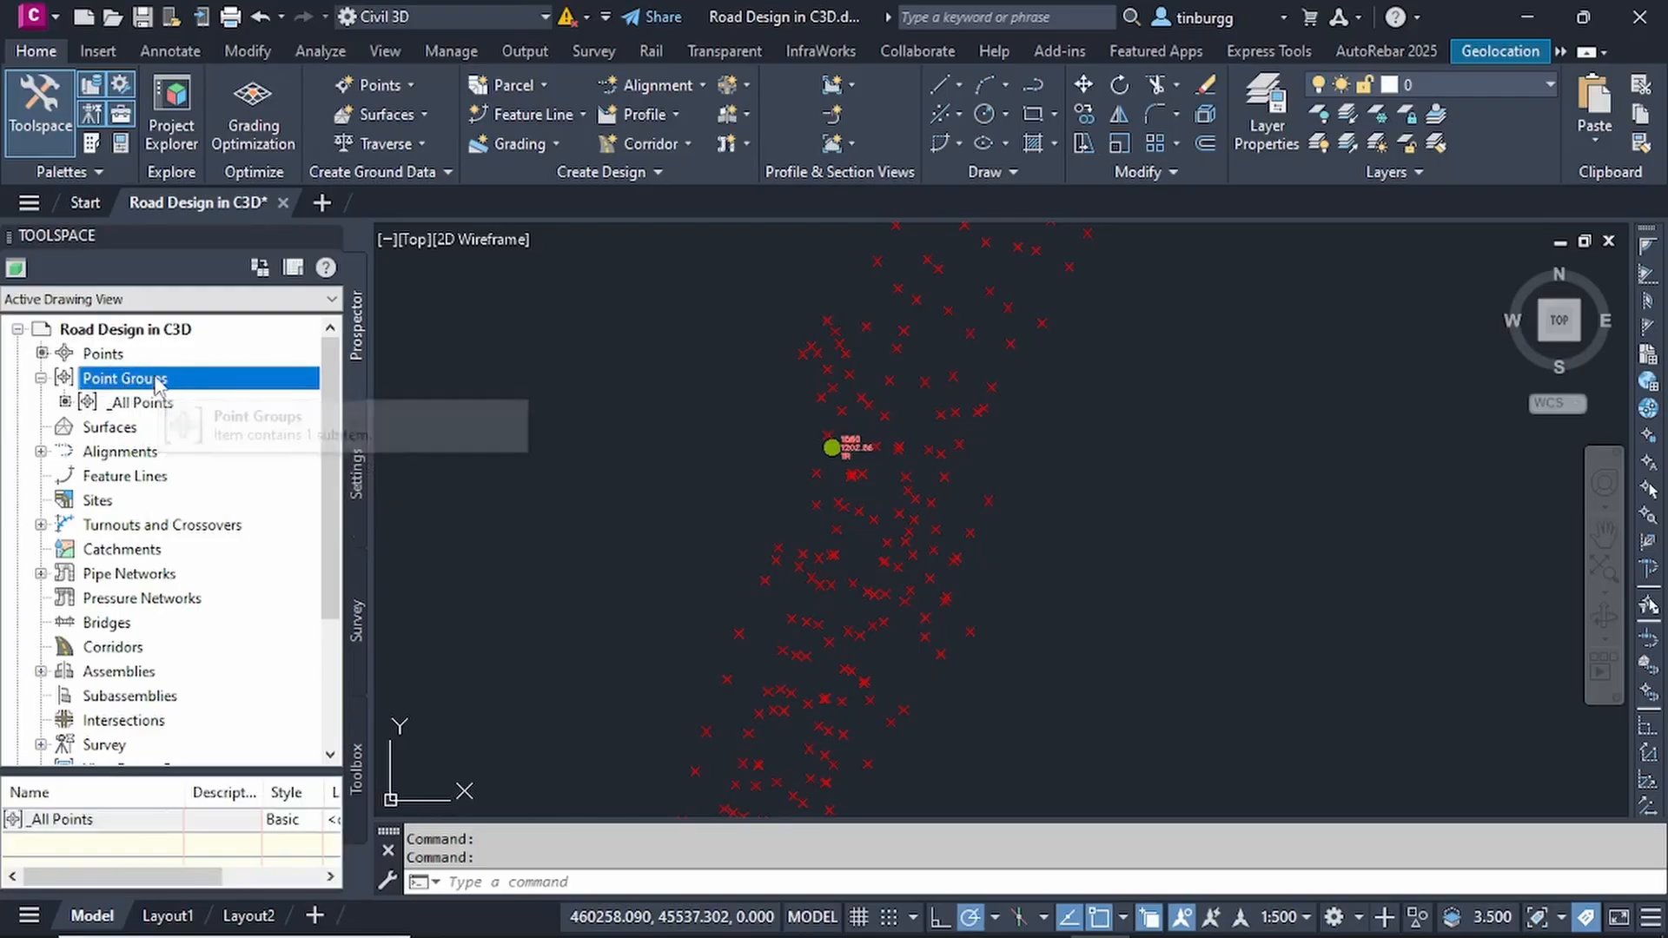
right_click(155, 383)
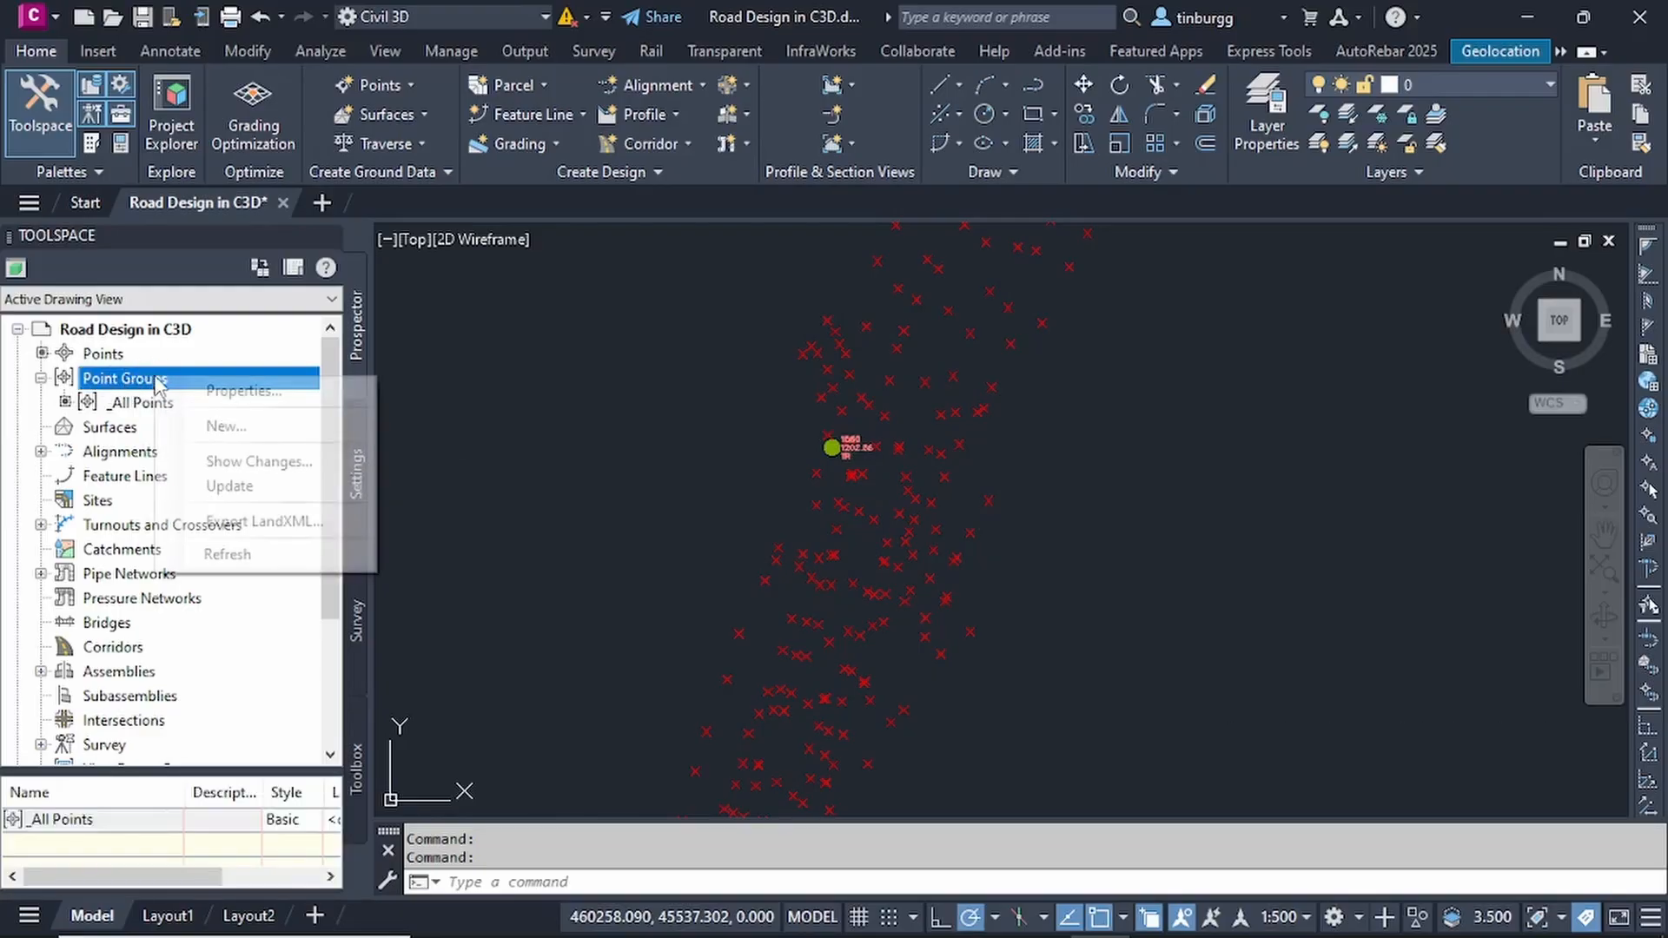
left_click(239, 431)
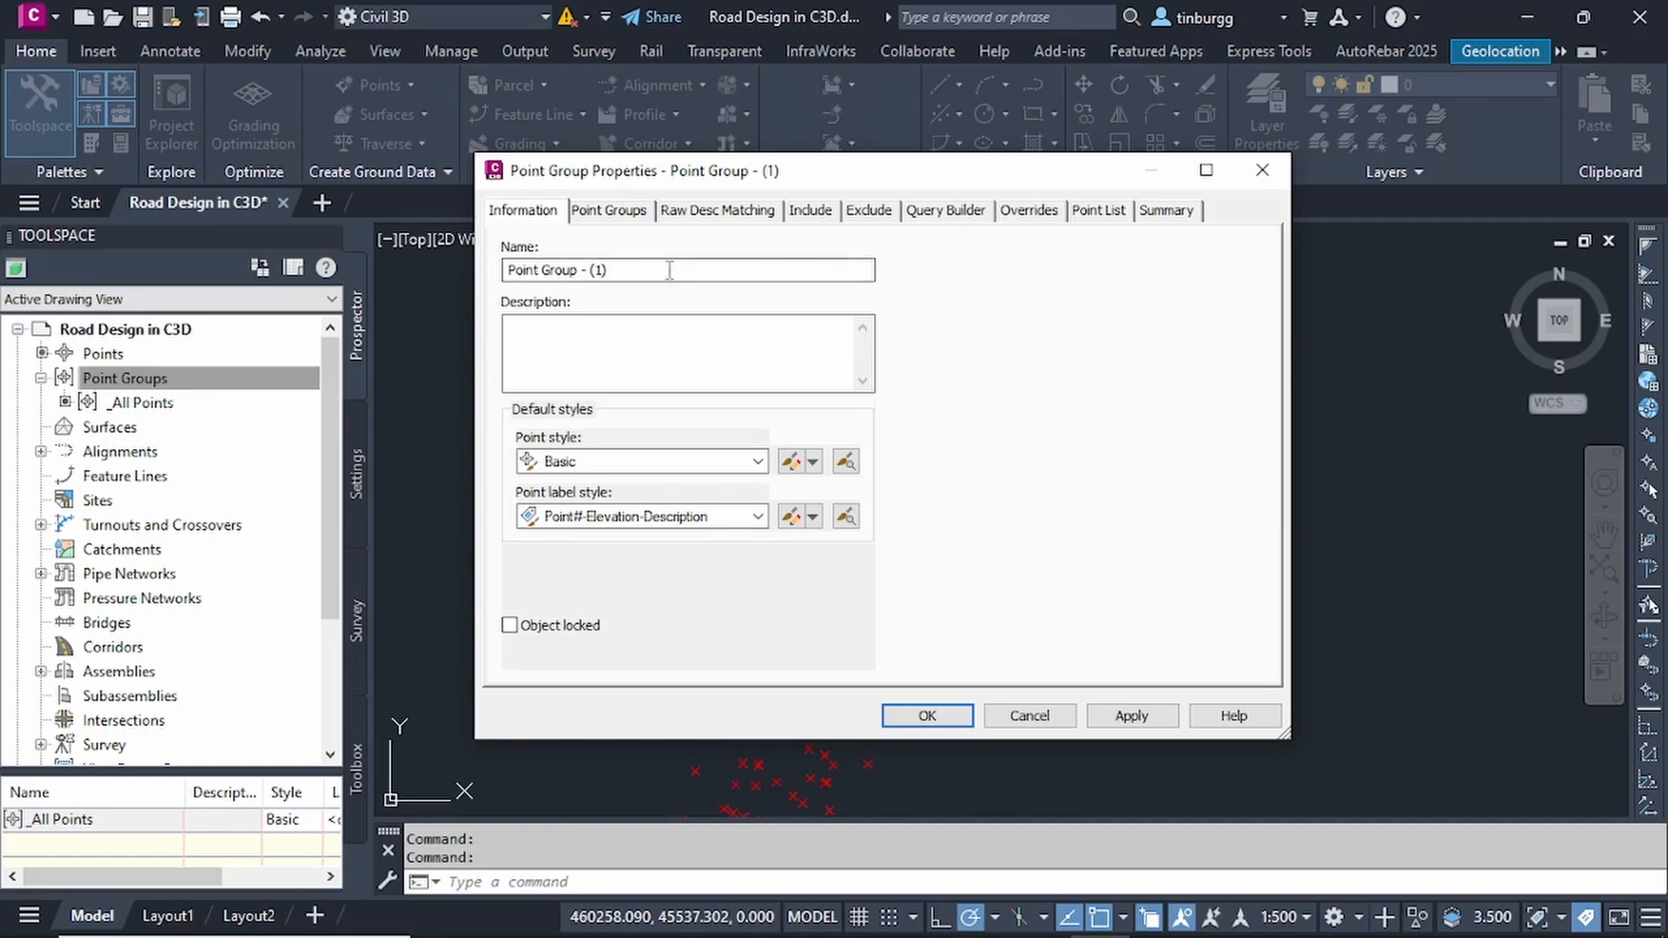
left_click(640, 270)
left_click_drag(643, 271, 469, 287)
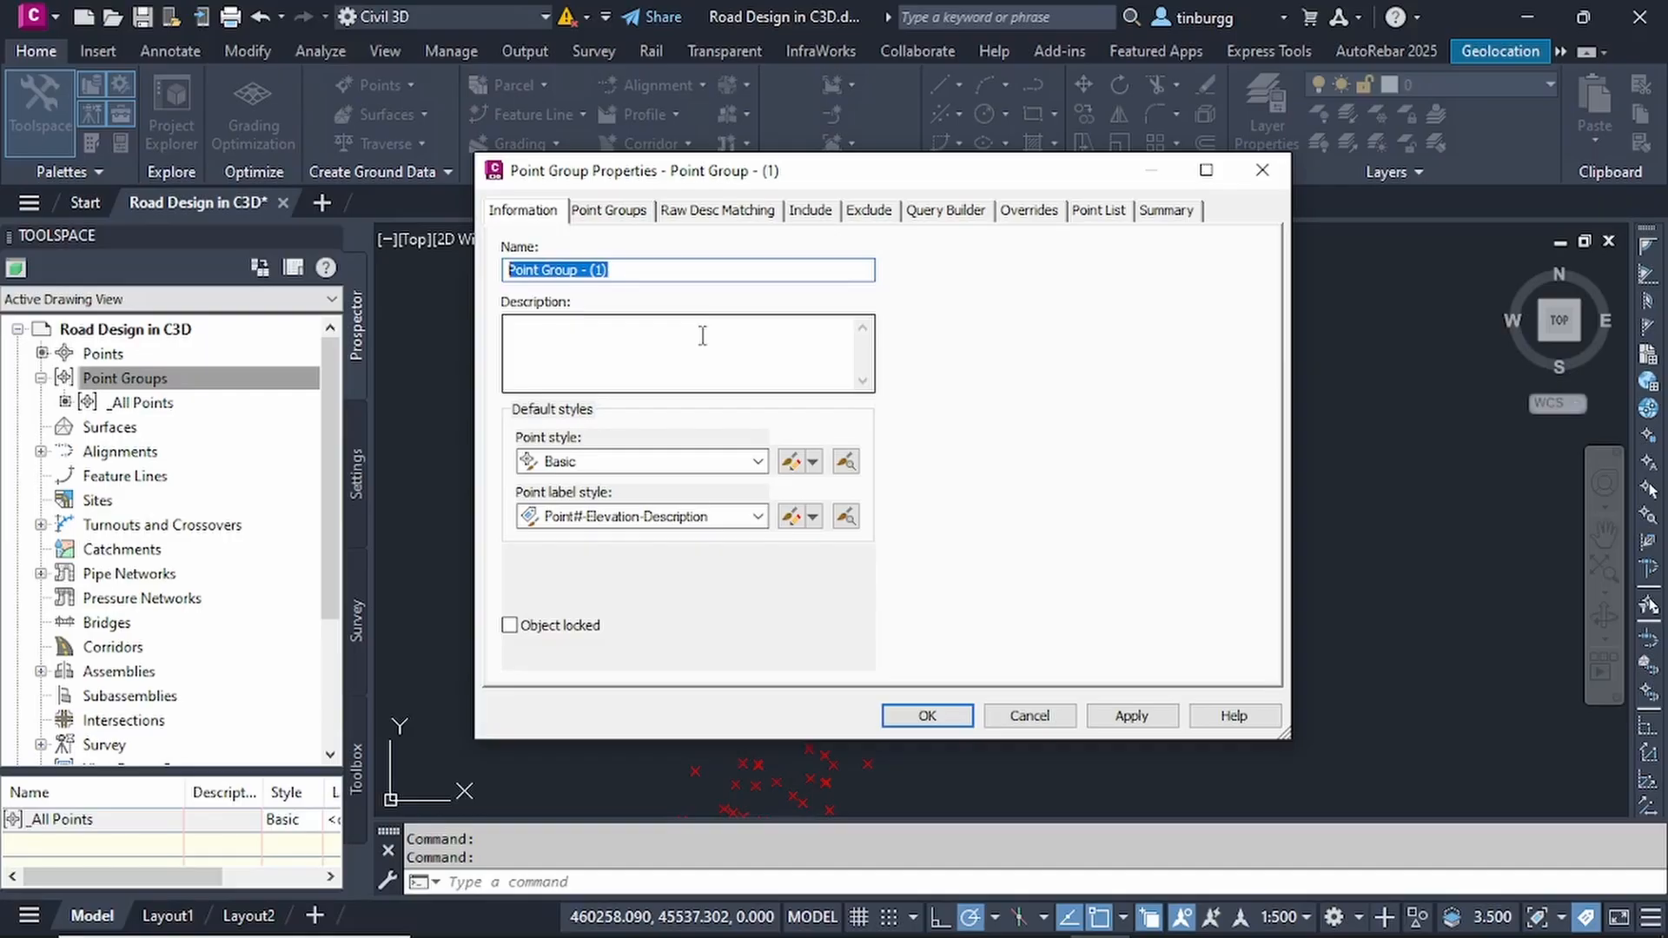
type("CL")
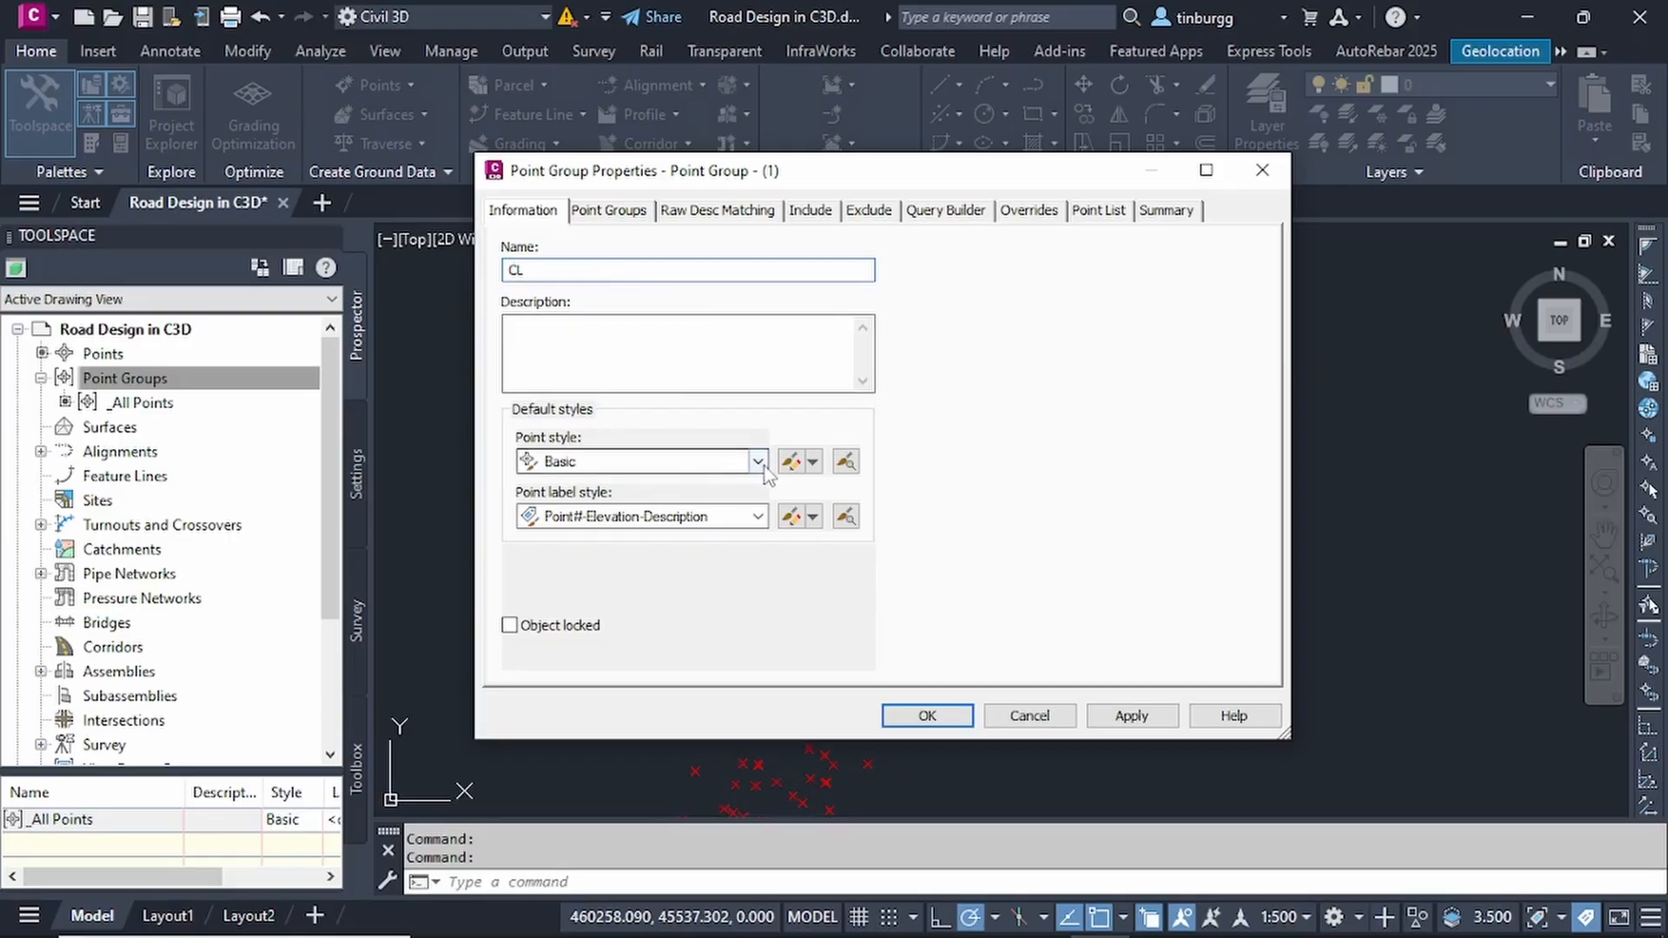
left_click(757, 516)
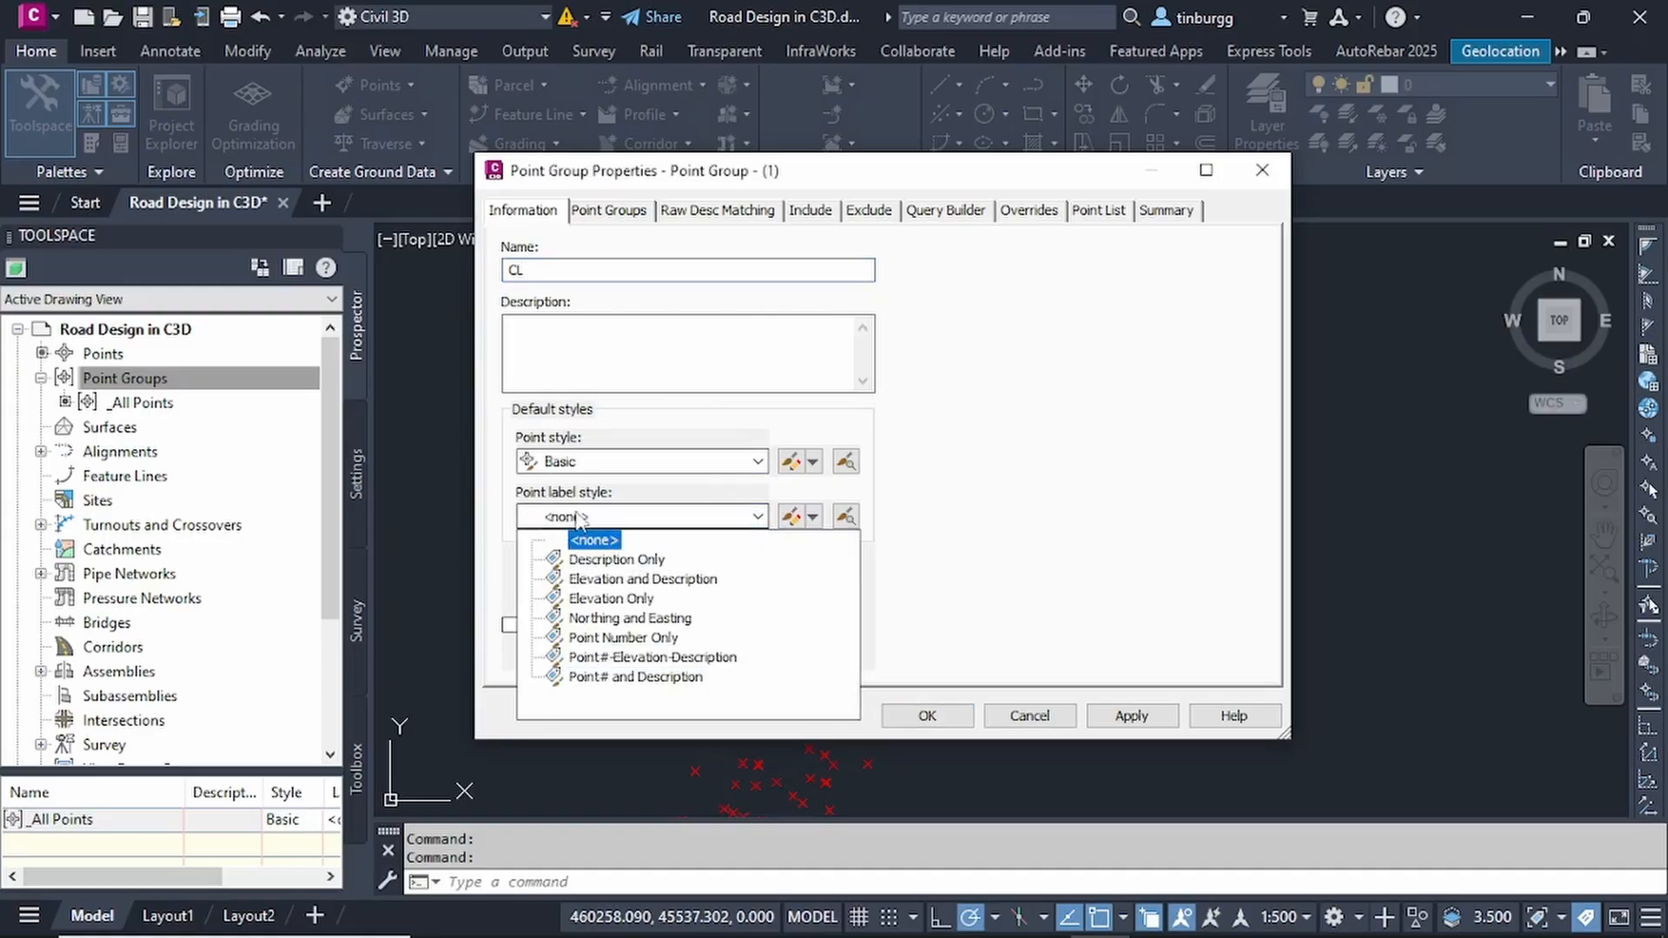
left_click(606, 563)
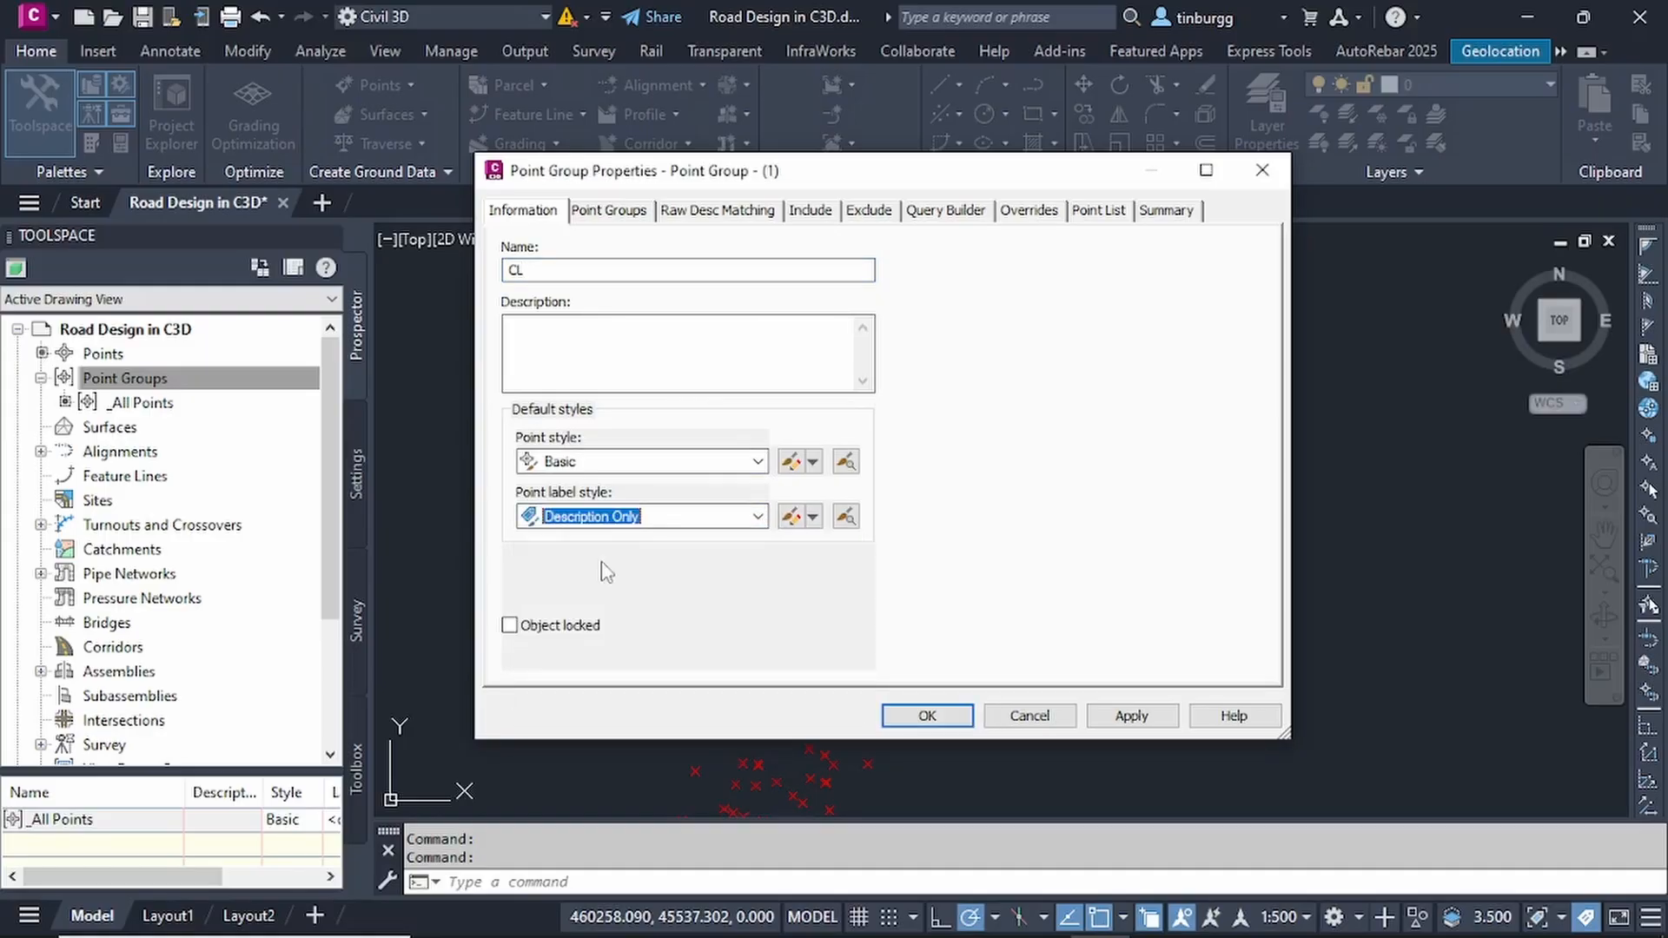
- Include in the CL group the points with raw descriptions matching CL*
left_click(717, 210)
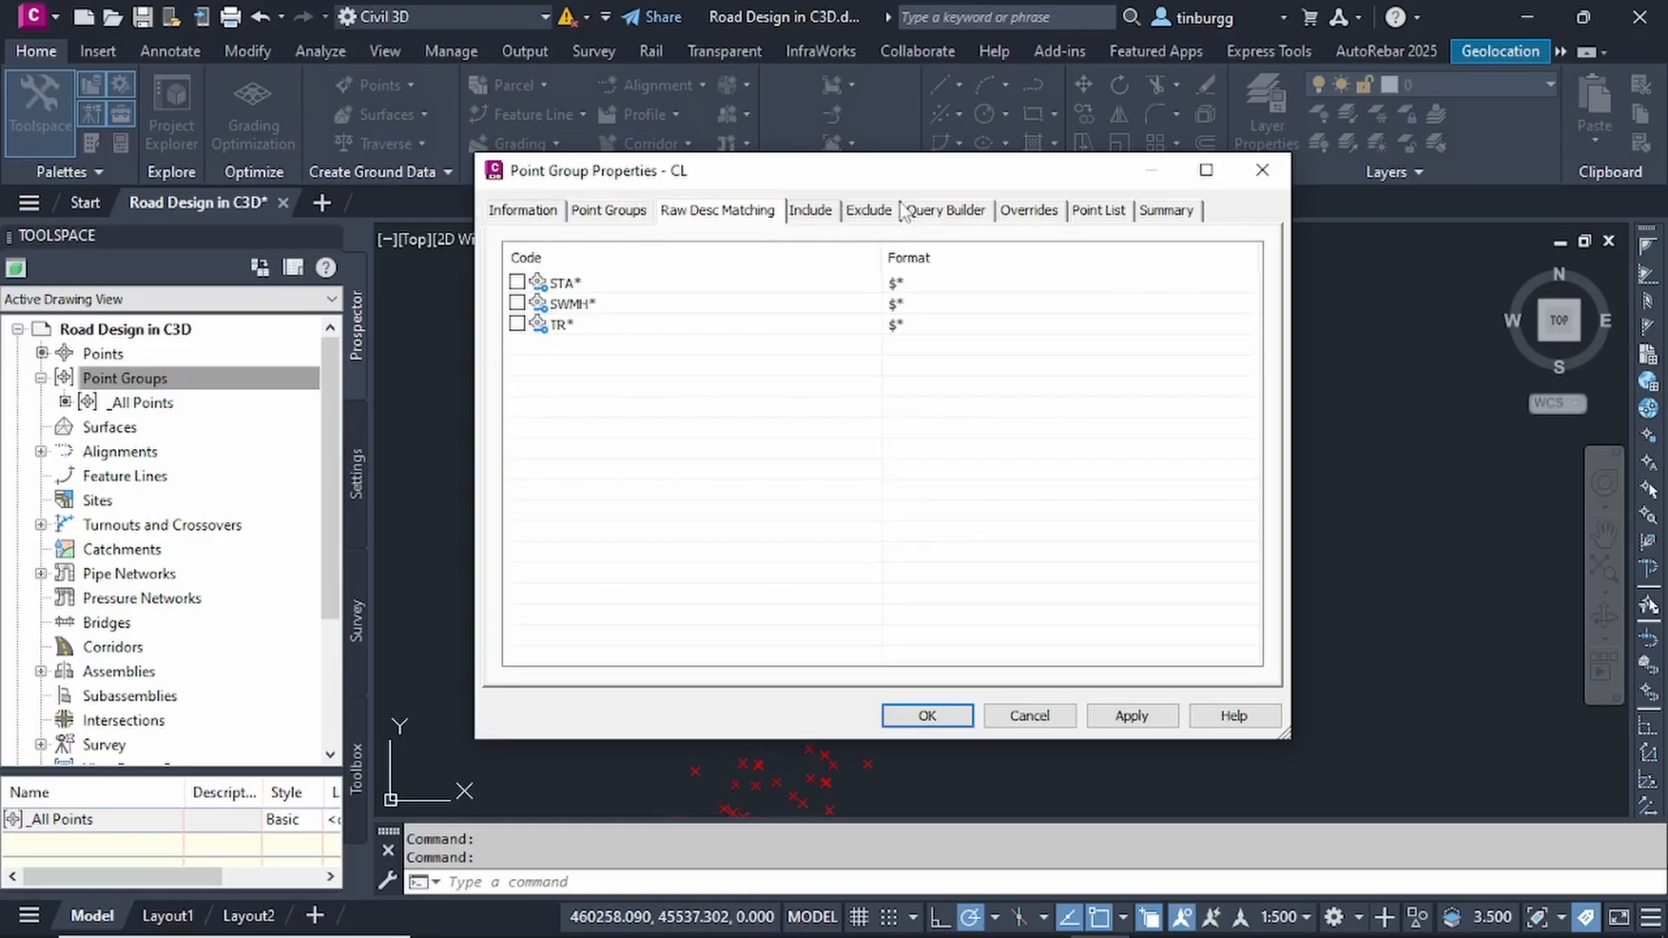
left_click(812, 213)
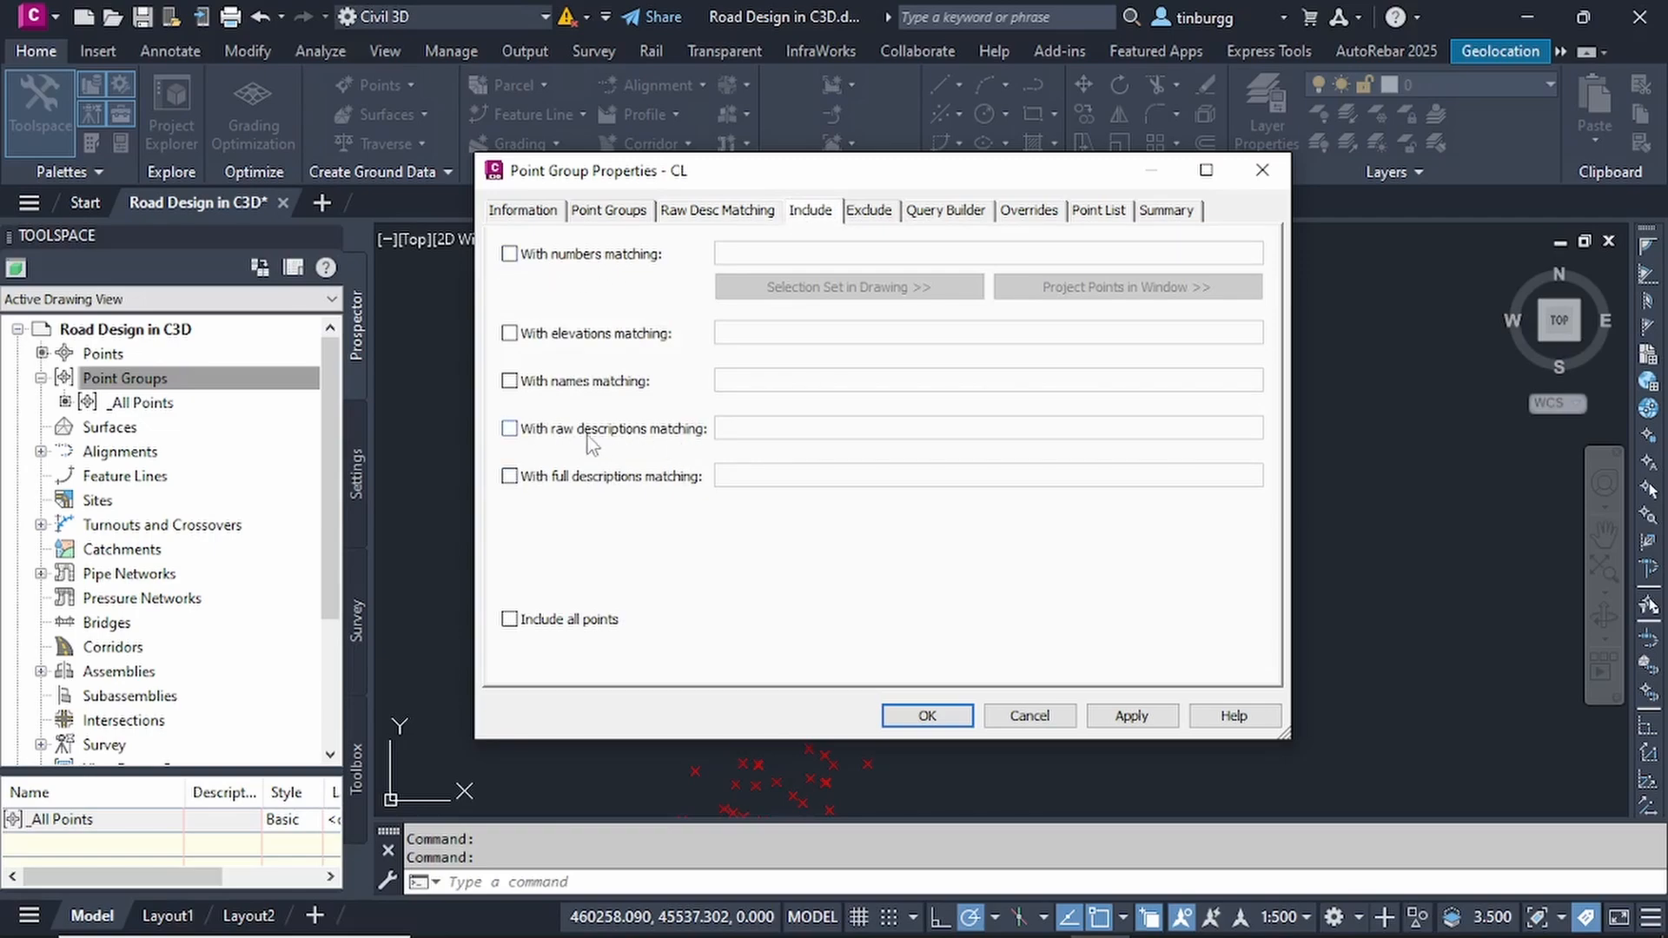
left_click(510, 430)
left_click(739, 431)
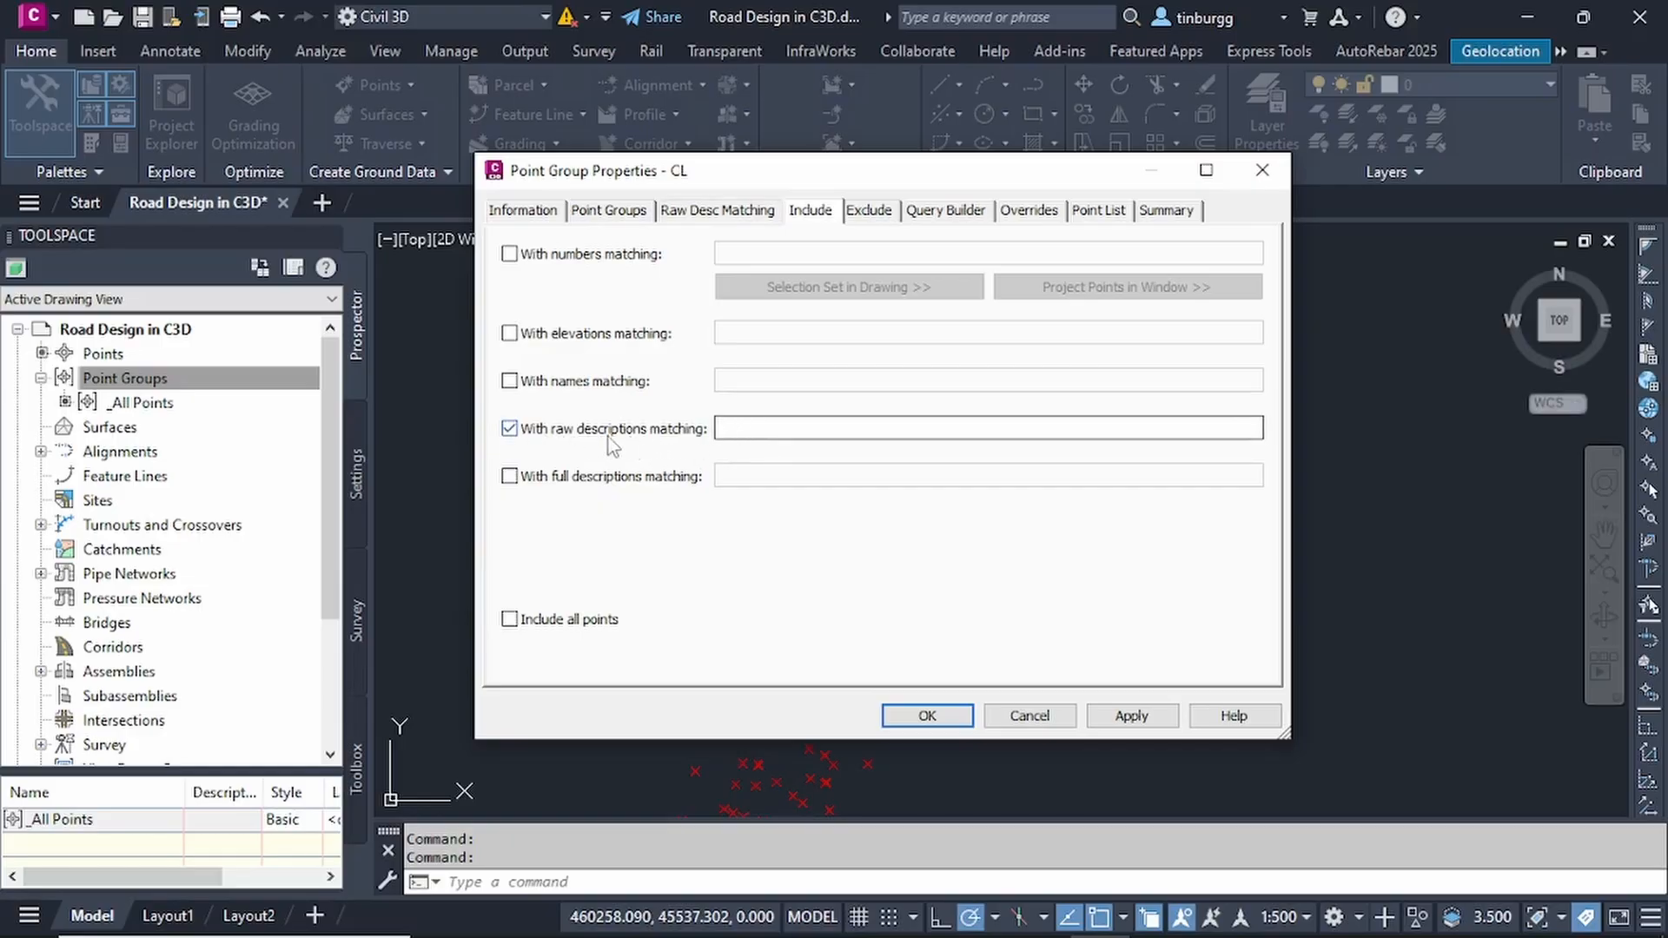
left_click(767, 427)
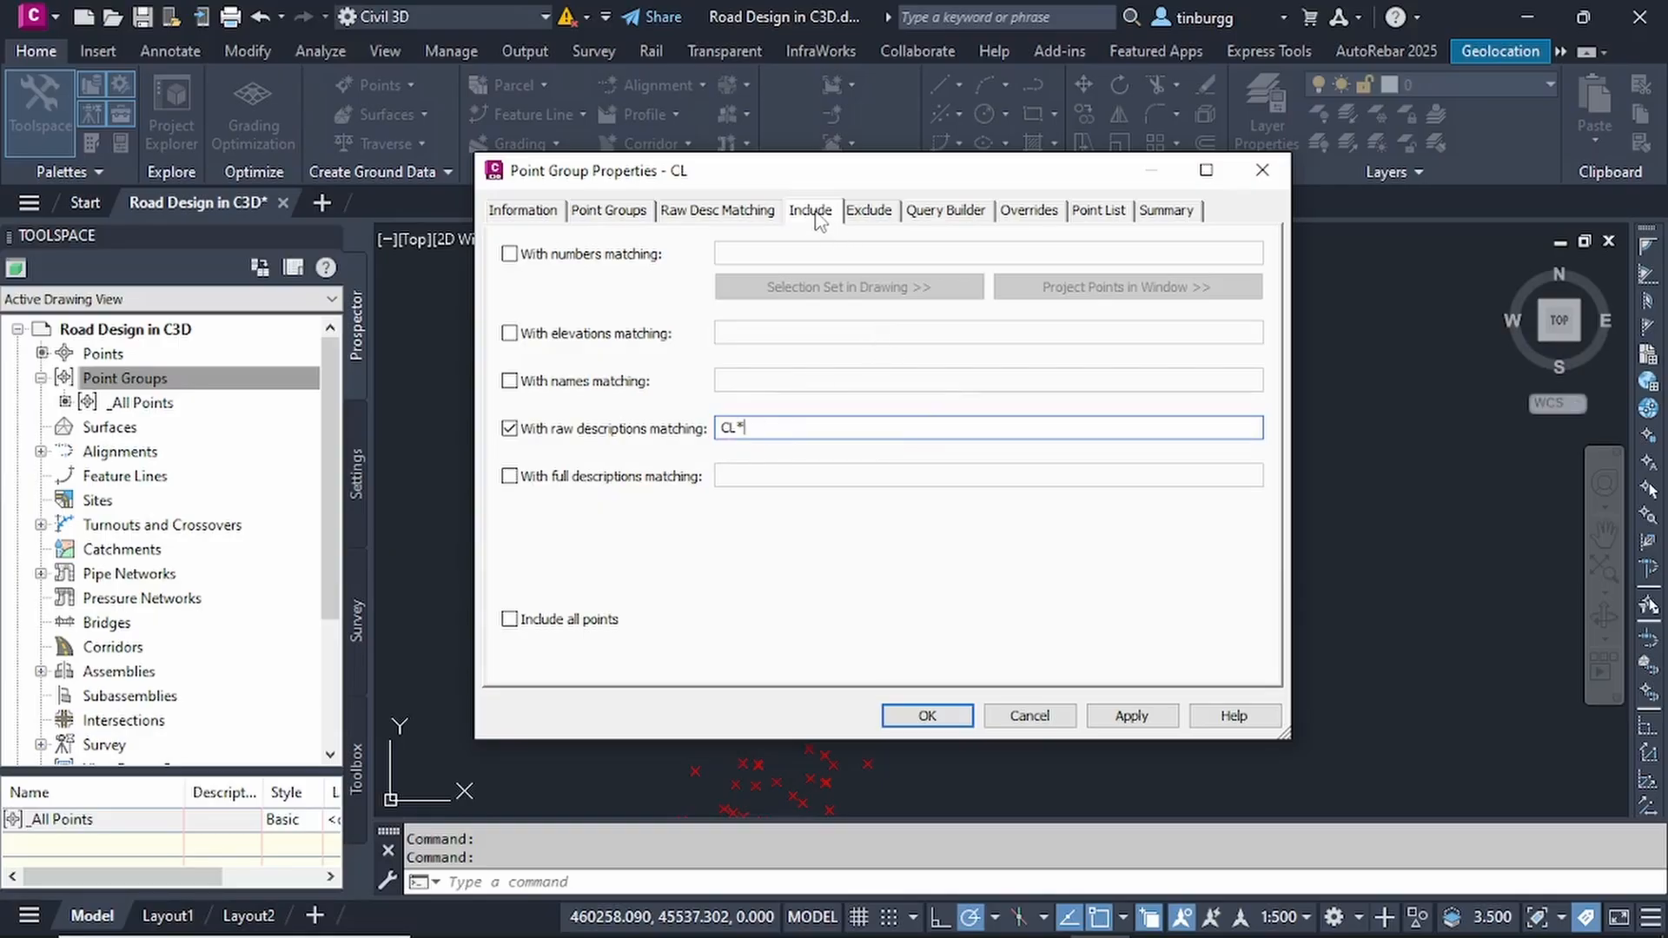
- Check the points listed for the CL group, apply its settings, and select the new group among the point groups
left_click(1100, 212)
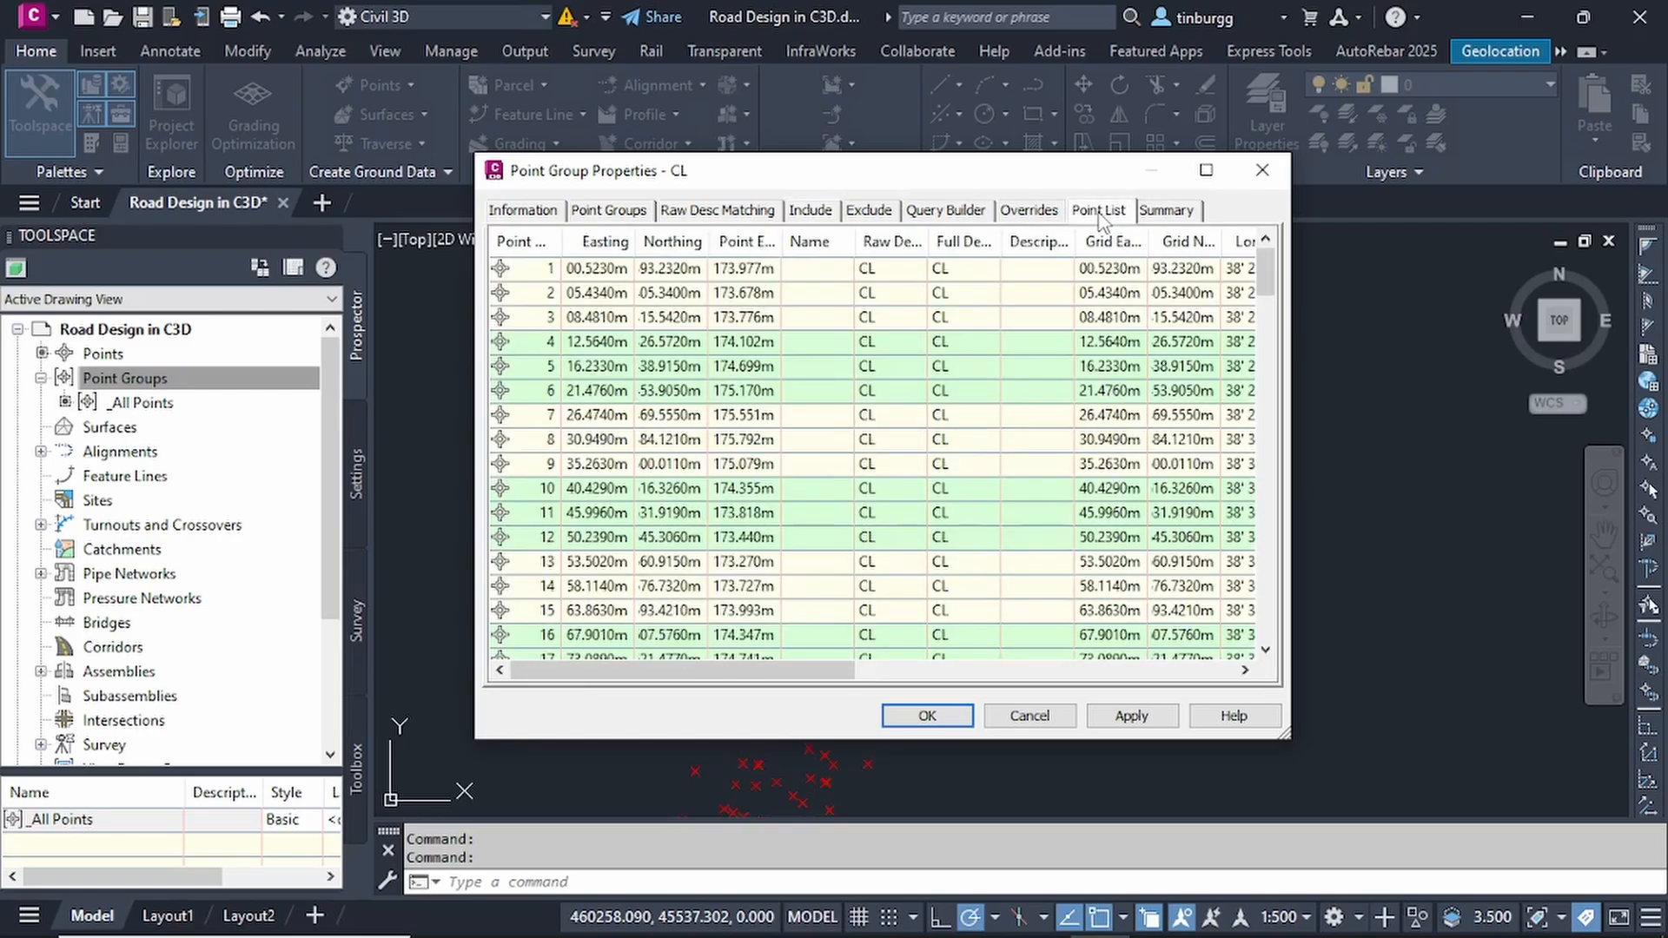
scroll(873, 345, "down", 1)
scroll(873, 346, "down", 20)
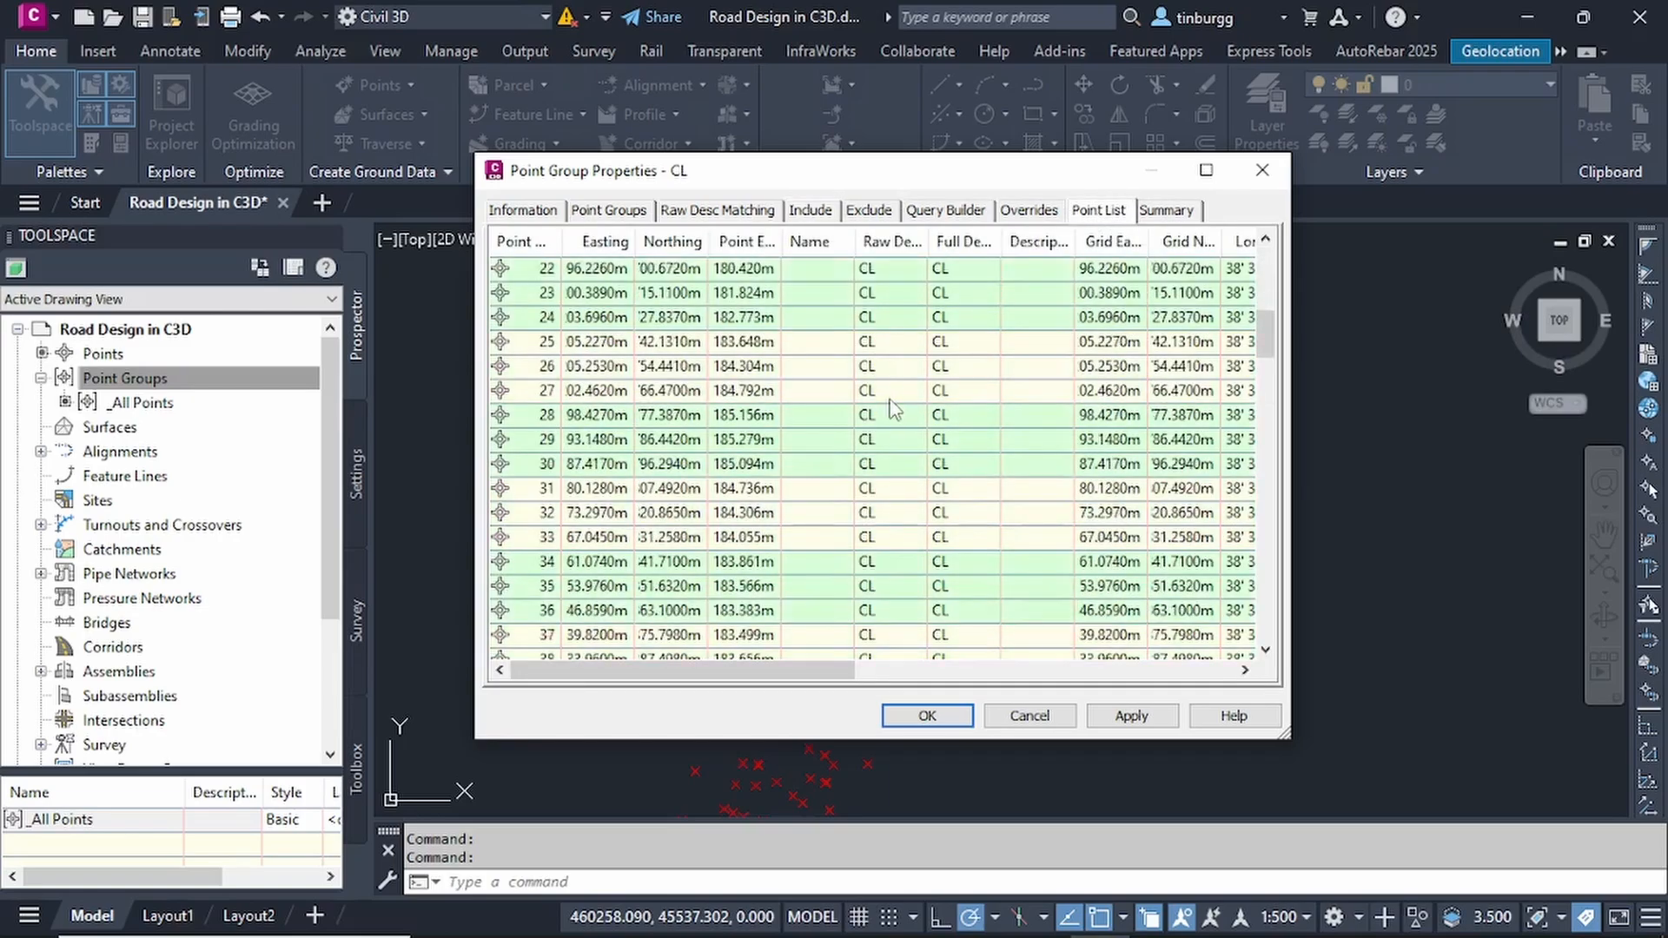
scroll(919, 441, "down", 10)
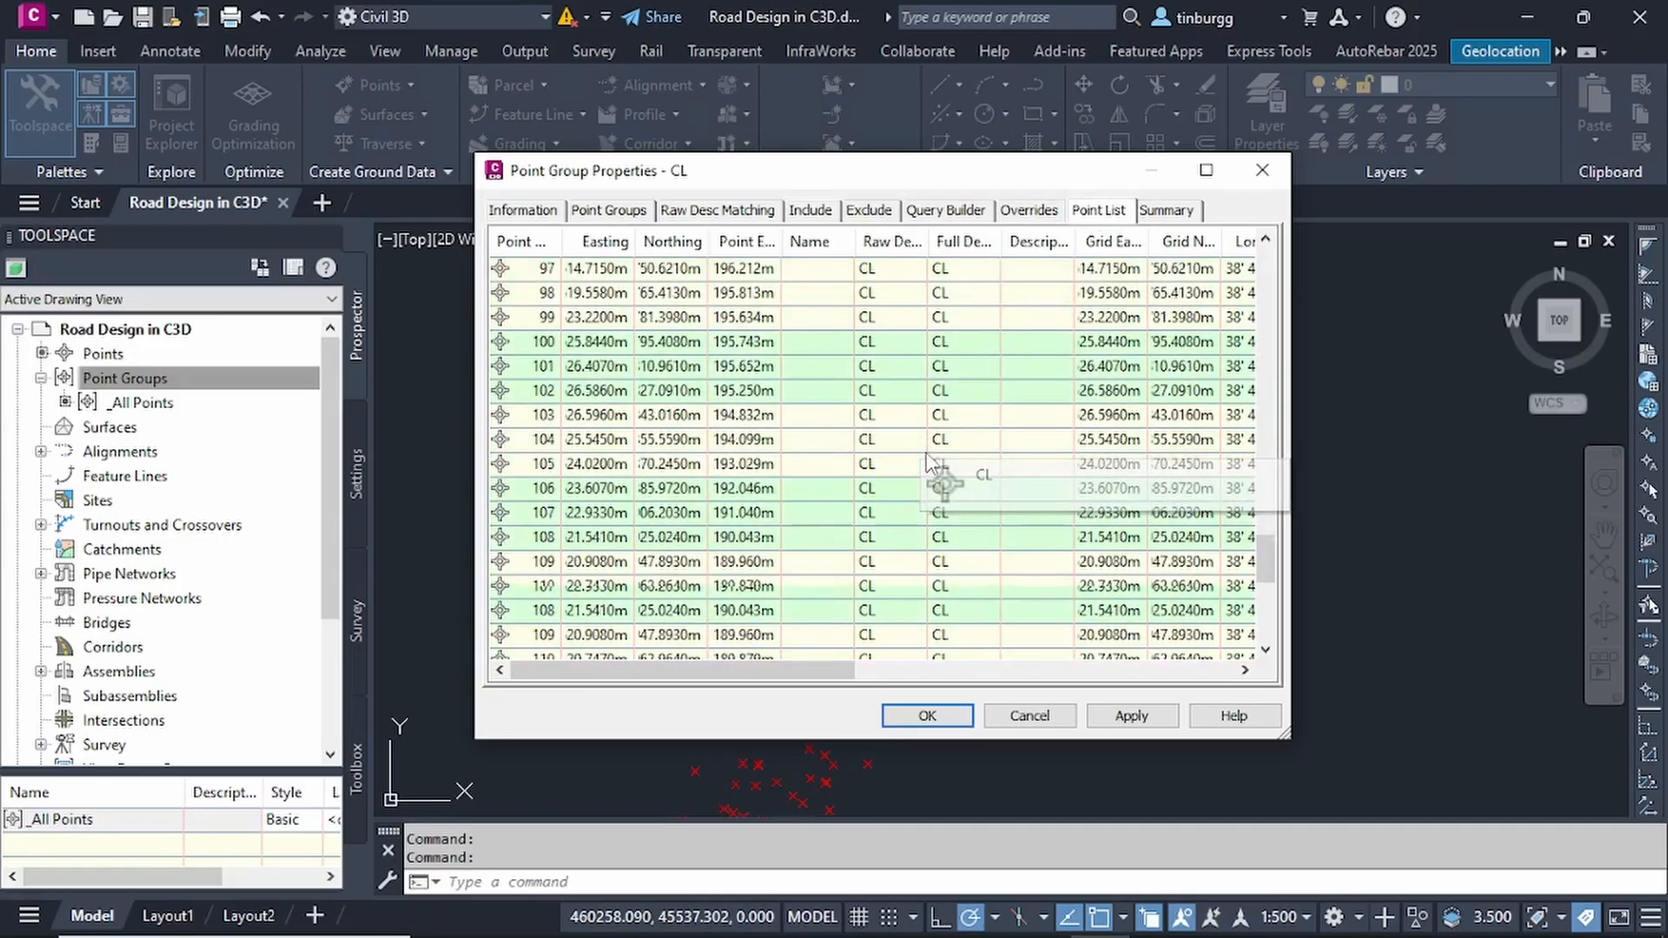
scroll(925, 442, "up", 13)
scroll(928, 445, "up", 19)
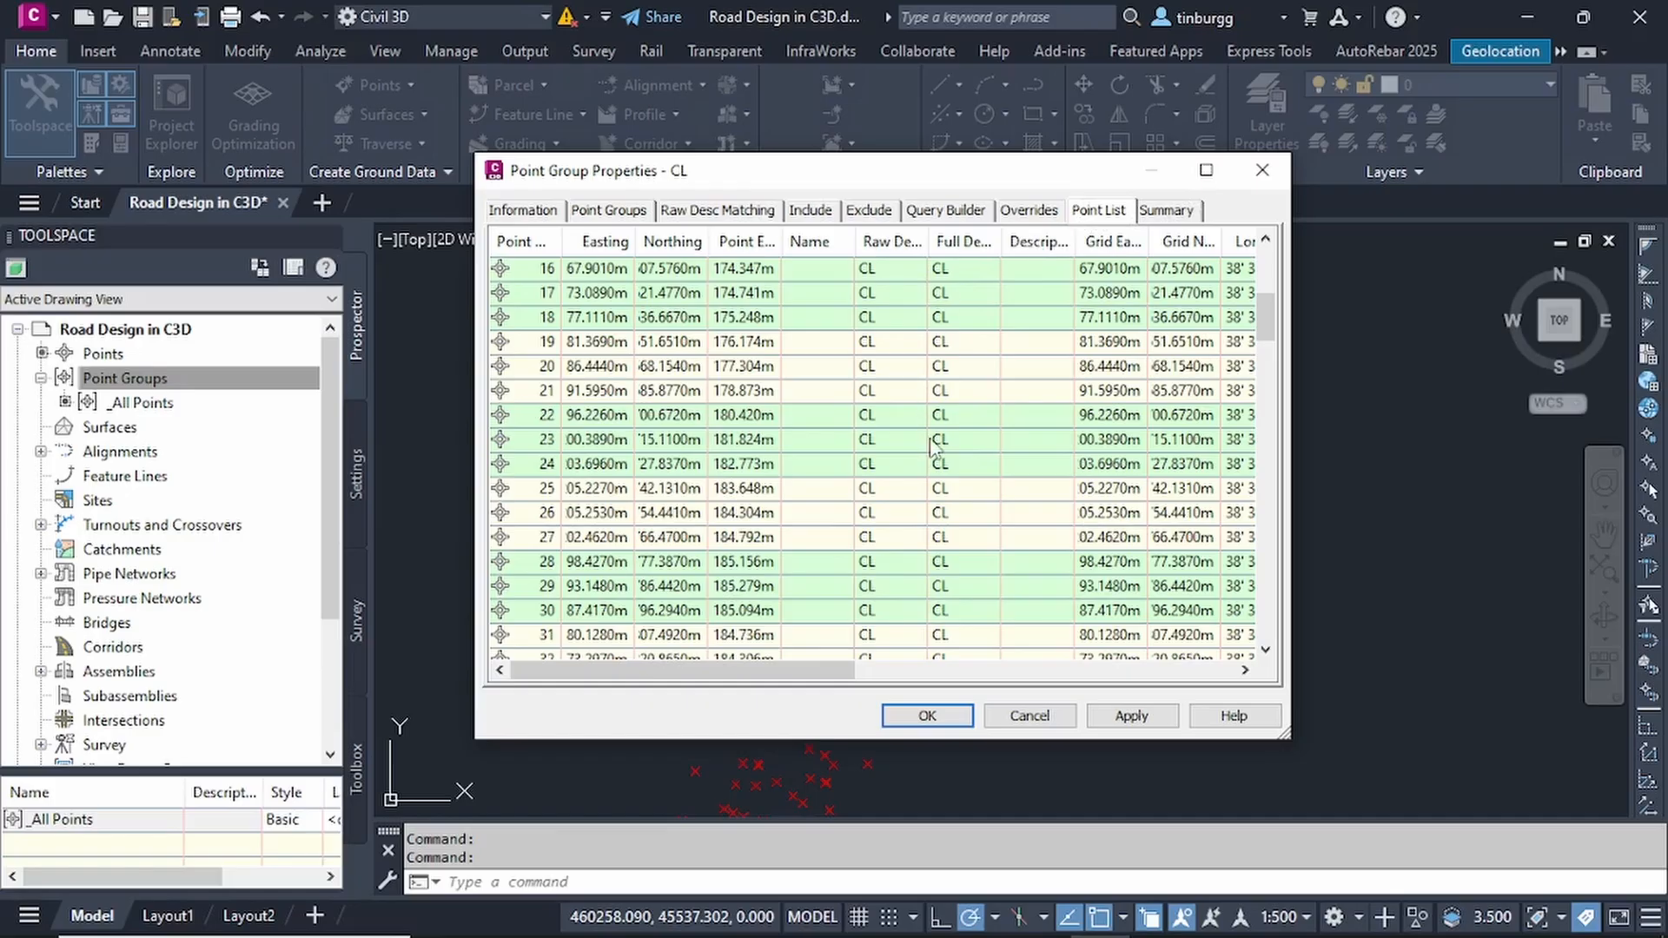
scroll(928, 408, "down", 13)
scroll(928, 399, "down", 7)
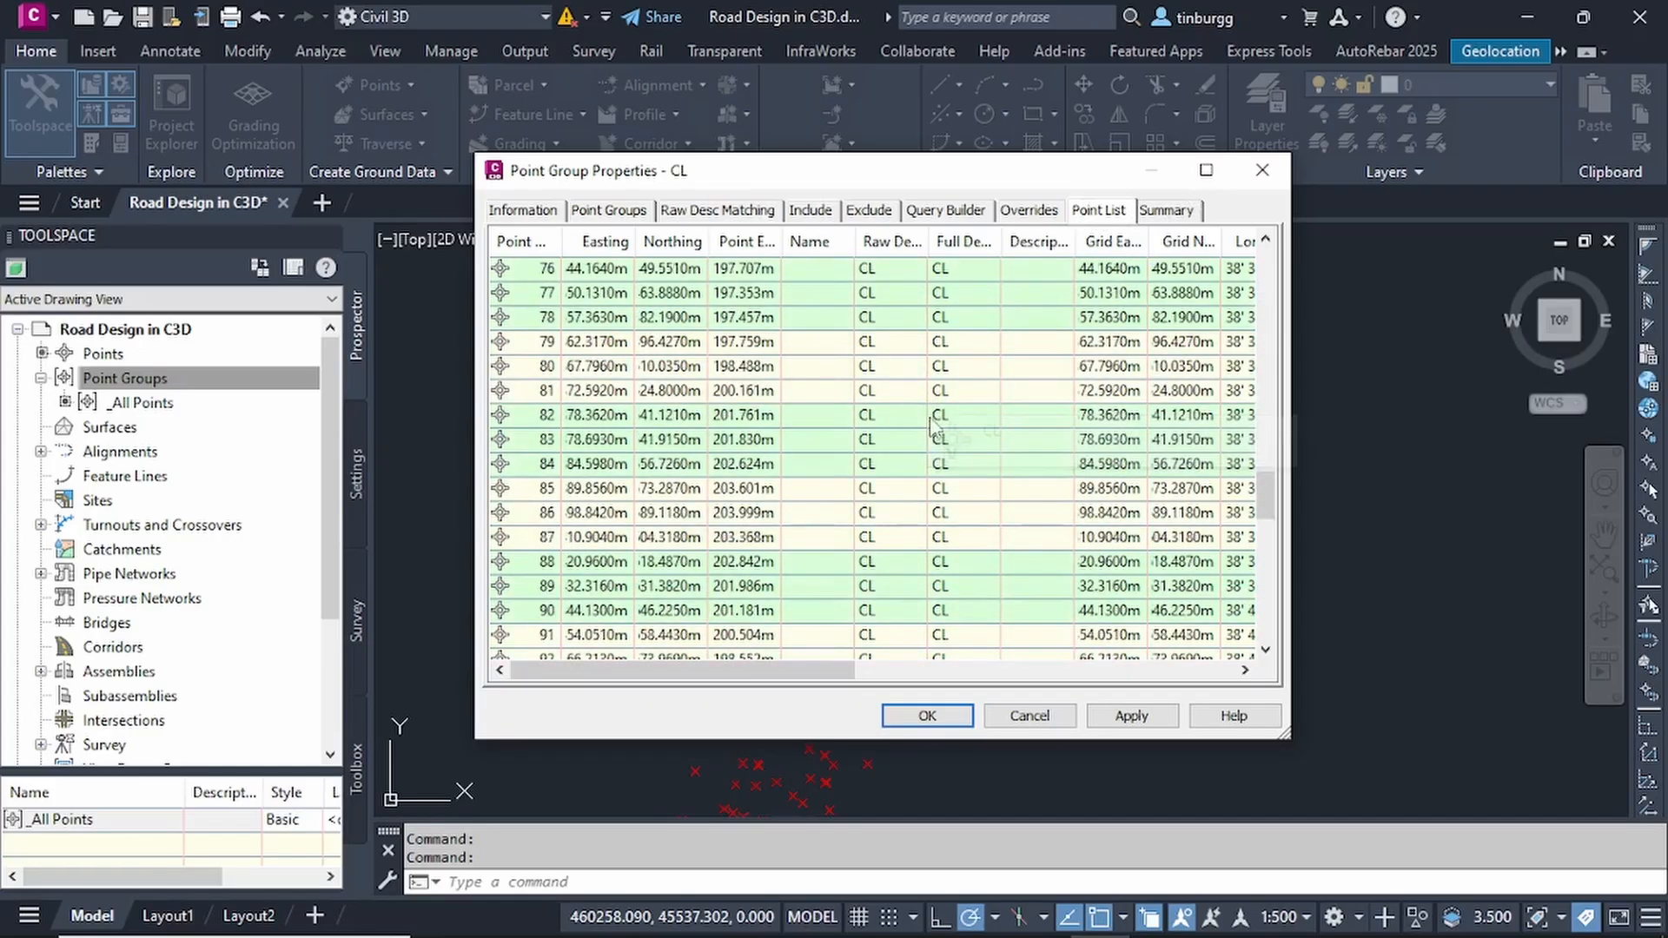
left_click(1133, 716)
left_click(930, 718)
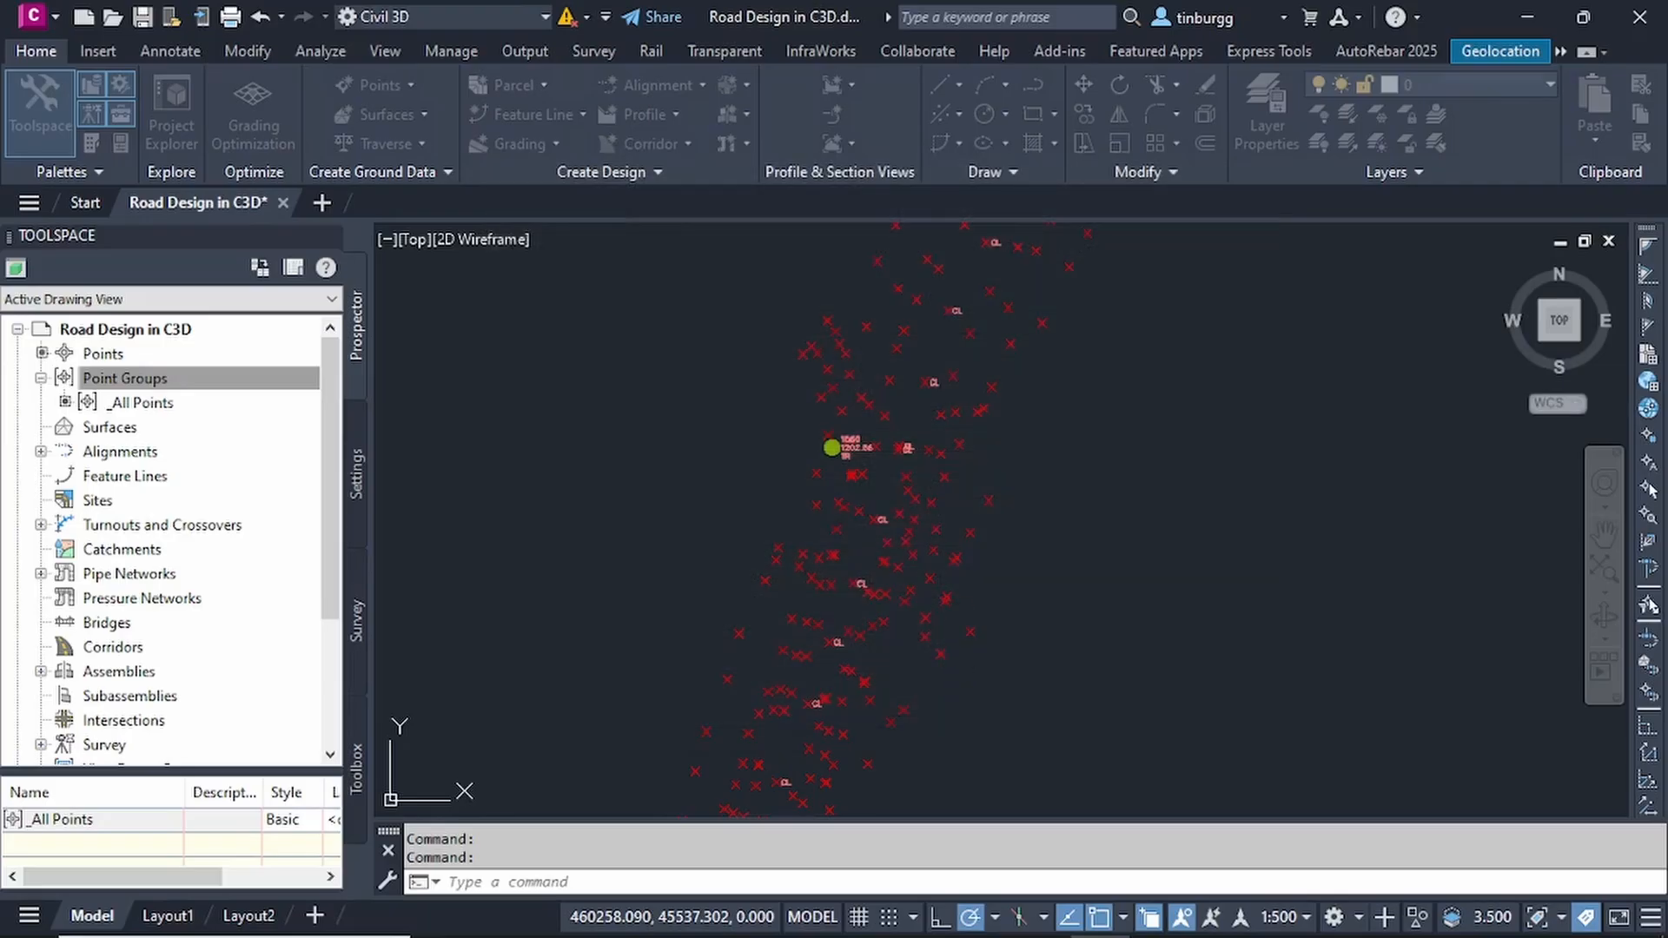
left_click(139, 402)
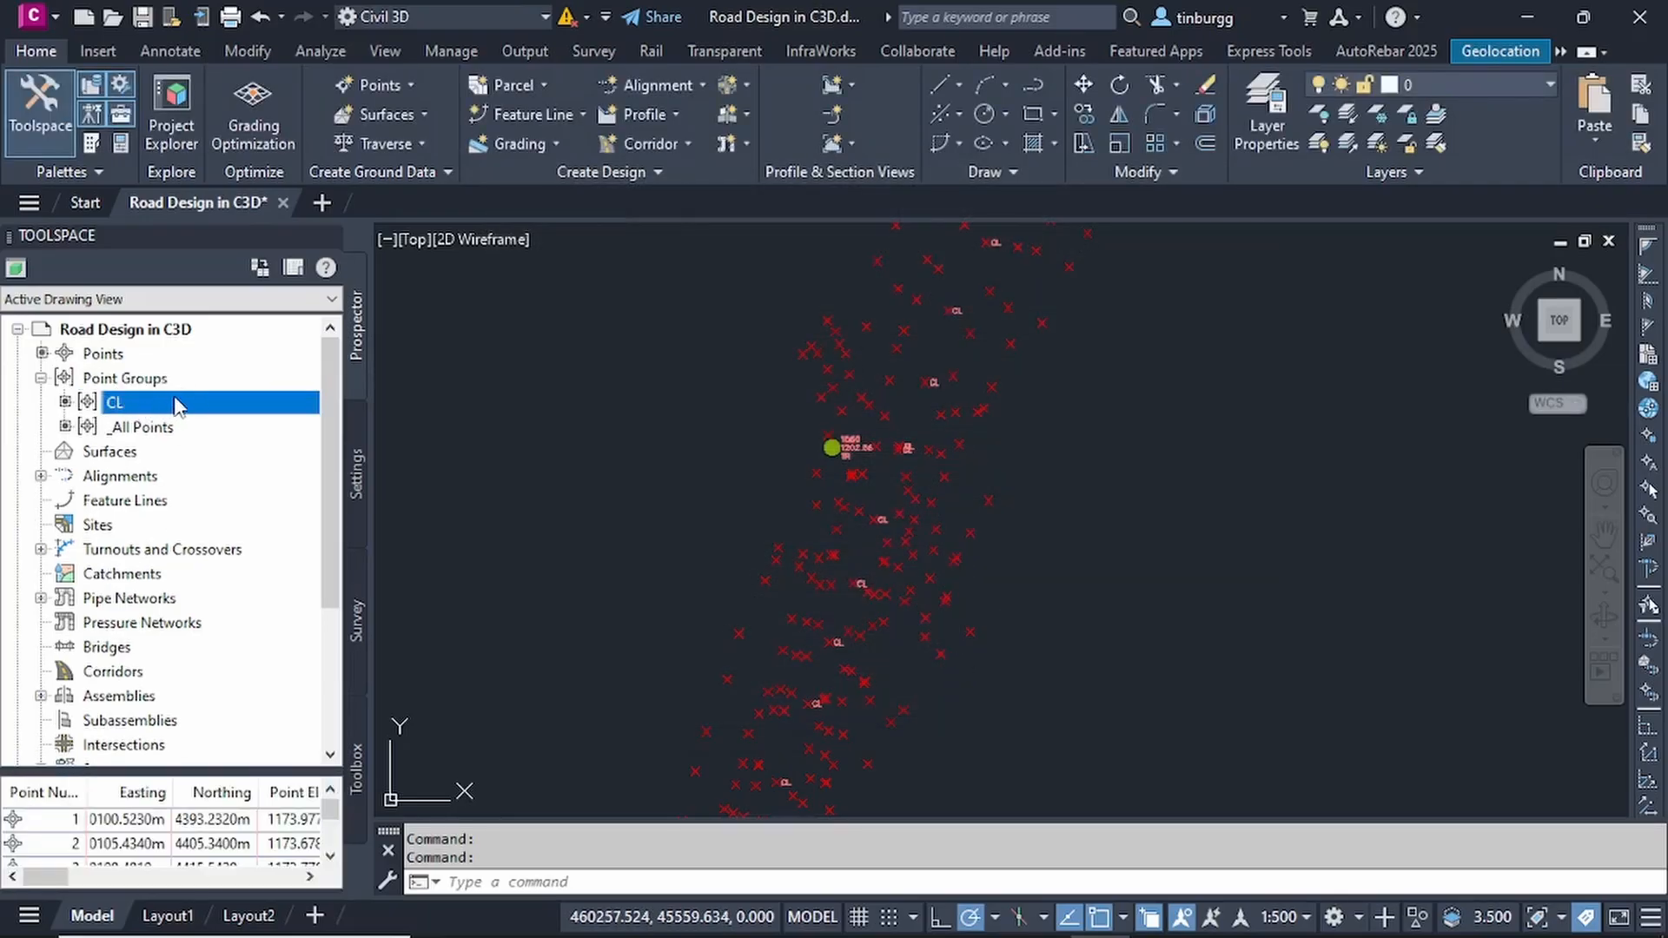
- Start another new point group named TREES
left_click(154, 382)
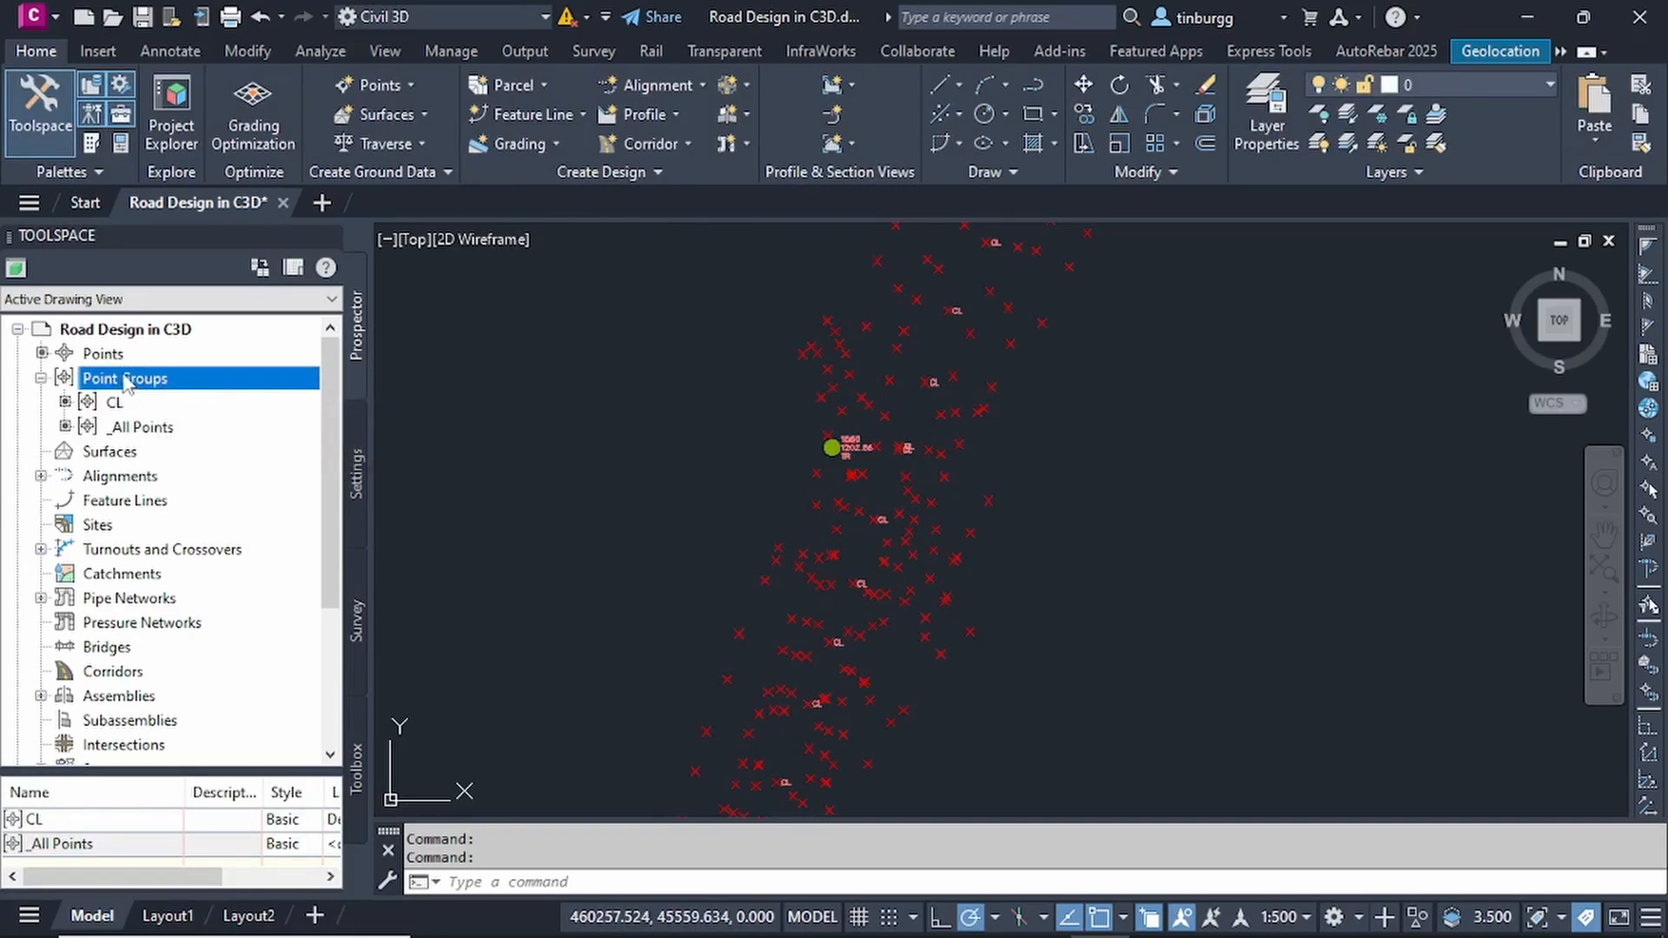
right_click(155, 379)
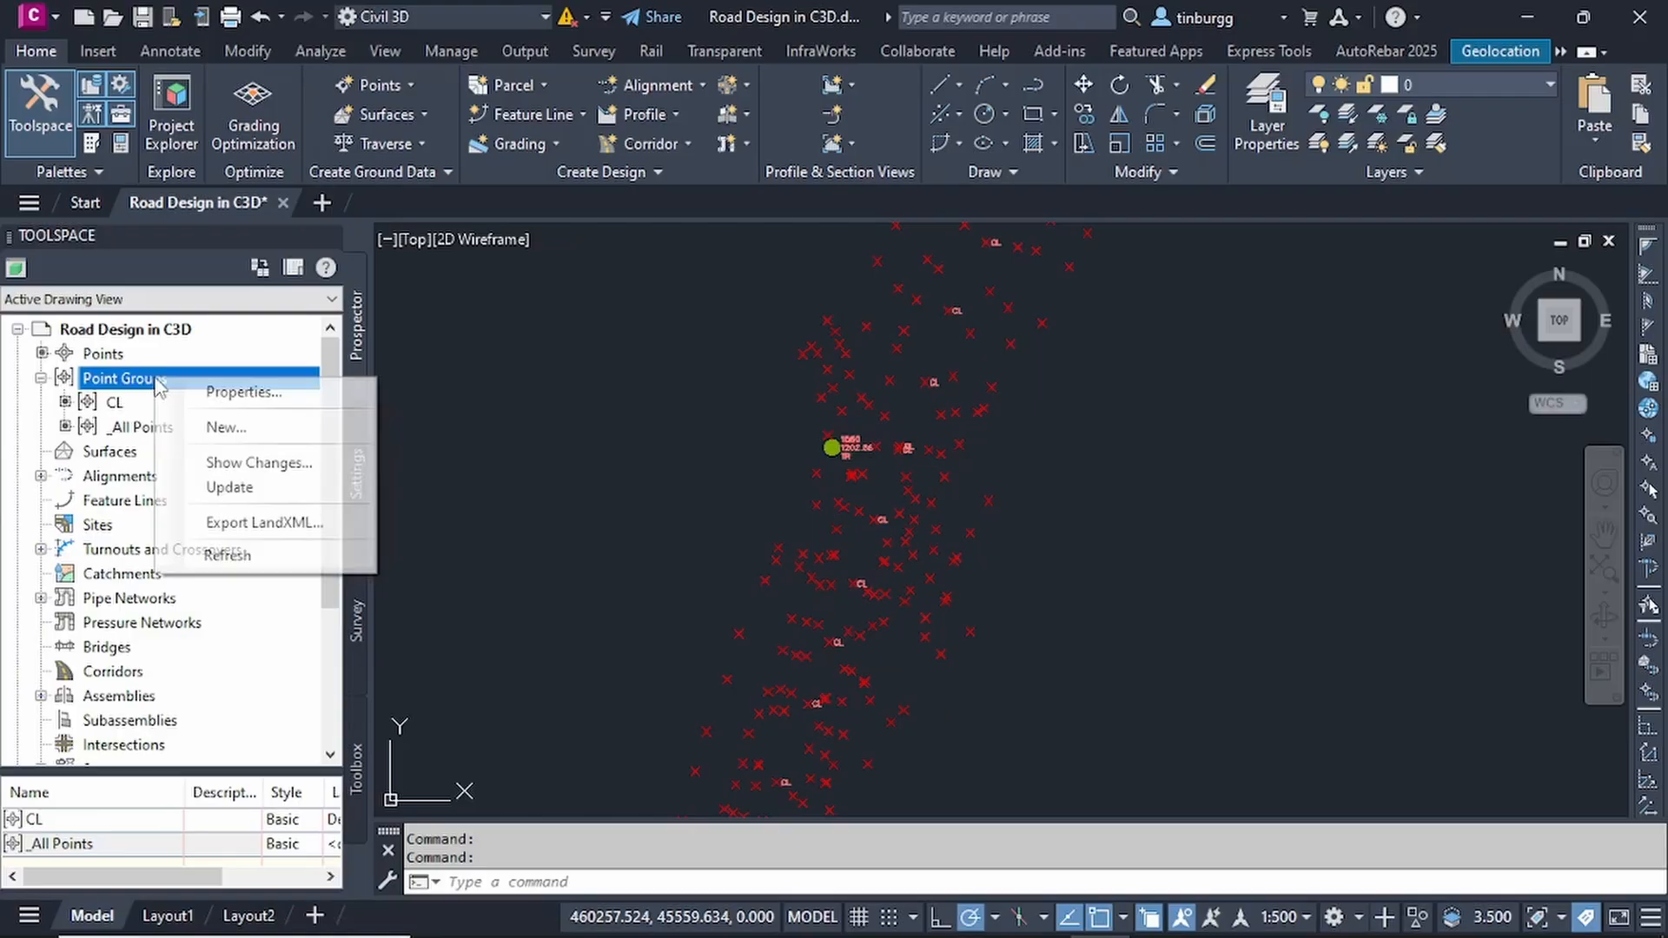
left_click(228, 427)
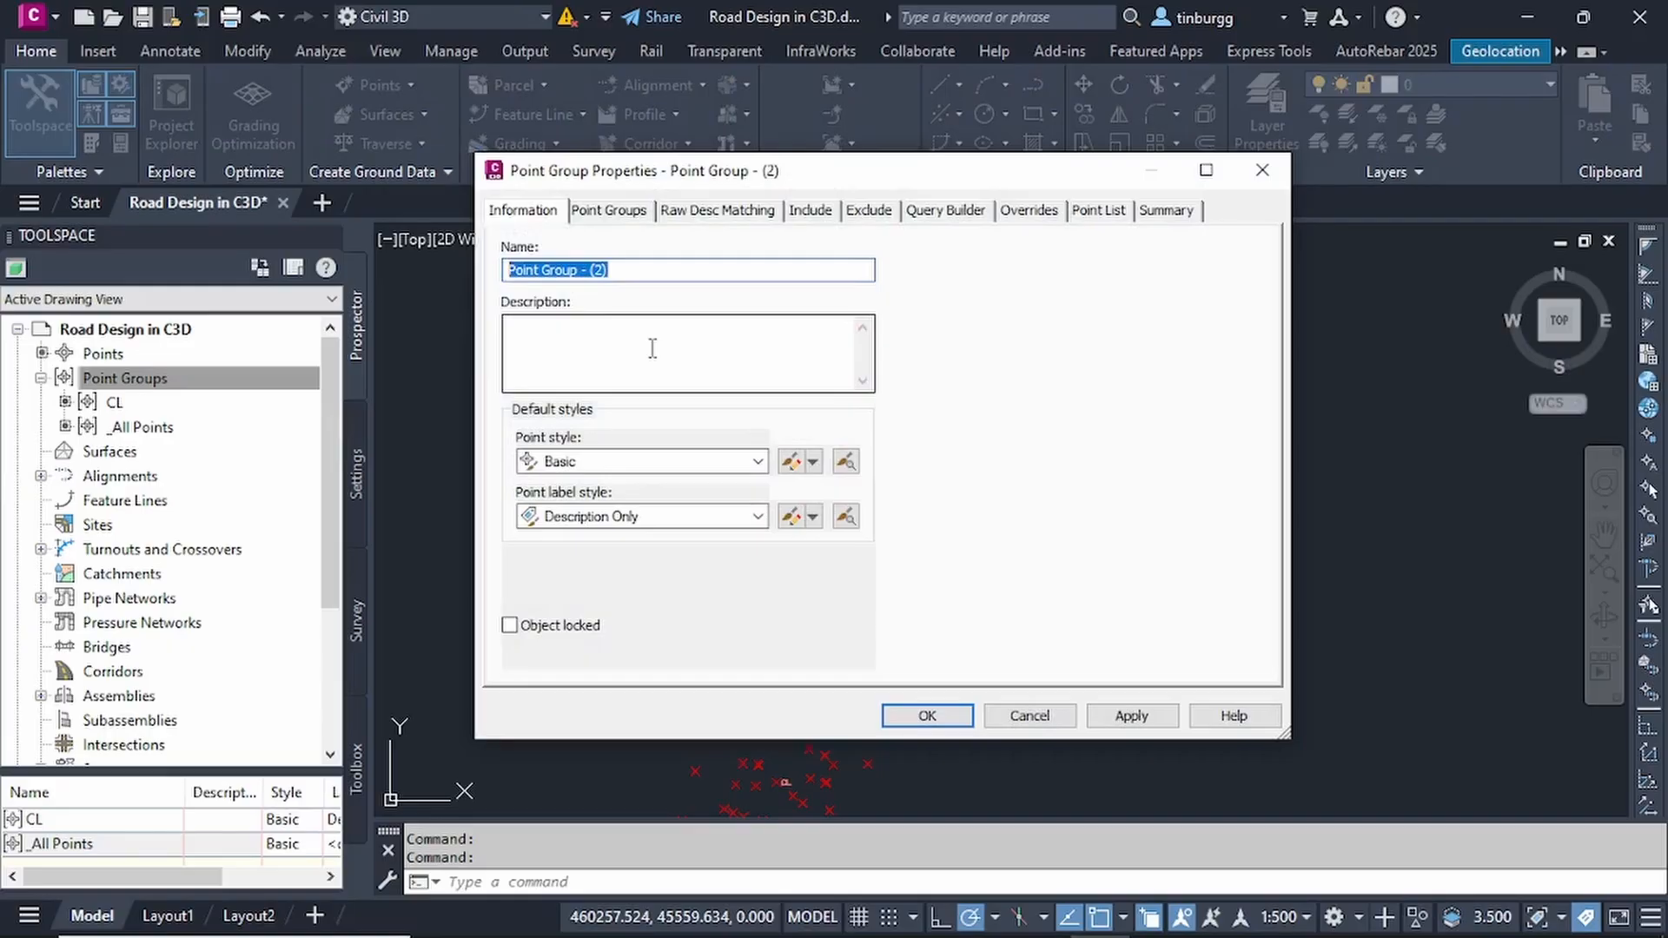
type("TREES")
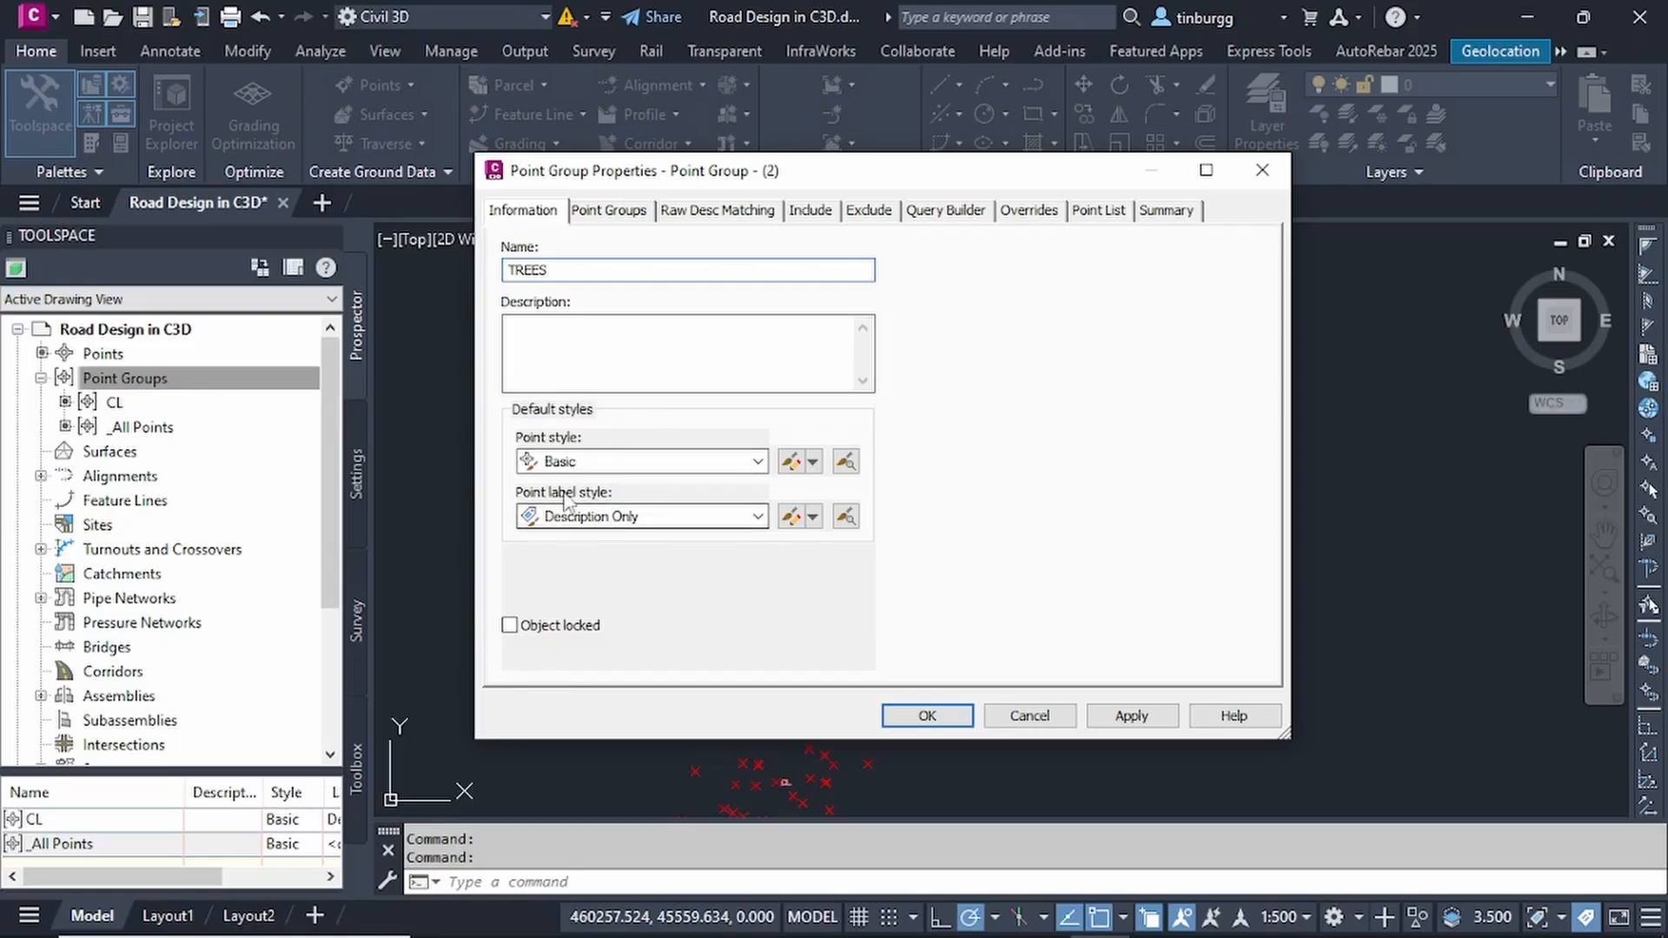
- Include in the TREES group the points with raw descriptions matching TR*
left_click(812, 213)
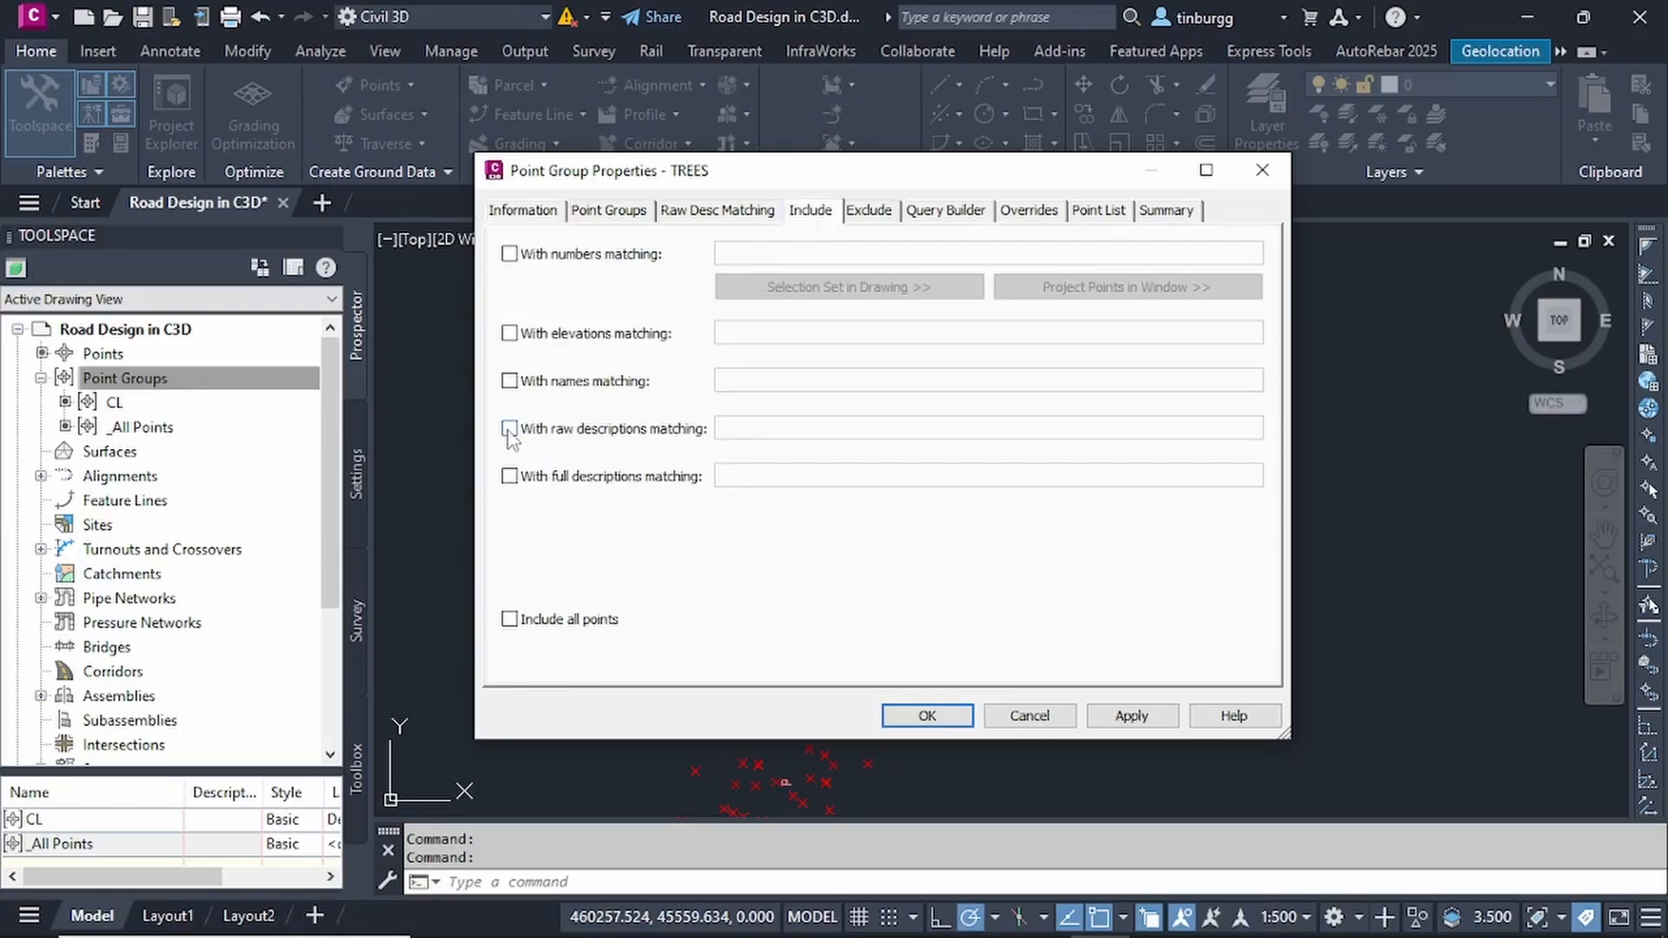
left_click(510, 428)
left_click(750, 428)
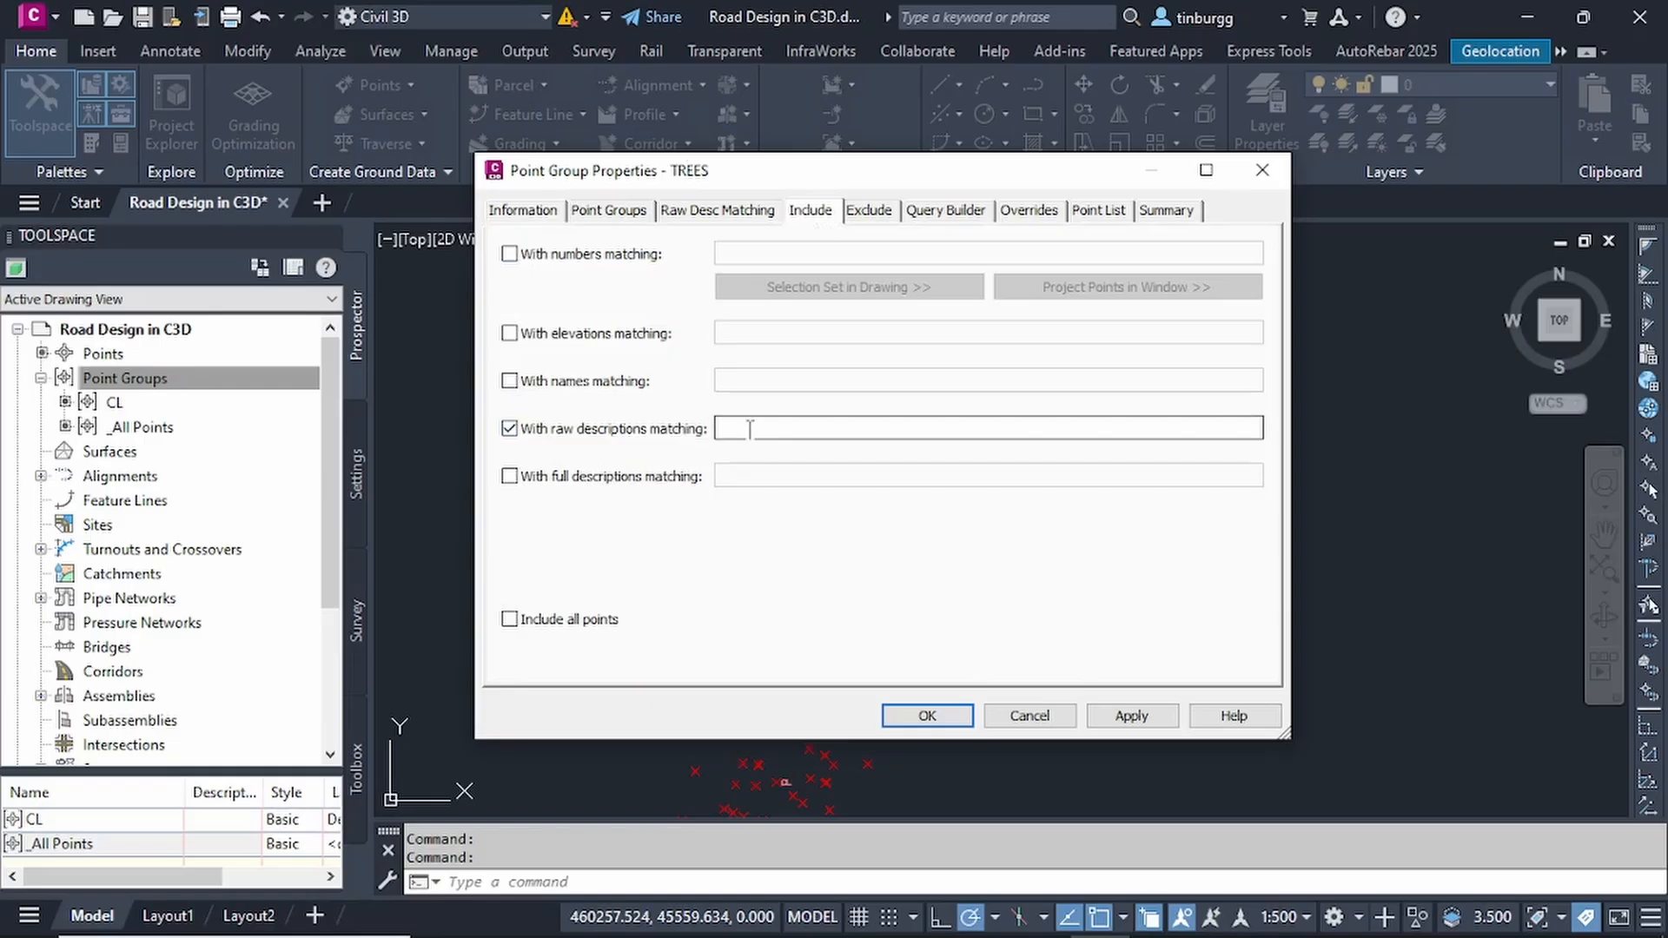
left_click(749, 428)
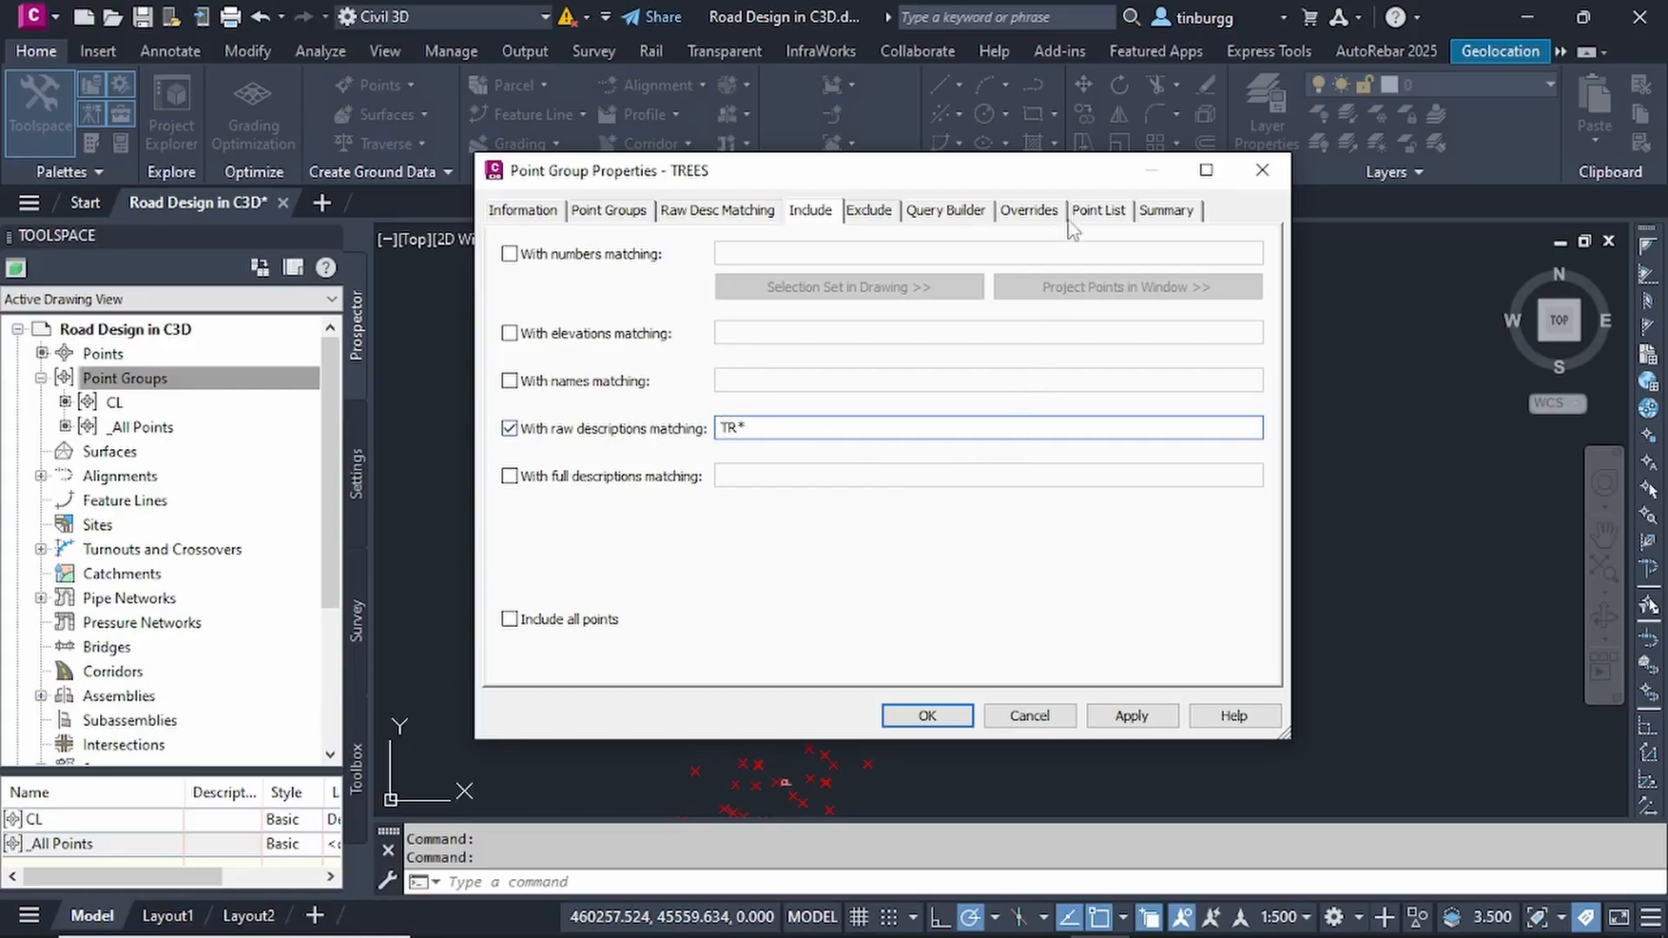
- Check the points listed for the TREES group and accept its properties to create the group
left_click(1108, 217)
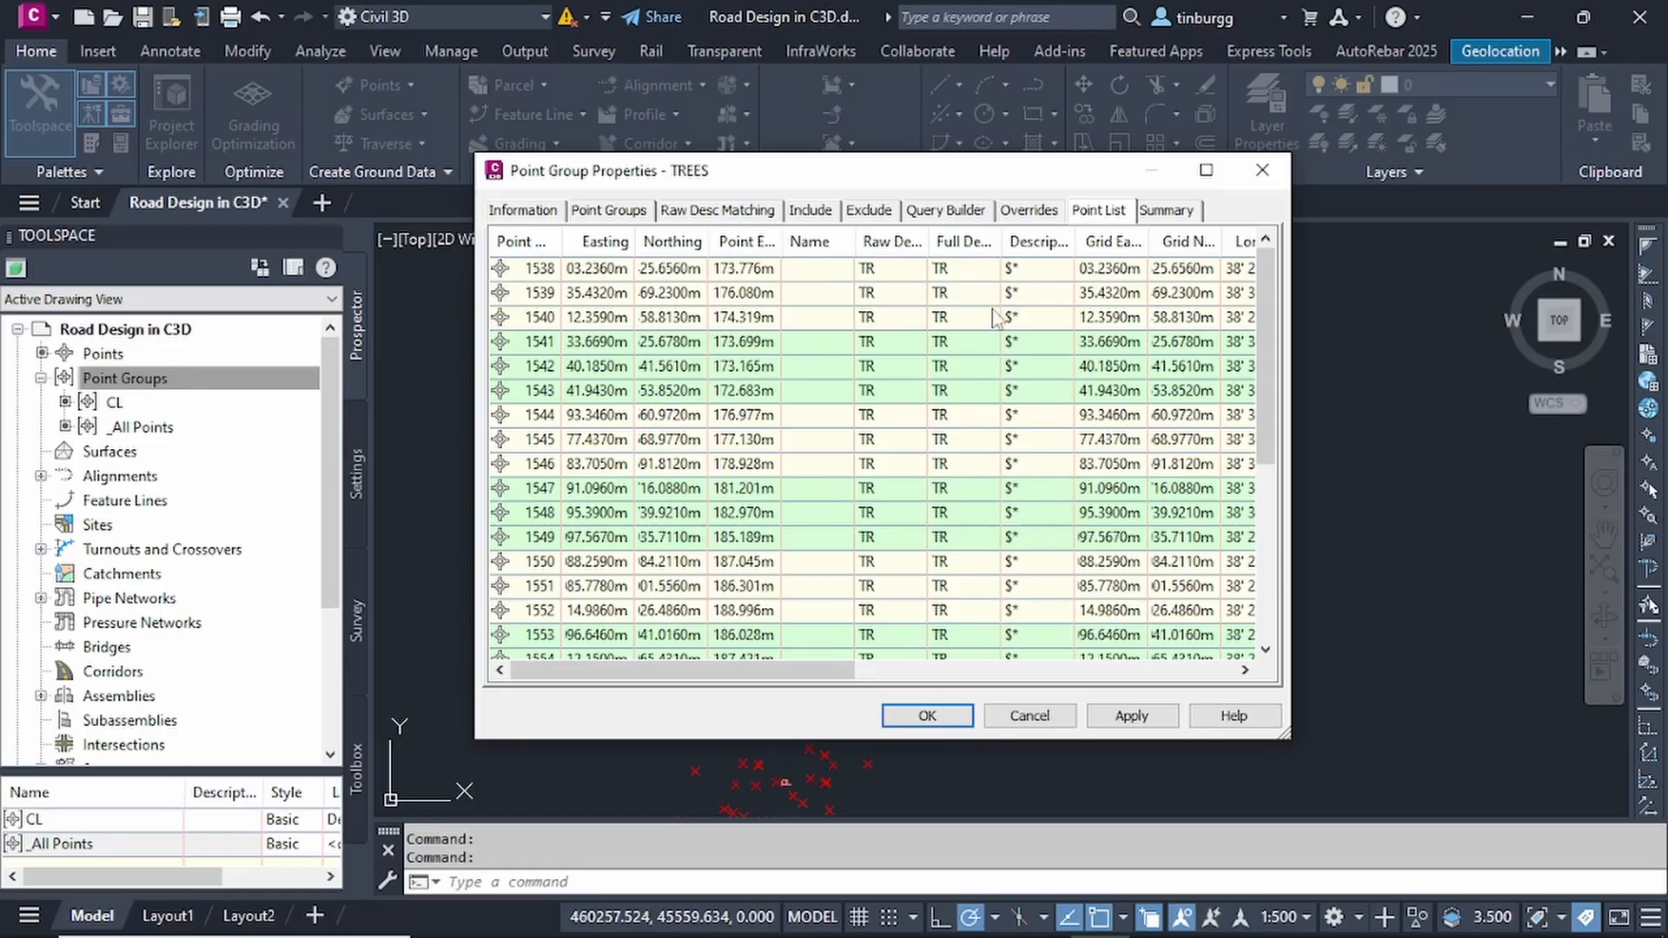
scroll(947, 346, "down", 4)
scroll(947, 346, "down", 3)
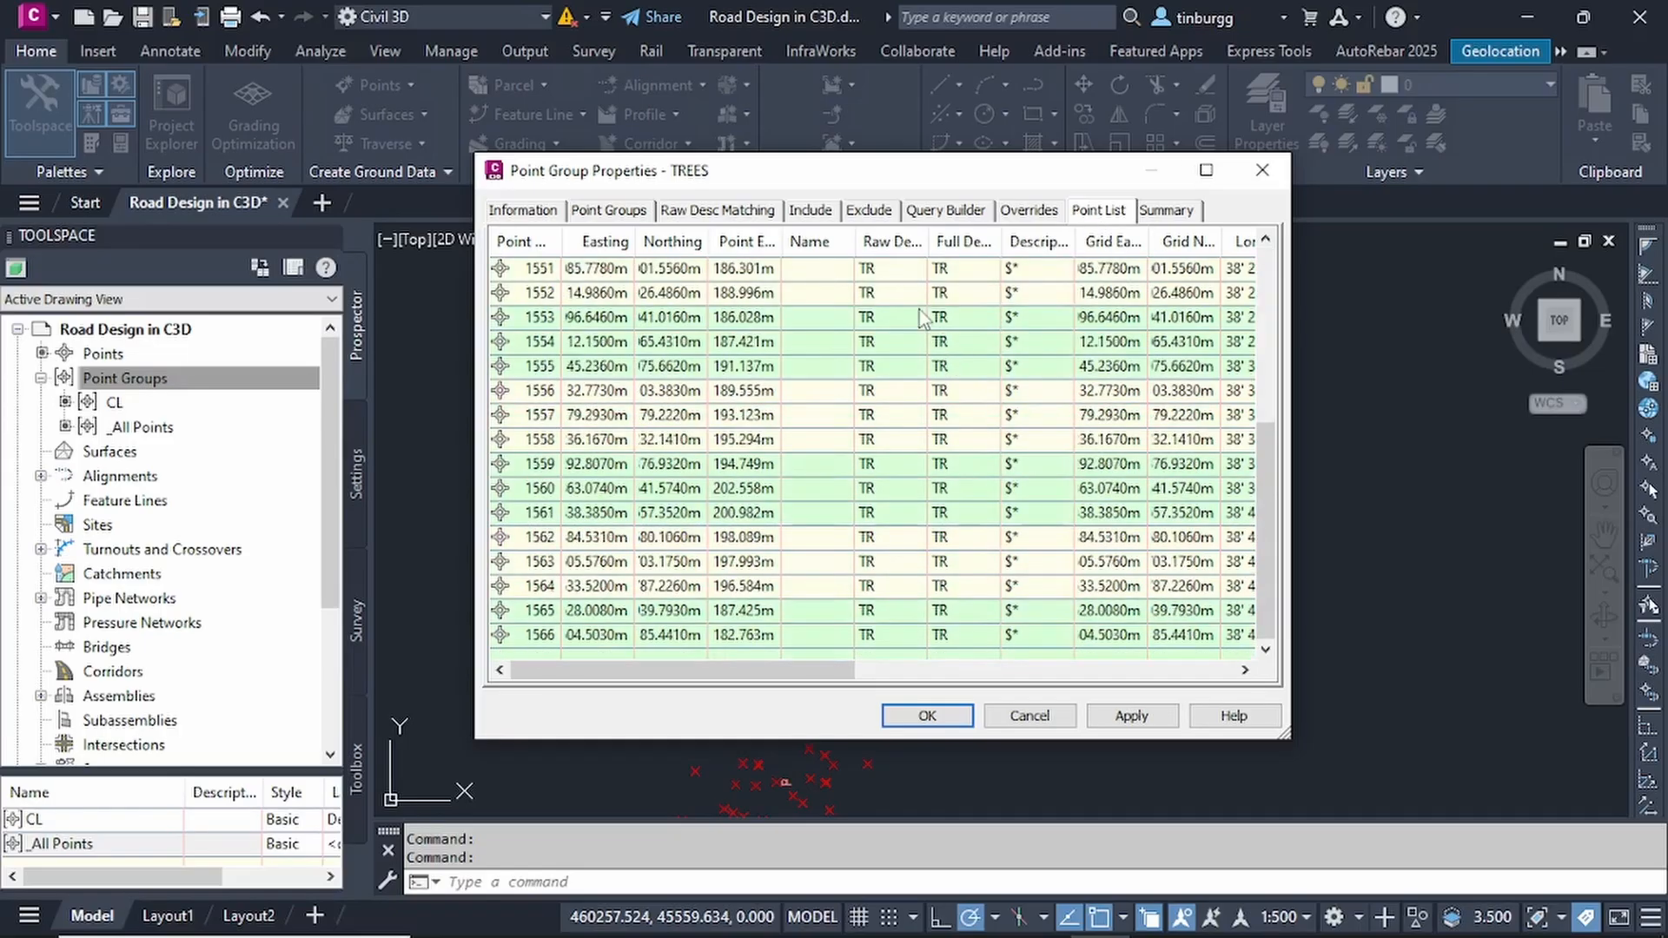
scroll(923, 320, "up", 4)
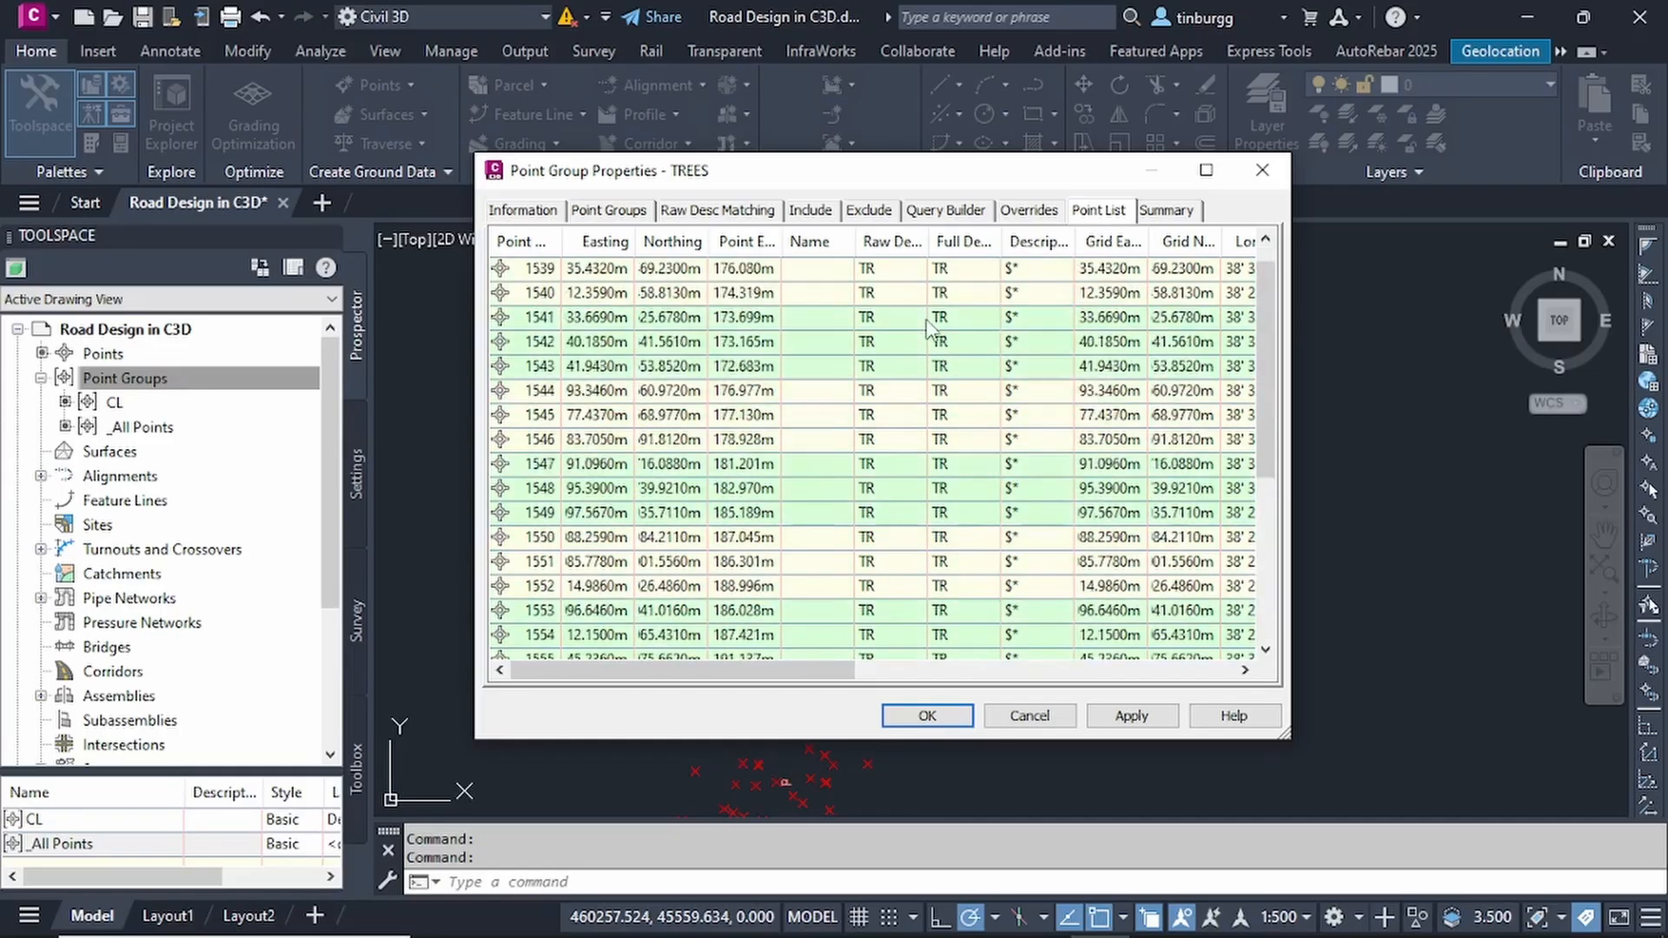
left_click(927, 716)
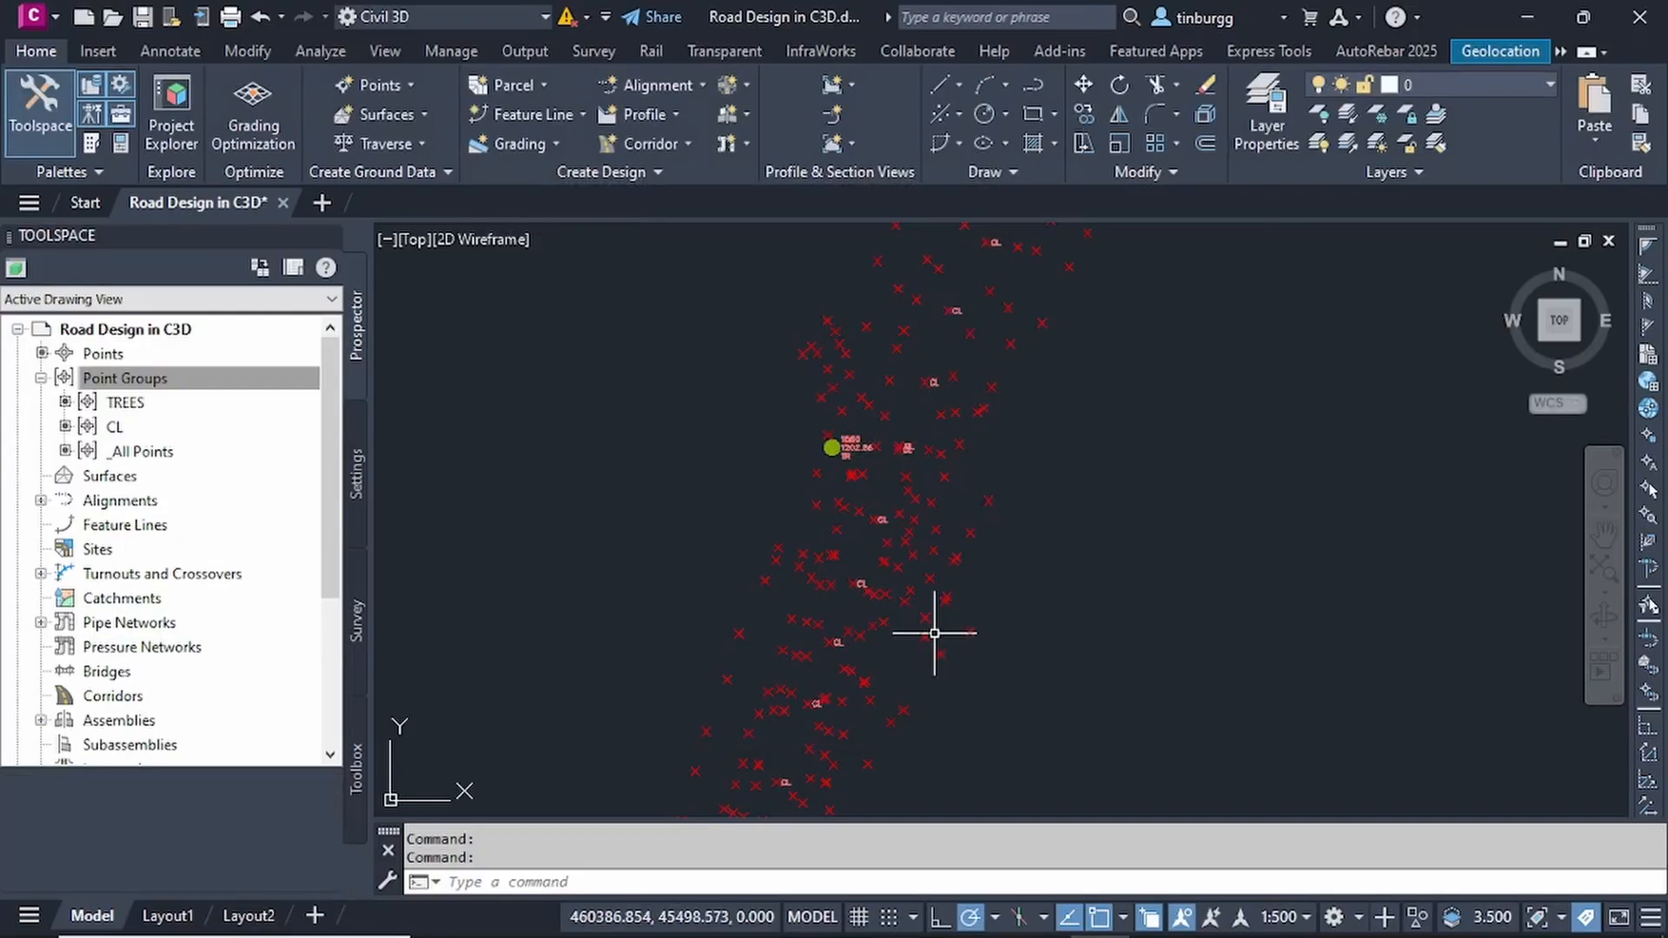
- Examine the TREES, CL and _All Points groups in turn and how their points are displayed in the drawing
left_click(131, 403)
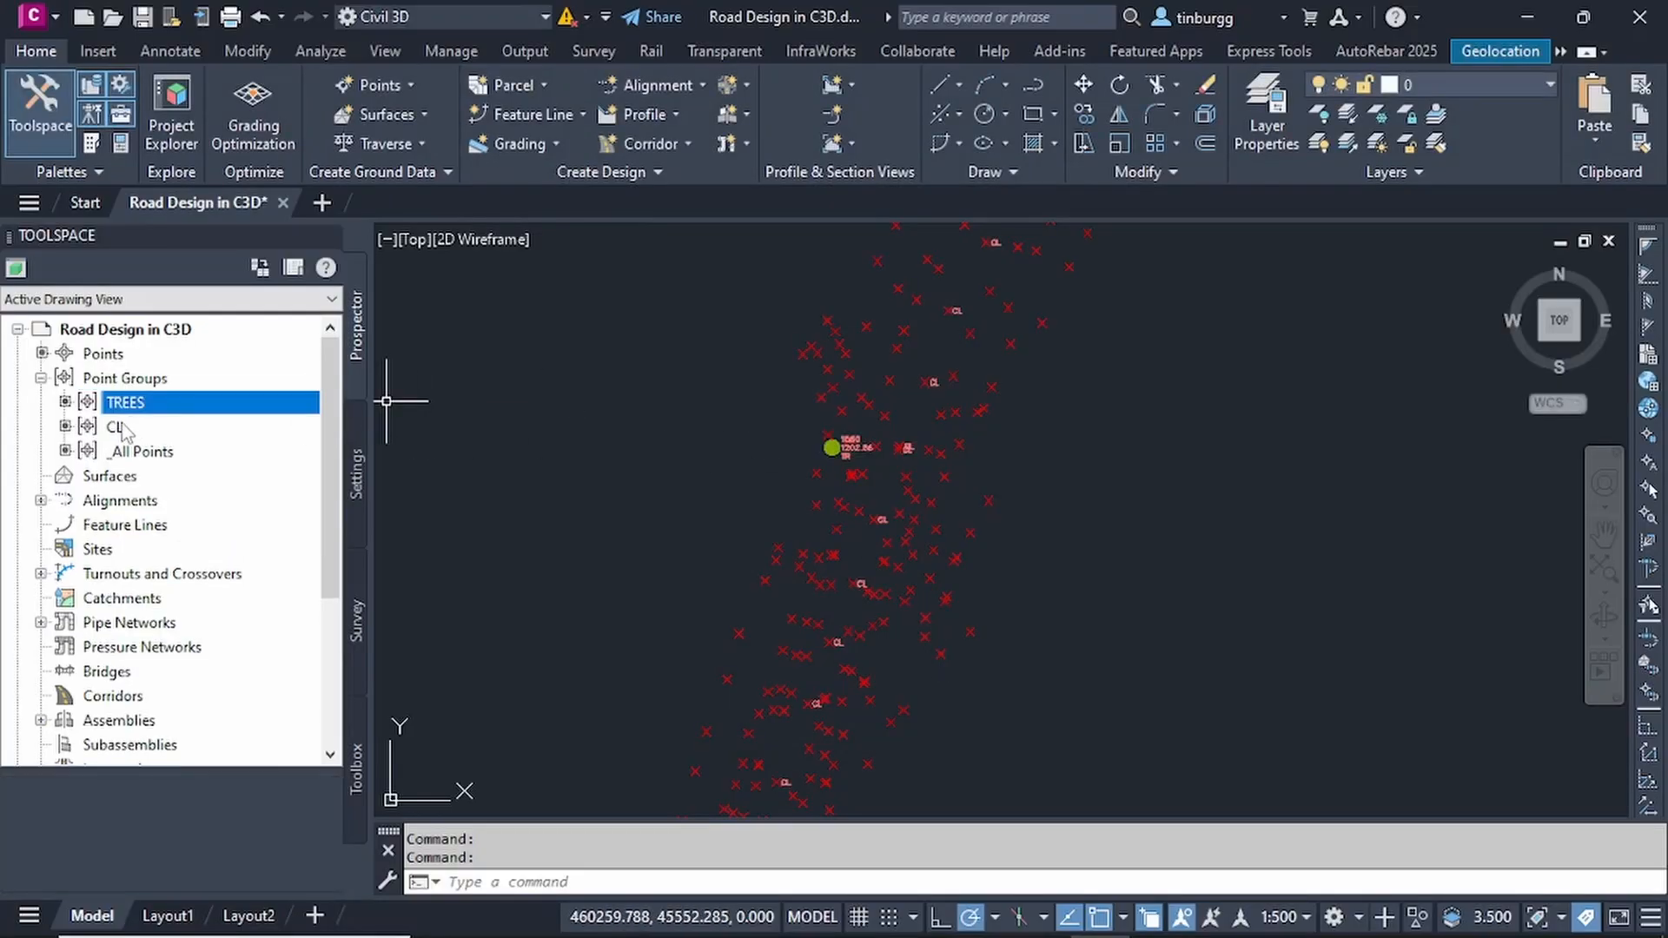
left_click(126, 427)
left_click(139, 403)
left_click(144, 428)
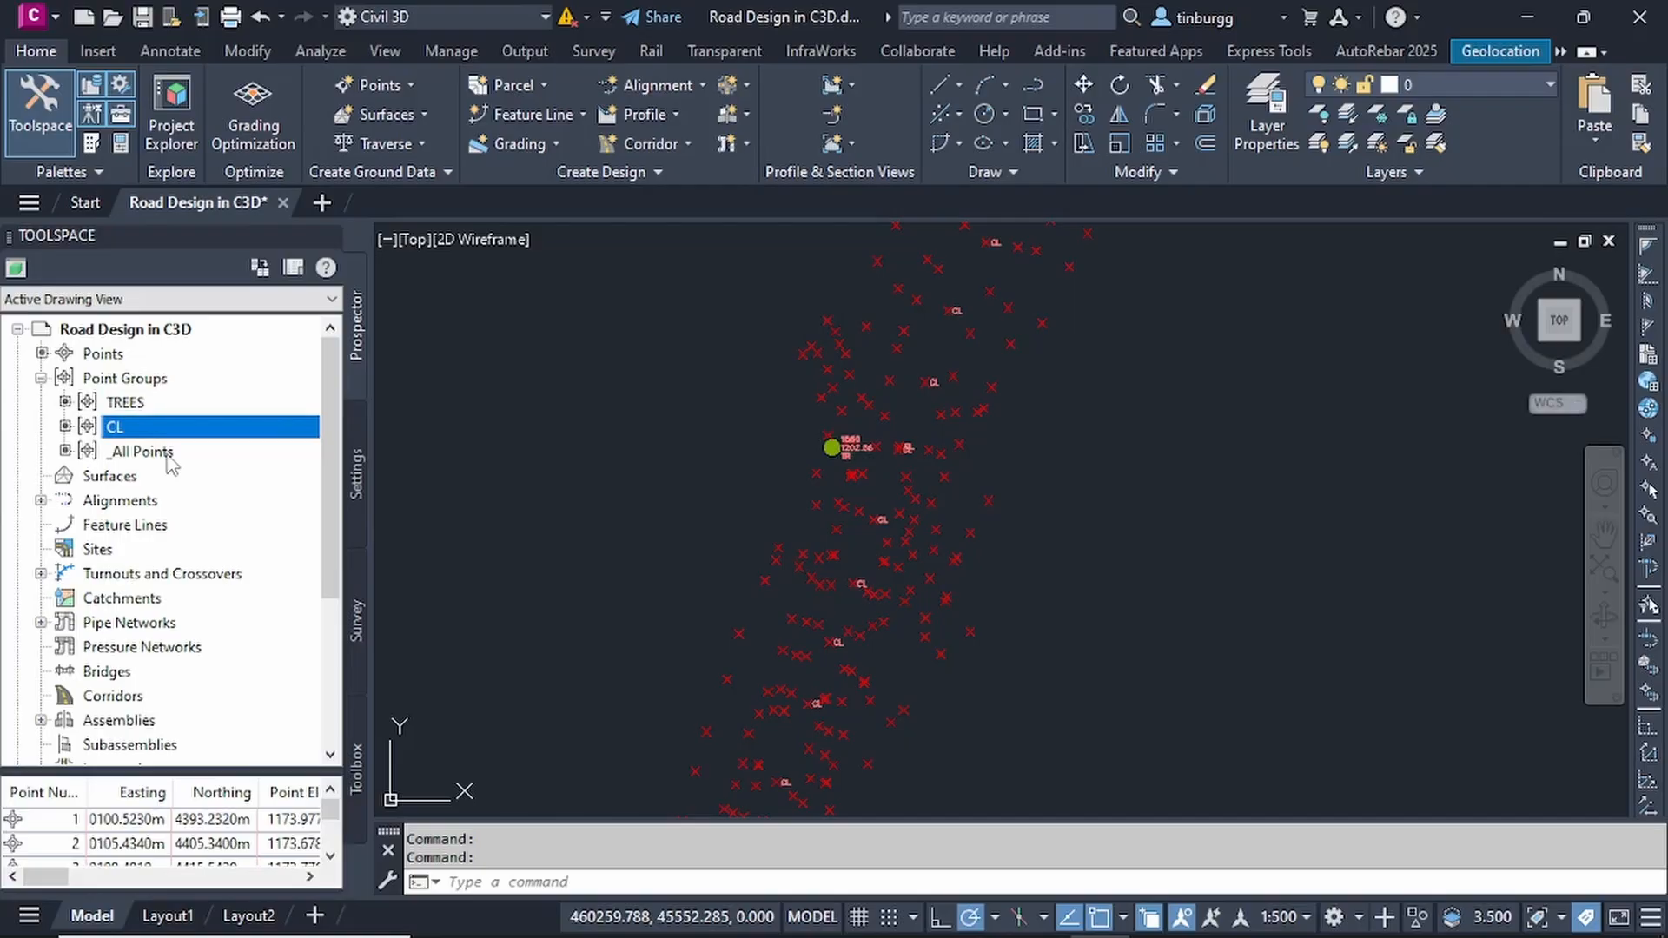
left_click(167, 456)
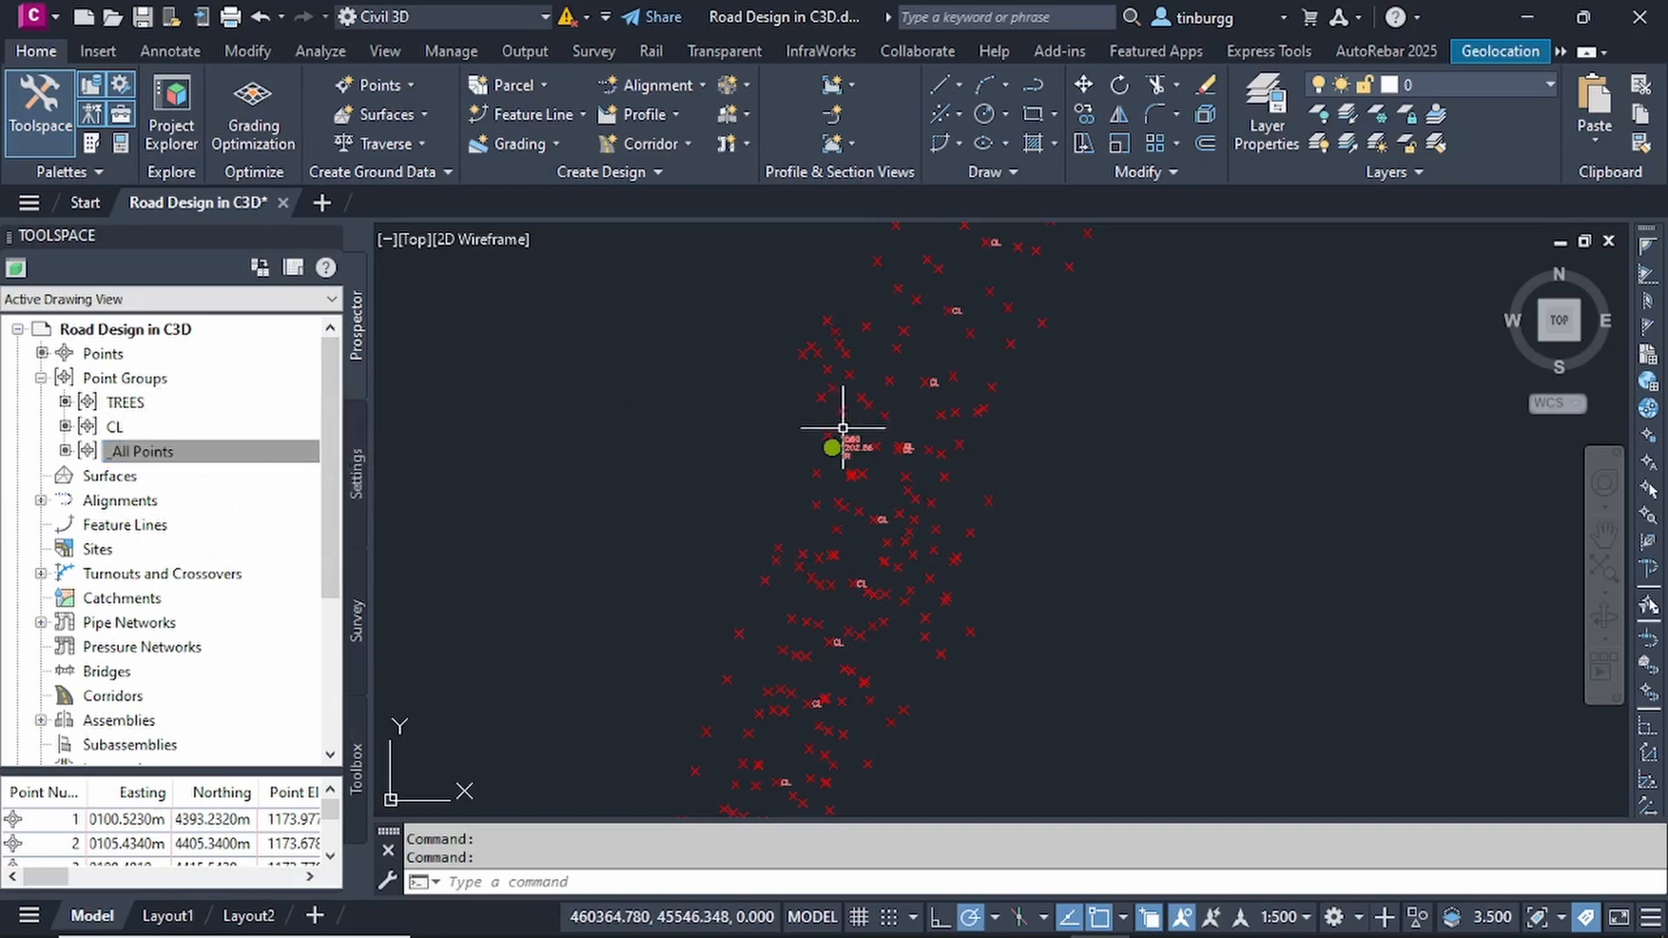
scroll(864, 452, "down", 3)
scroll(864, 452, "up", 7)
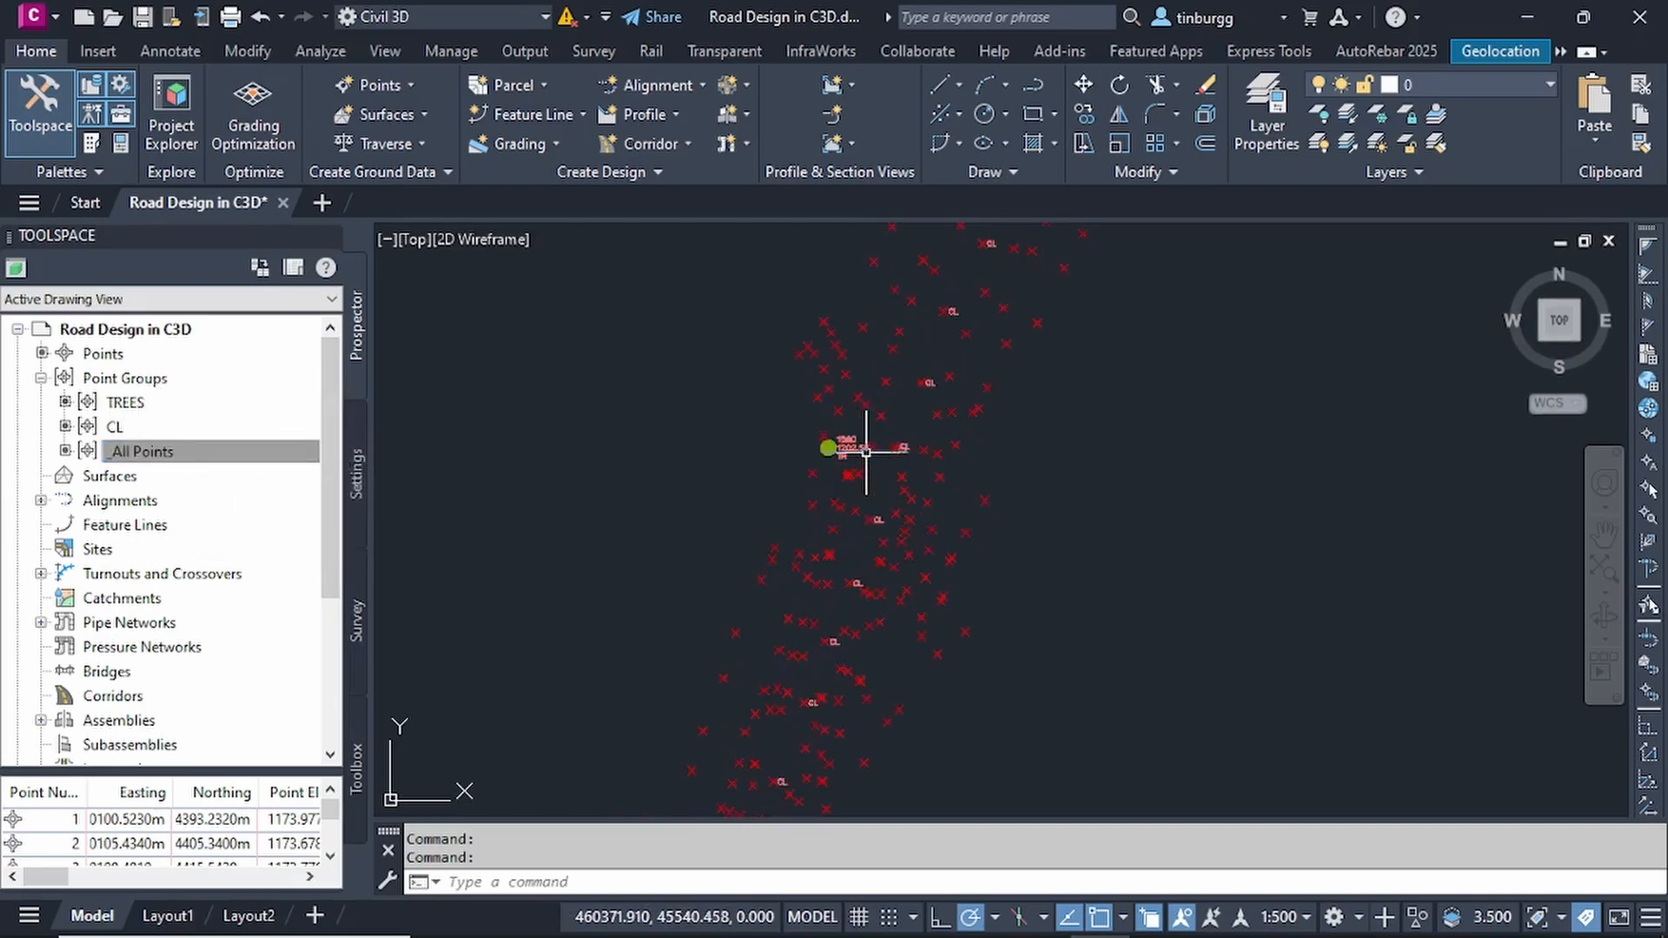
scroll(866, 452, "down", 5)
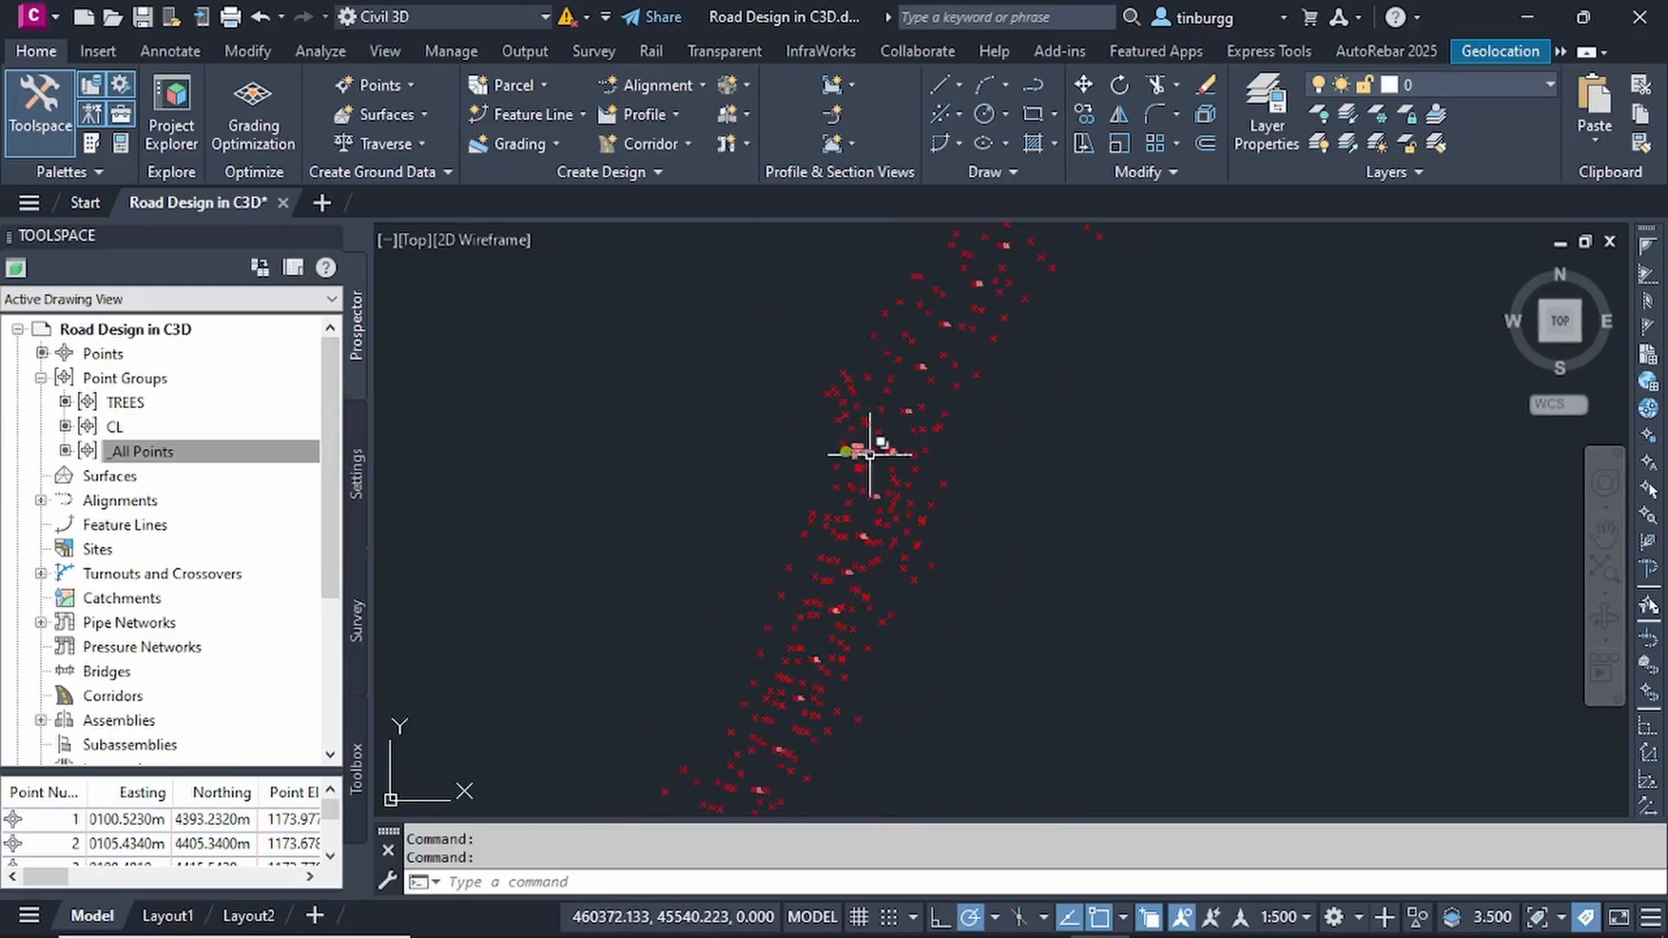
left_click(310, 453)
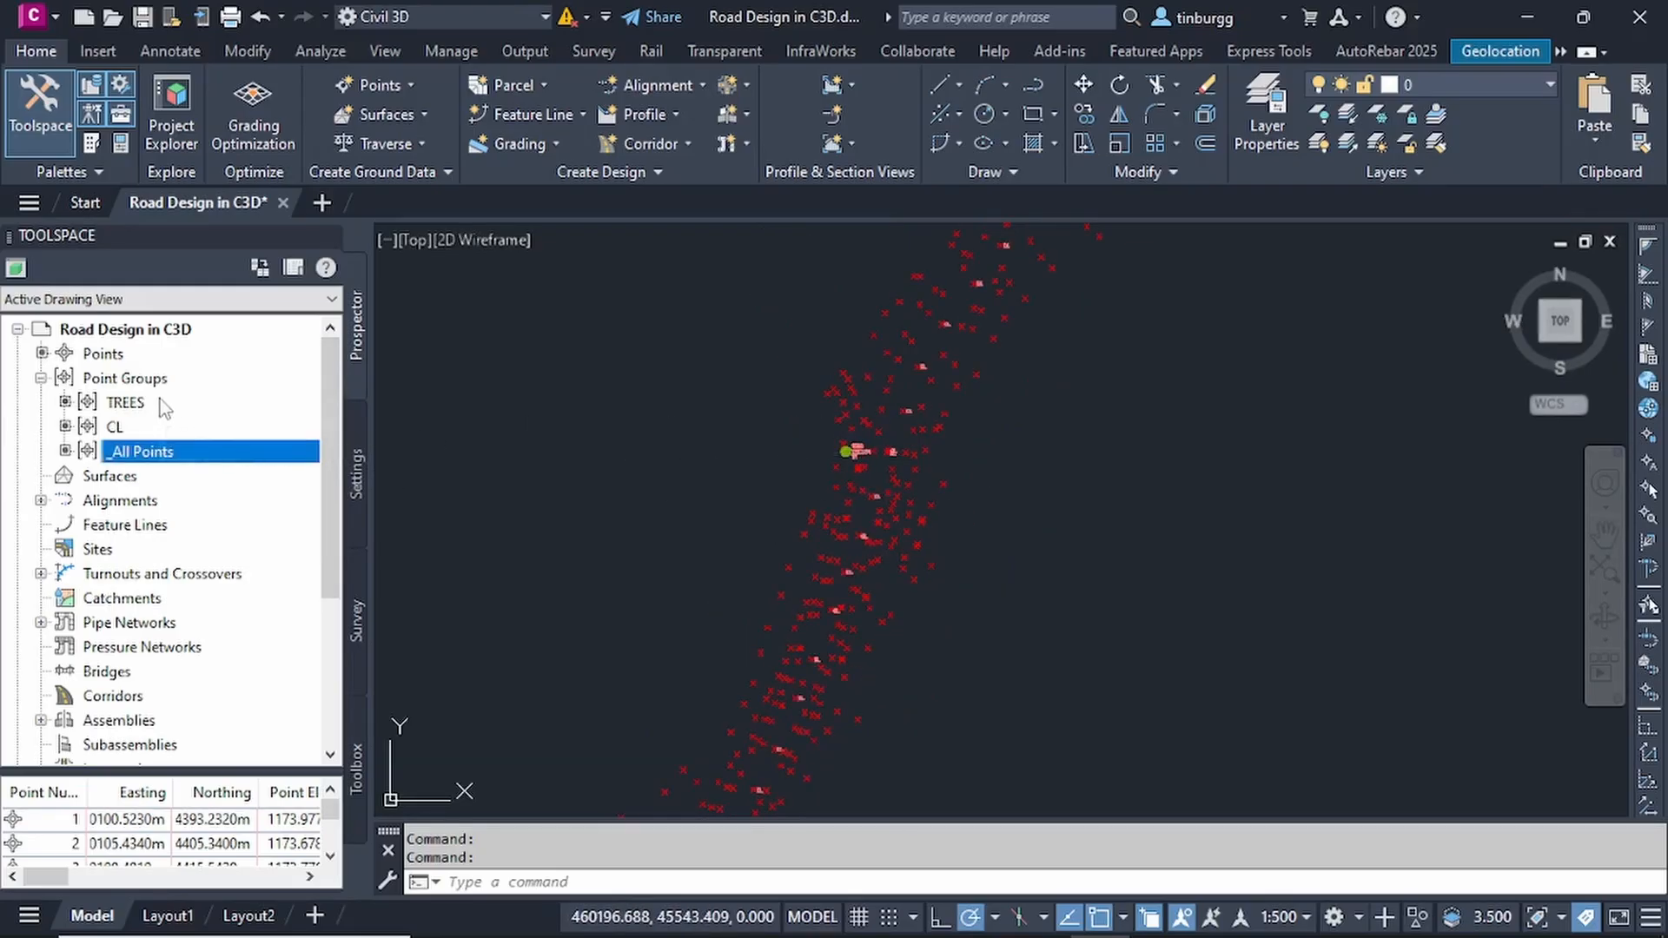
left_click(174, 402)
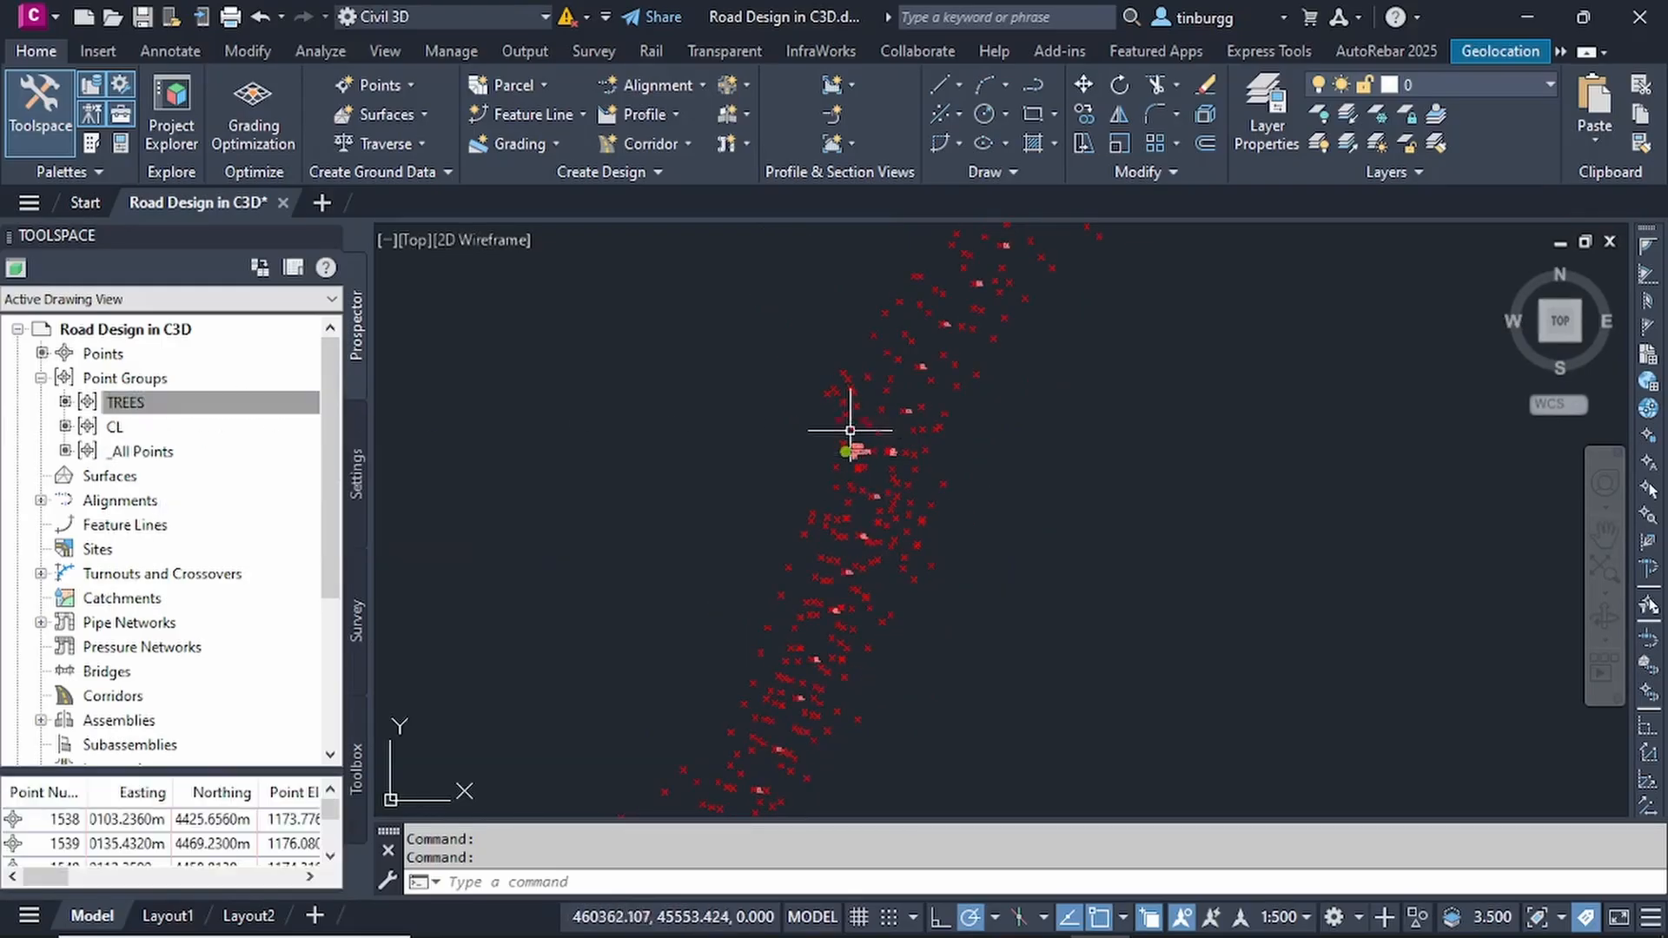